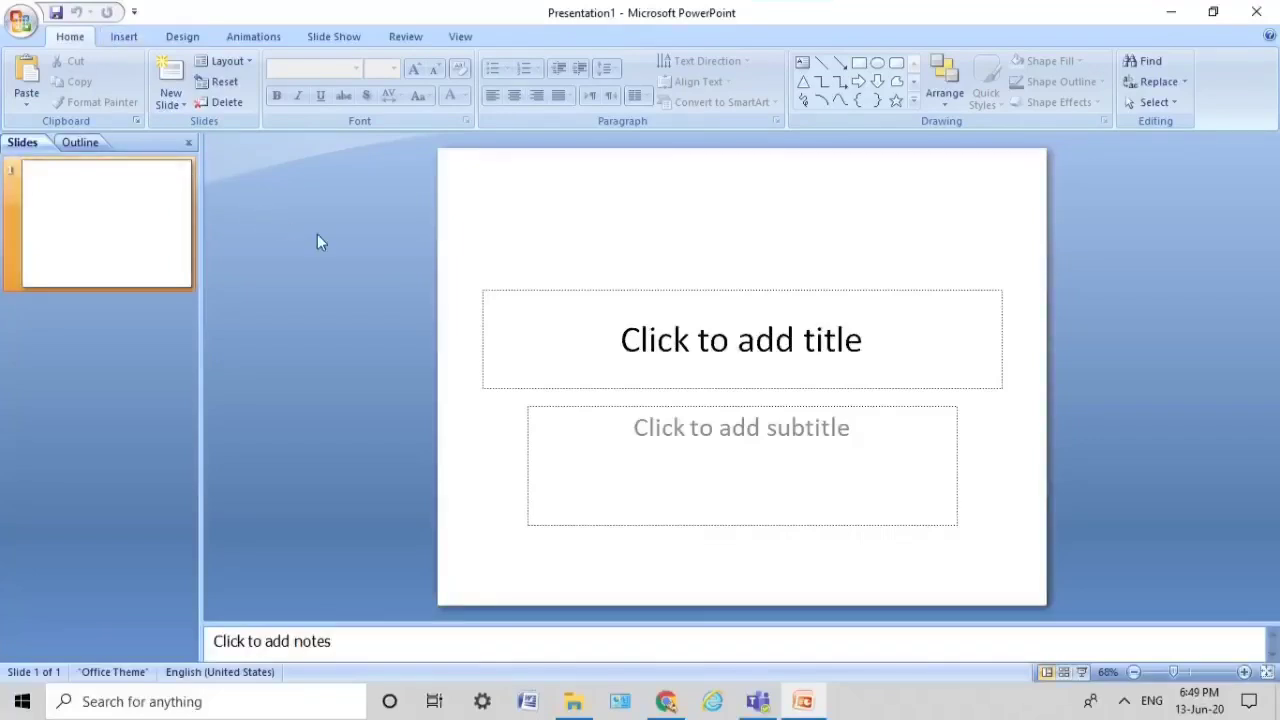
# - Browse the Installed Templates, then create a new Blank Presentation, Presentation2
pyautogui.click(124, 38)
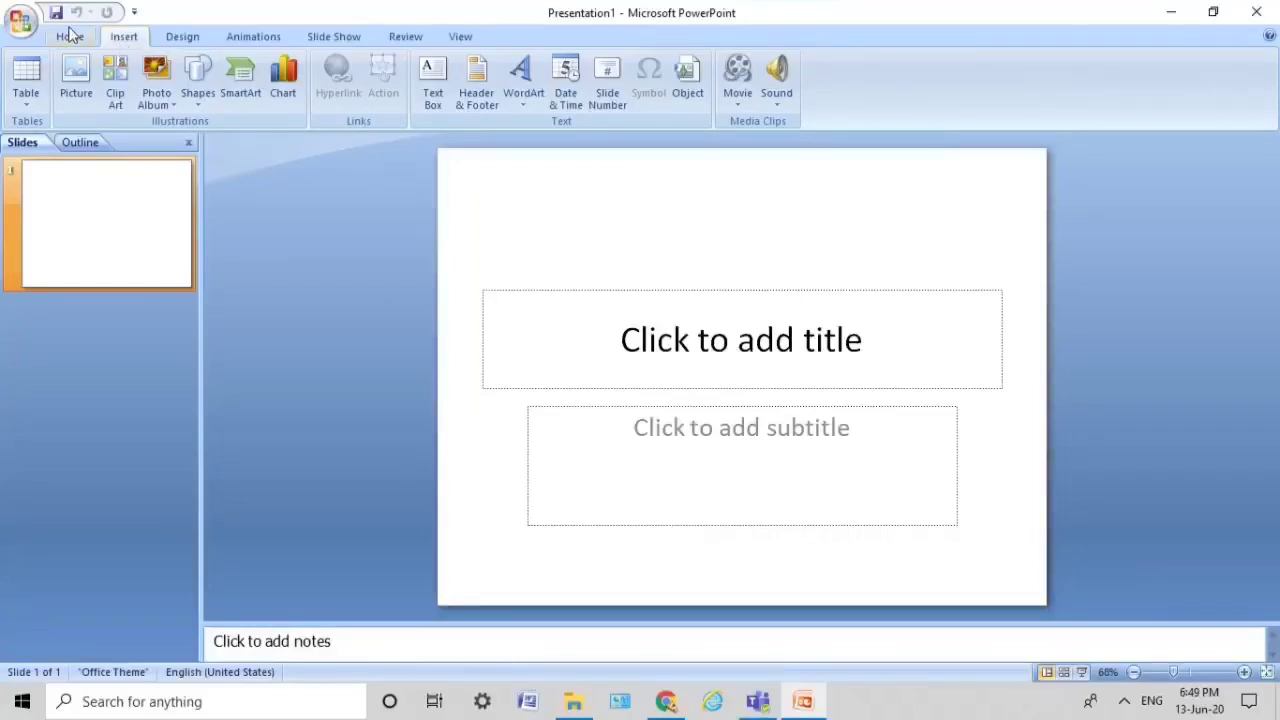
pyautogui.click(34, 28)
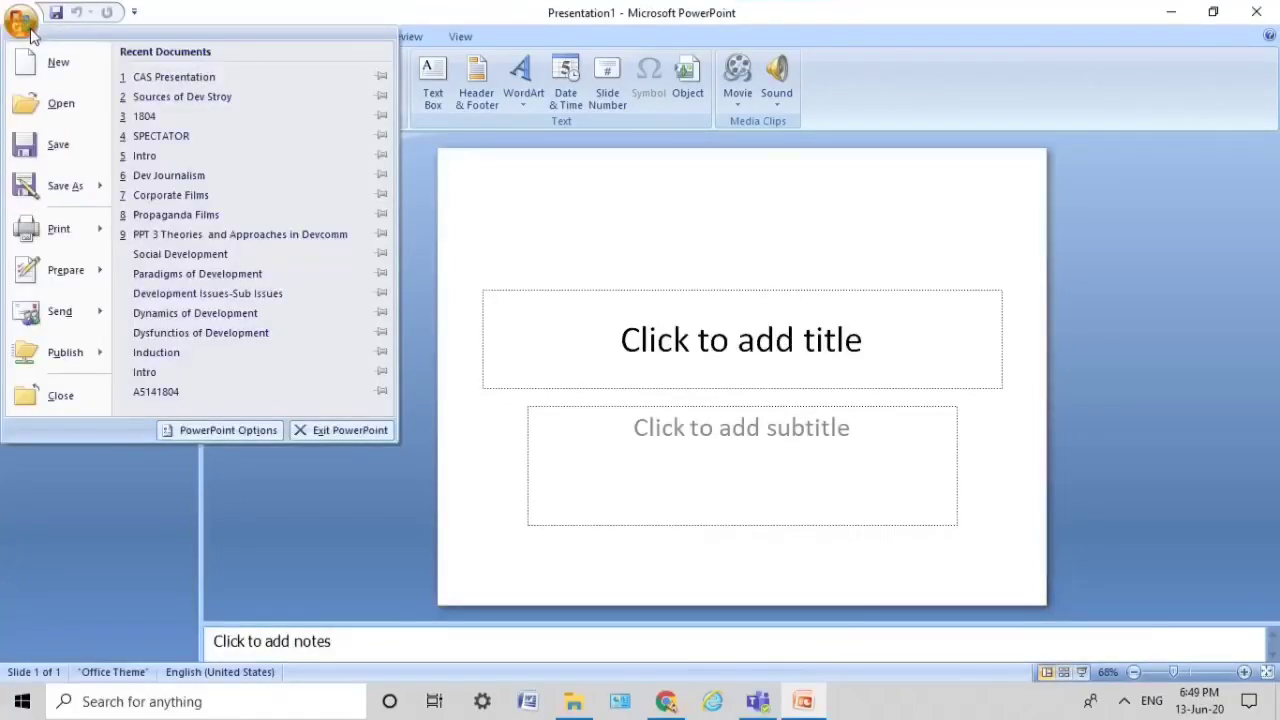
pyautogui.click(34, 60)
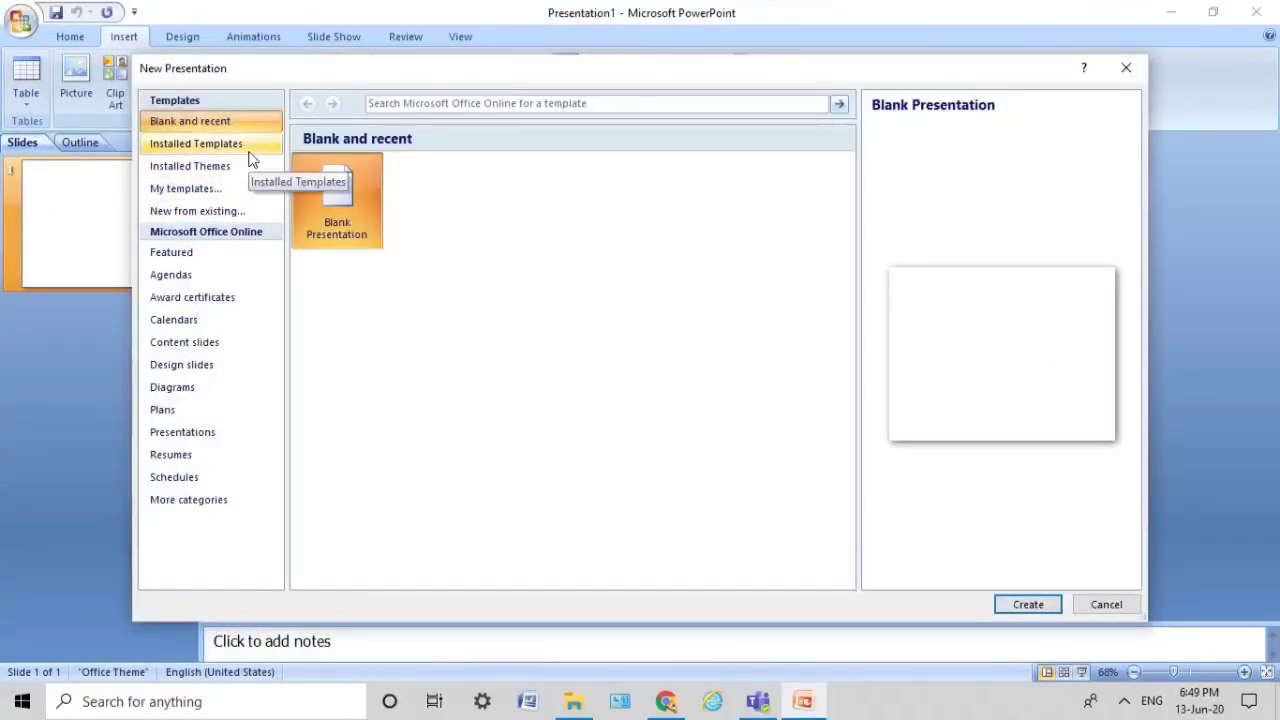
pyautogui.click(249, 156)
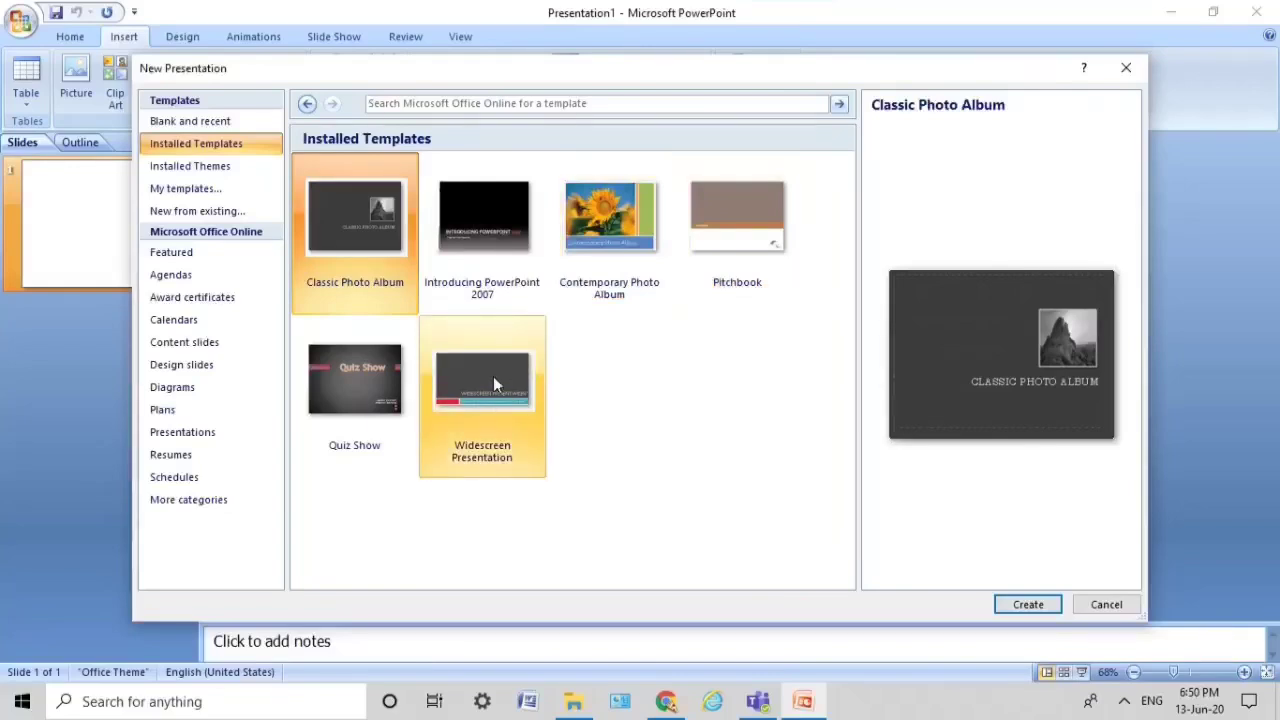
pyautogui.click(252, 175)
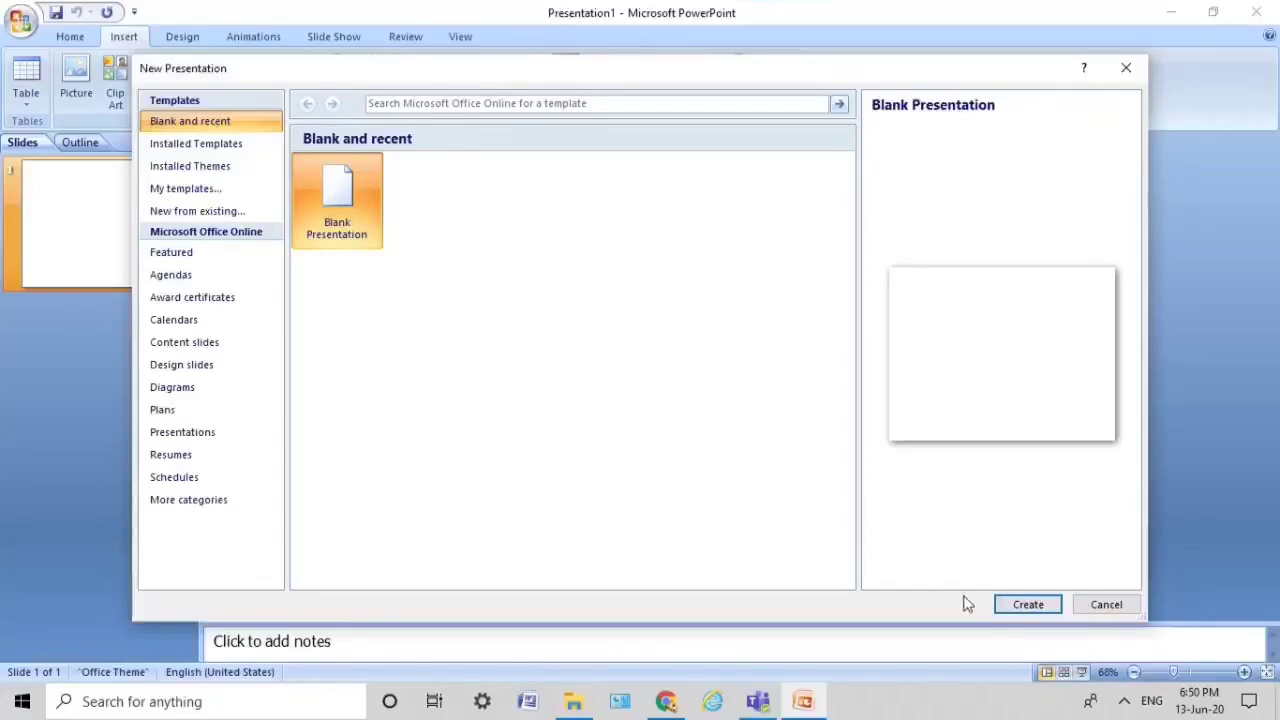
pyautogui.click(1002, 603)
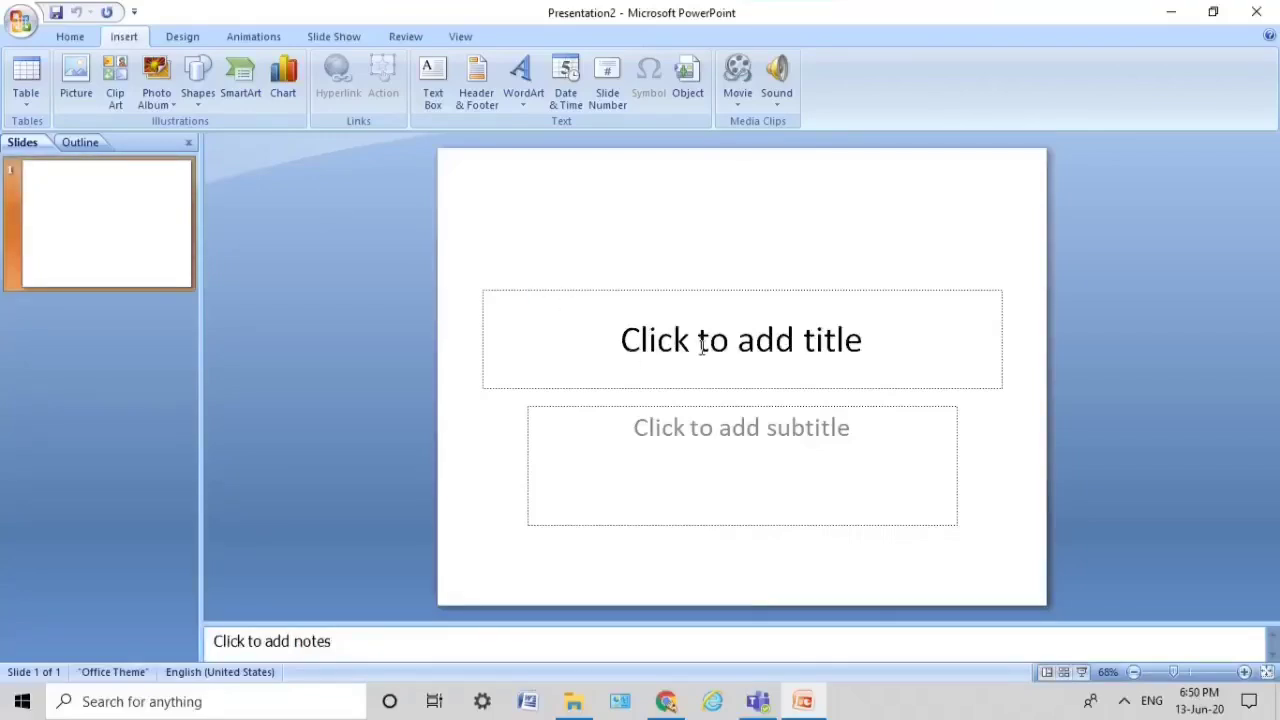
pyautogui.click(768, 352)
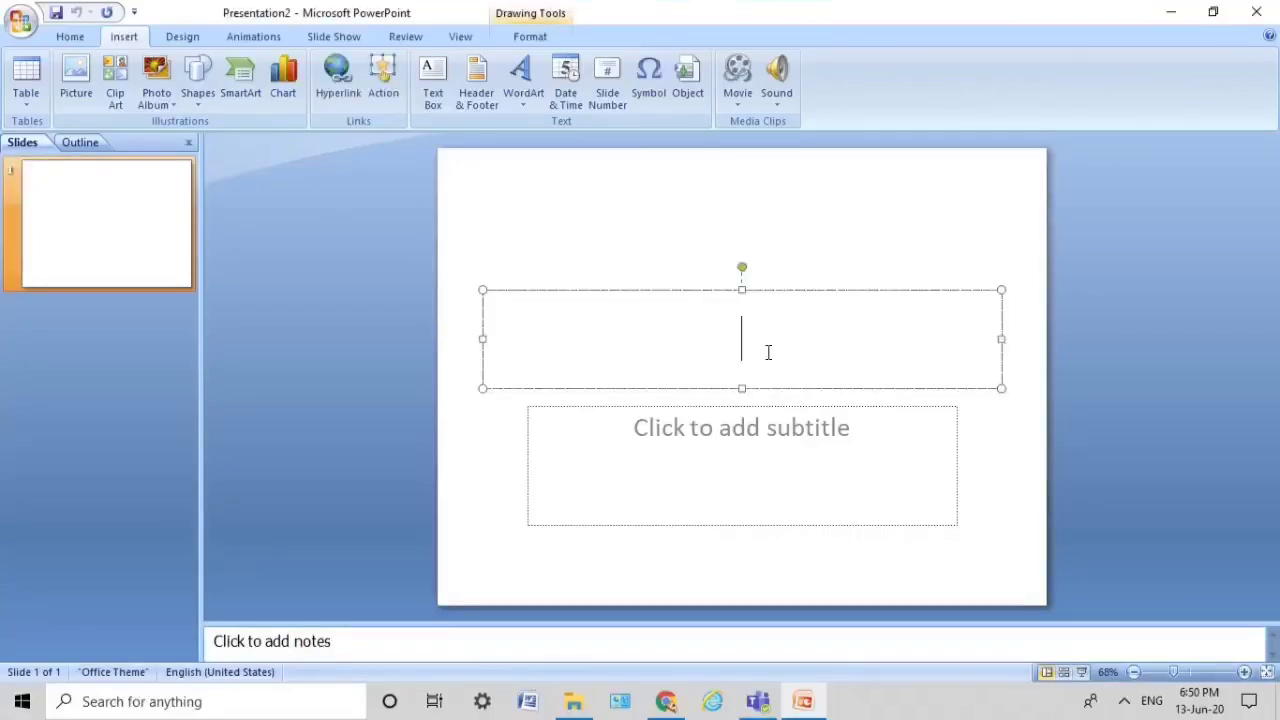
# - Title the slide 'The MBA Guinea Pig' and enter the author's name and 13-06-2020 as subtitle
pyautogui.write('The MBA ')
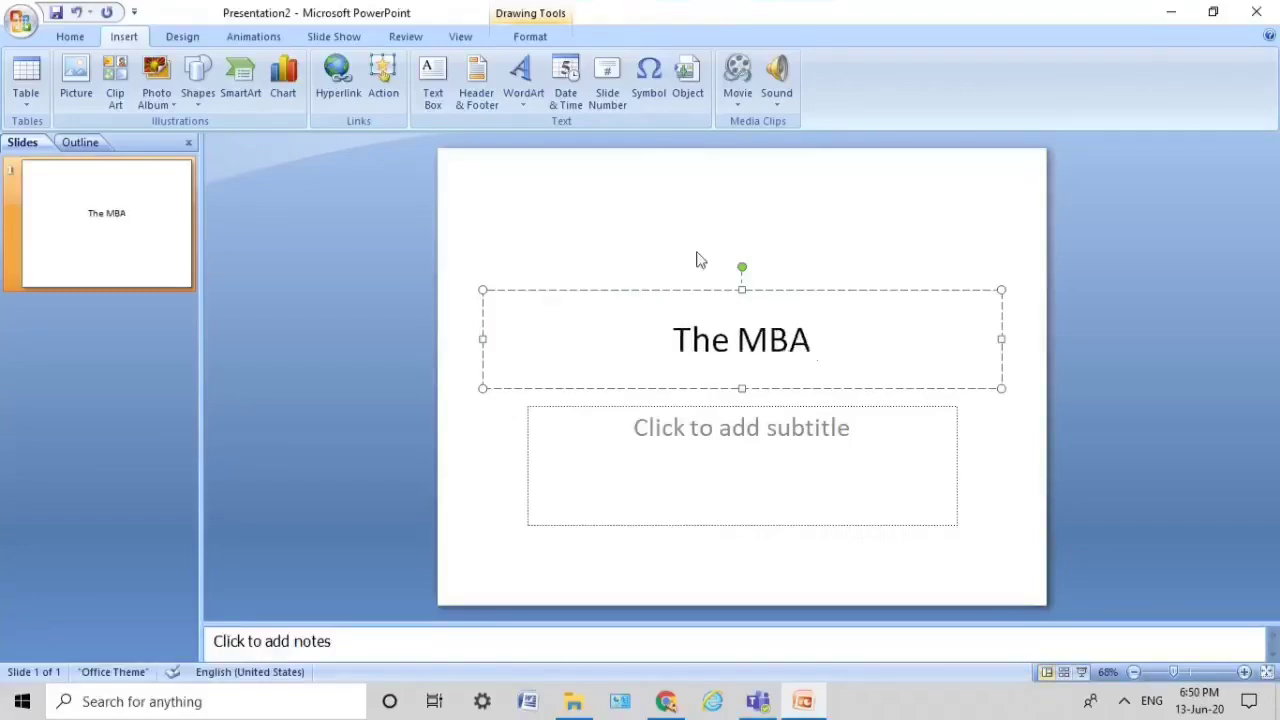
pyautogui.write('Guinea')
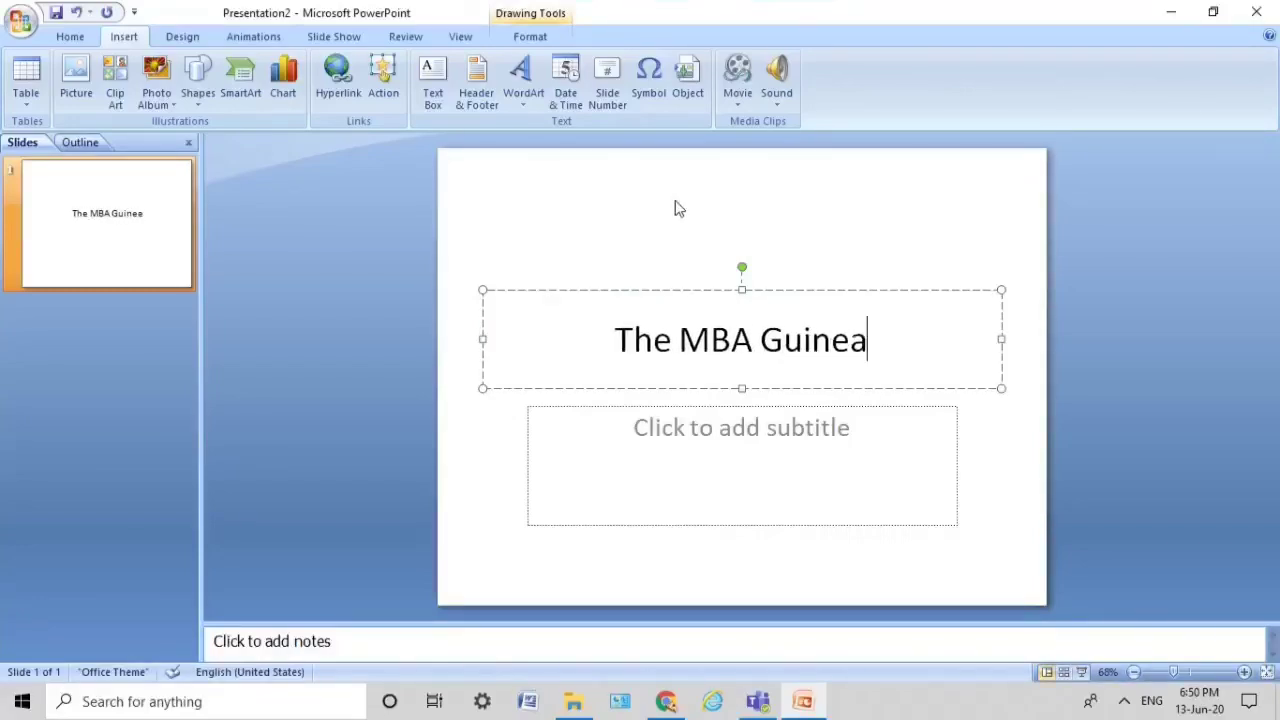
pyautogui.write(' Pig')
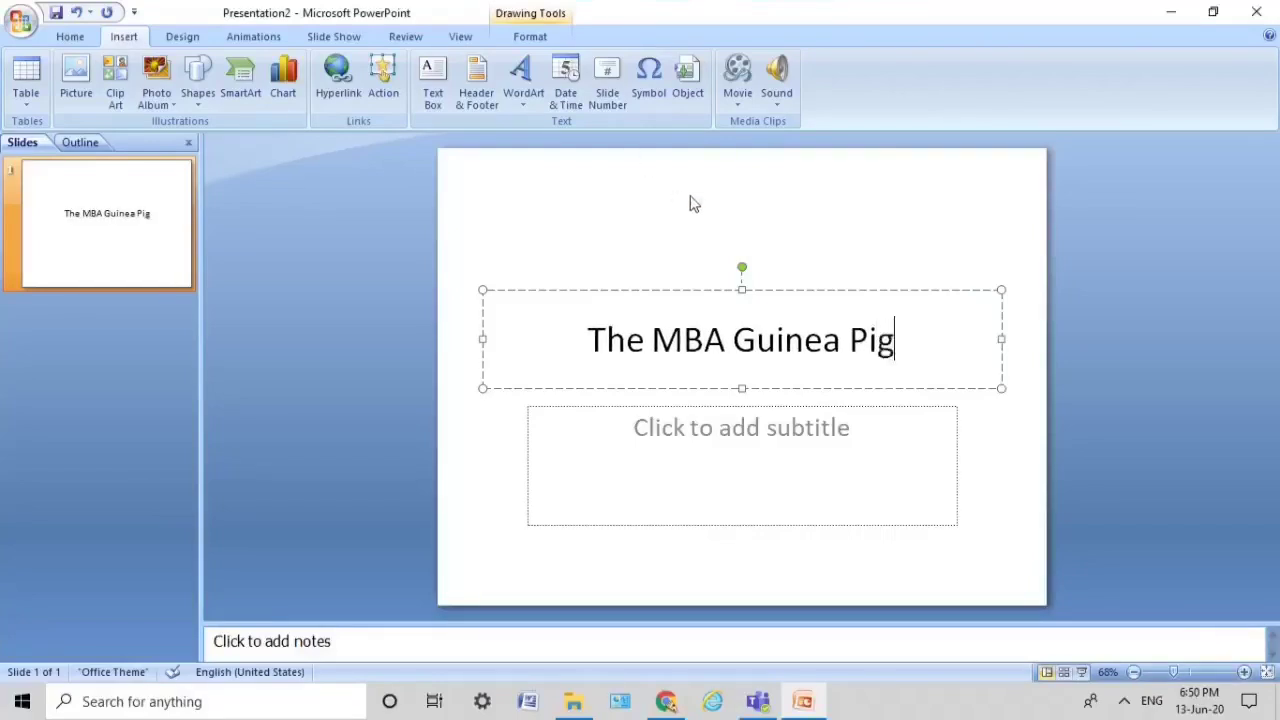
pyautogui.click(742, 413)
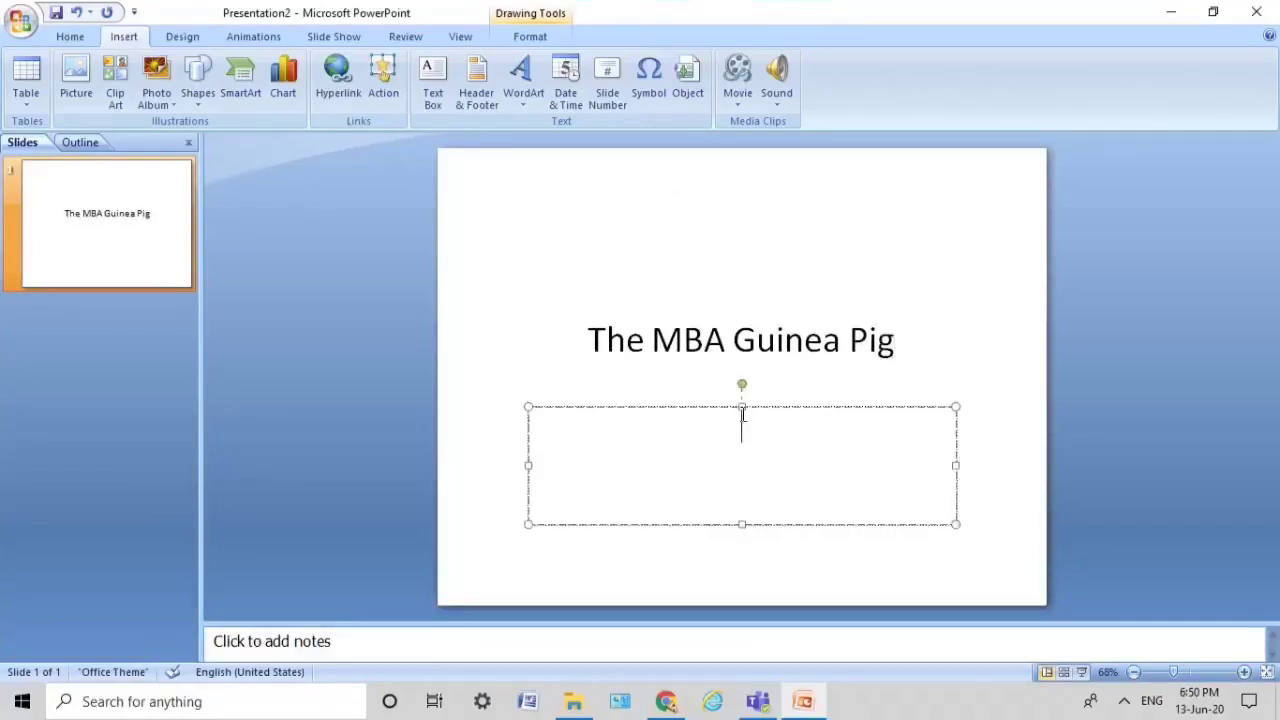
pyautogui.write('Urvashi Jain')
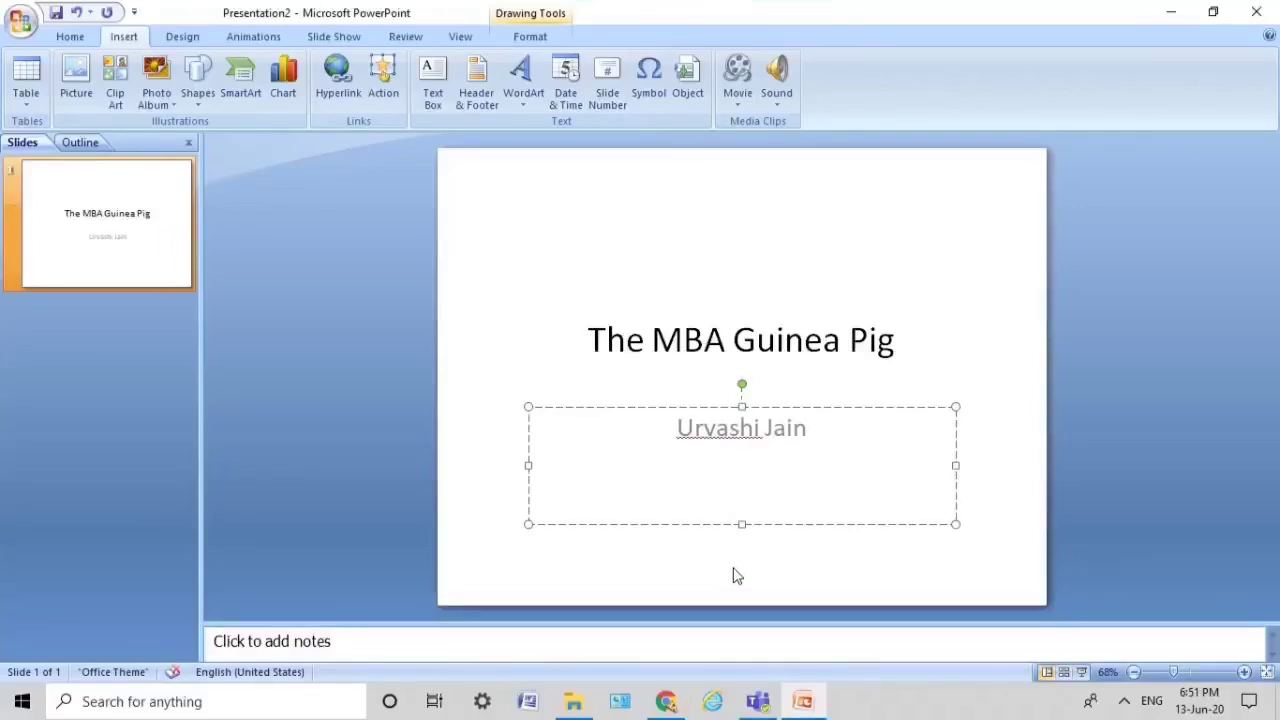
pyautogui.write('13-06-2020')
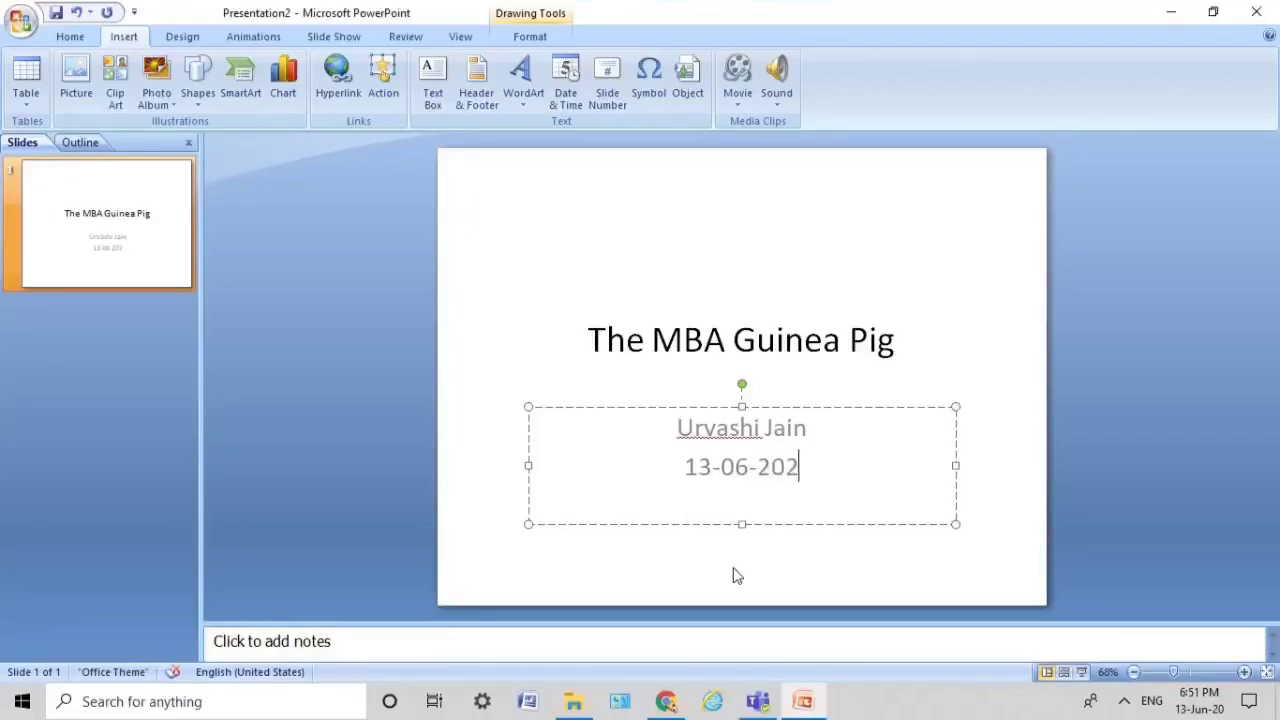
pyautogui.hotkey('ctrl', 'a')
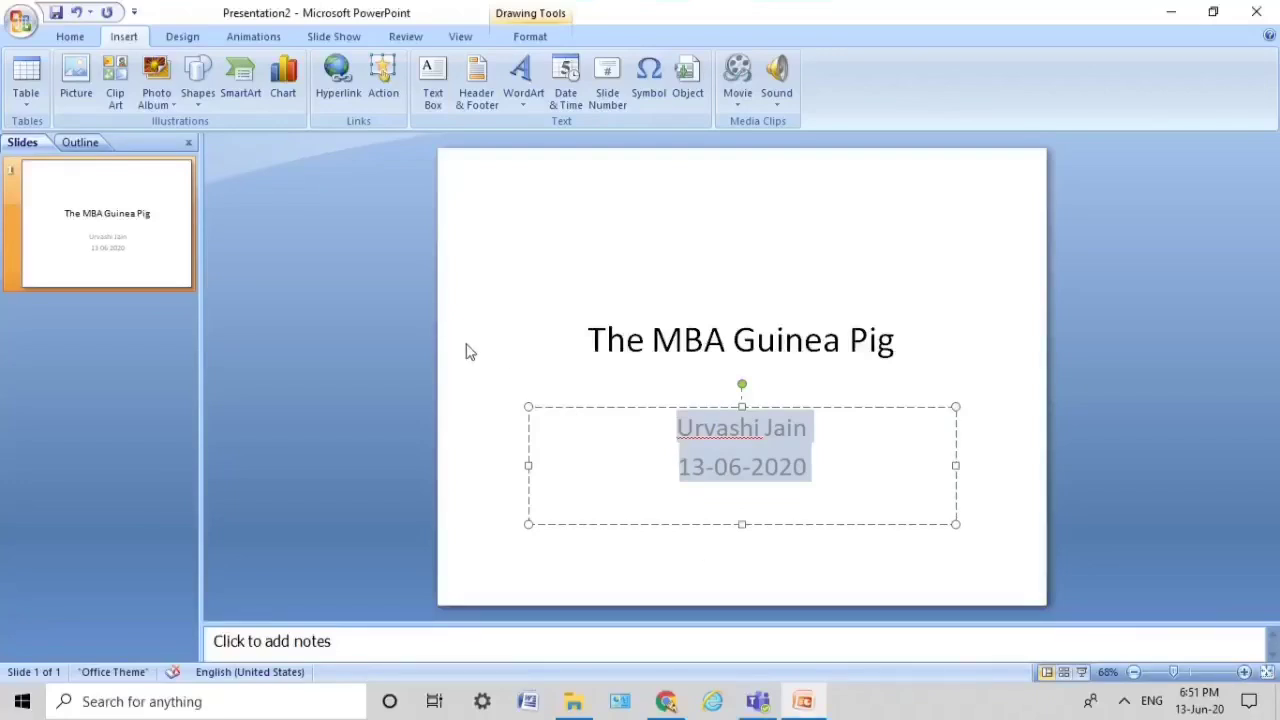
pyautogui.click(74, 40)
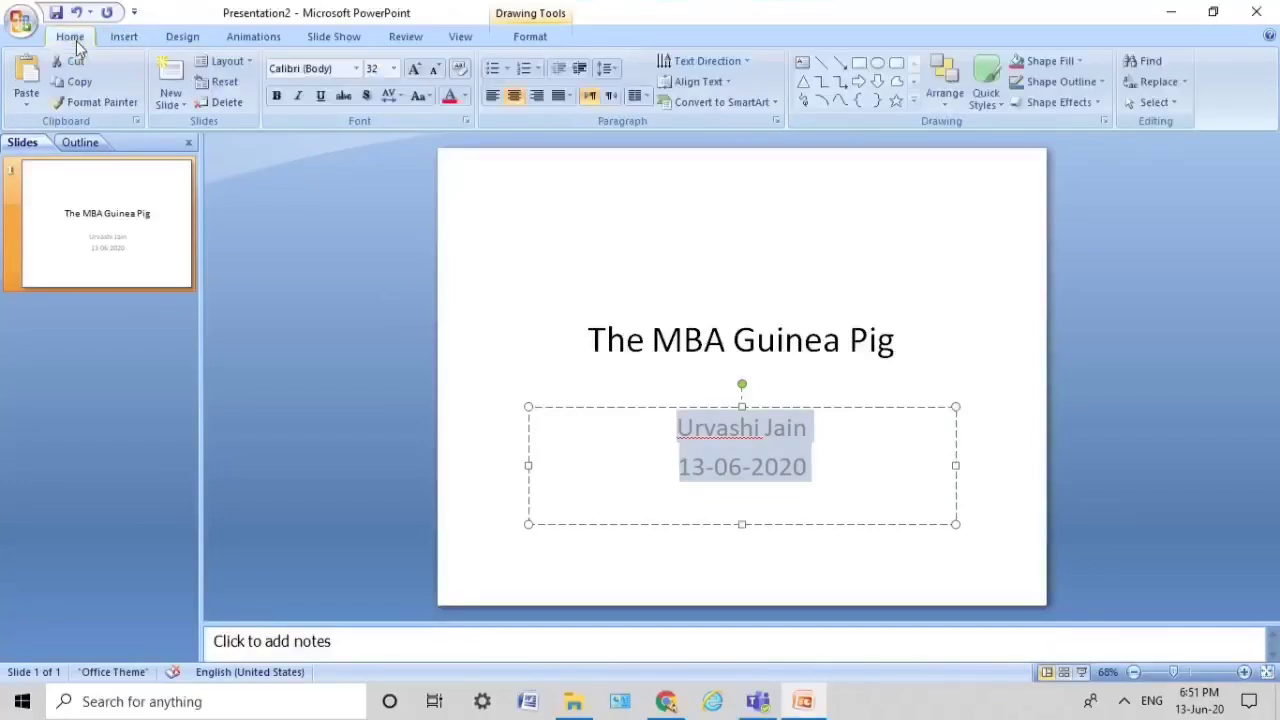
# - Make the subtitle left-aligned, black, bold and 32 pt
pyautogui.click(490, 97)
pyautogui.hotkey('ctrl', 'shift', ',')
pyautogui.hotkey('ctrl', 'shift', ',')
pyautogui.hotkey('ctrl', 'shift', ',')
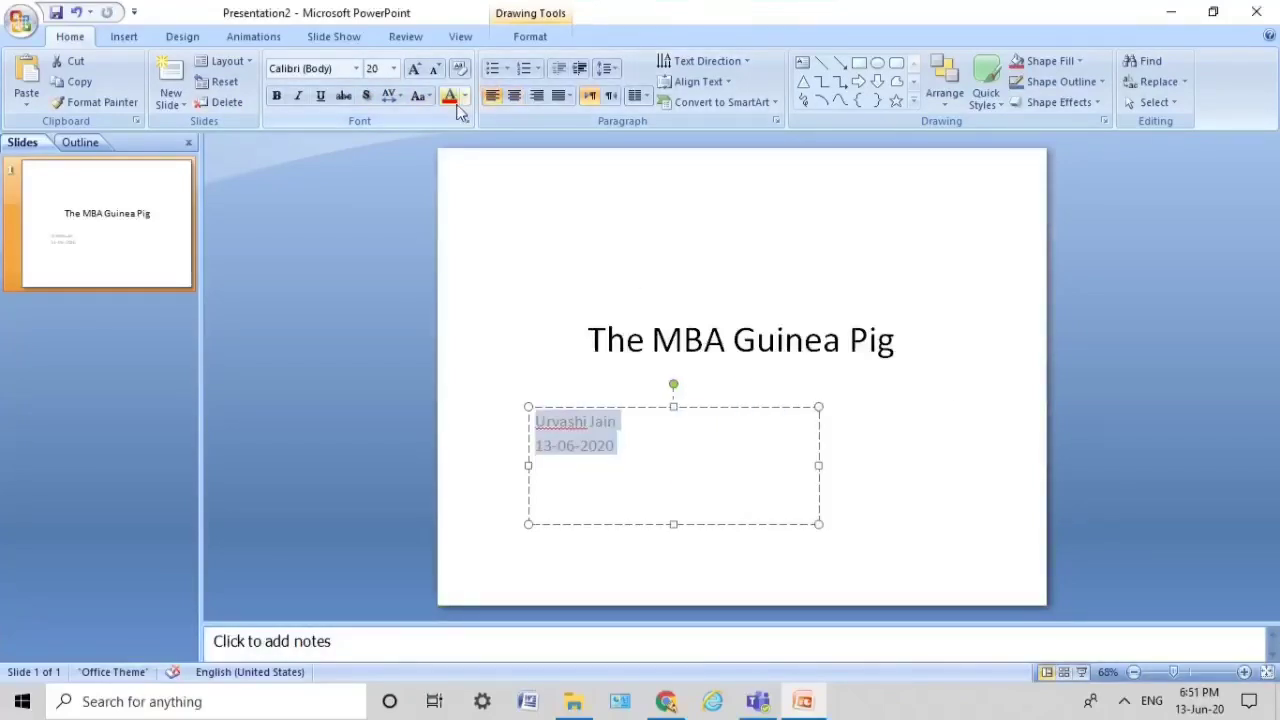
pyautogui.click(464, 97)
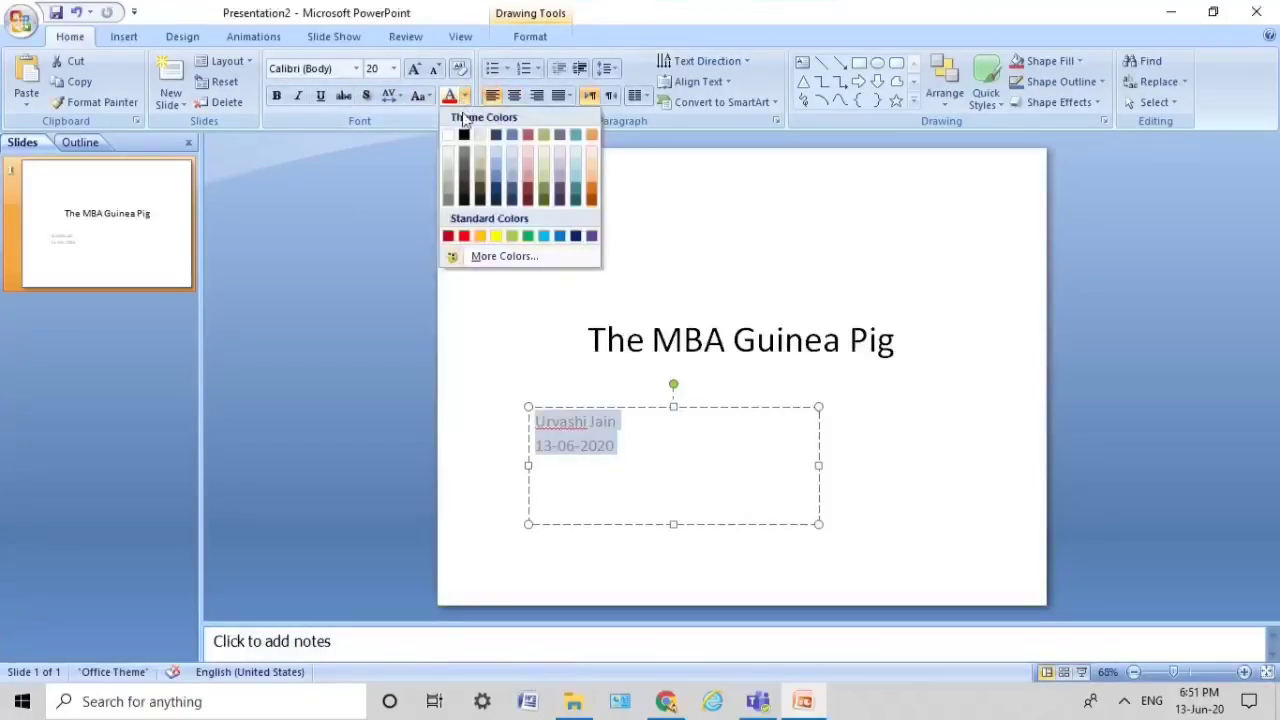
pyautogui.click(464, 133)
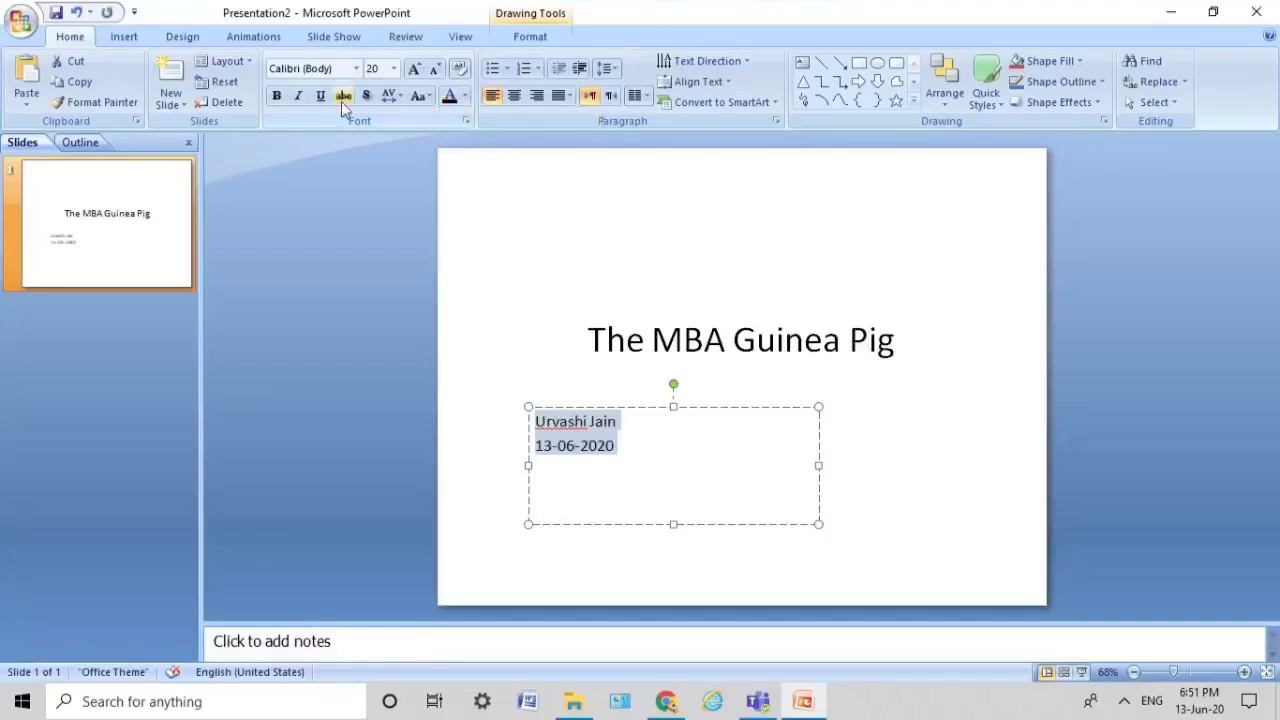
pyautogui.click(277, 96)
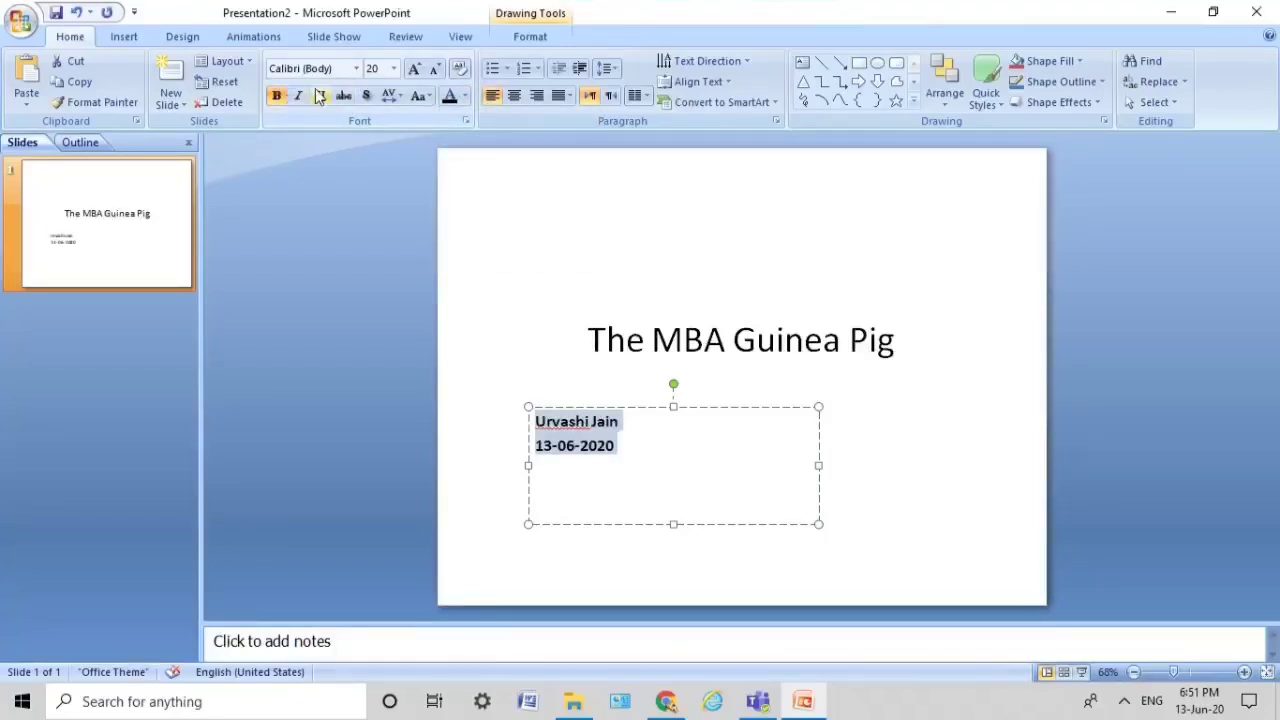
pyautogui.click(412, 68)
pyautogui.click(412, 68)
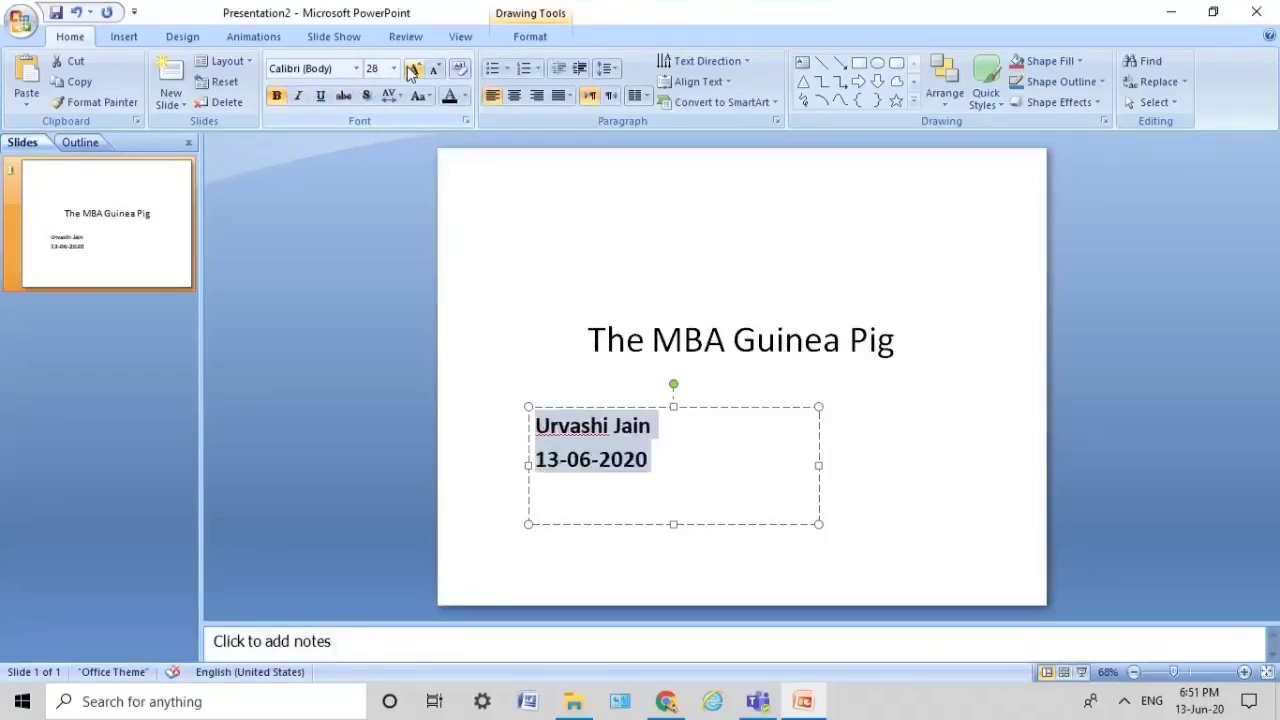
pyautogui.click(412, 68)
# - Left-align the slide title 'The MBA Guinea Pig'
pyautogui.click(604, 340)
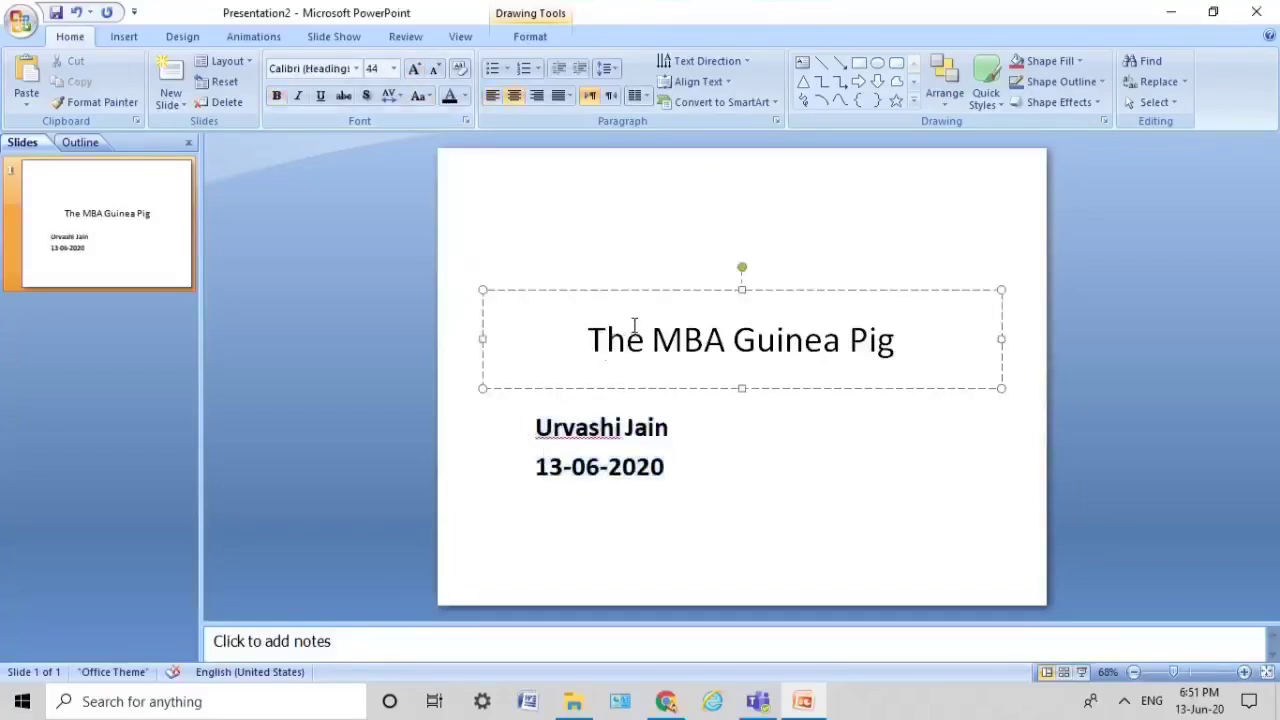
pyautogui.moveTo(587, 340); pyautogui.dragTo(863, 369)
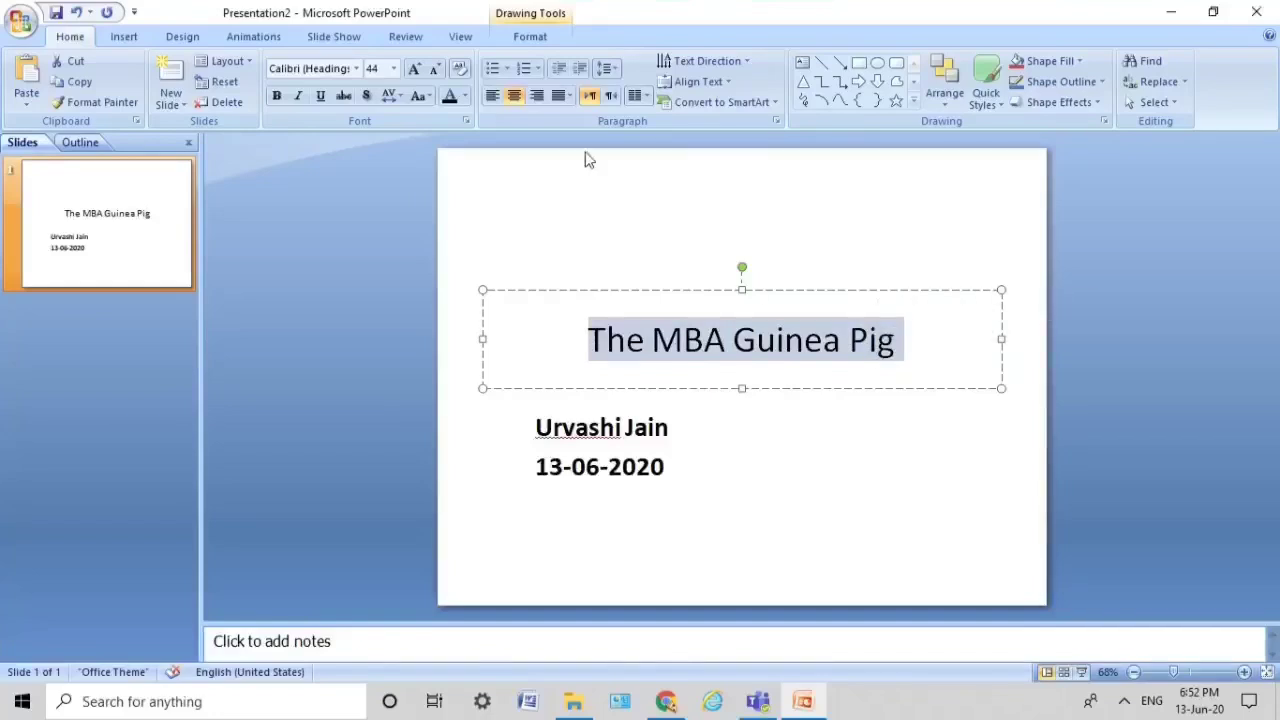
pyautogui.click(492, 96)
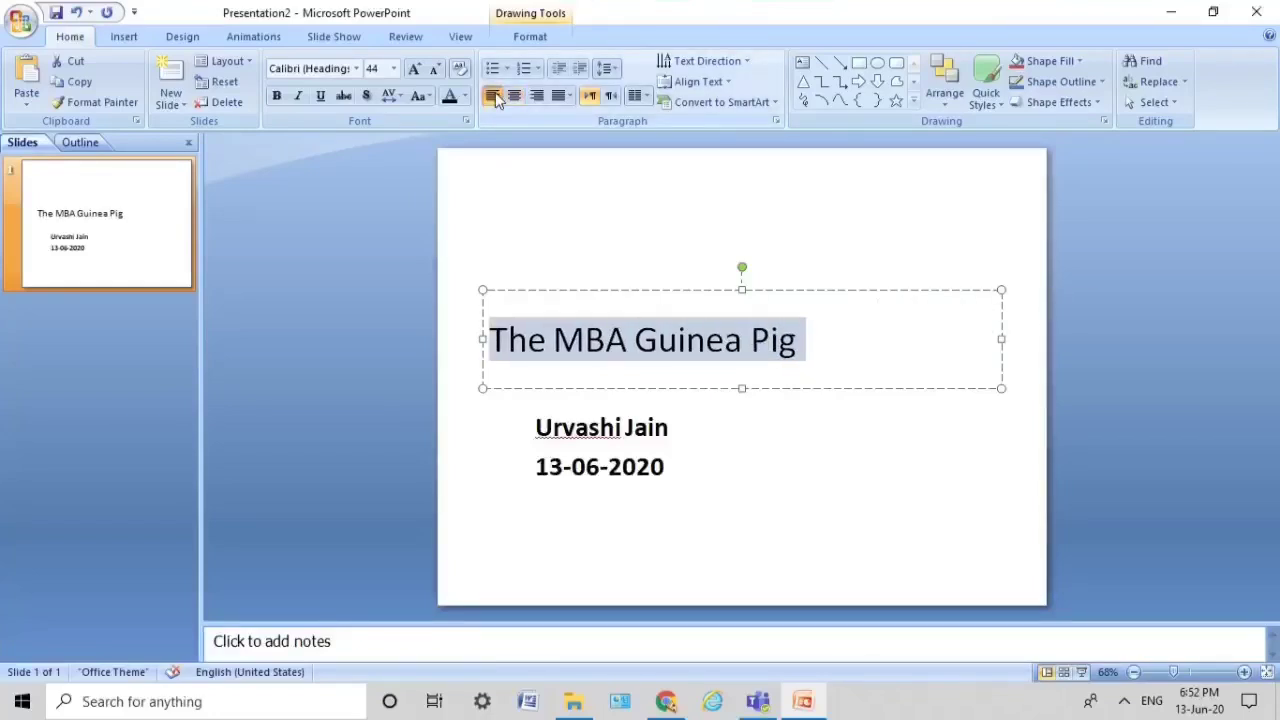
pyautogui.click(562, 428)
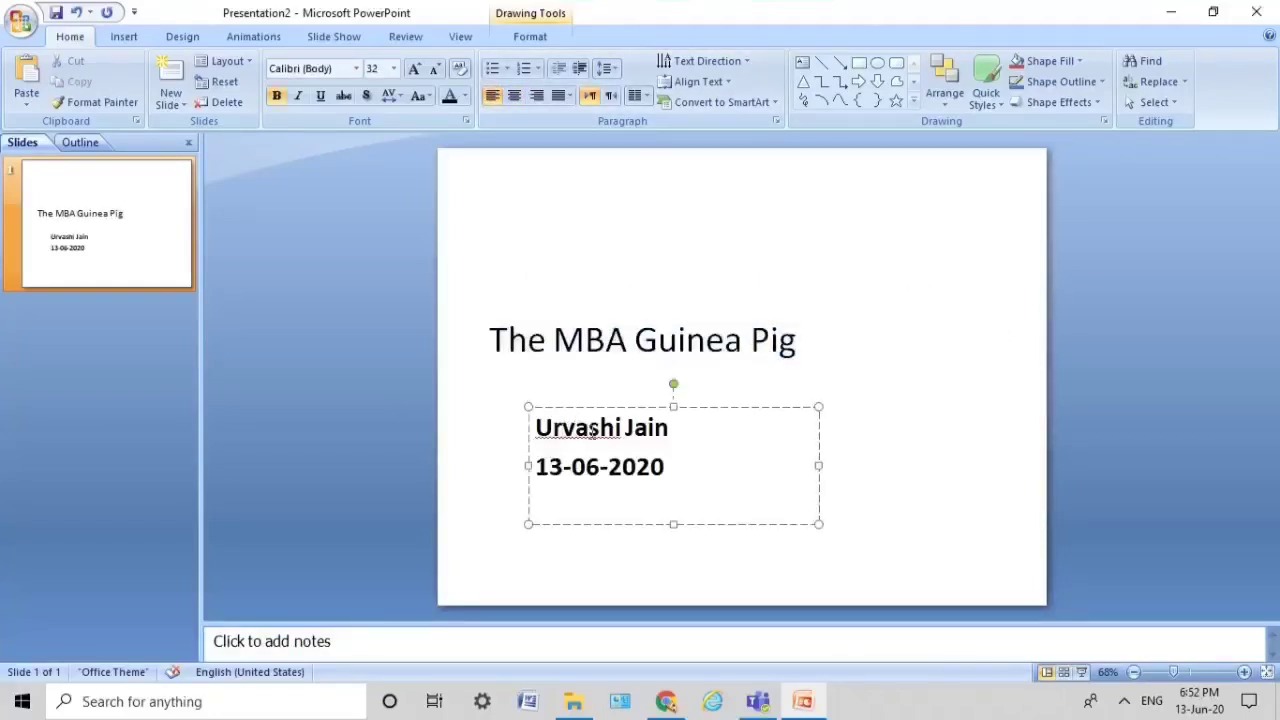
pyautogui.click(886, 470)
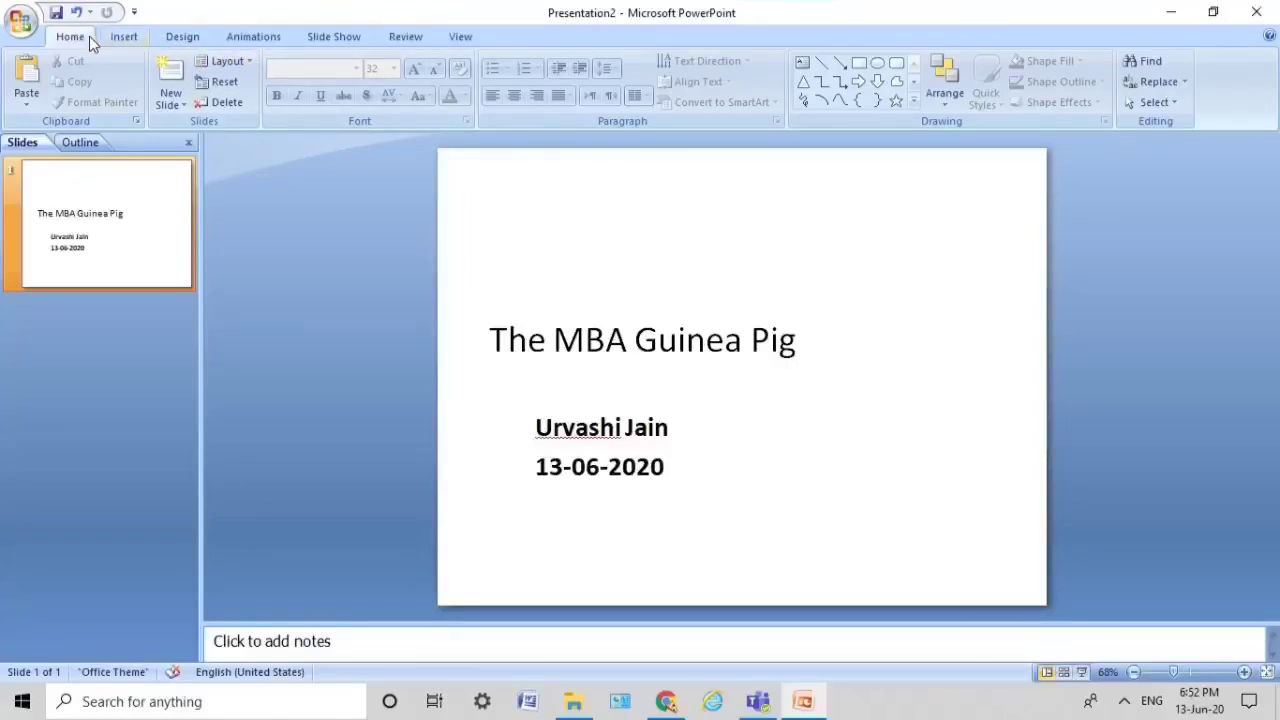
# - Show gridlines and move the subtitle block left under the title
pyautogui.click(446, 38)
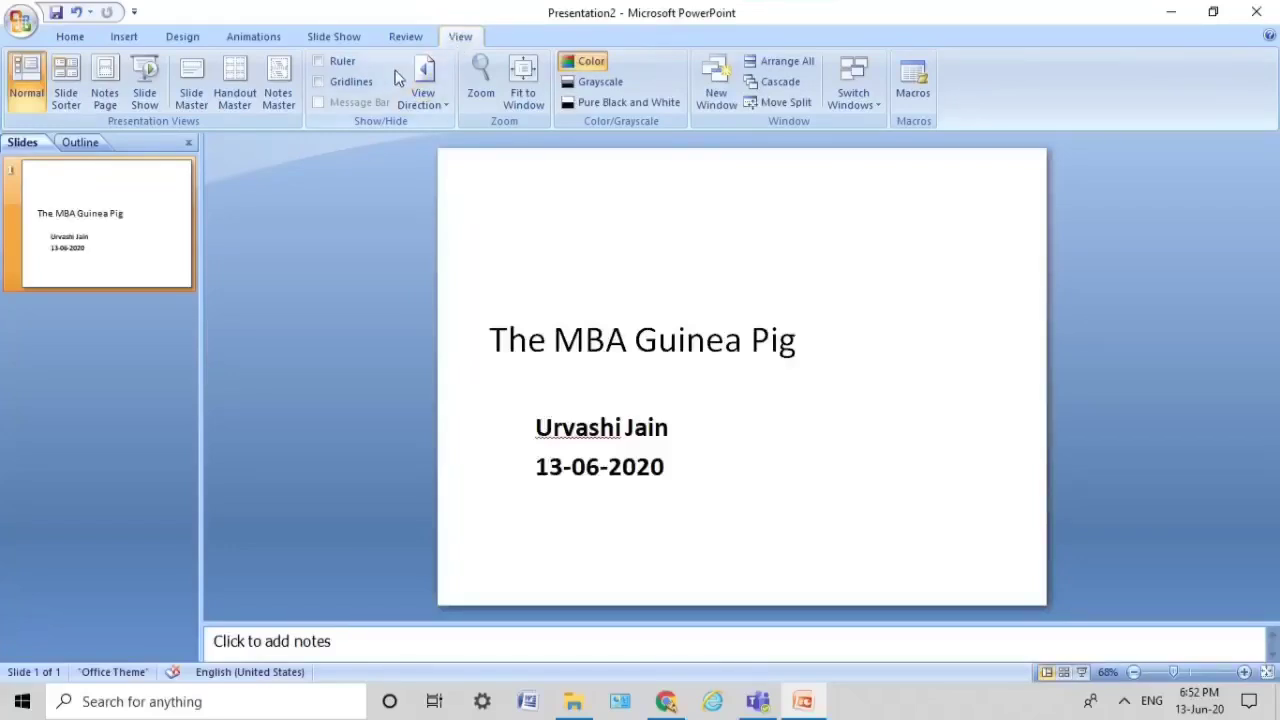
pyautogui.click(320, 84)
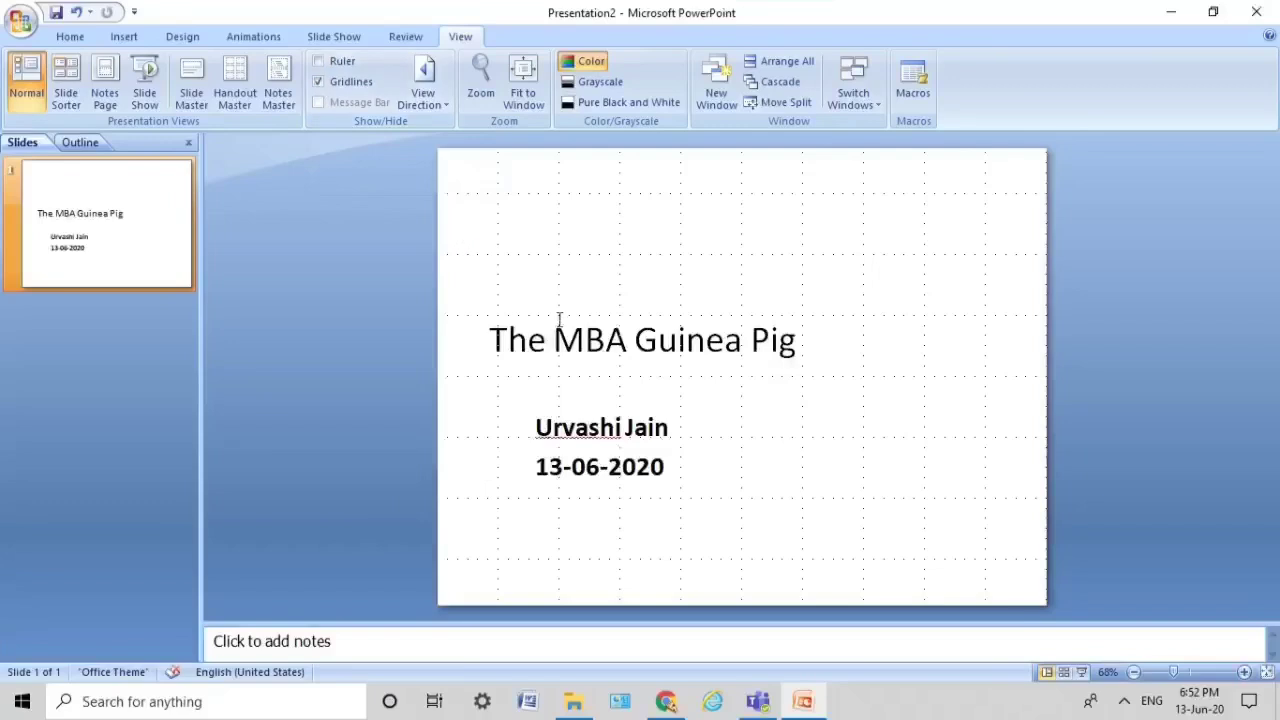
pyautogui.click(570, 407)
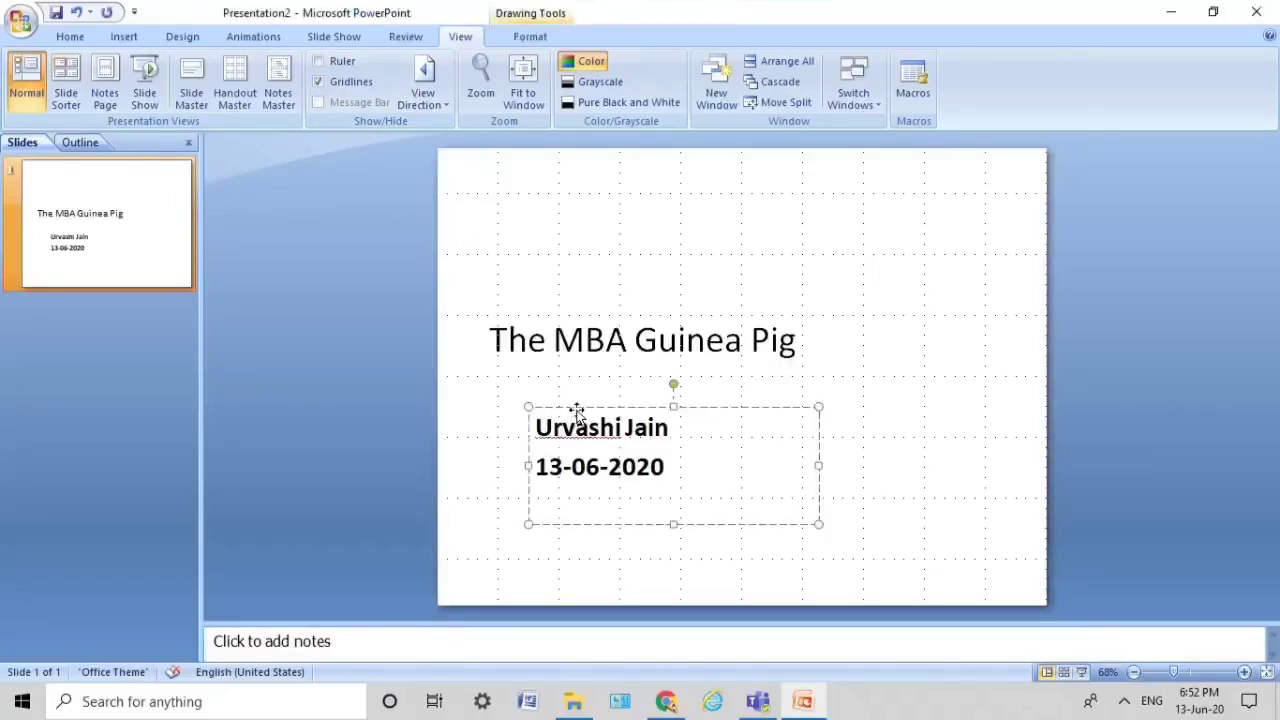
pyautogui.moveTo(575, 407); pyautogui.dragTo(537, 410)
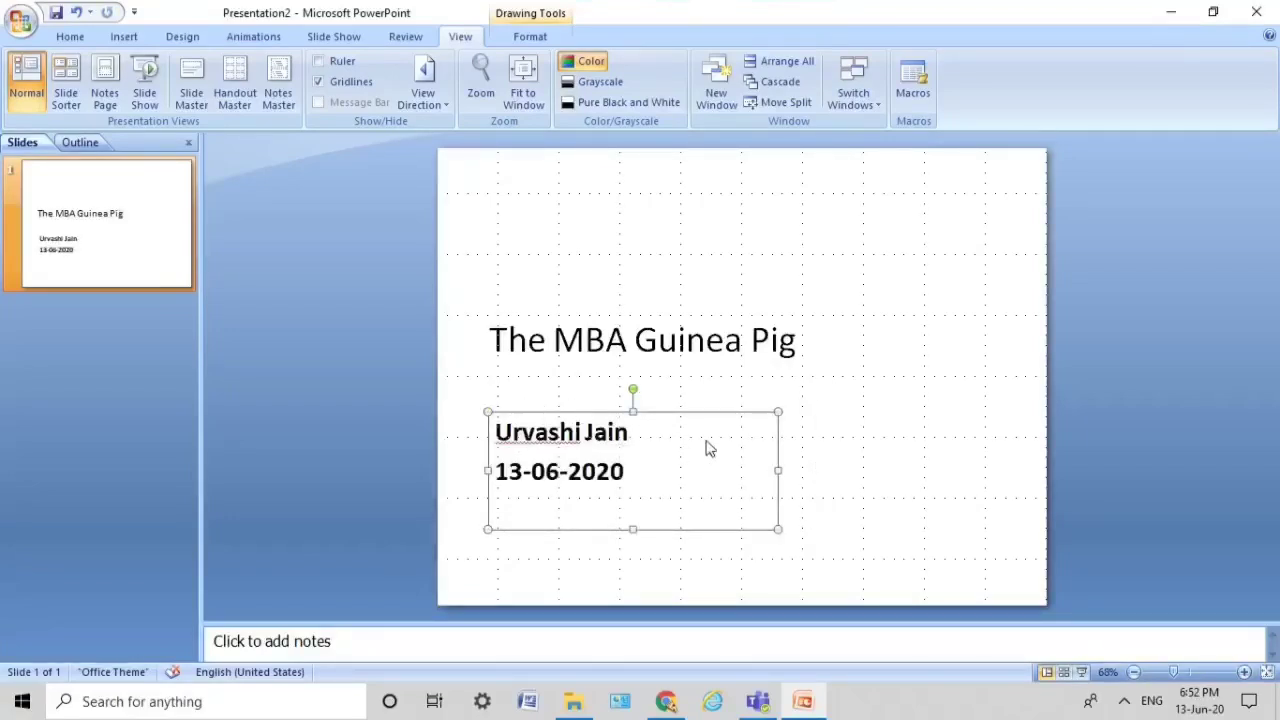
pyautogui.click(836, 451)
# - Make the title 'The MBA Guinea Pig' bold
pyautogui.moveTo(800, 350); pyautogui.dragTo(541, 338)
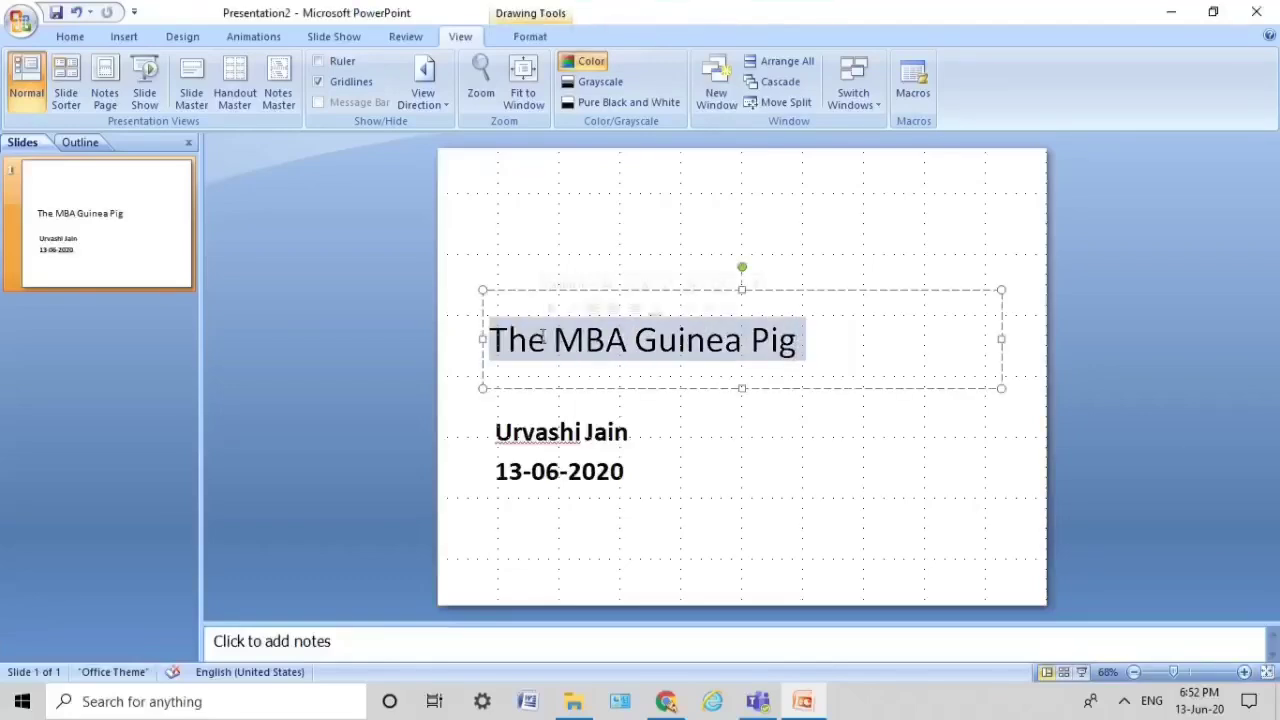
pyautogui.hotkey('ctrl', 'b')
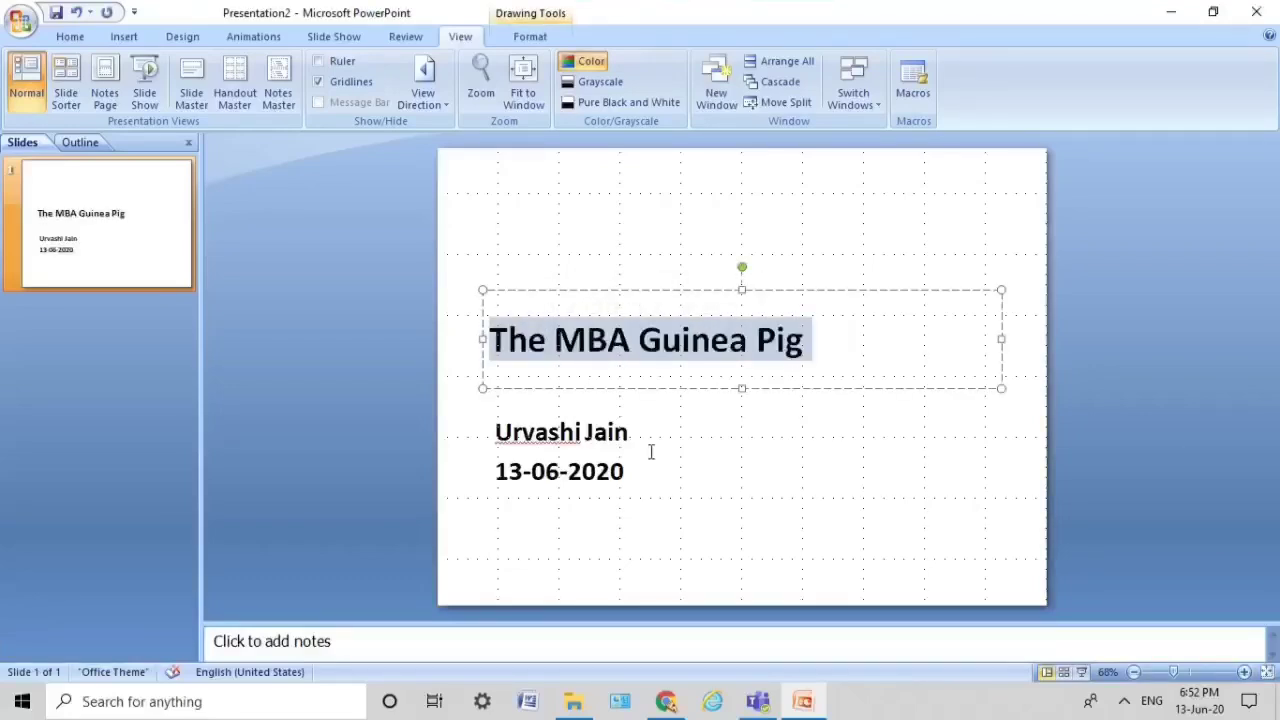
pyautogui.click(698, 449)
pyautogui.click(171, 251)
pyautogui.click(78, 38)
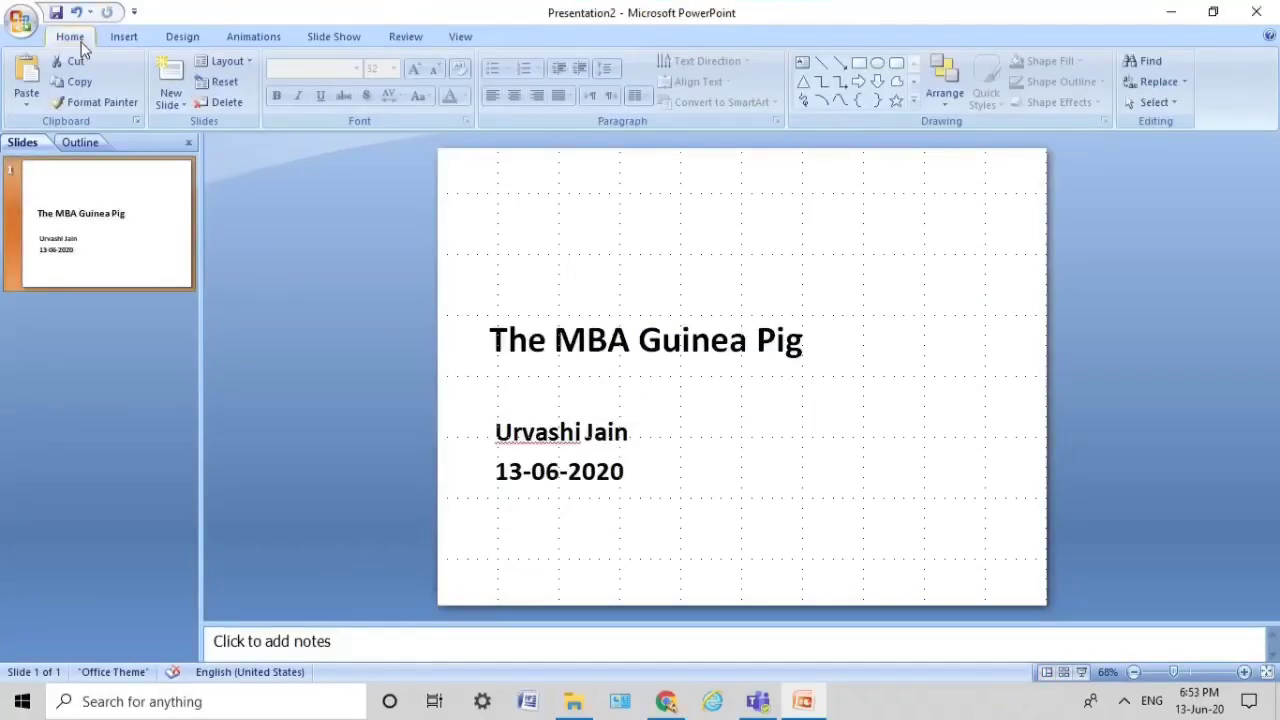
pyautogui.click(175, 98)
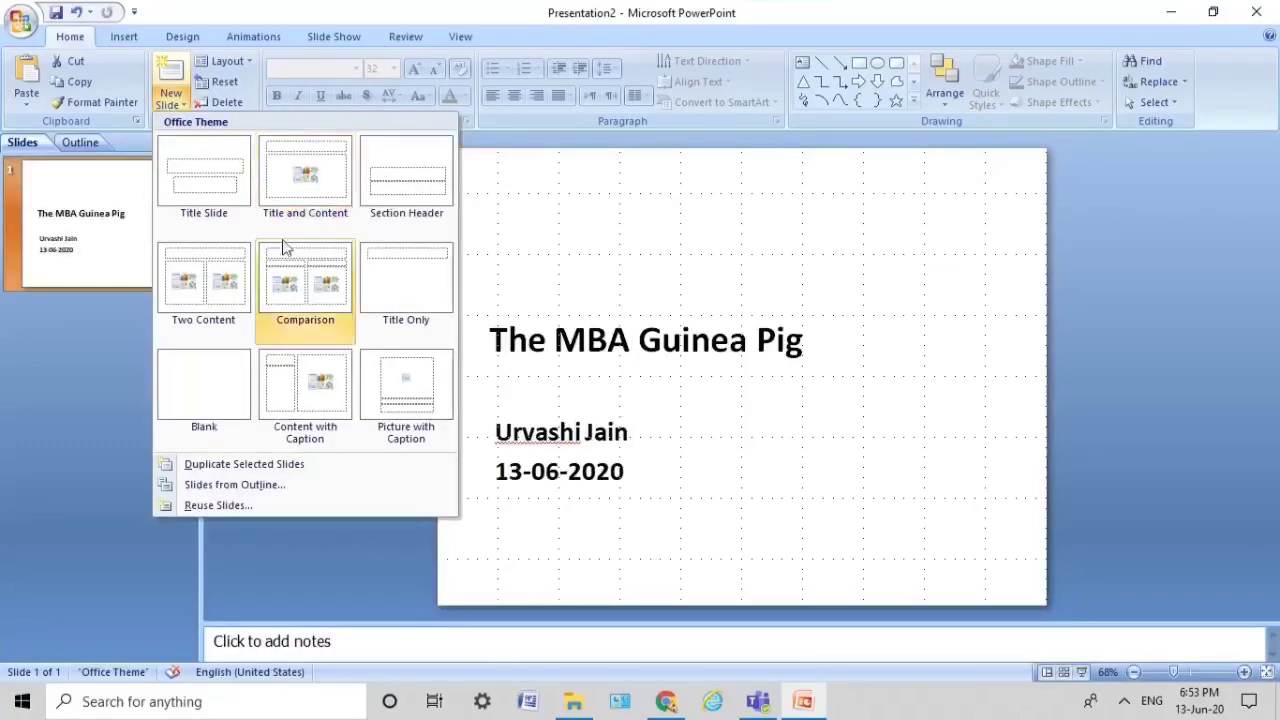
# - Add a Title Only slide titled 'How to make a PPT', left-aligned at 28 pt
pyautogui.click(387, 285)
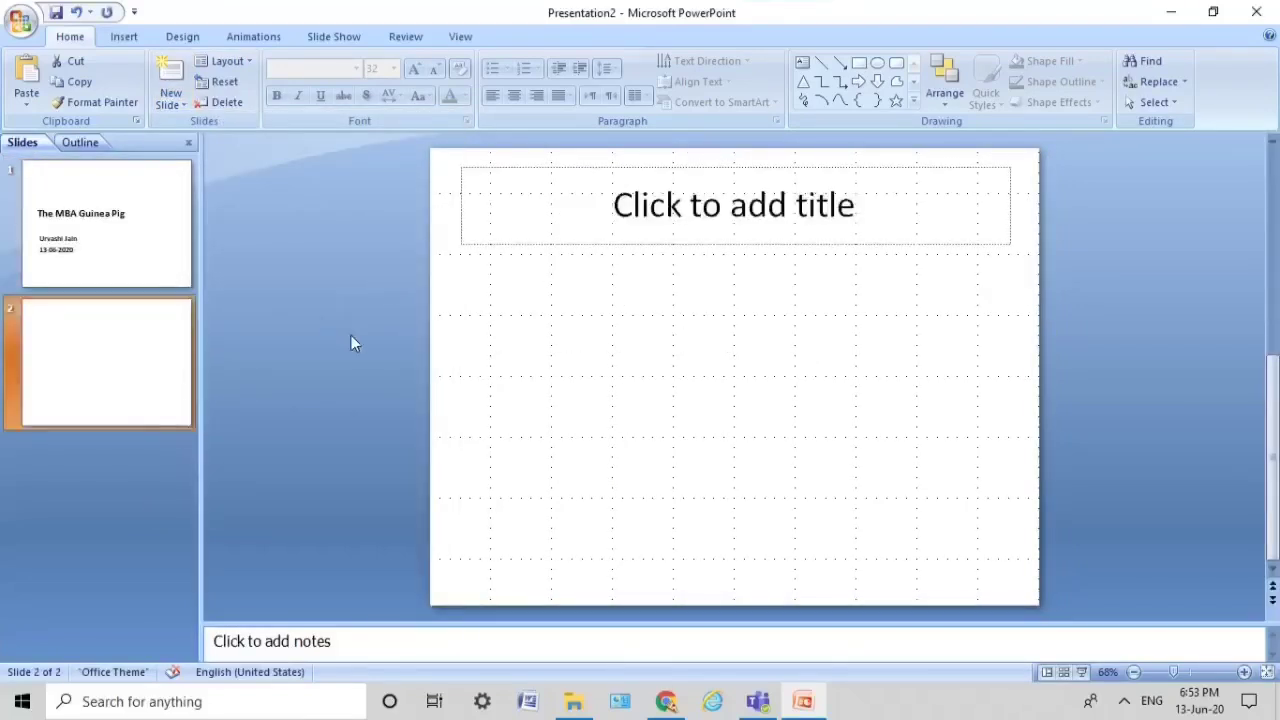
pyautogui.click(850, 200)
pyautogui.write('Ho')
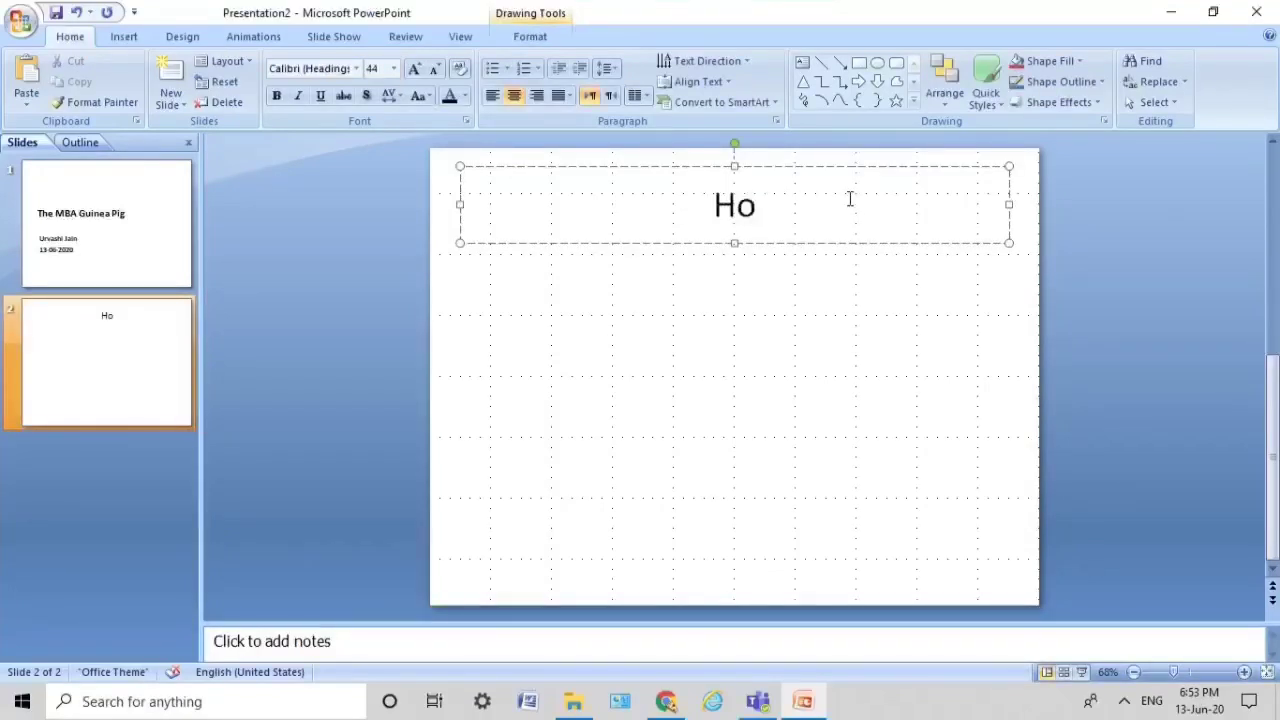
pyautogui.write('w to make ')
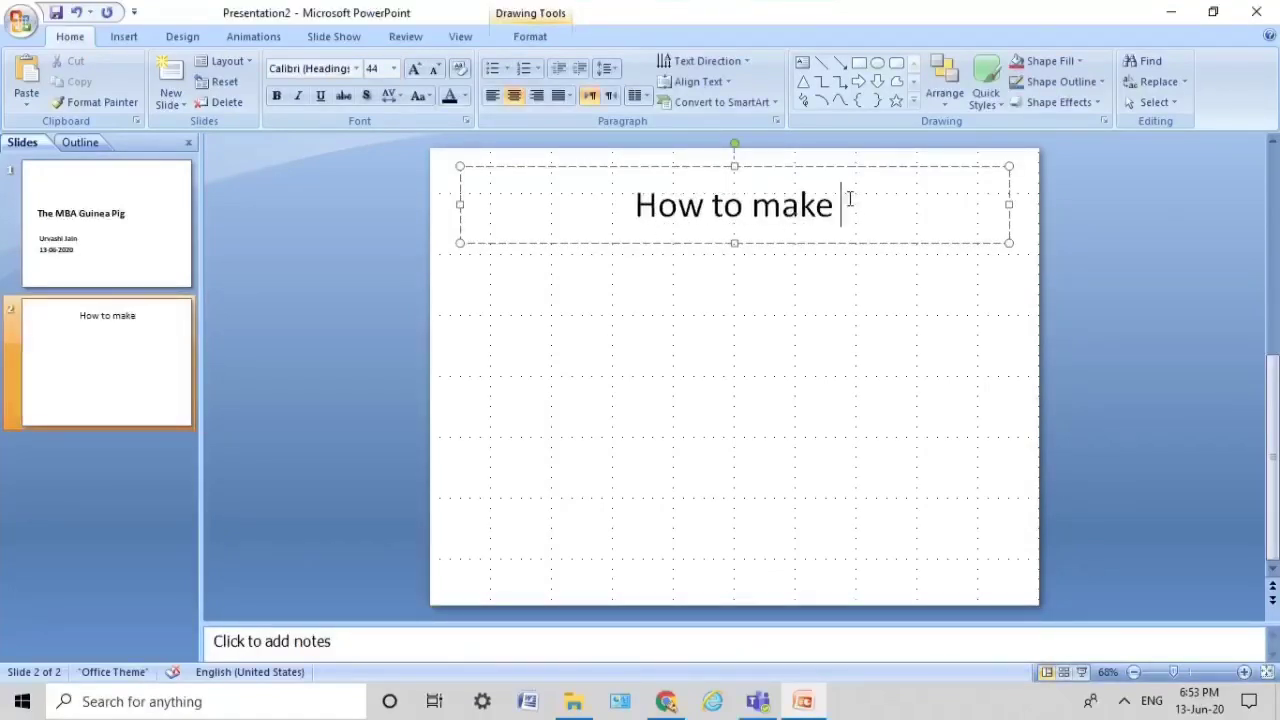
pyautogui.write('a PPT')
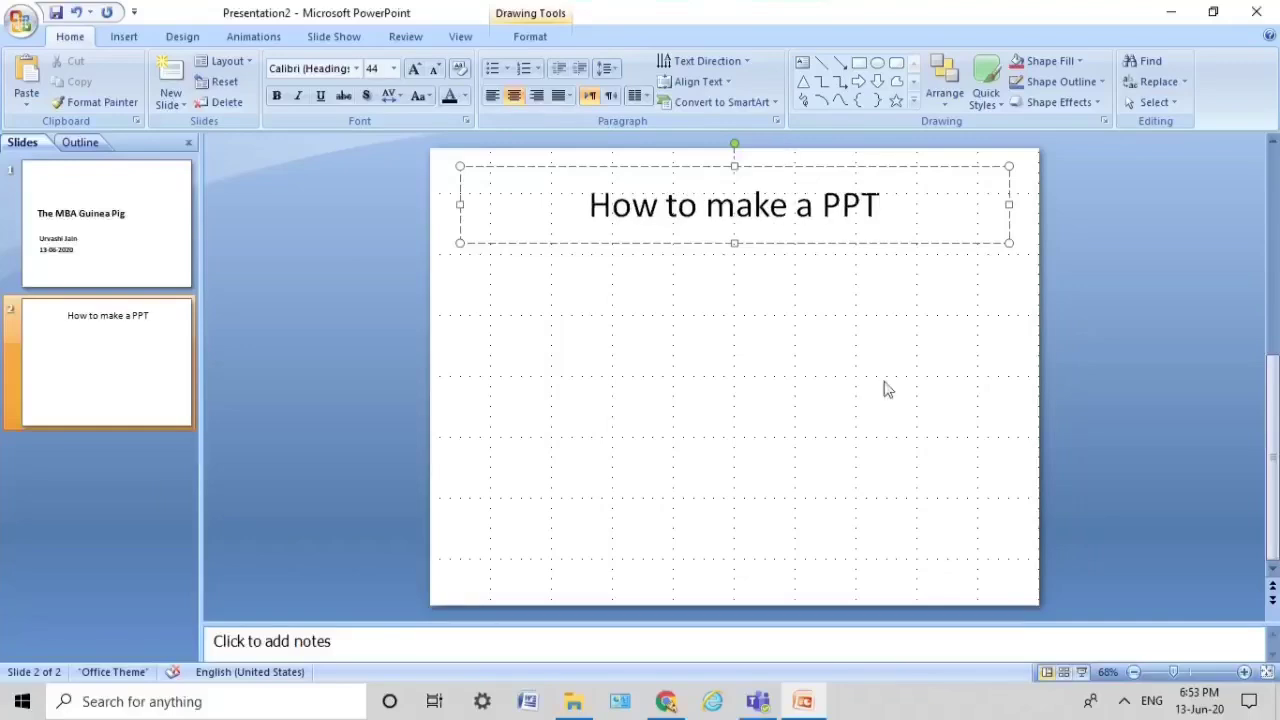
pyautogui.hotkey('shift', 'Left')
pyautogui.hotkey('shift', 'Left')
pyautogui.hotkey('shift', 'Left')
pyautogui.hotkey('shift', 'Left')
pyautogui.hotkey('shift', 'Left')
pyautogui.hotkey('shift', 'Left')
pyautogui.hotkey('shift', 'Left')
pyautogui.hotkey('shift', 'Left')
pyautogui.hotkey('shift', 'Left')
pyautogui.hotkey('shift', 'Left')
pyautogui.hotkey('shift', 'Left')
pyautogui.hotkey('shift', 'Left')
pyautogui.hotkey('shift', 'Left')
pyautogui.hotkey('shift', 'Left')
pyautogui.hotkey('shift', 'Left')
pyautogui.hotkey('shift', 'Left')
pyautogui.hotkey('shift', 'Left')
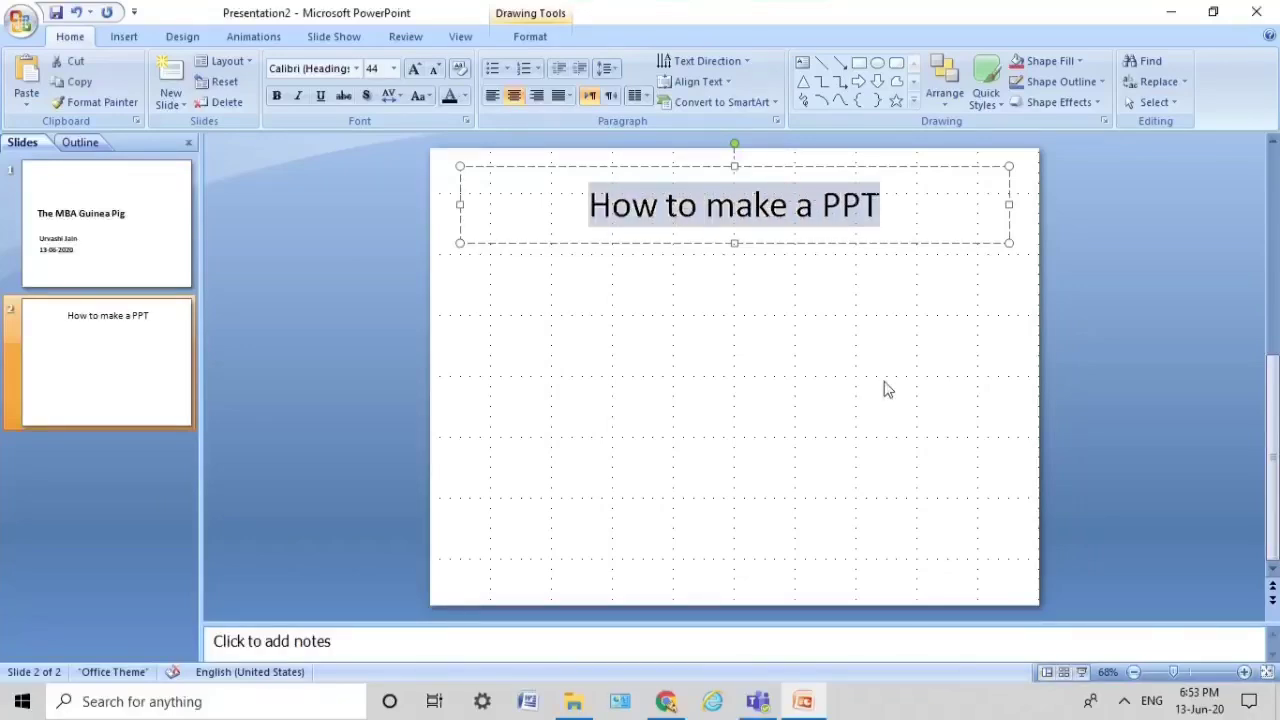
pyautogui.click(493, 97)
pyautogui.click(372, 68)
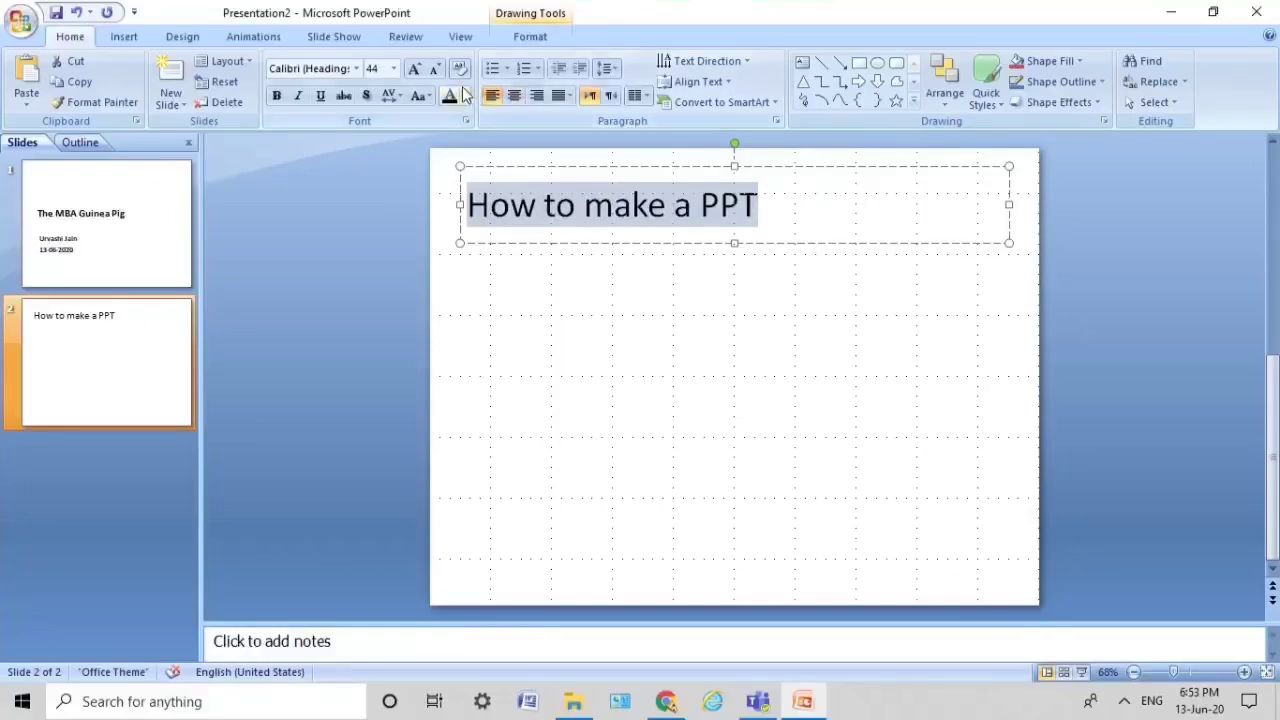
pyautogui.write('28')
pyautogui.press('Return')
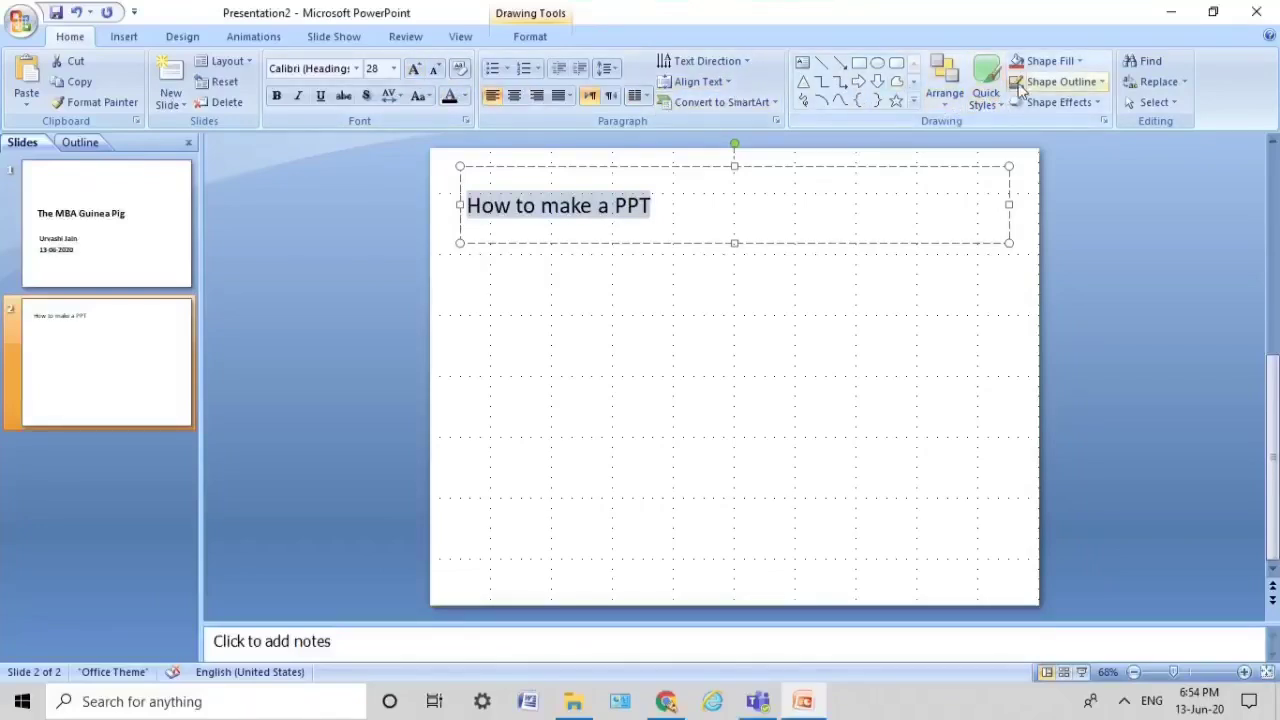
pyautogui.click(1066, 62)
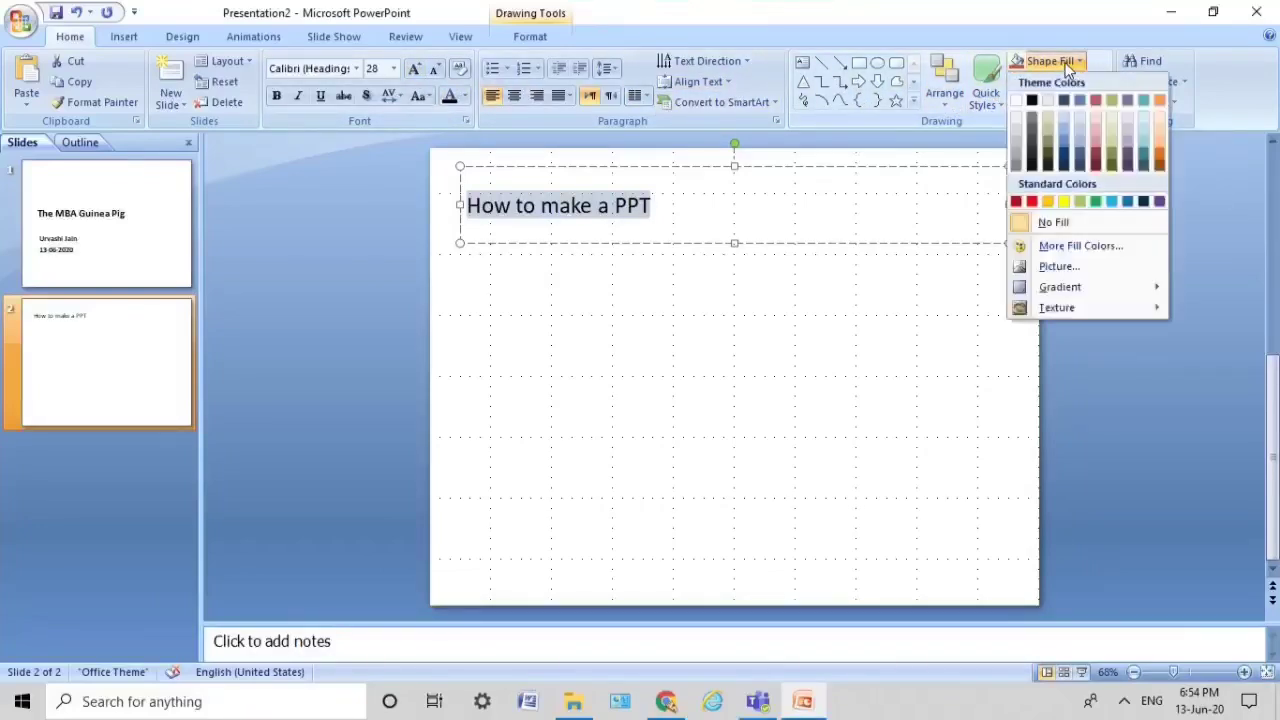
# - Fill slide 2's title box with dark navy and make its text white
pyautogui.click(1088, 246)
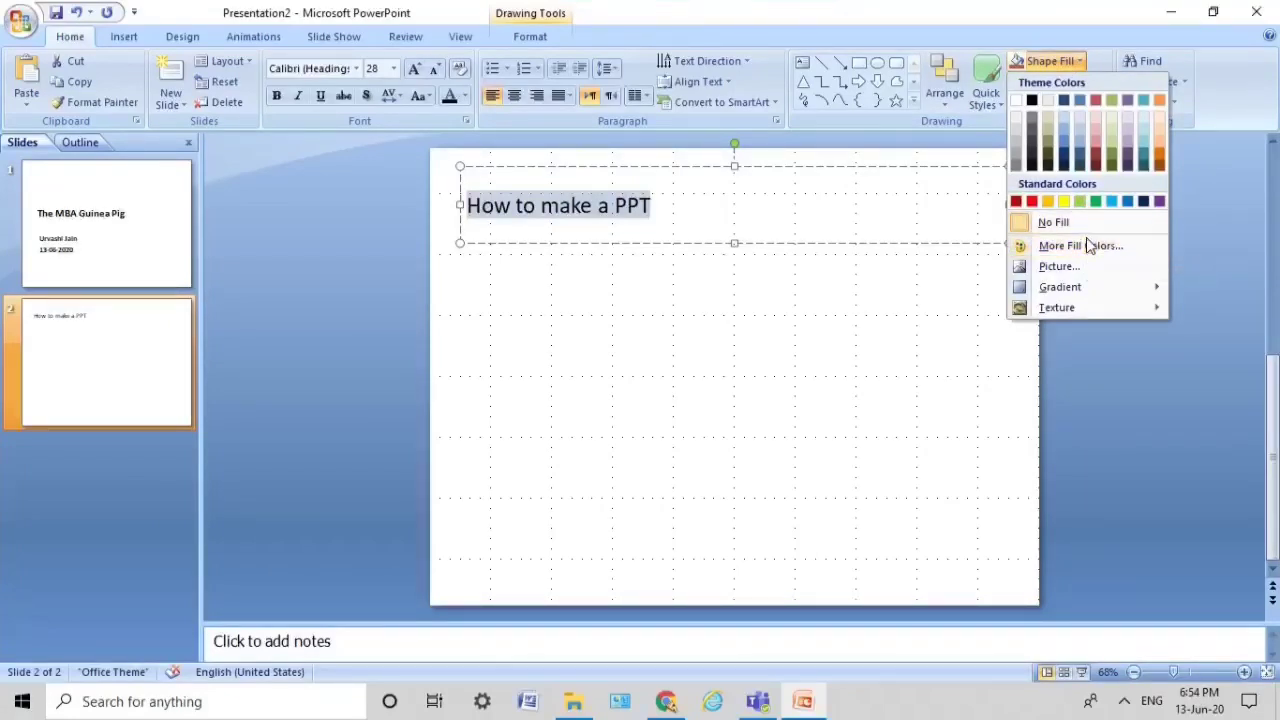
pyautogui.click(1066, 163)
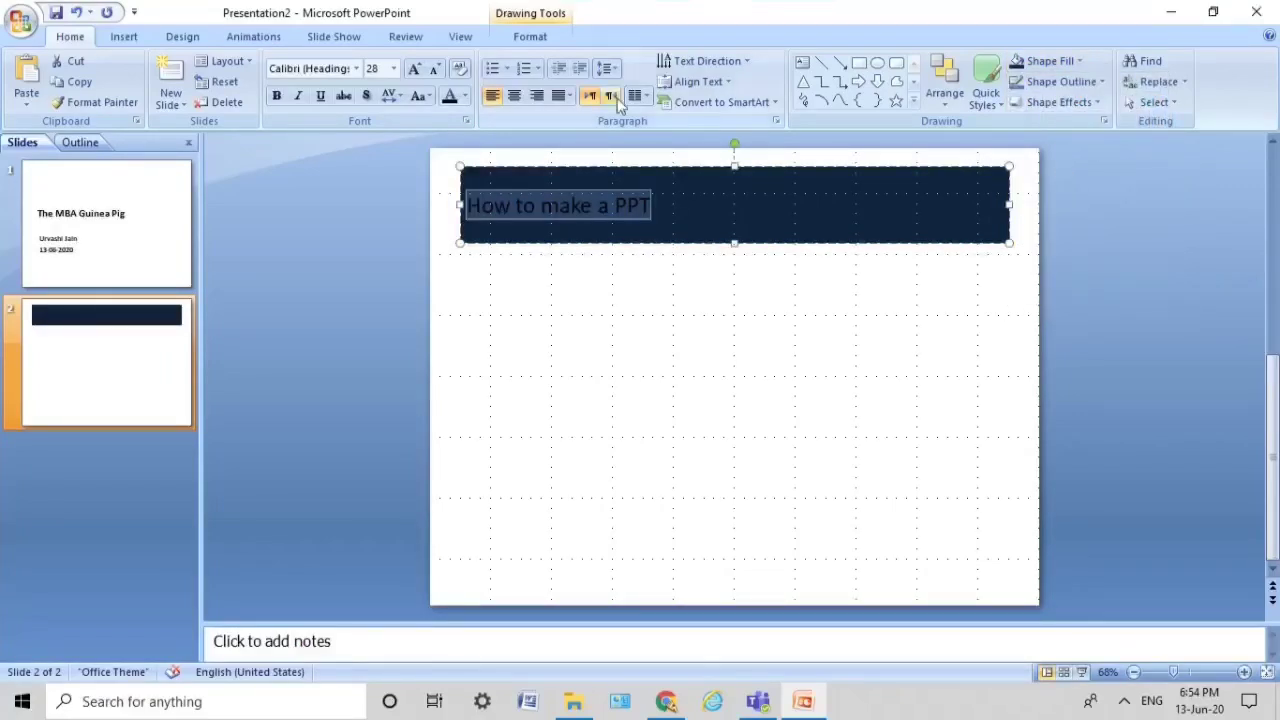
pyautogui.click(463, 97)
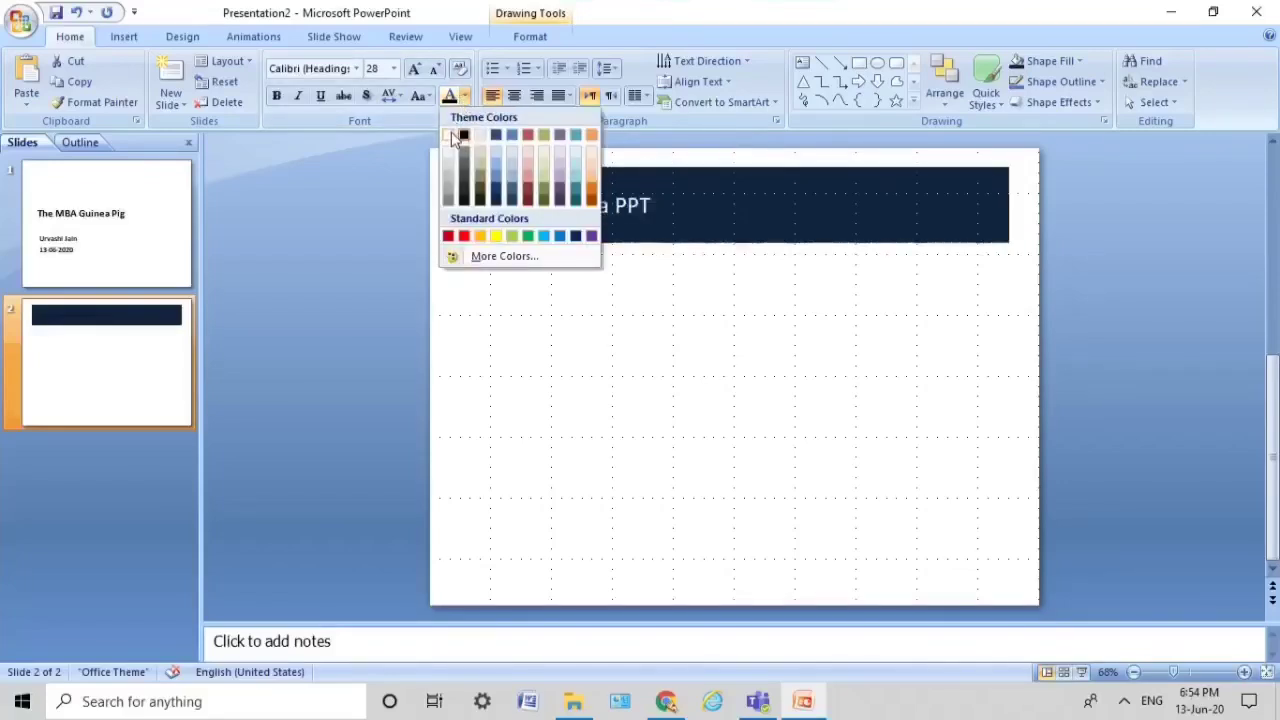
pyautogui.click(448, 136)
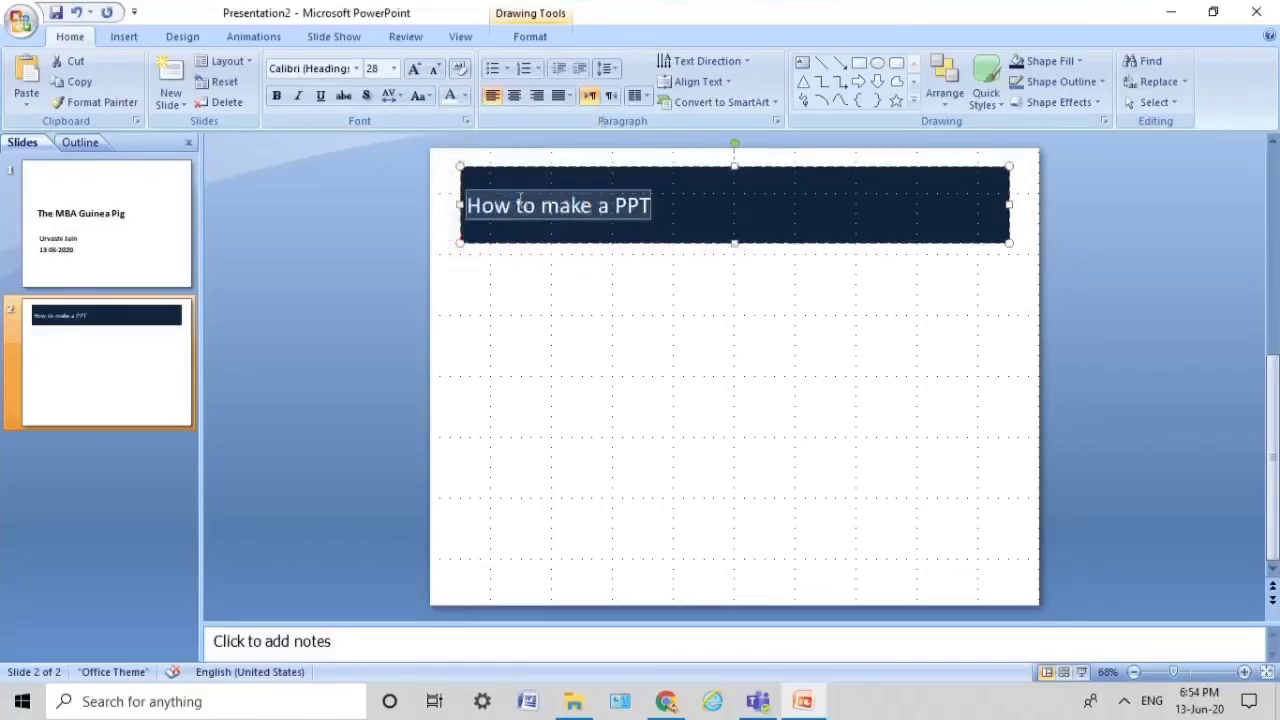
pyautogui.click(586, 260)
# - Make the navy title bar thinner and stretch it across the slide's full width
pyautogui.click(613, 229)
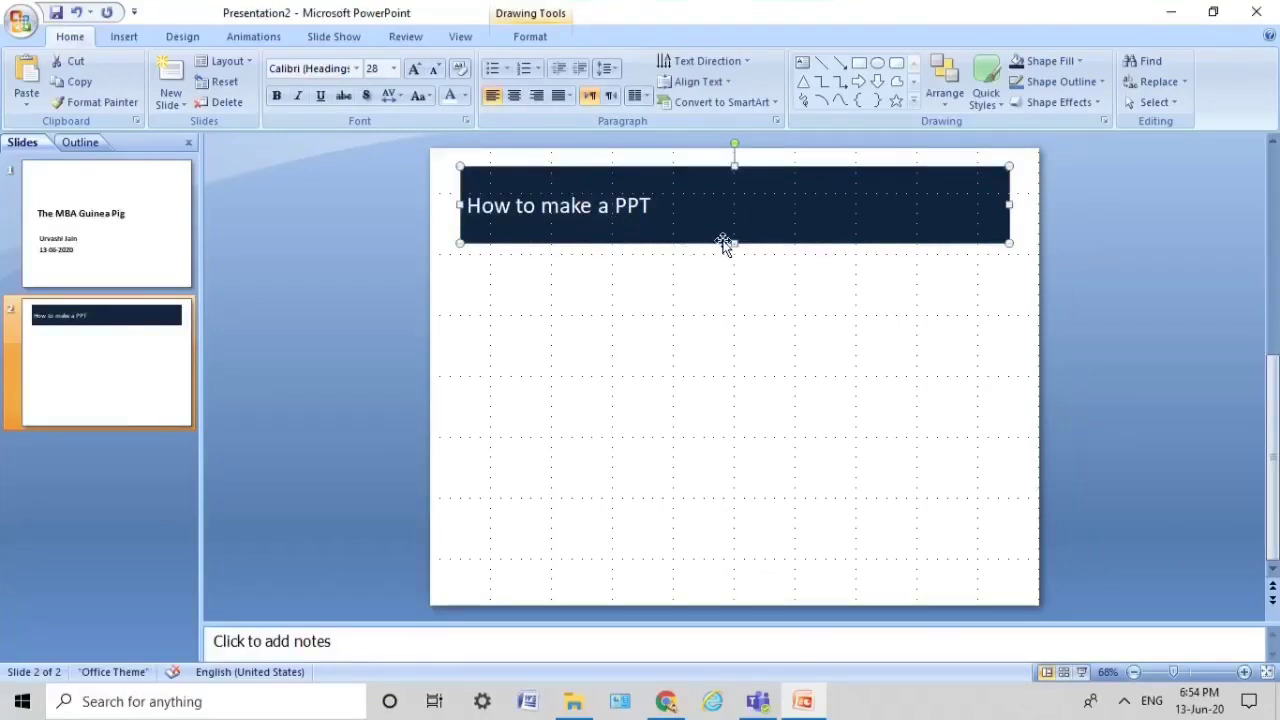
pyautogui.moveTo(733, 243); pyautogui.dragTo(731, 220)
pyautogui.click(623, 251)
pyautogui.click(530, 215)
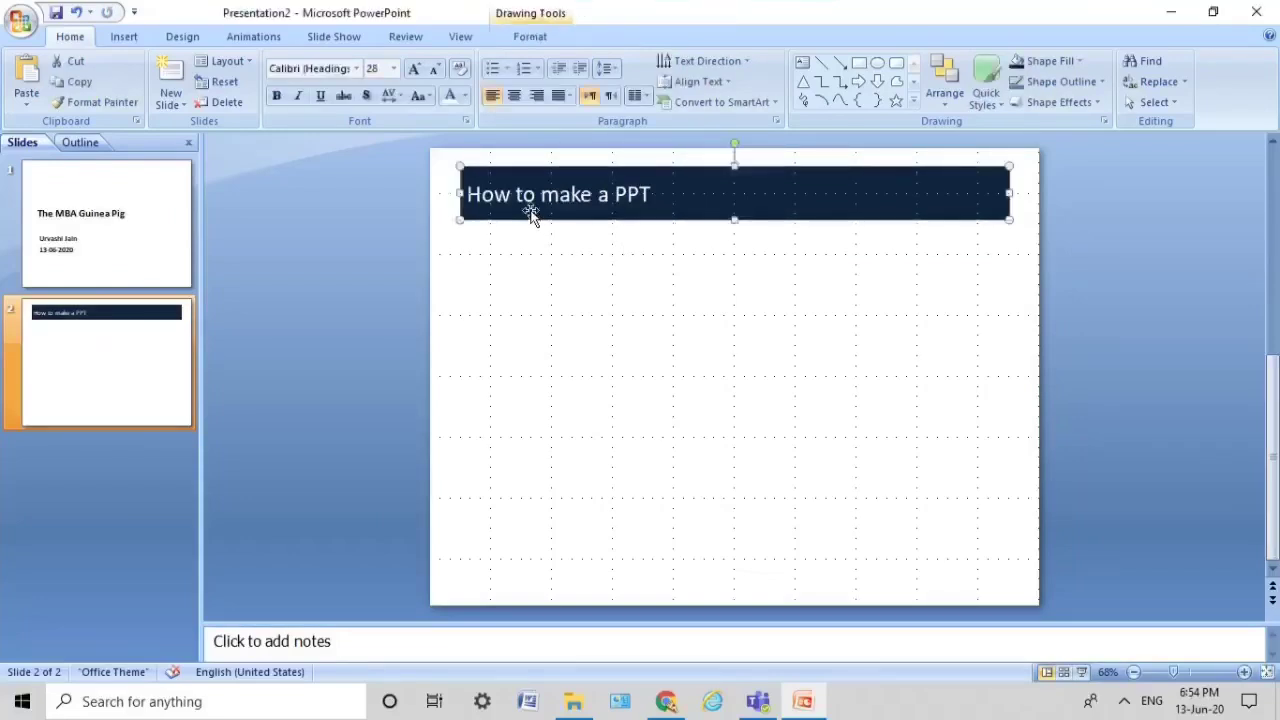
pyautogui.moveTo(455, 193); pyautogui.dragTo(429, 194)
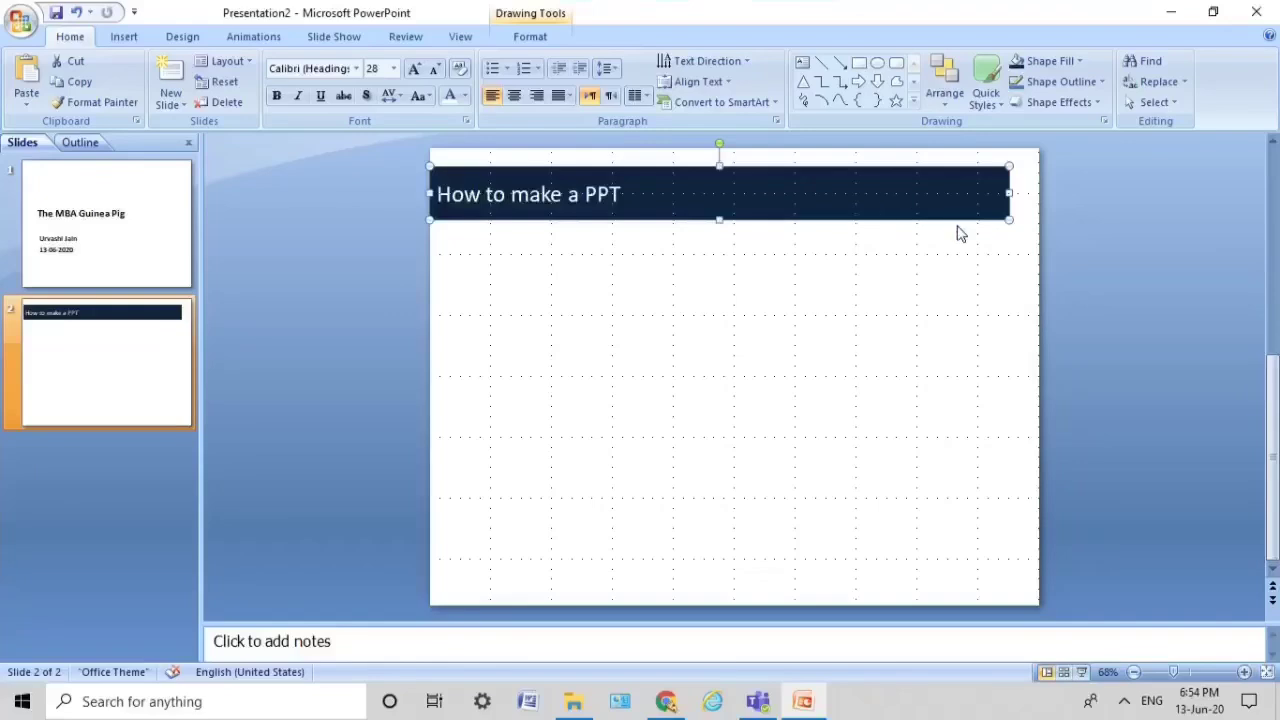
pyautogui.moveTo(1008, 193); pyautogui.dragTo(1039, 194)
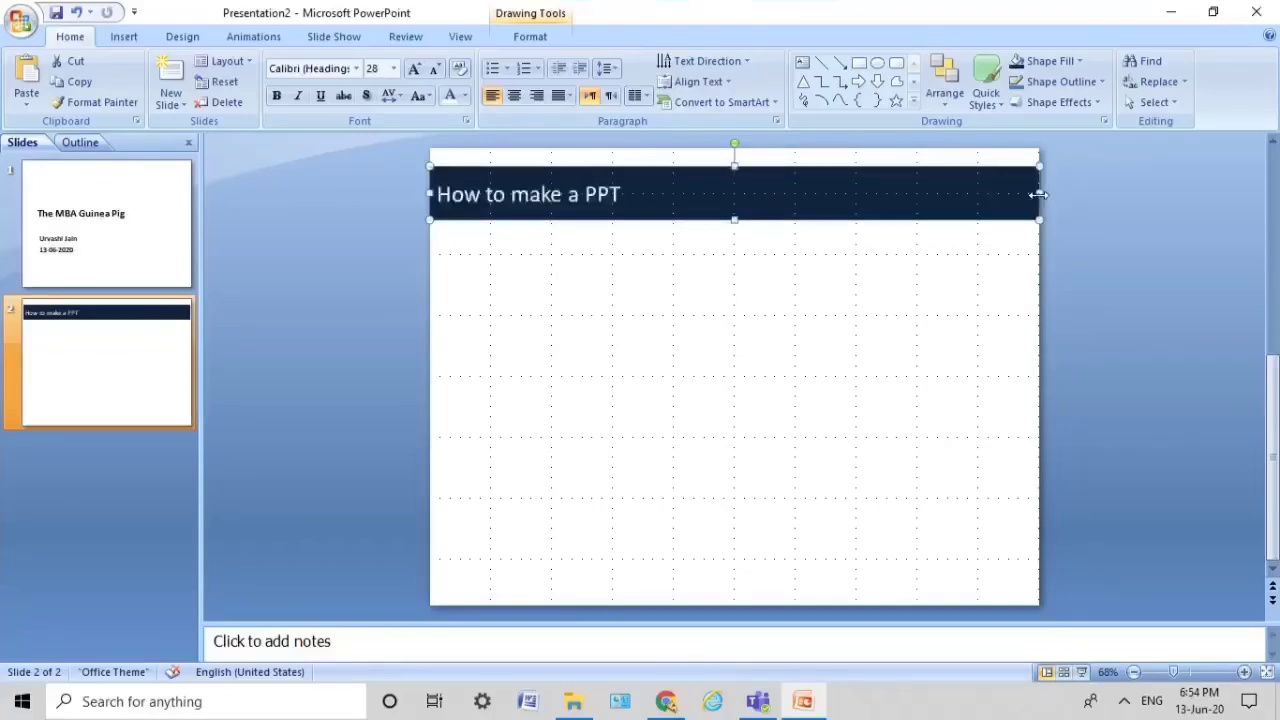
pyautogui.click(902, 288)
pyautogui.click(505, 213)
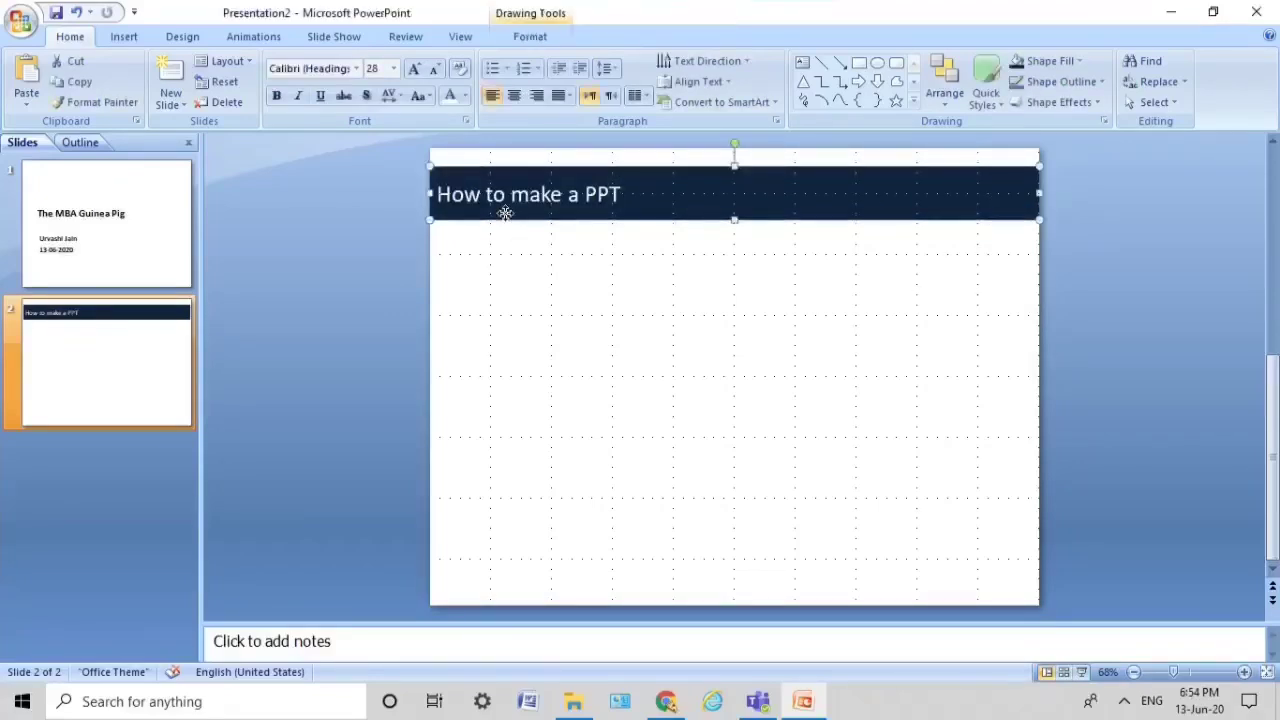
pyautogui.click(505, 226)
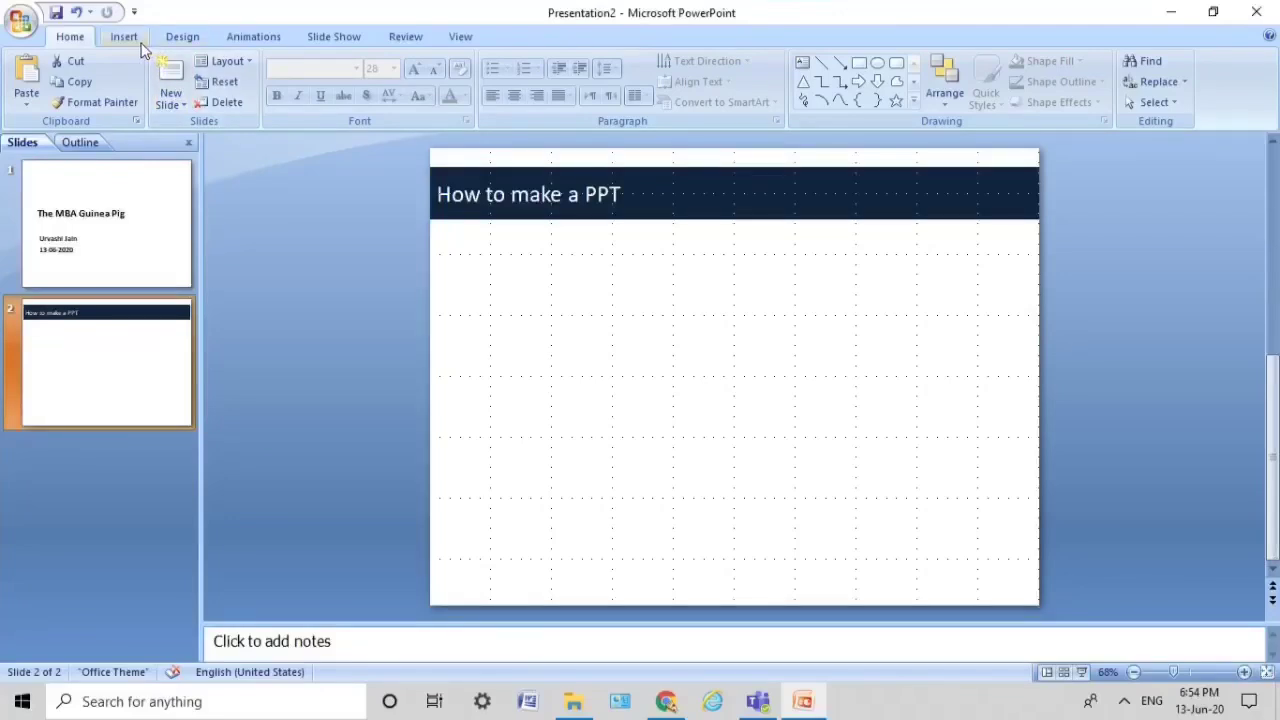
# - Add slide 3 without a title placeholder and draw a full-width rectangle across its top
pyautogui.click(163, 78)
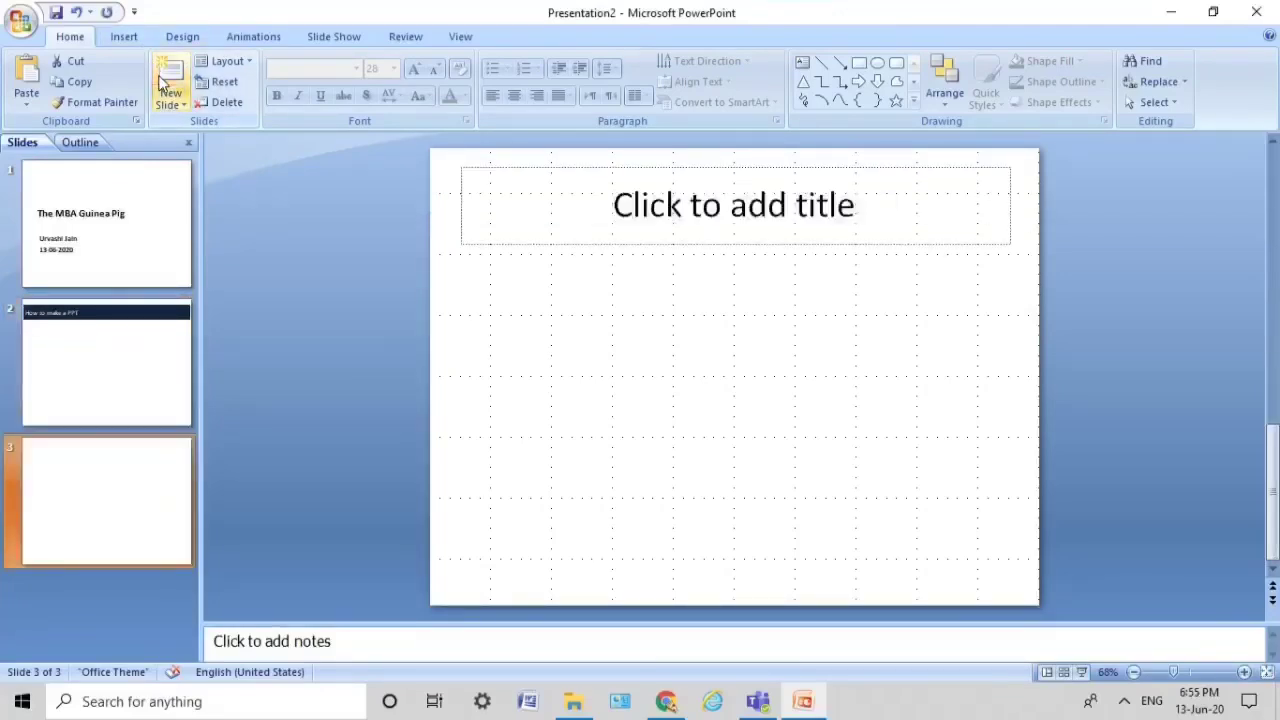
pyautogui.click(151, 514)
pyautogui.click(140, 45)
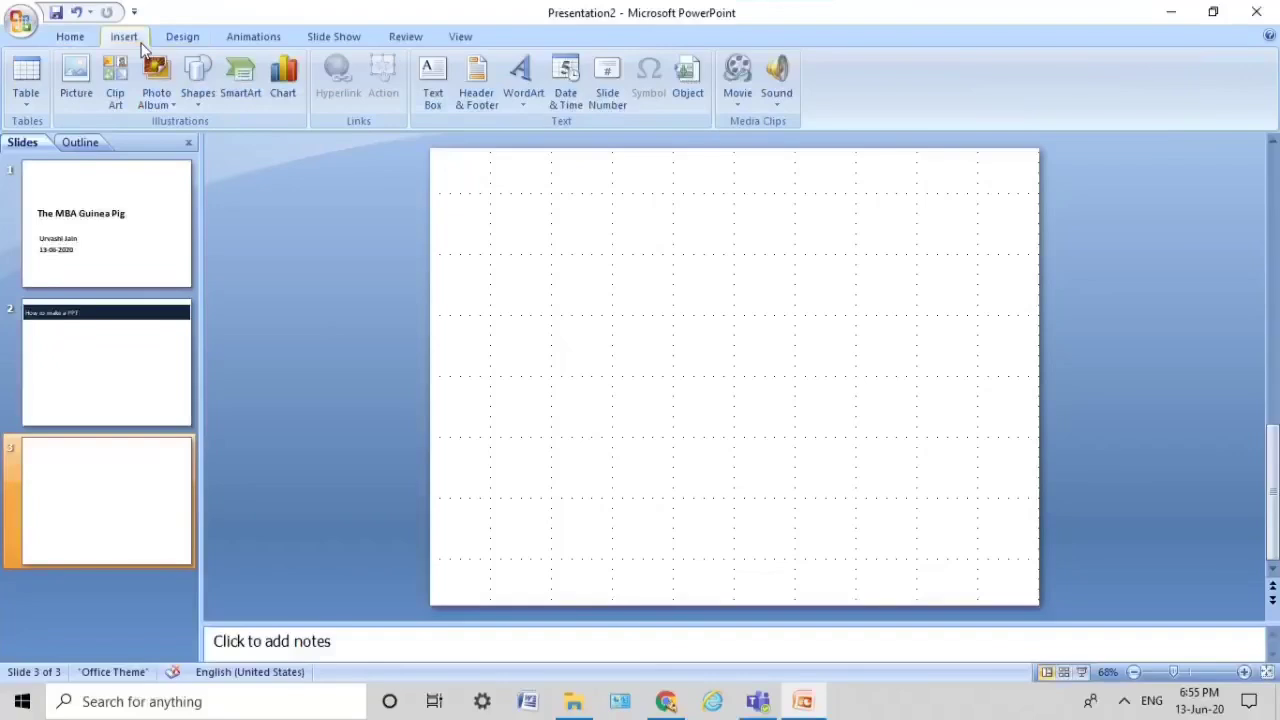
pyautogui.click(198, 98)
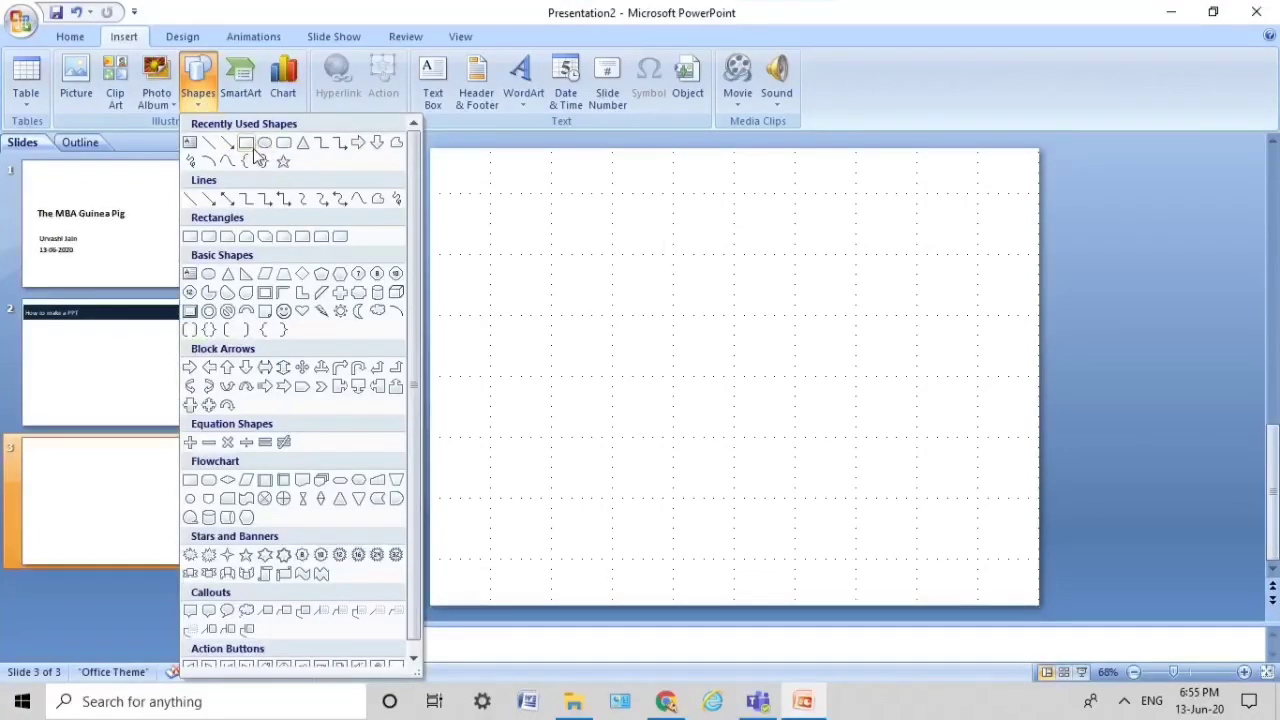
pyautogui.click(250, 146)
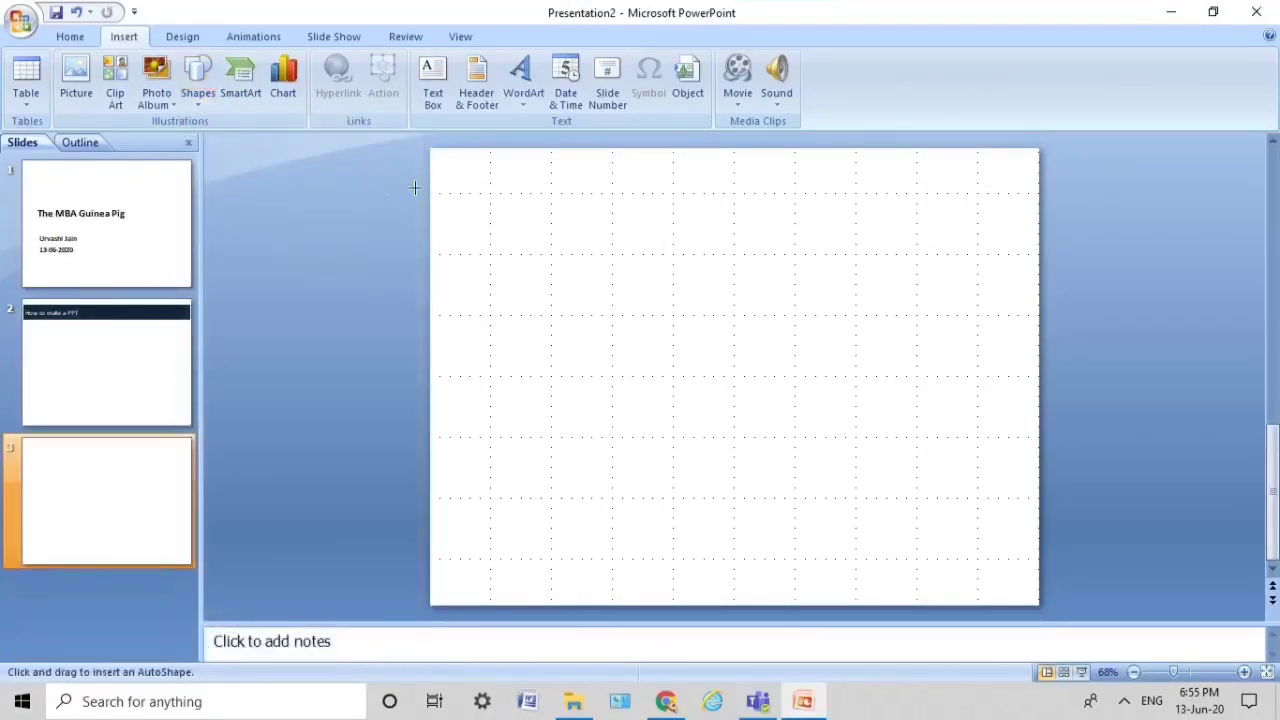
pyautogui.moveTo(431, 192)
pyautogui.mouseDown()
pyautogui.moveTo(737, 291)
pyautogui.moveTo(1029, 245)
pyautogui.mouseUp()
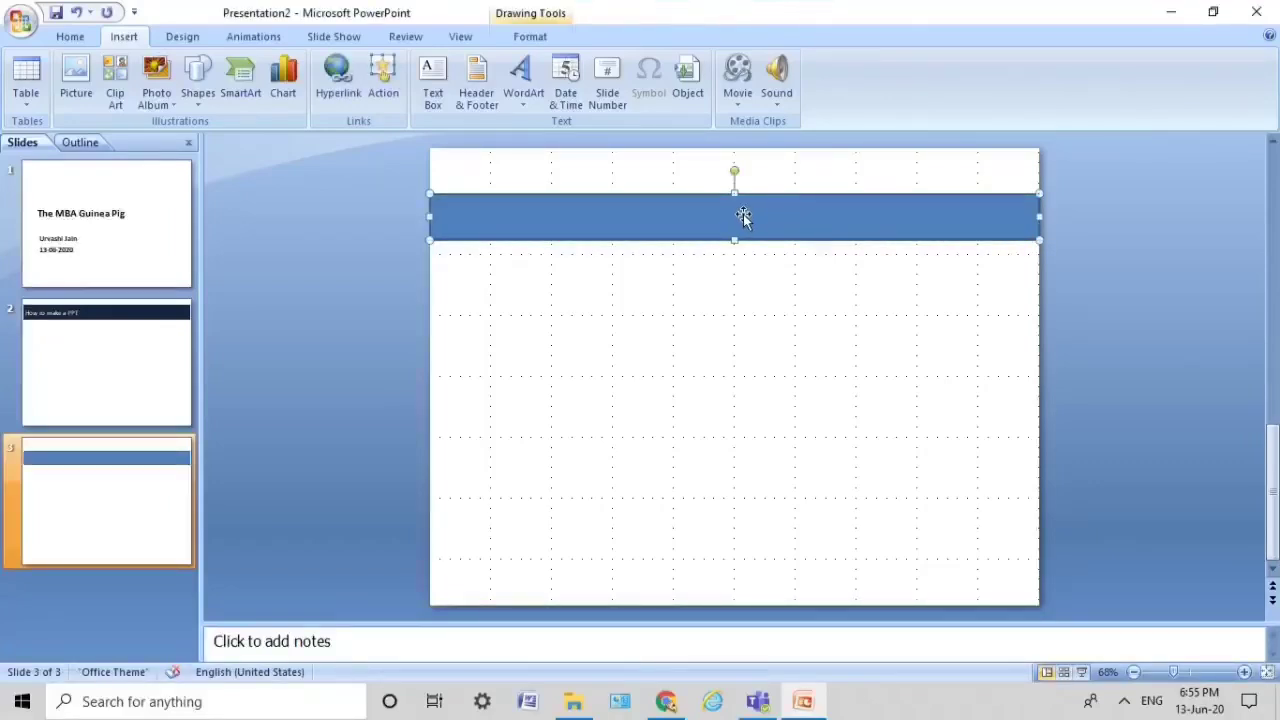
# - Type 'How to make a presentation' in the rectangle, left-aligned at 28 pt
pyautogui.write('HH')
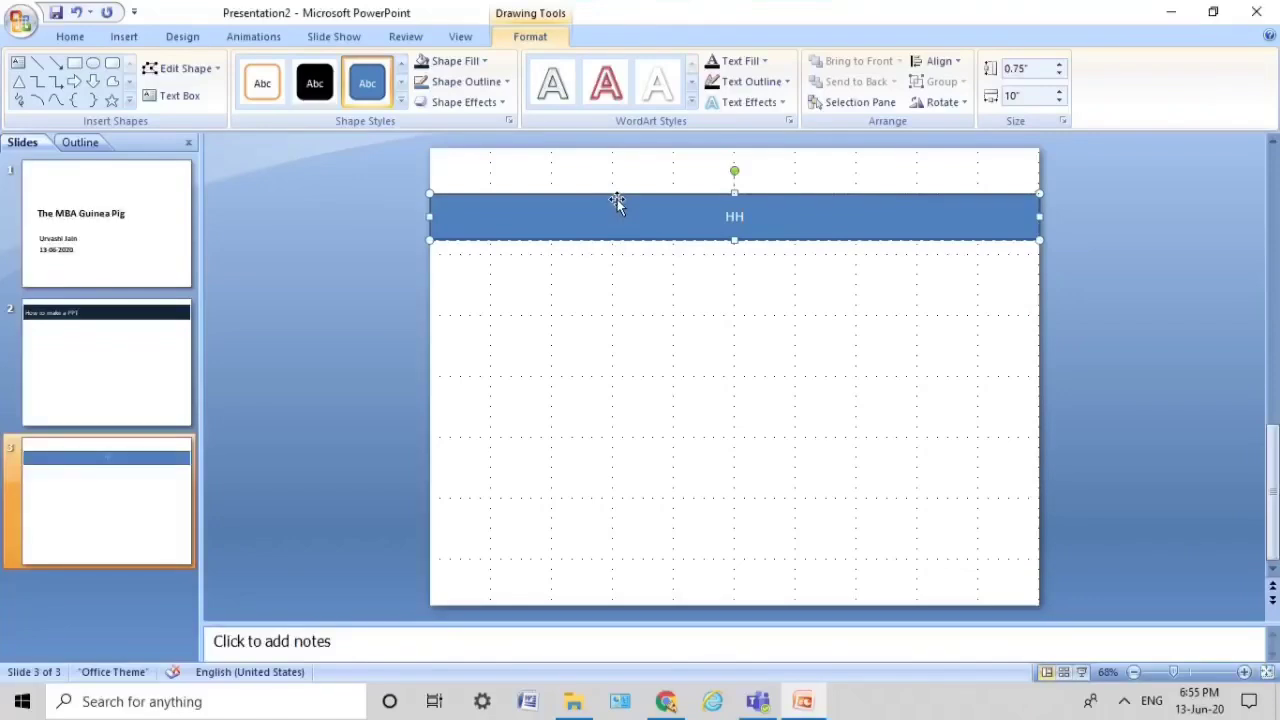
pyautogui.press('BackSpace')
pyautogui.write('ow to make a pre')
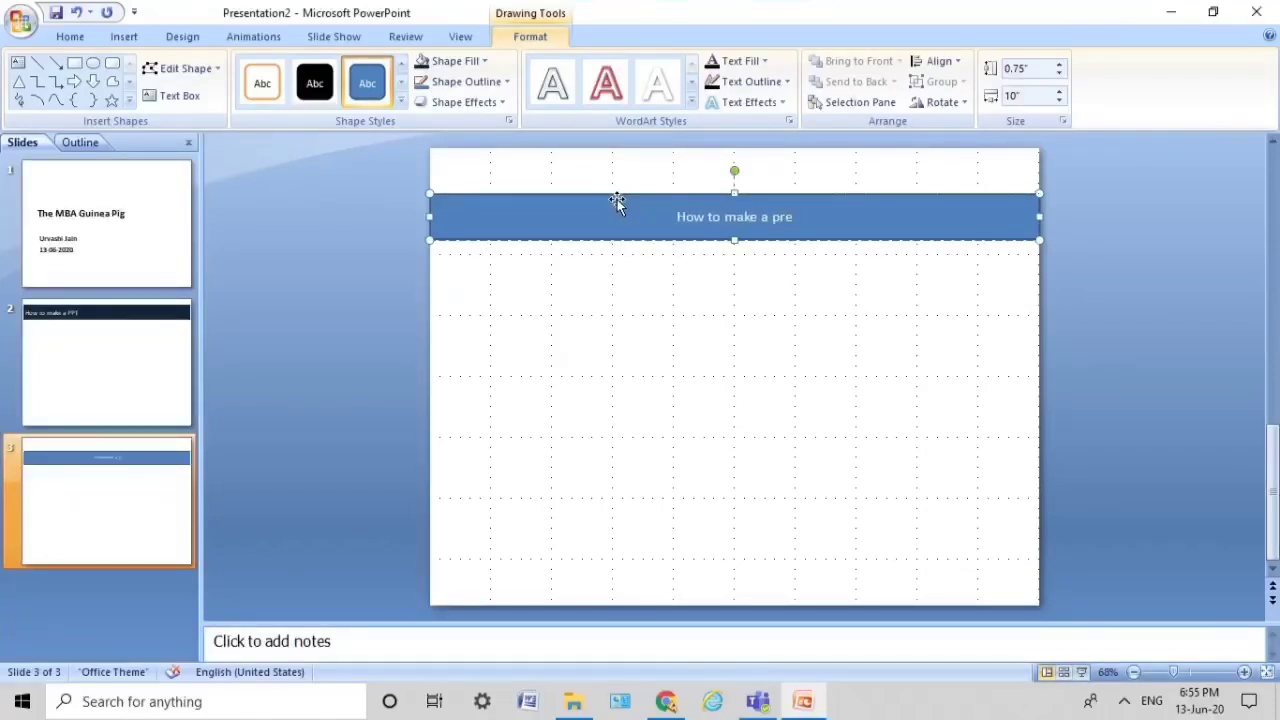
pyautogui.write('sentation')
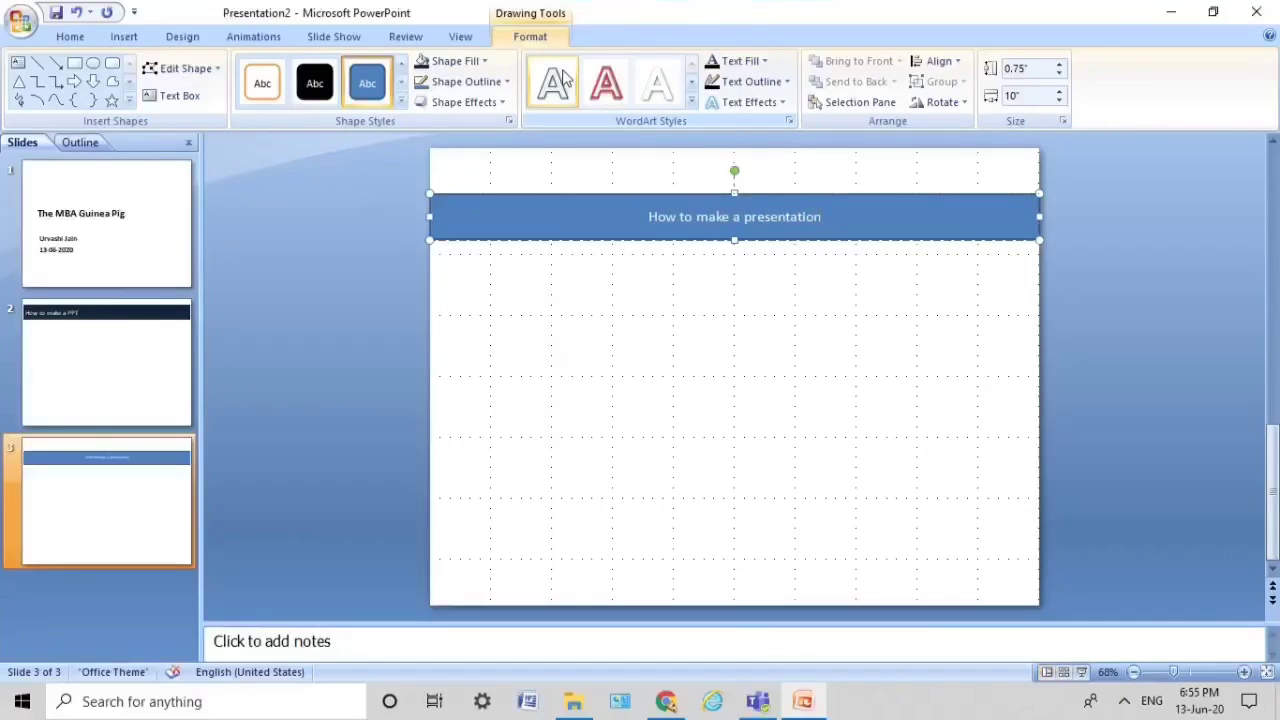
pyautogui.hotkey('shift', 'Left')
pyautogui.hotkey('shift', 'Left')
pyautogui.hotkey('shift', 'Left')
pyautogui.hotkey('shift', 'Left')
pyautogui.hotkey('shift', 'Left')
pyautogui.hotkey('shift', 'Left')
pyautogui.hotkey('shift', 'Left')
pyautogui.hotkey('shift', 'Left')
pyautogui.hotkey('shift', 'Left')
pyautogui.hotkey('shift', 'Left')
pyautogui.hotkey('shift', 'Left')
pyautogui.hotkey('shift', 'Left')
pyautogui.hotkey('shift', 'Left')
pyautogui.hotkey('shift', 'Left')
pyautogui.hotkey('shift', 'Left')
pyautogui.hotkey('shift', 'Left')
pyautogui.hotkey('shift', 'Left')
pyautogui.hotkey('shift', 'Left')
pyautogui.hotkey('shift', 'Left')
pyautogui.hotkey('shift', 'Left')
pyautogui.click(89, 35)
pyautogui.click(413, 68)
pyautogui.click(413, 68)
pyautogui.click(413, 68)
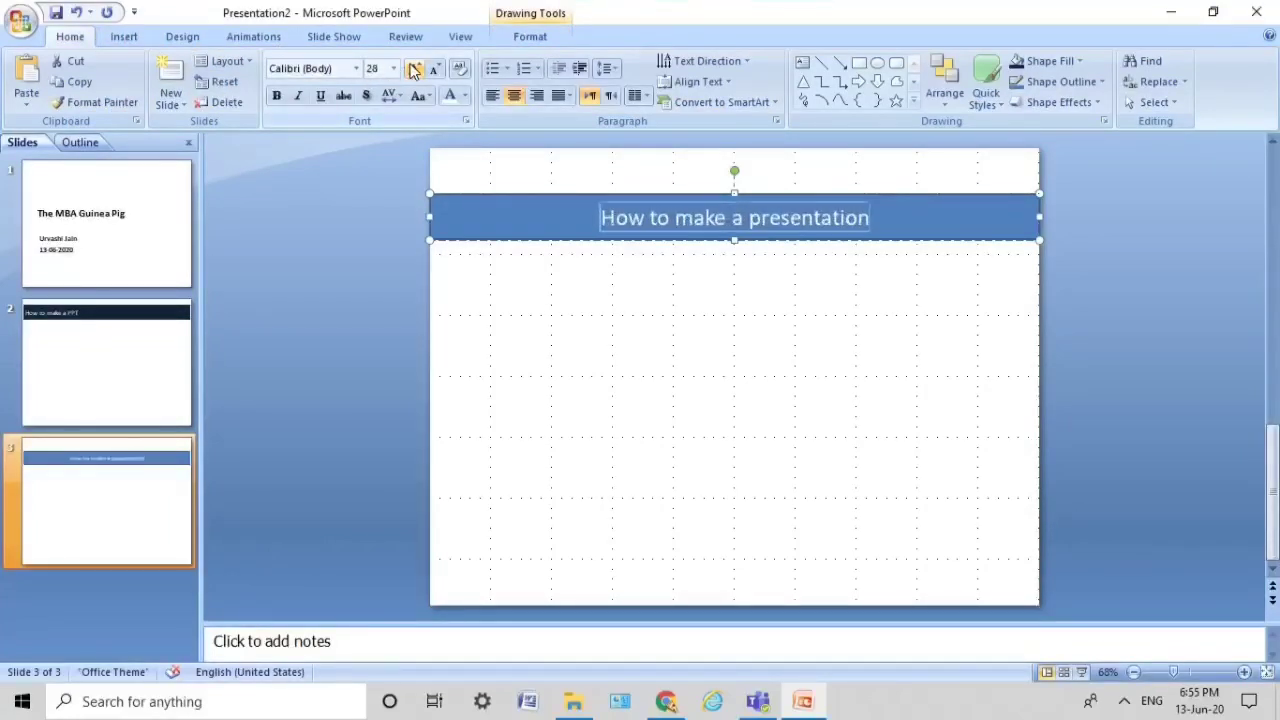
pyautogui.click(494, 98)
pyautogui.click(584, 292)
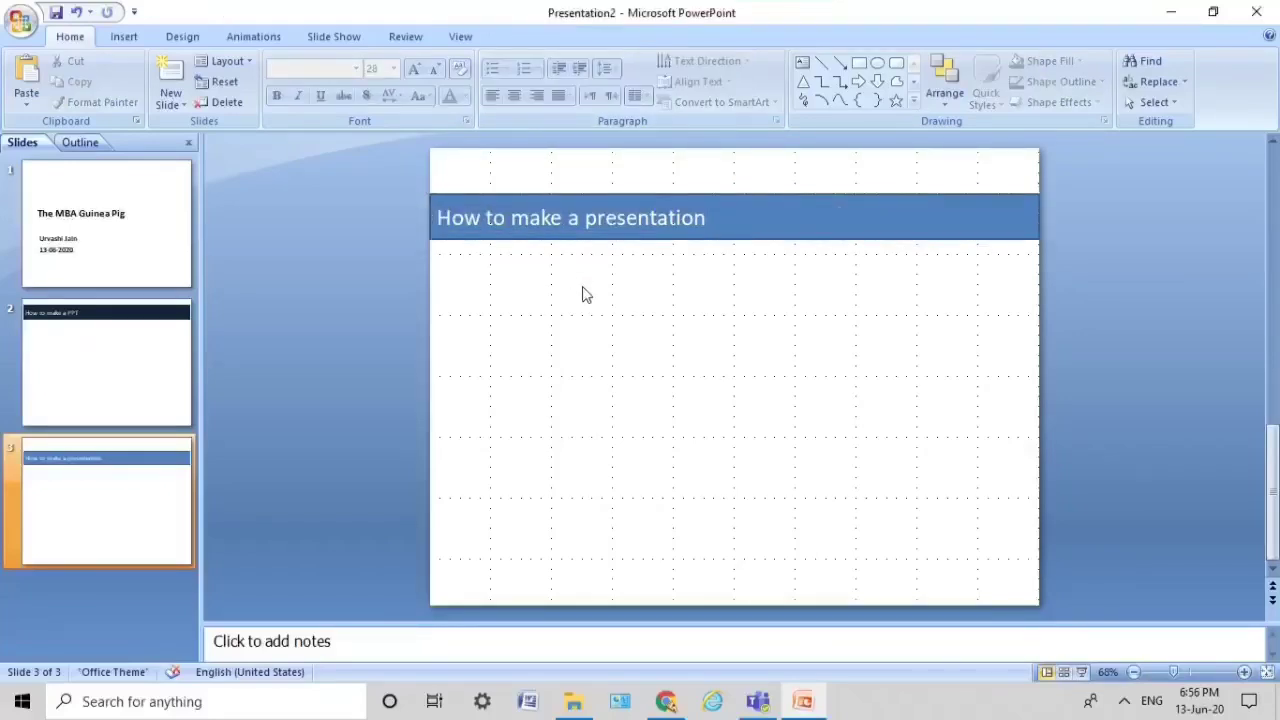
# - Recolour the slide 3 heading bar with a dark navy fill
pyautogui.click(648, 218)
pyautogui.click(685, 199)
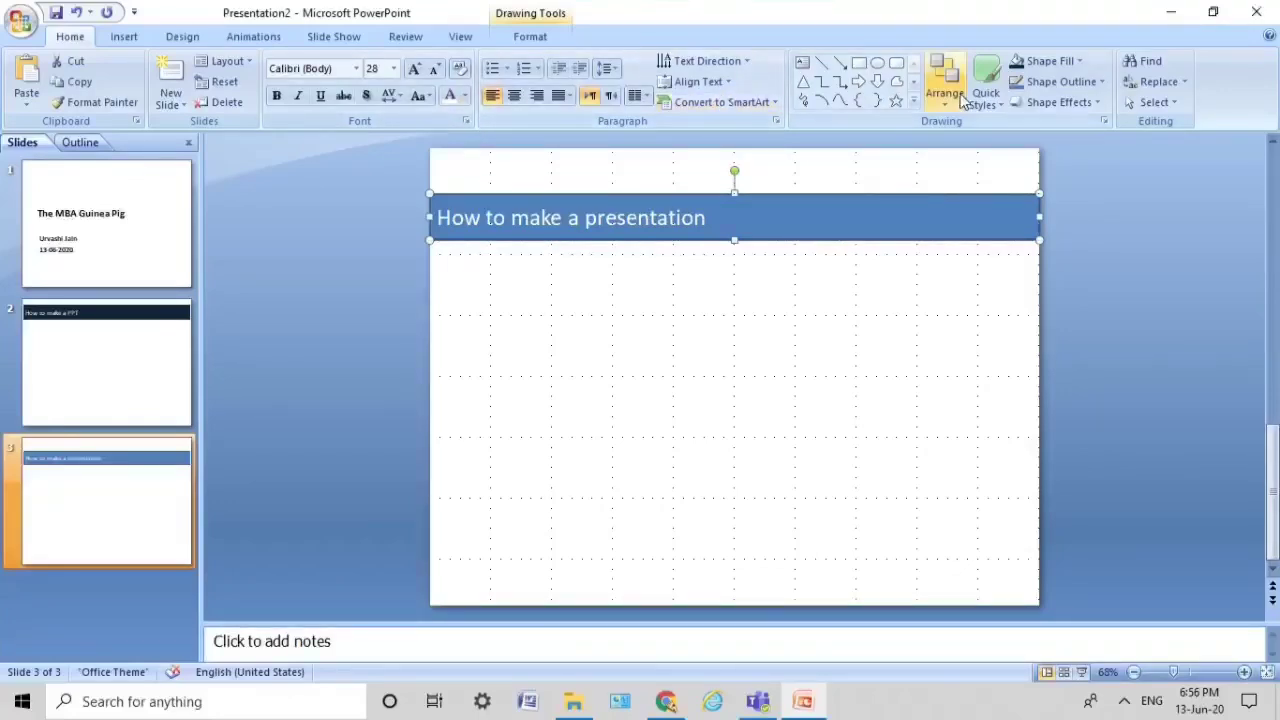
pyautogui.click(1016, 60)
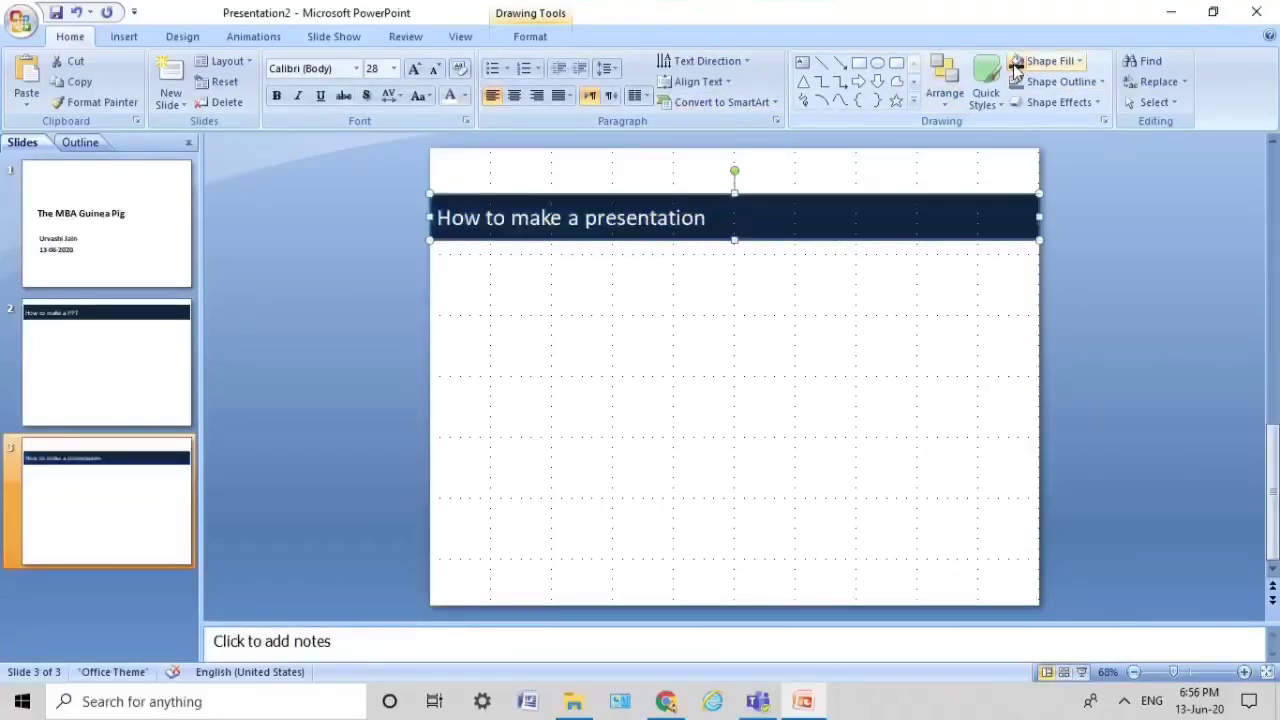
pyautogui.click(805, 299)
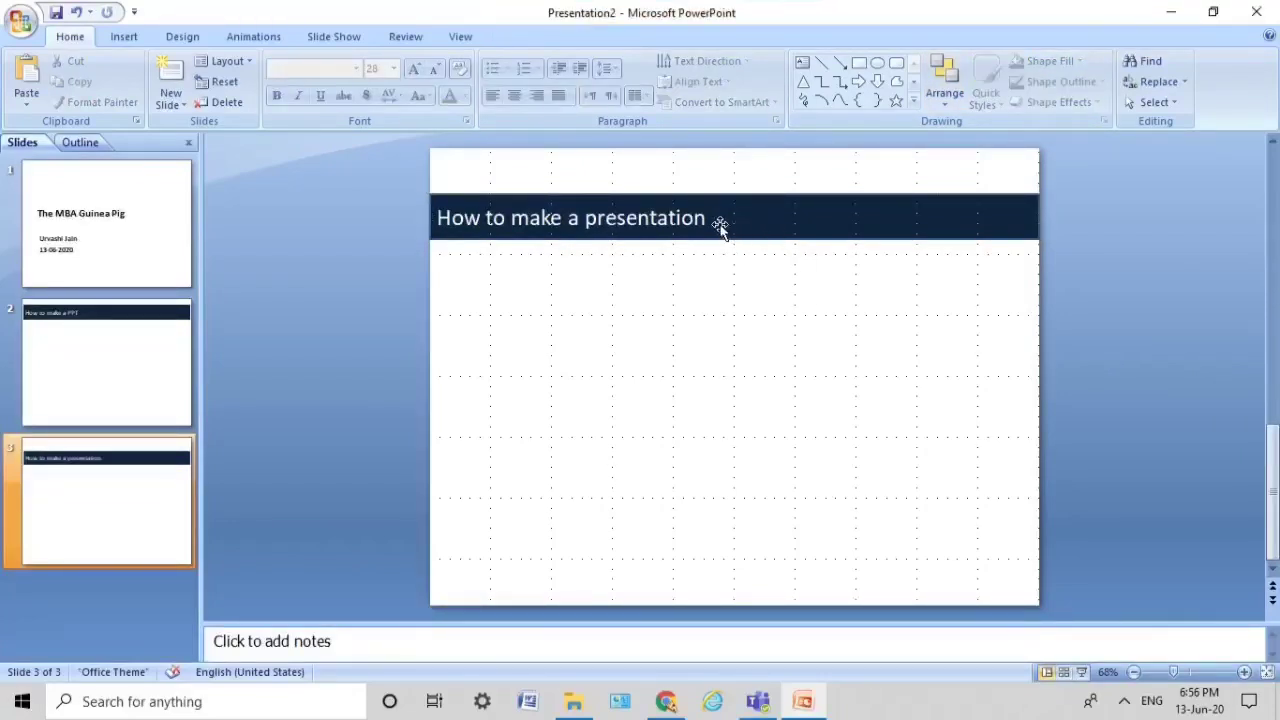
pyautogui.click(681, 218)
pyautogui.click(592, 188)
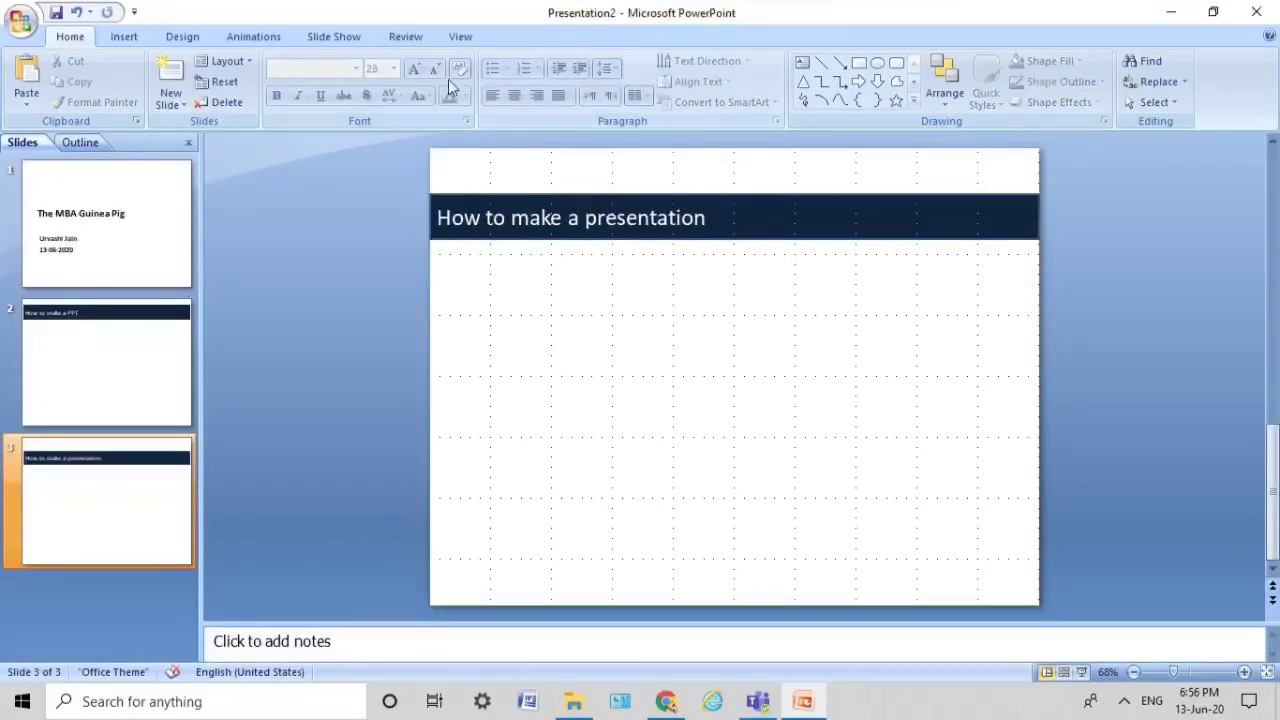
pyautogui.click(124, 38)
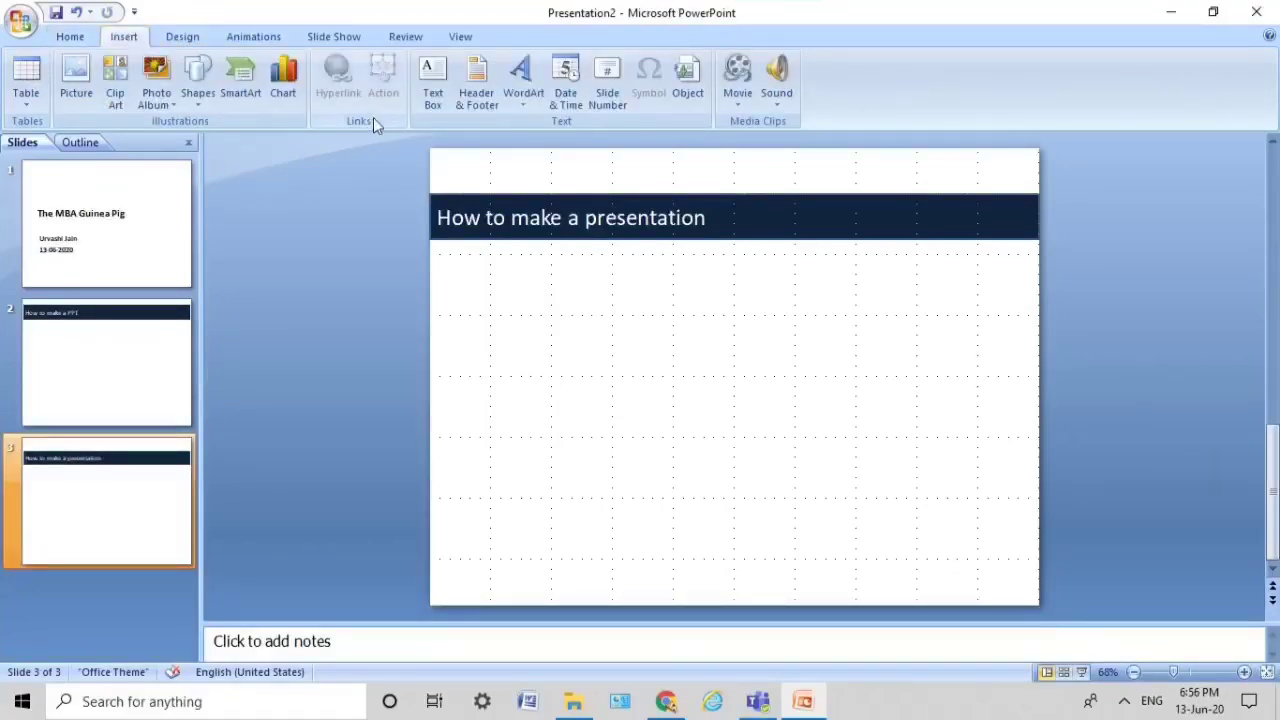
# - Add slide numbers and the footer 'The MBA Guinea Pig', applied to all slides
pyautogui.click(476, 96)
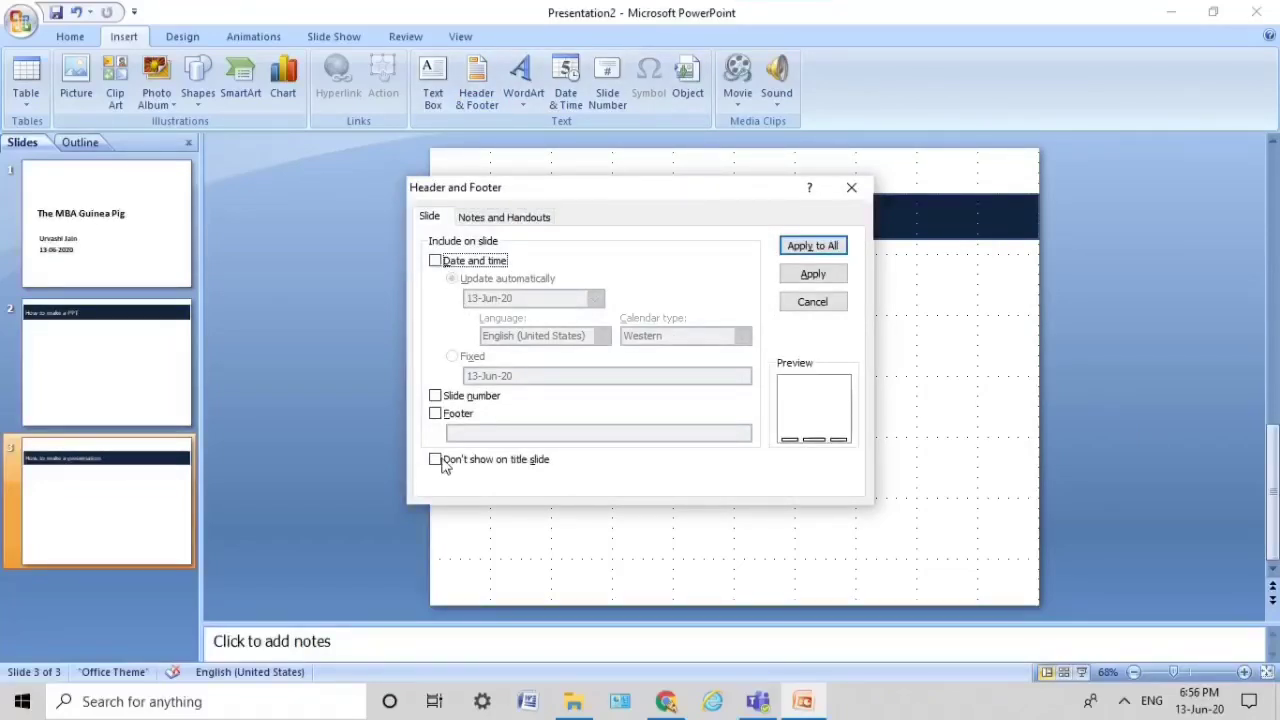
pyautogui.click(435, 397)
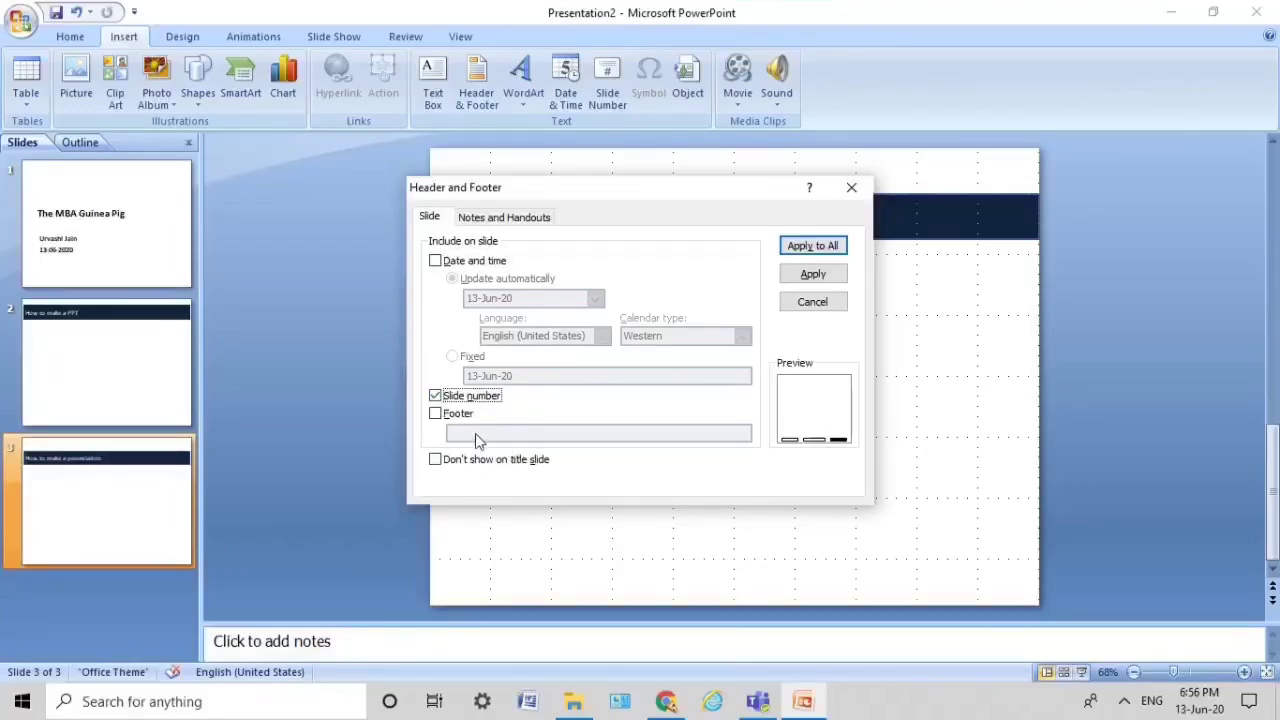
pyautogui.click(442, 414)
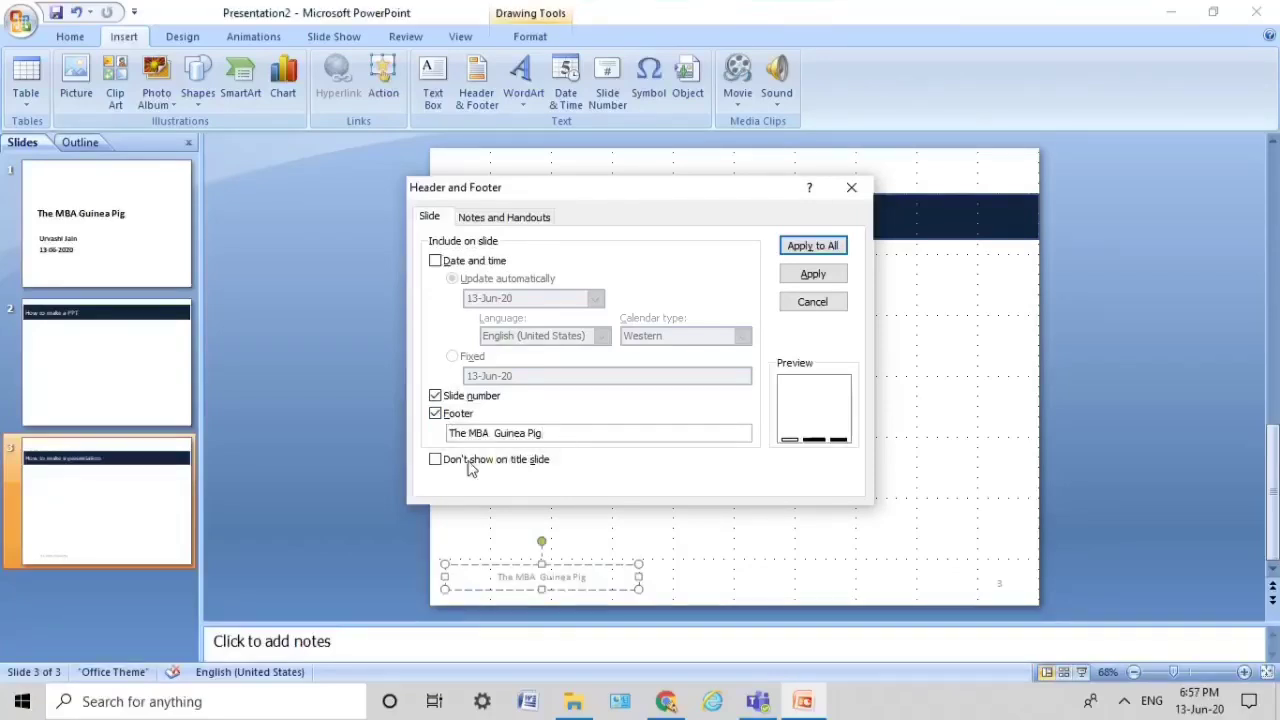
pyautogui.click(438, 461)
pyautogui.click(638, 437)
pyautogui.click(814, 247)
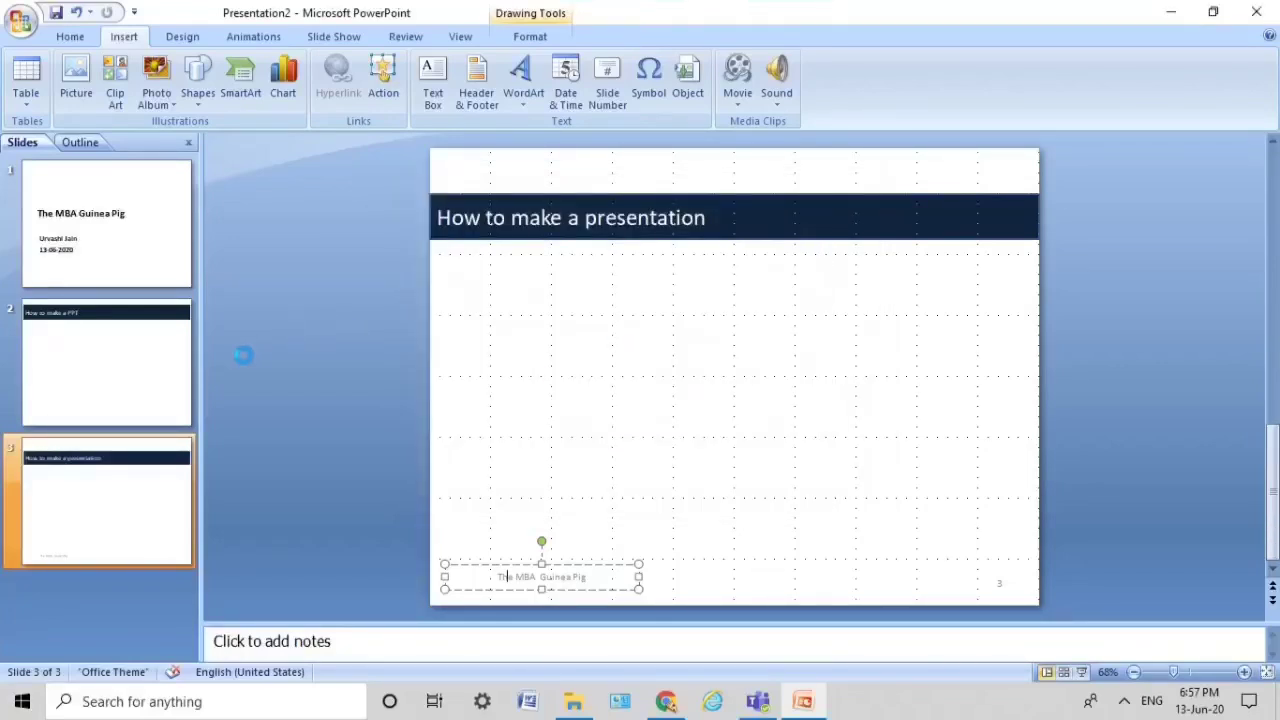
pyautogui.click(145, 474)
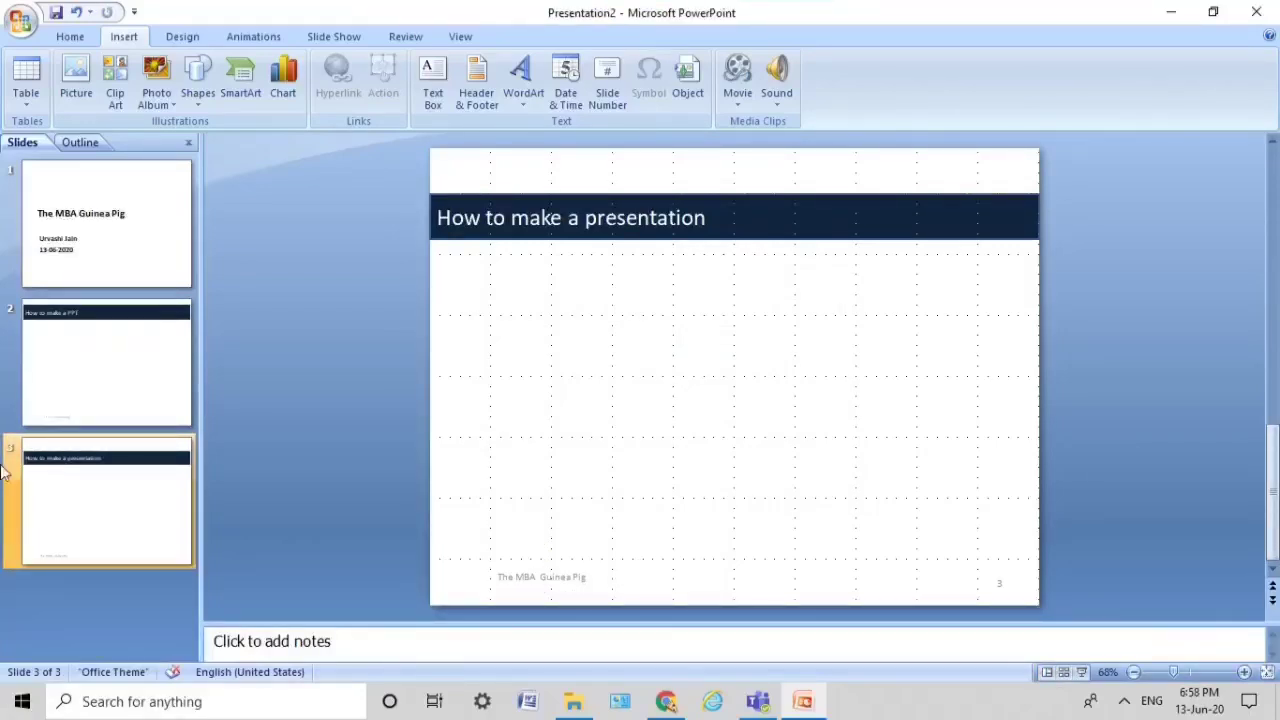
# - Paste slide 3 as slide 4, retitled 'Never make a new slide from scratch, just copy and edit'
pyautogui.click(89, 576)
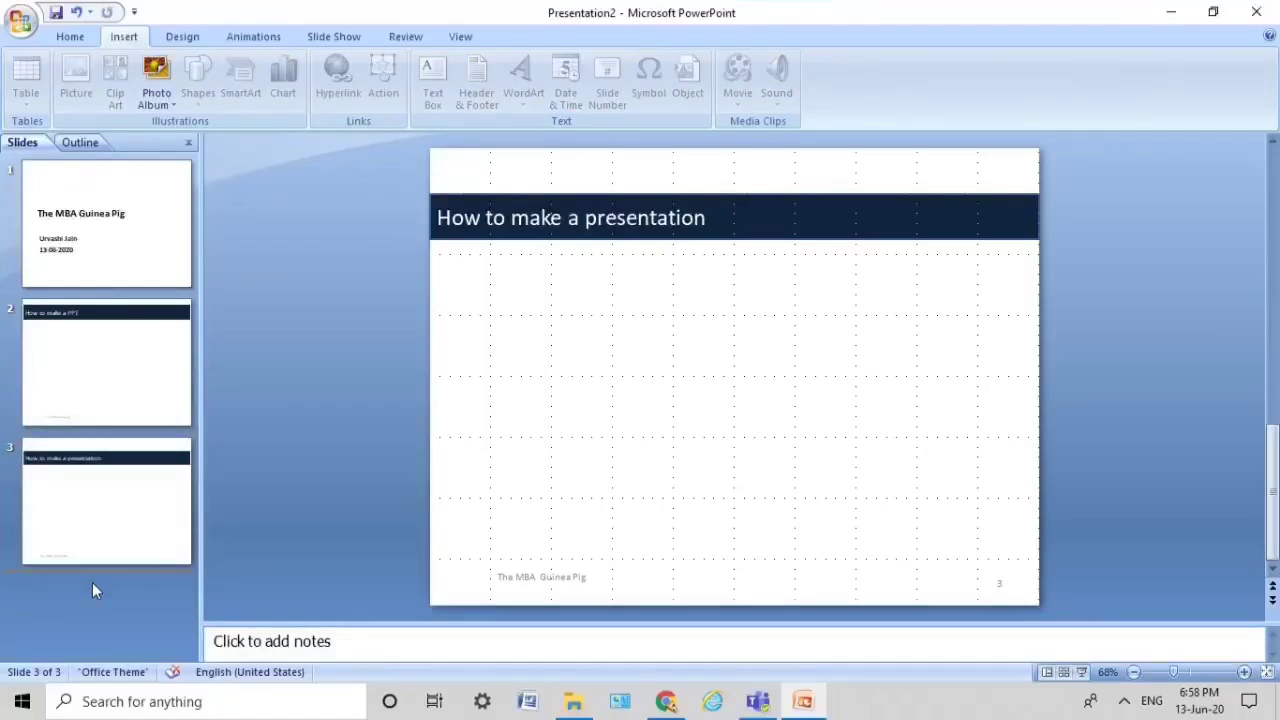
pyautogui.hotkey('ctrl', 'v')
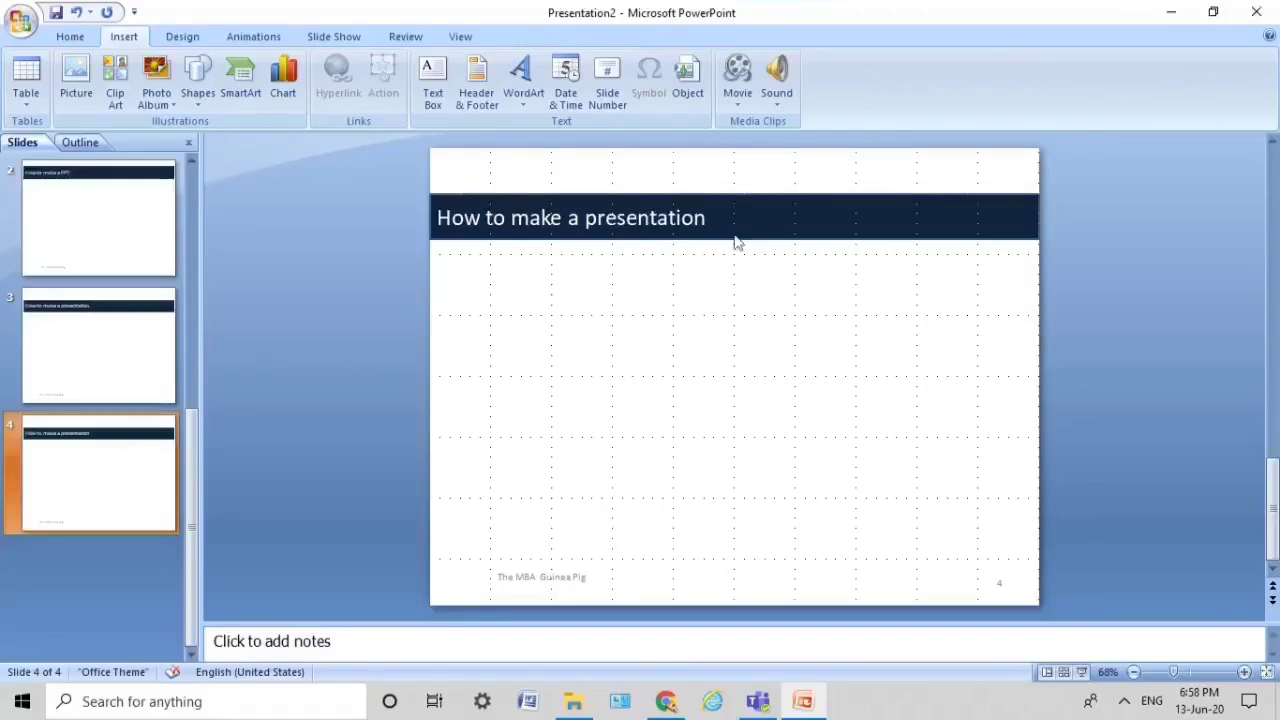
pyautogui.tripleClick(704, 224)
pyautogui.press('Delete')
pyautogui.write('Alw')
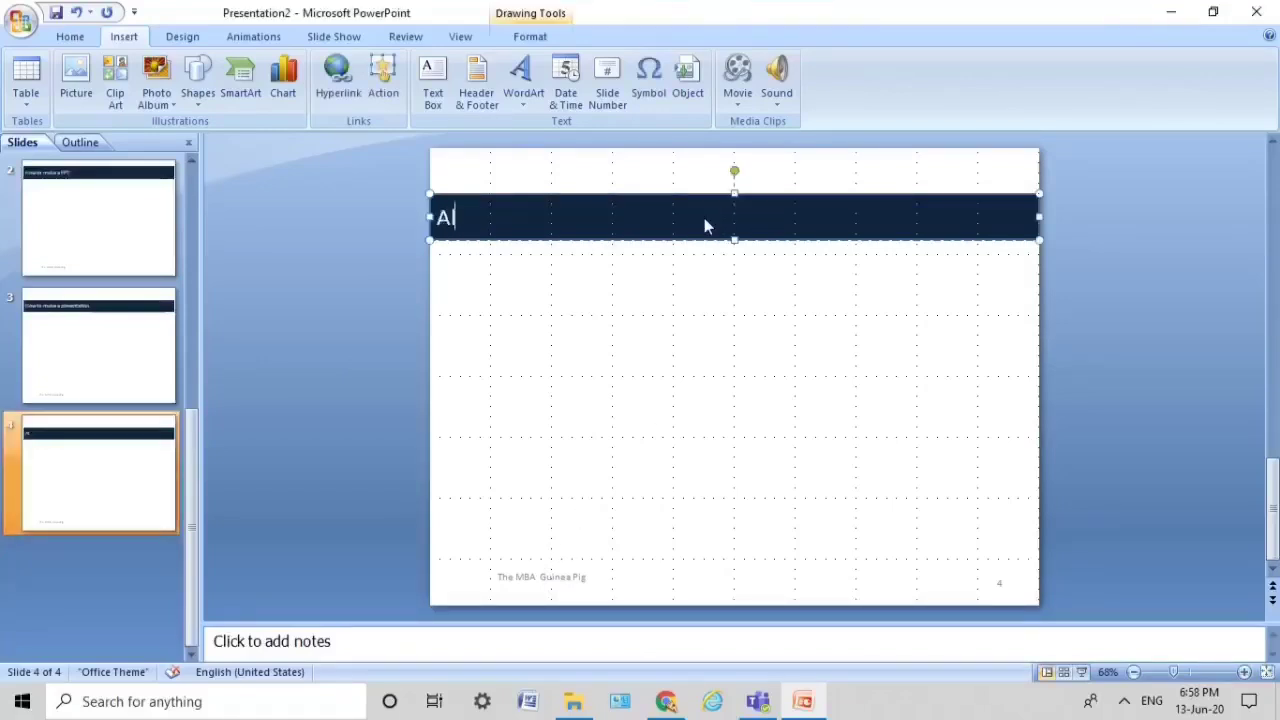
pyautogui.press('BackSpace')
pyautogui.press('BackSpace')
pyautogui.press('BackSpace')
pyautogui.write('Never make a new')
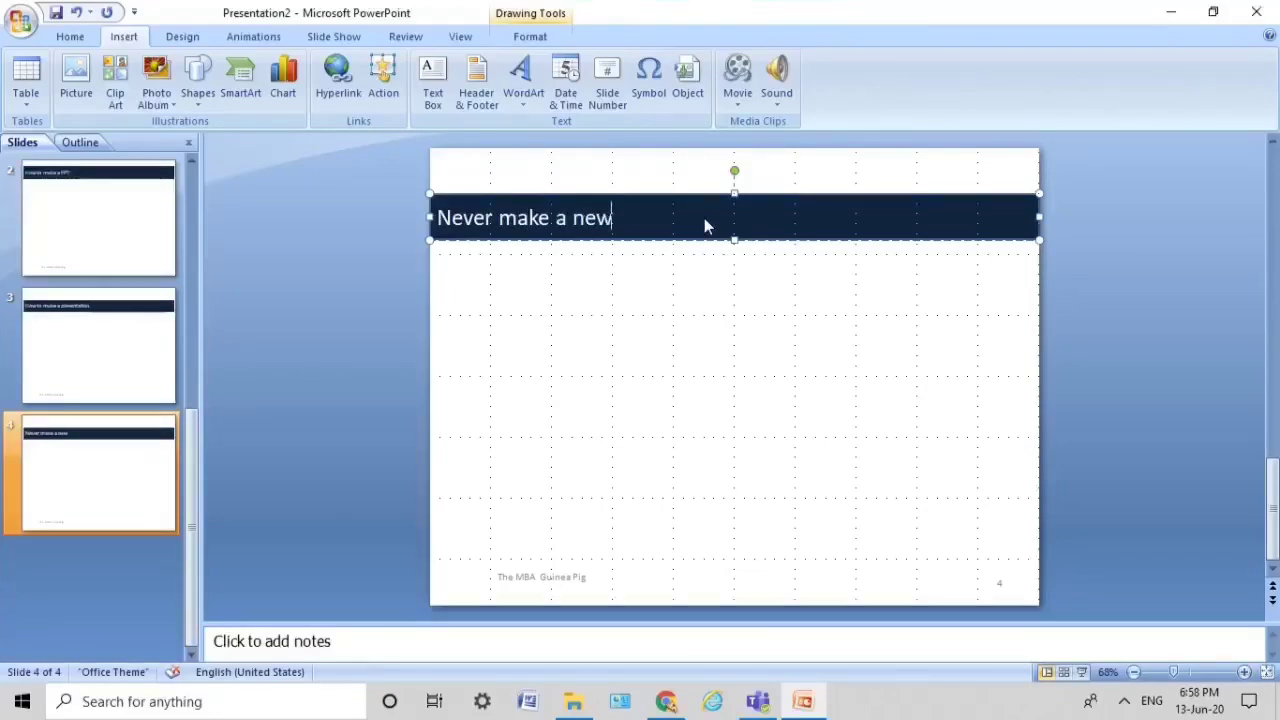
pyautogui.write(' slide from scr')
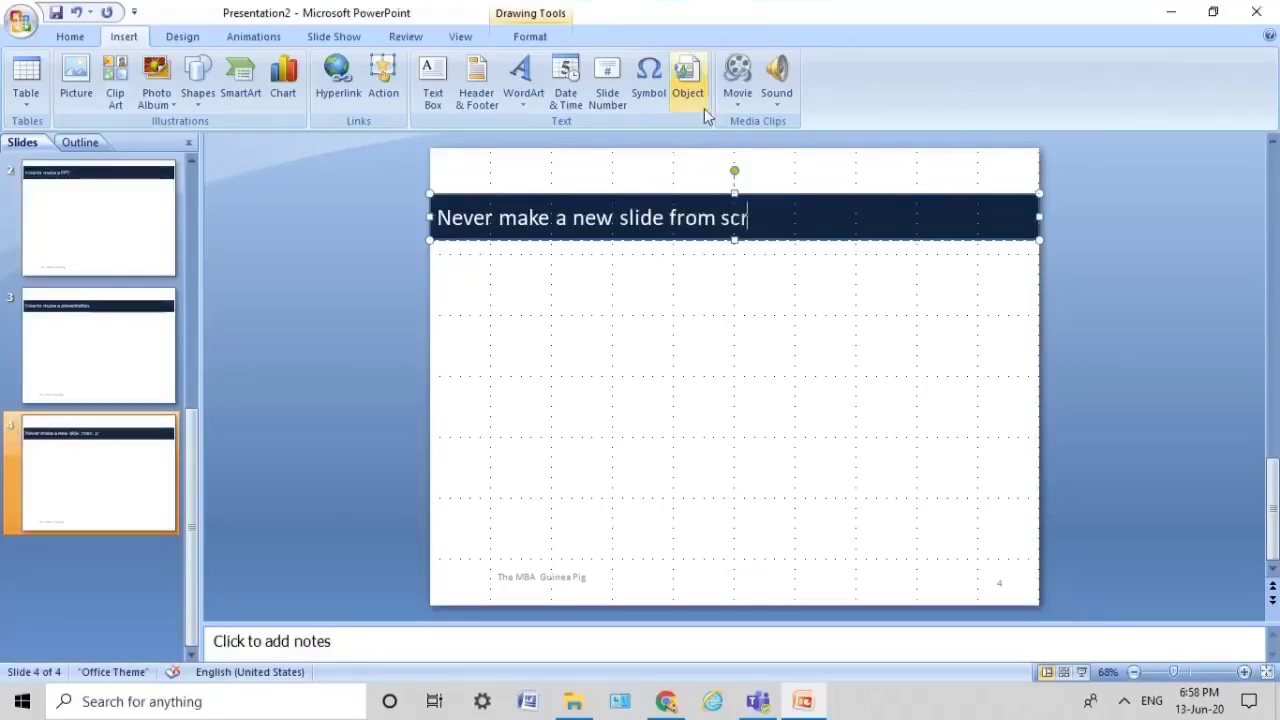
pyautogui.write('eatch')
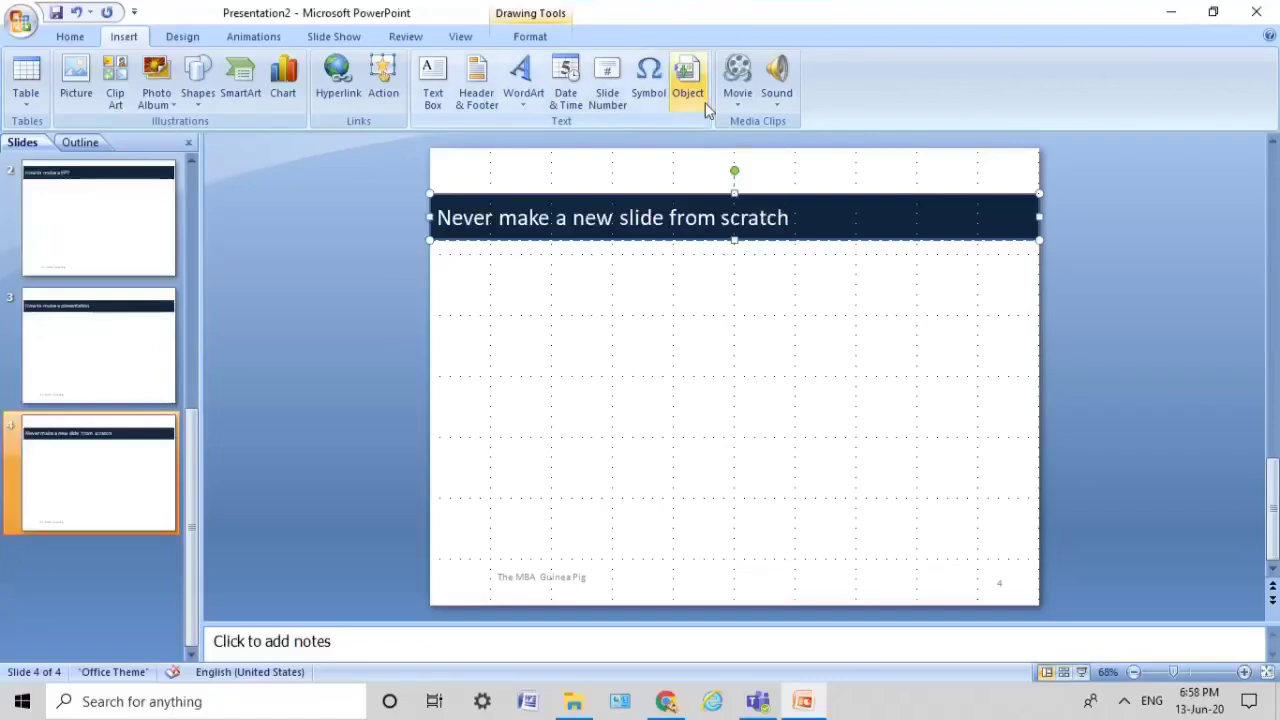
pyautogui.write(', just copy an')
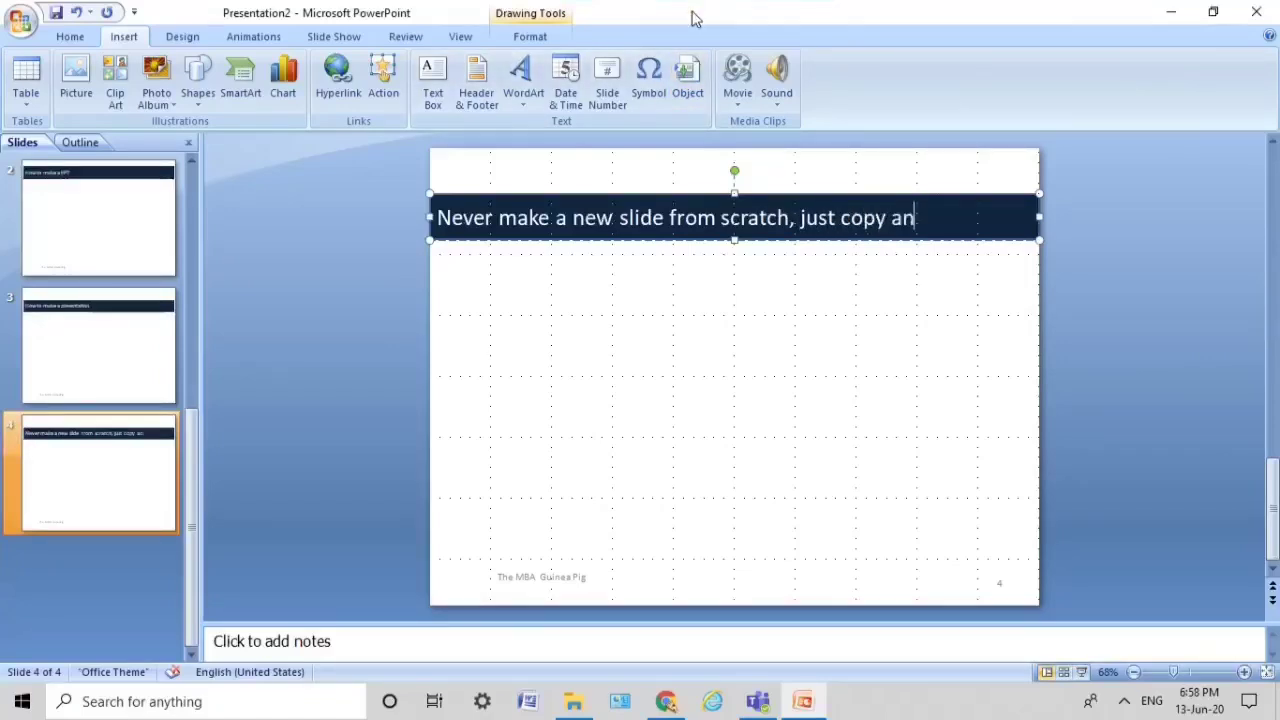
pyautogui.write('d edit')
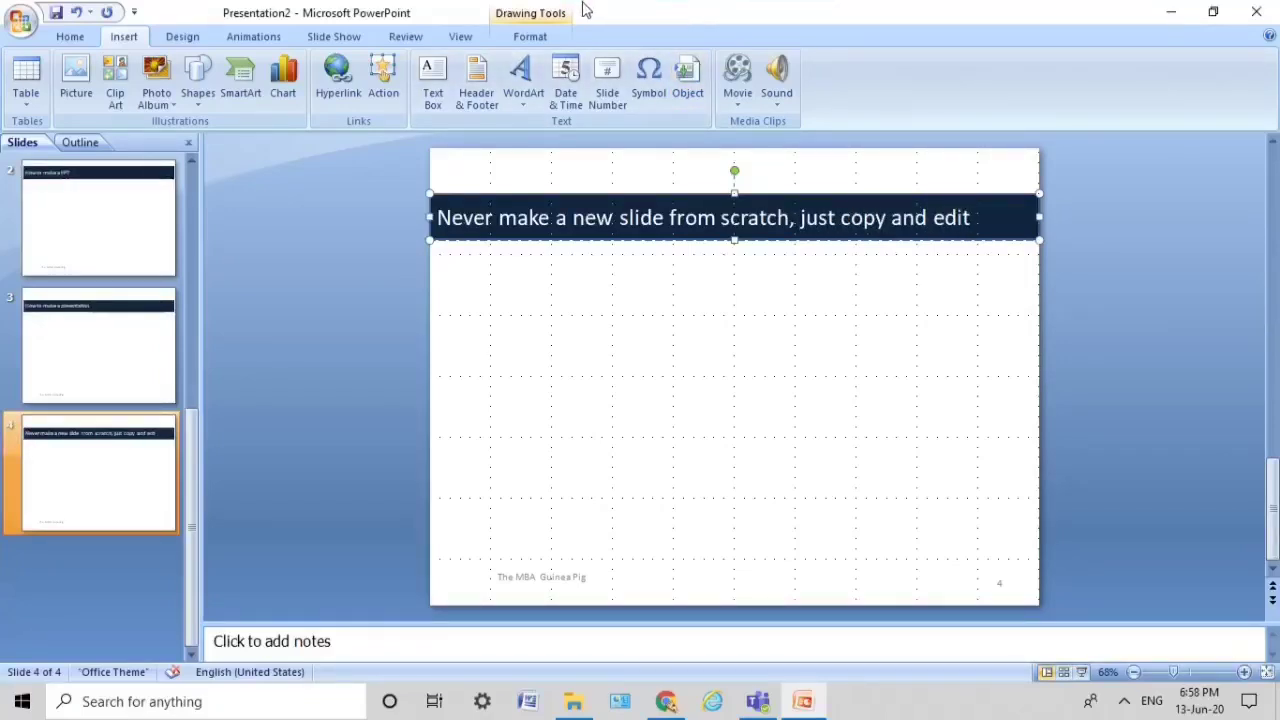
pyautogui.click(600, 300)
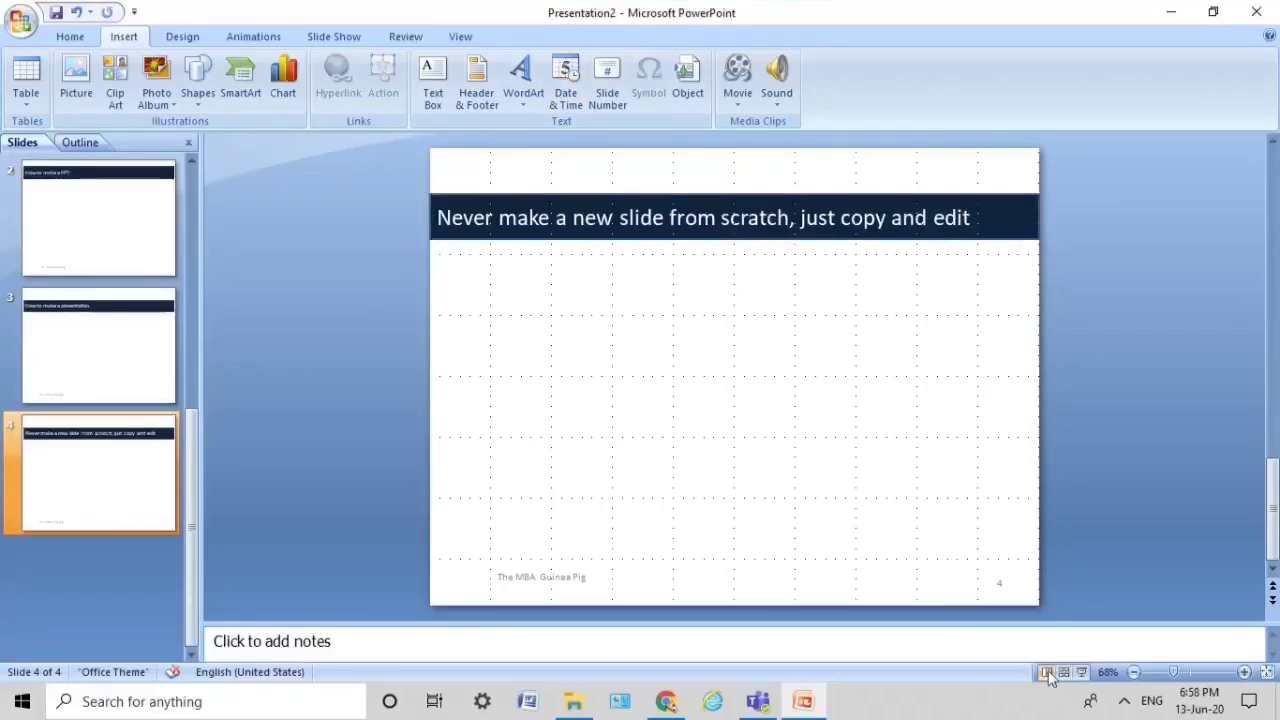
pyautogui.click(1081, 672)
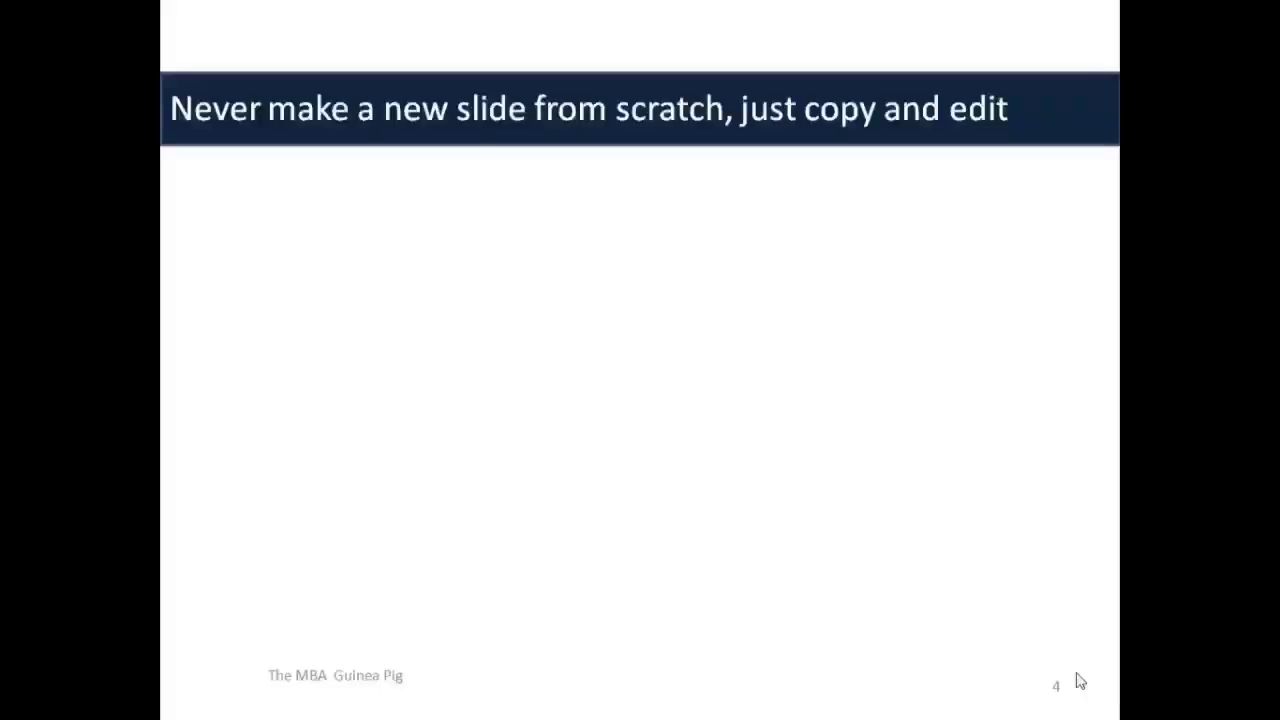
pyautogui.press('Left')
pyautogui.press('Left')
pyautogui.press('Left')
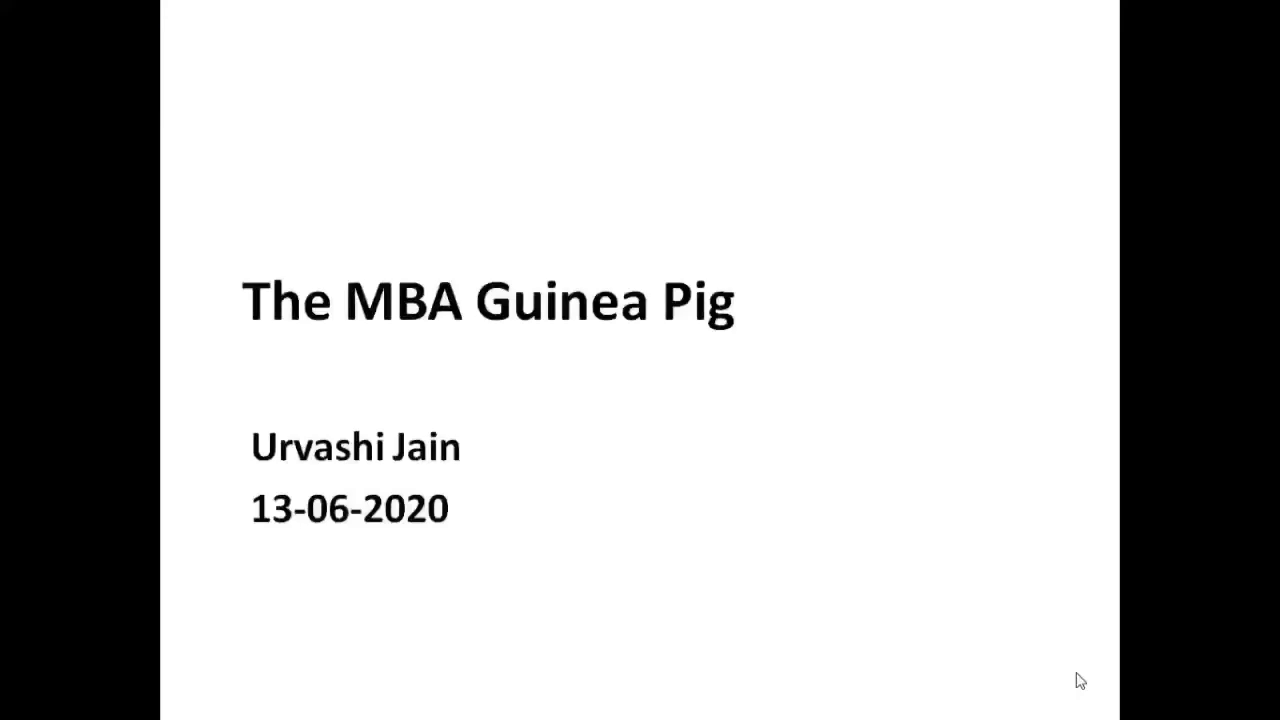
pyautogui.press('Right')
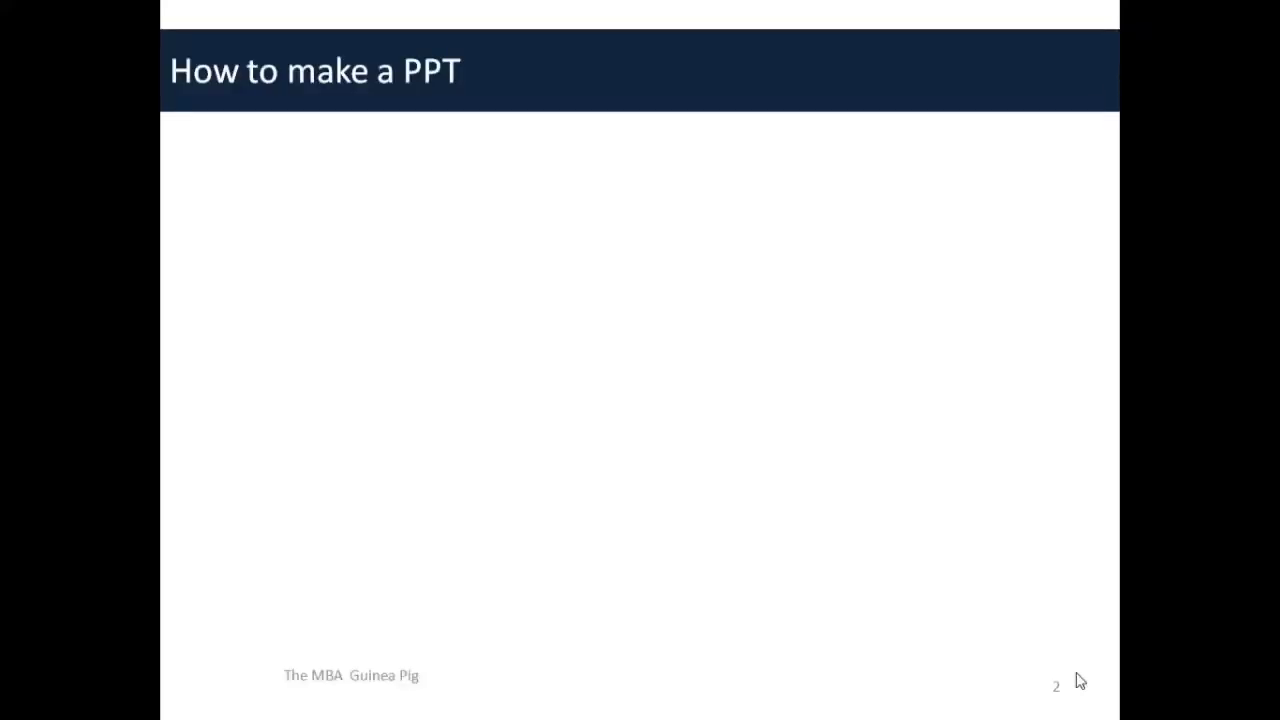
pyautogui.press('Right')
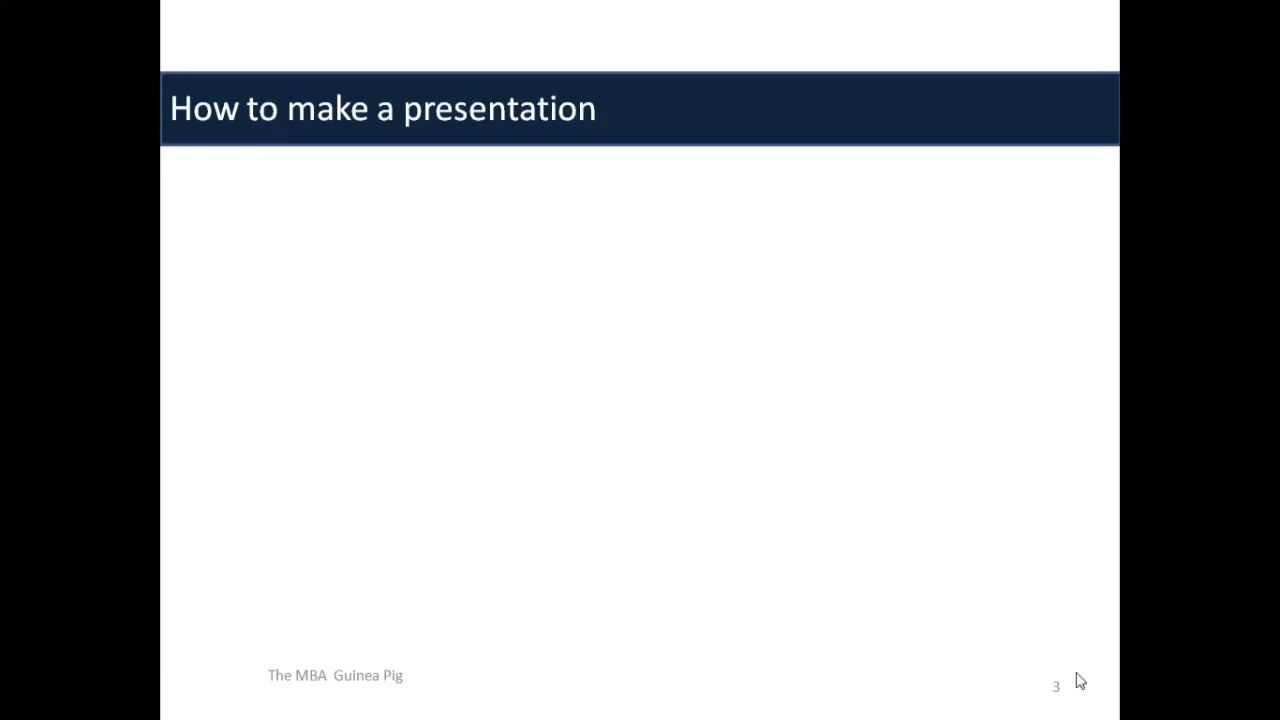
pyautogui.press('Right')
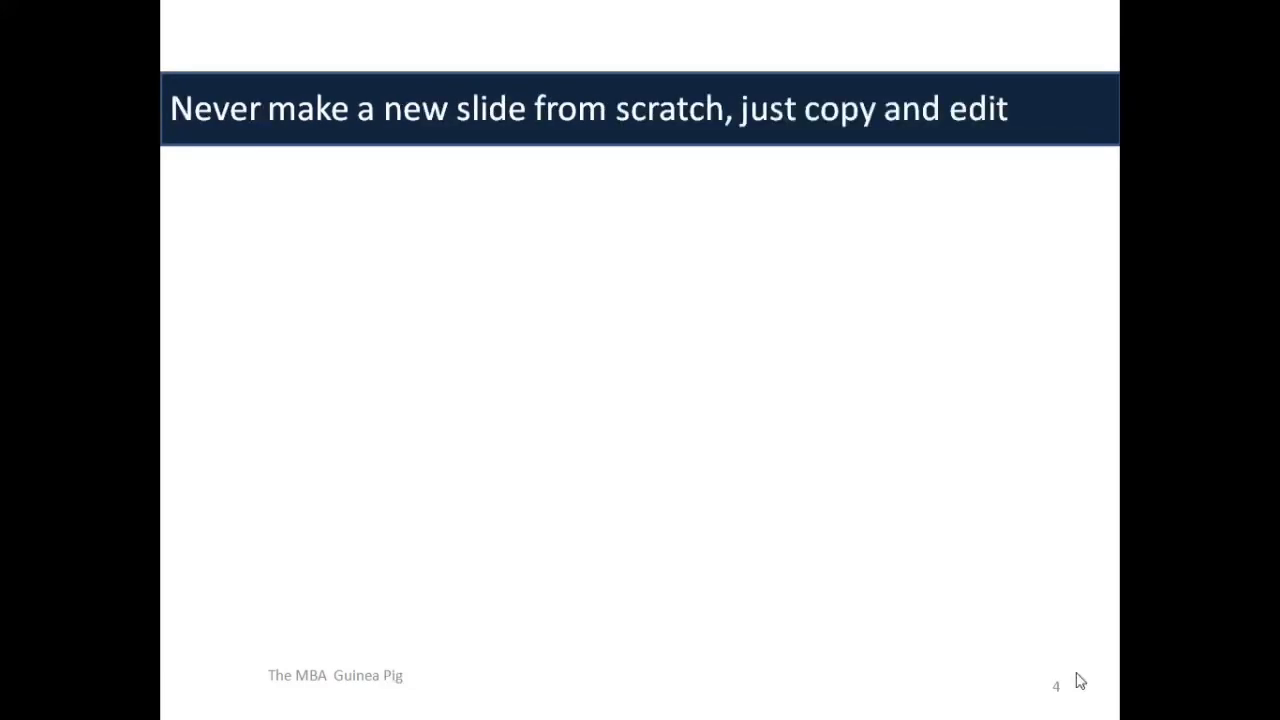
pyautogui.press('Left')
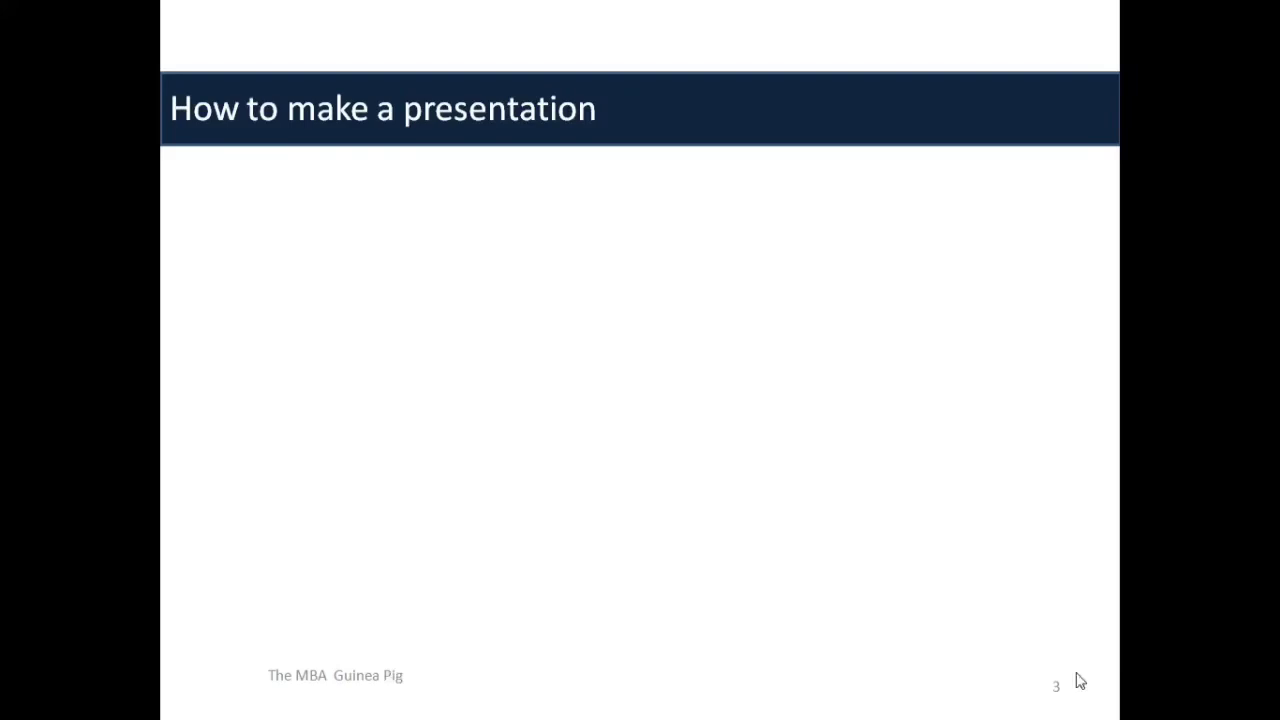
pyautogui.press('Right')
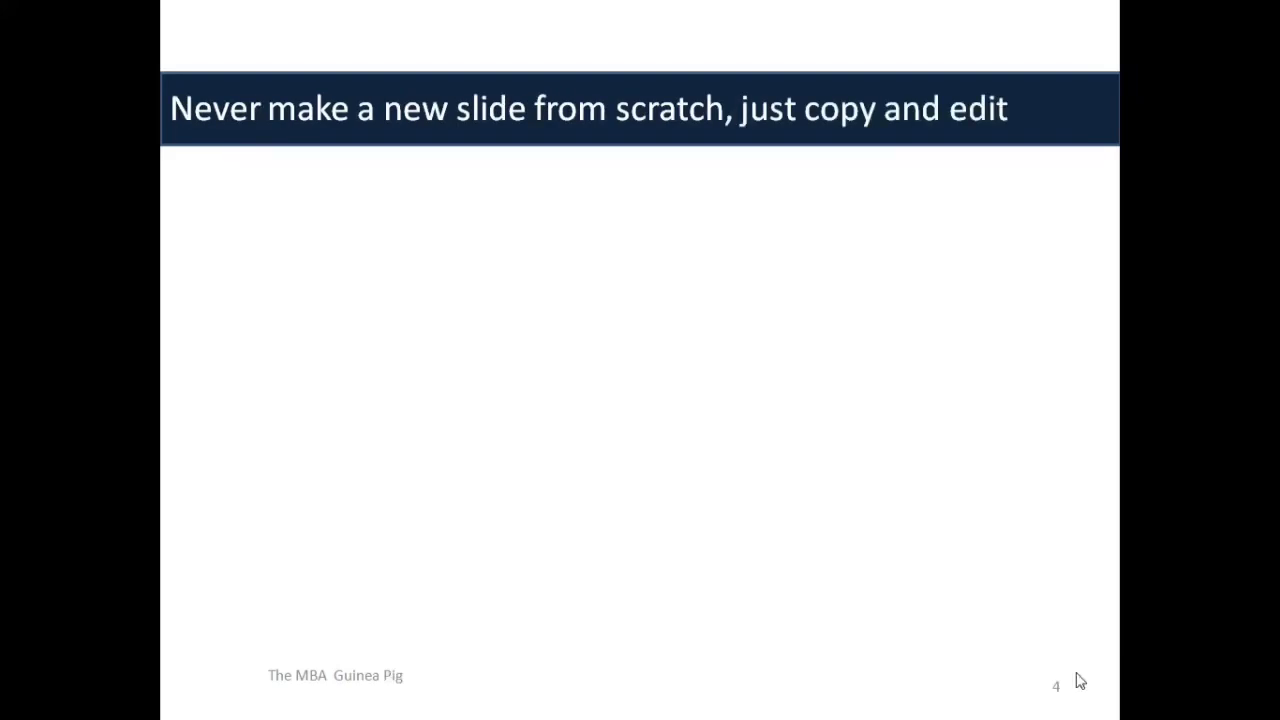
pyautogui.press('Escape')
pyautogui.press('pageup')
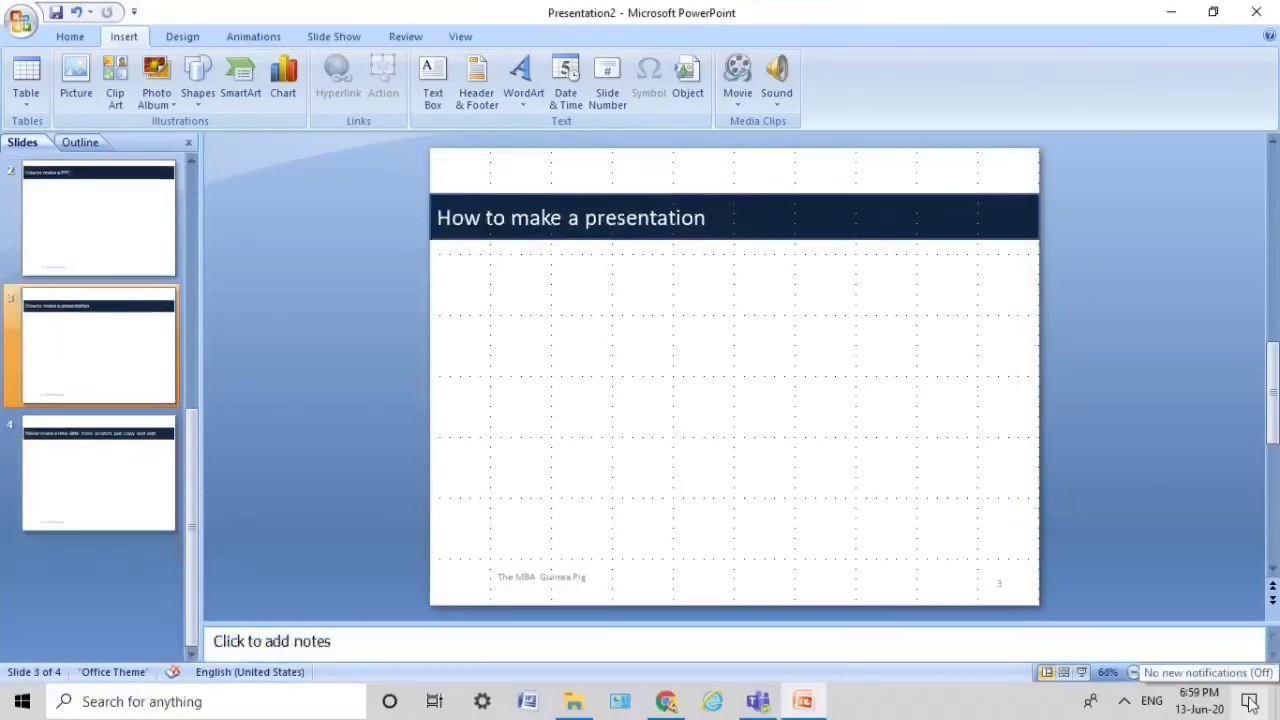
# - Draw a text box below the title on slide 4
pyautogui.click(132, 465)
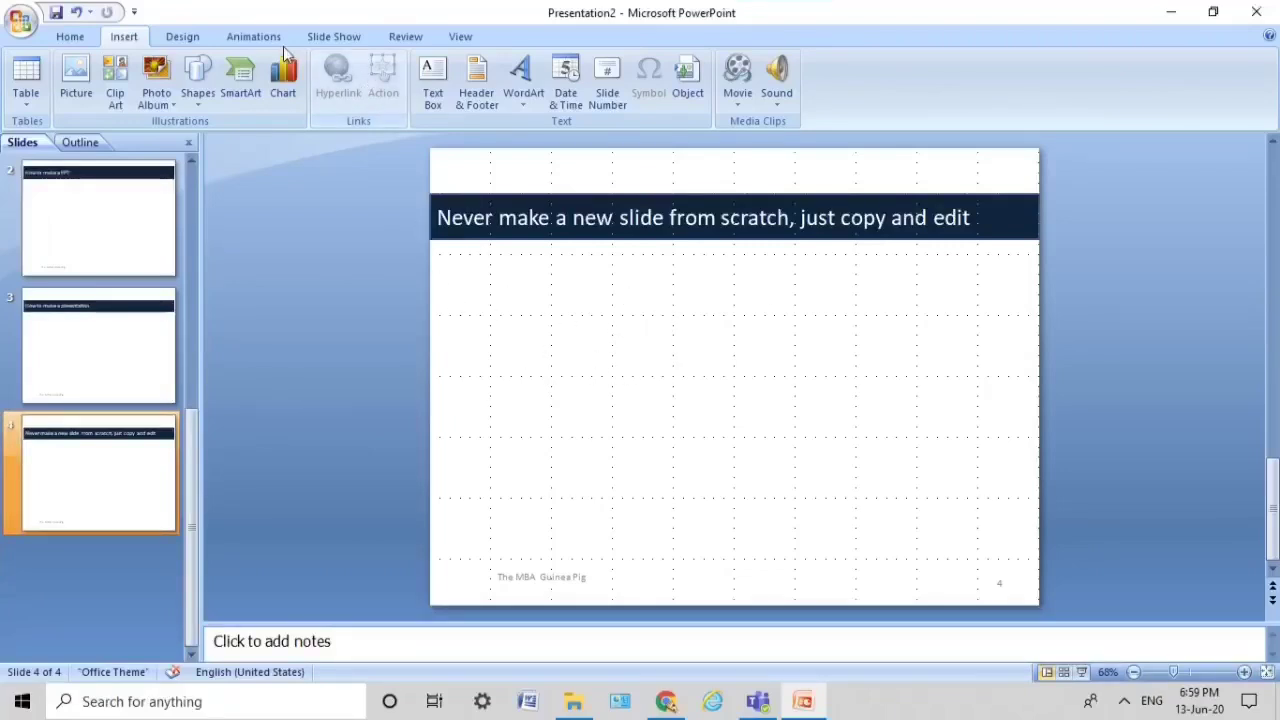
pyautogui.click(428, 100)
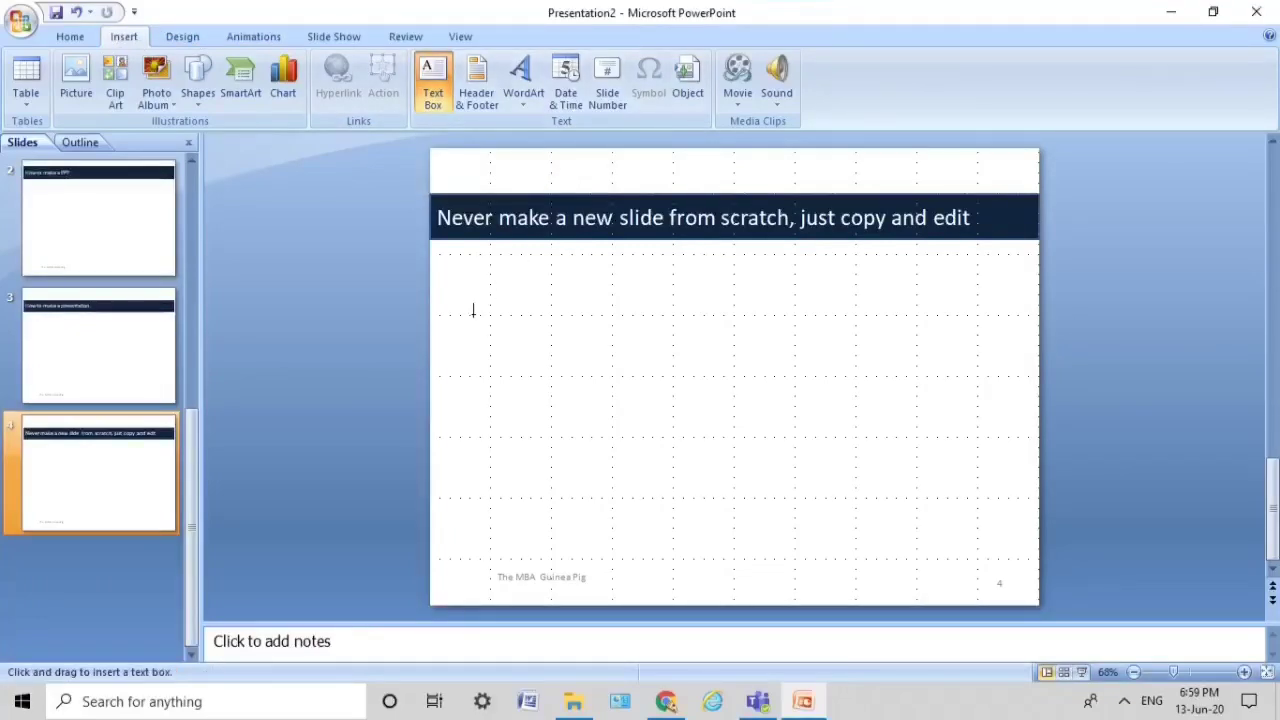
pyautogui.moveTo(467, 286)
pyautogui.mouseDown()
pyautogui.moveTo(686, 506)
pyautogui.moveTo(769, 506)
pyautogui.moveTo(905, 545)
pyautogui.moveTo(994, 544)
pyautogui.mouseUp()
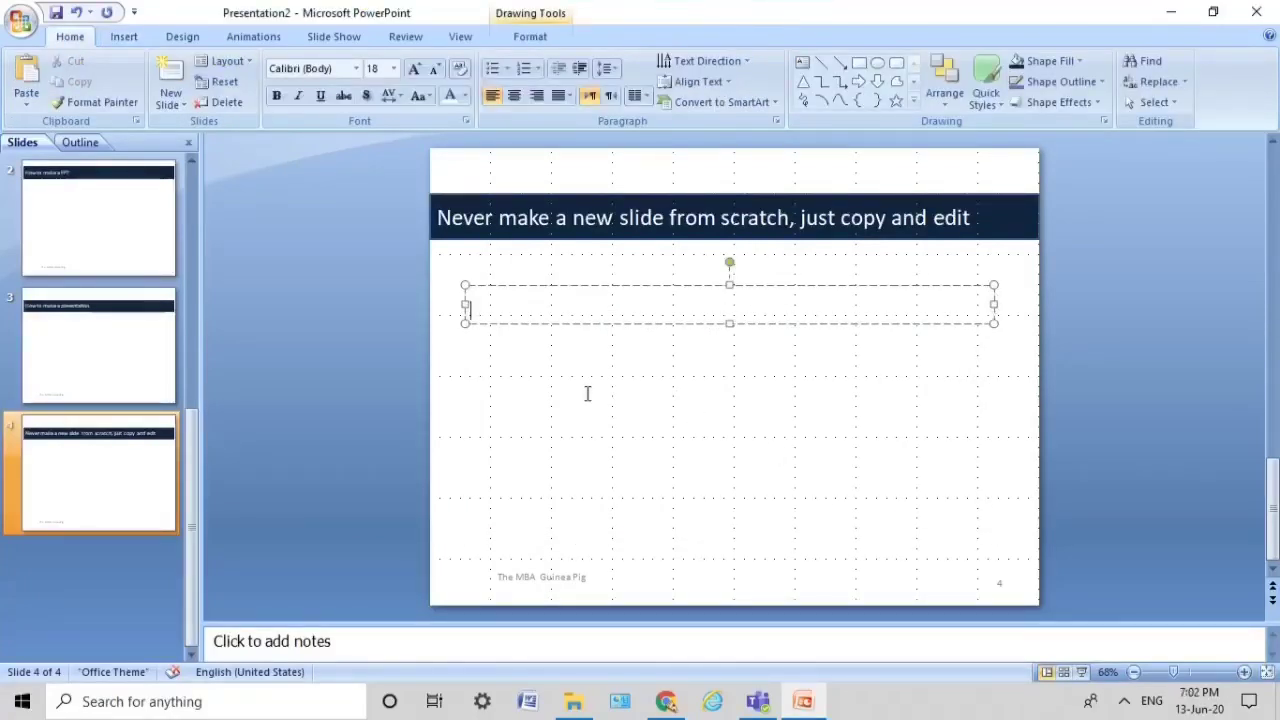
# - Type 'How to choose a template', 'How to open gridview' and 'how to add header', then select all
pyautogui.write('How to choose a template')
pyautogui.press('Return')
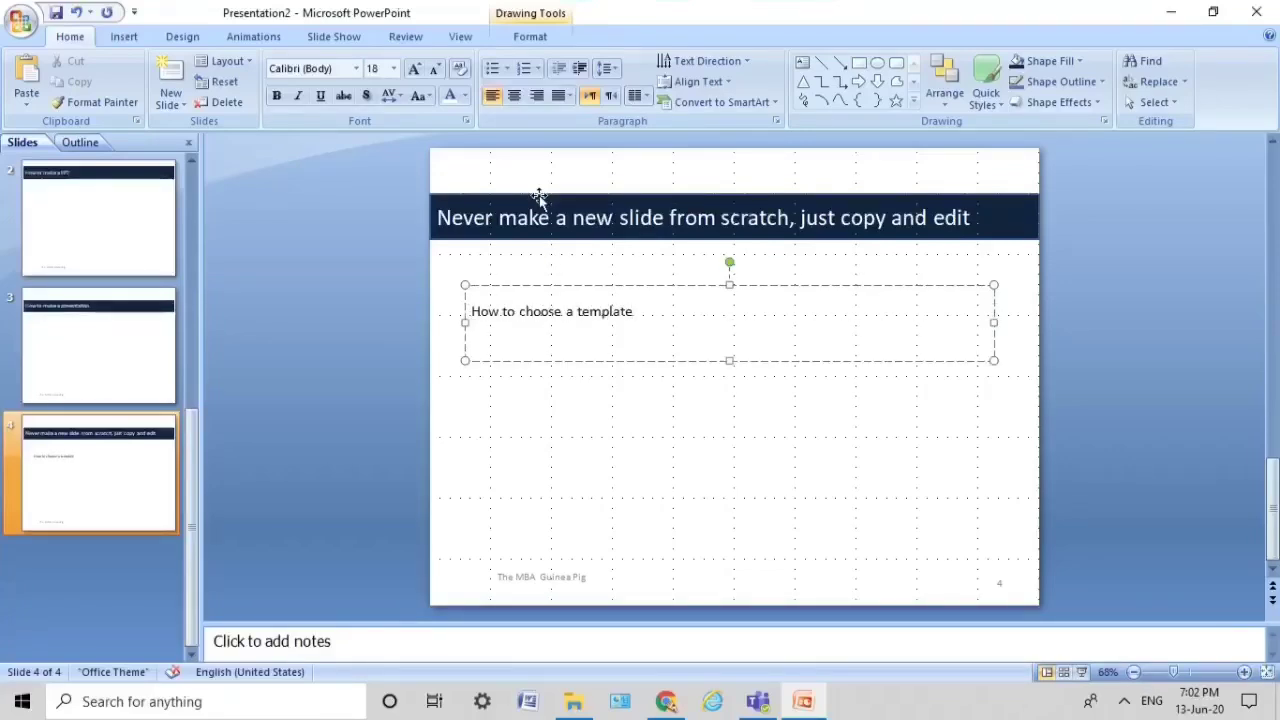
pyautogui.write('How to open g')
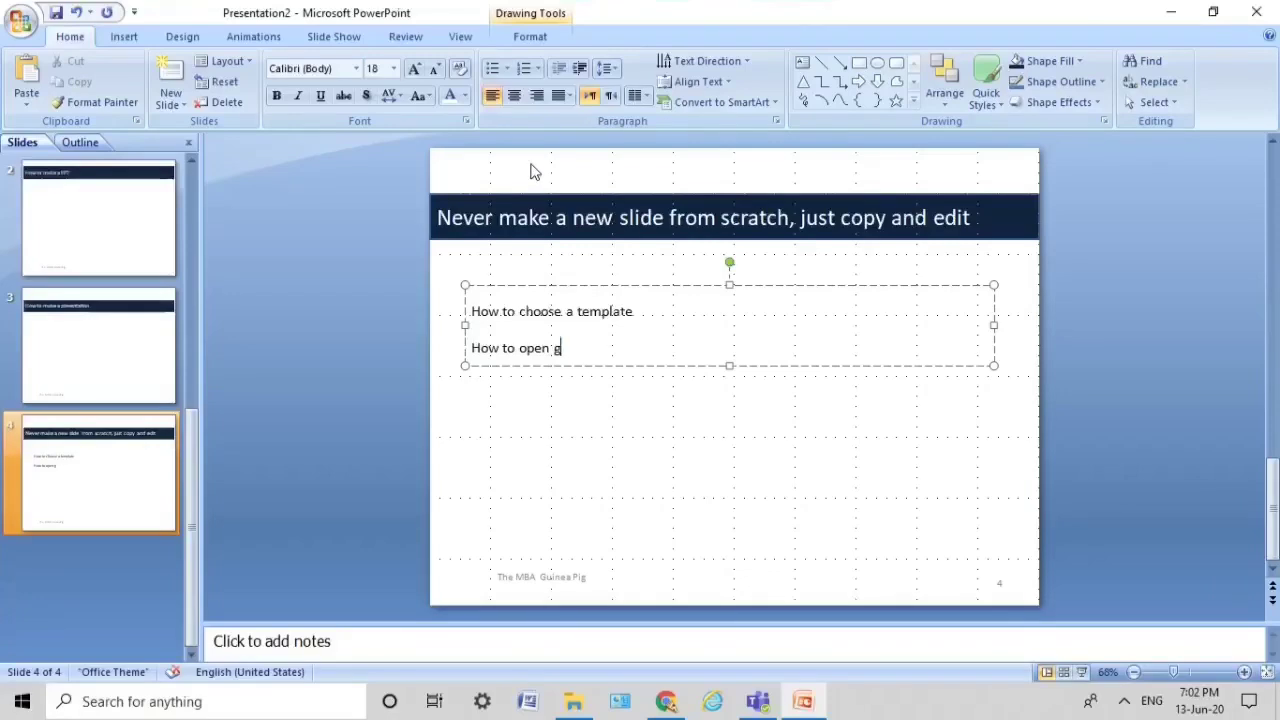
pyautogui.write('view')
pyautogui.press('Return')
pyautogui.write('how')
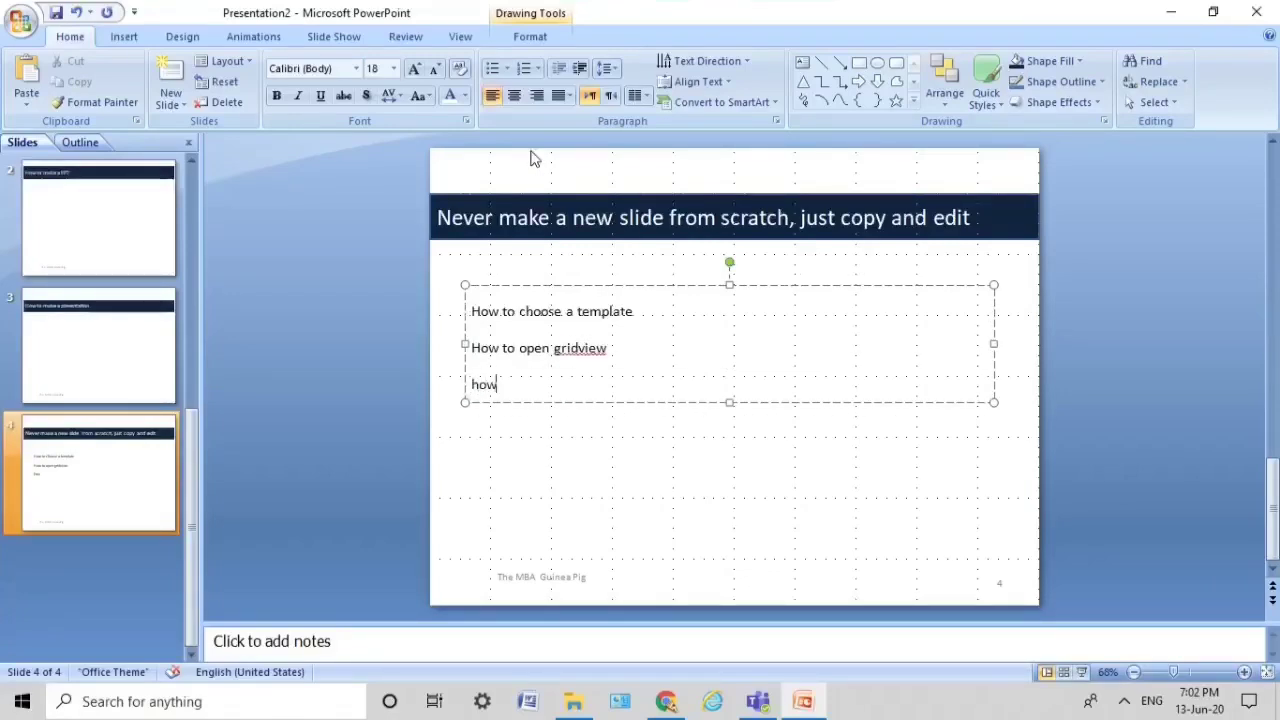
pyautogui.write(' to add header')
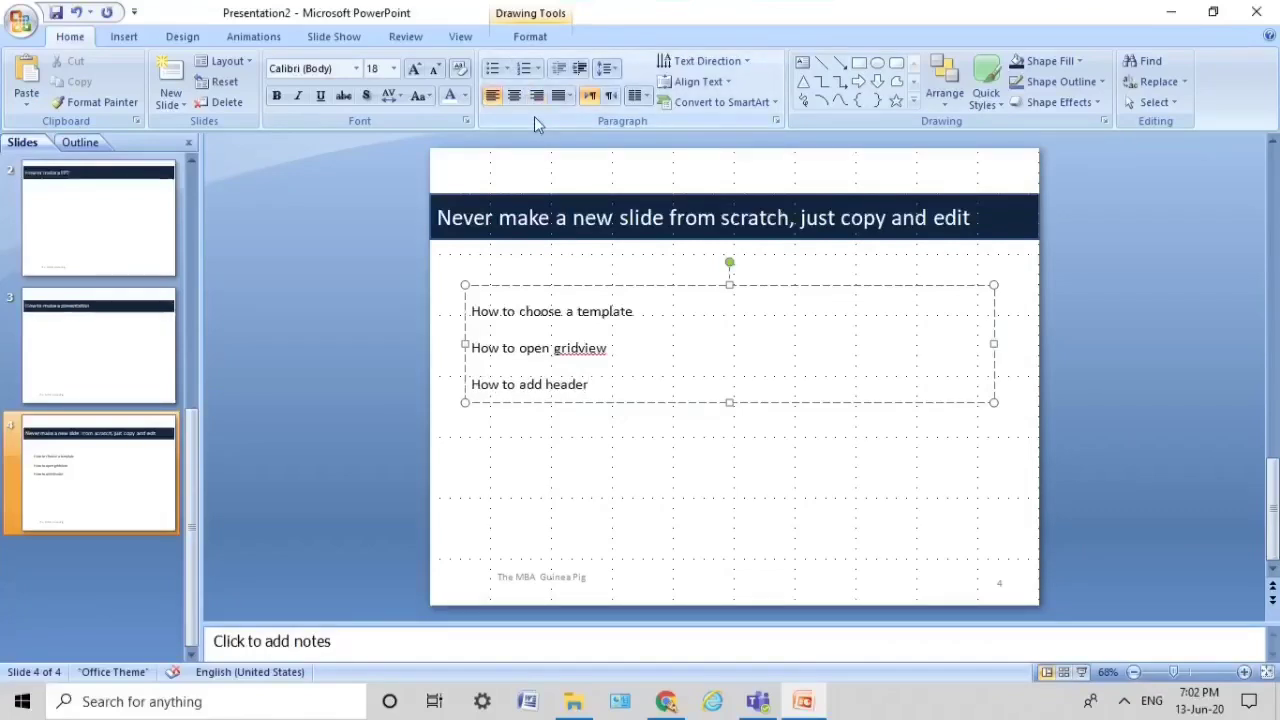
pyautogui.hotkey('ctrl', 'a')
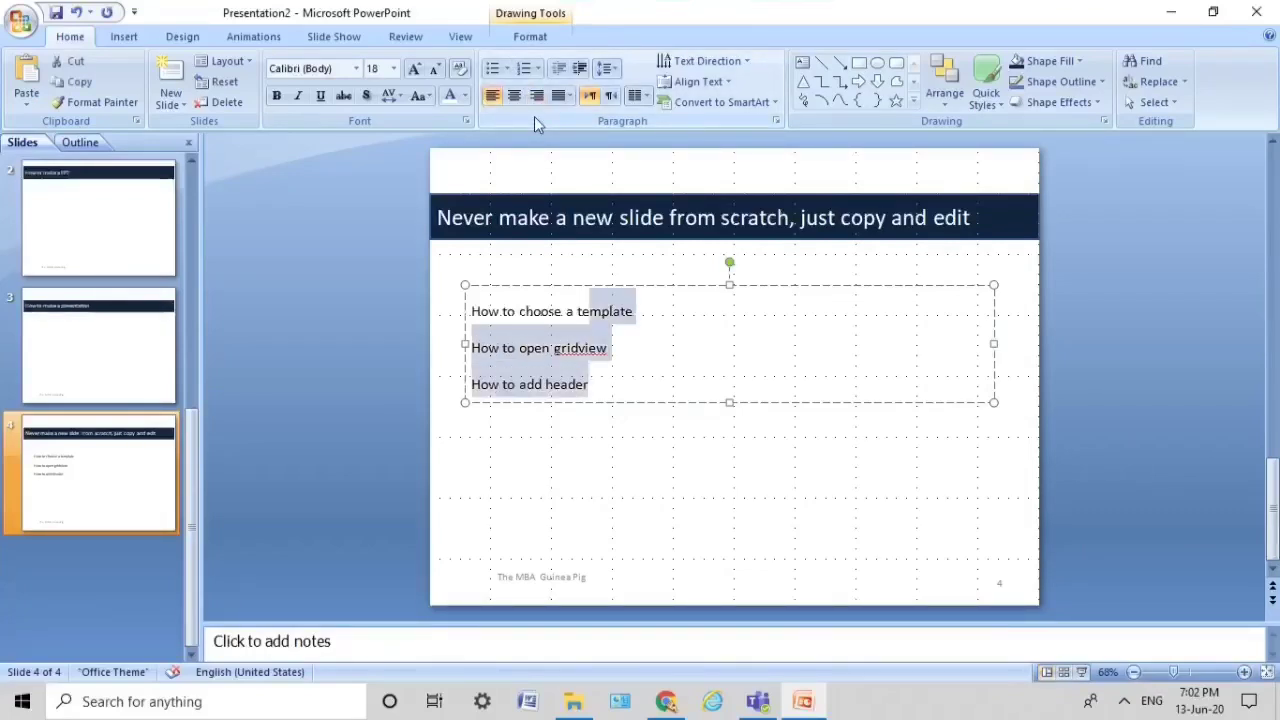
# - Give the three topics hollow square bullets, then paste a copy of slide 4 below it
pyautogui.rightClick(510, 314)
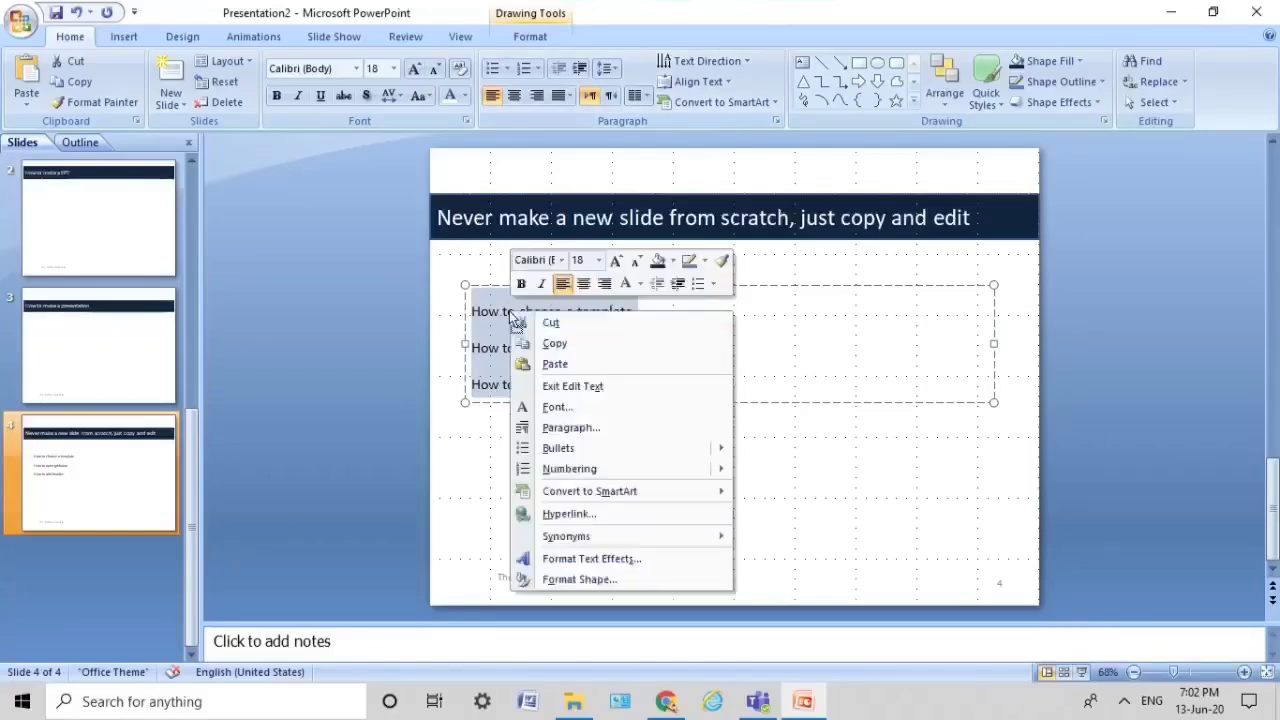
pyautogui.click(698, 284)
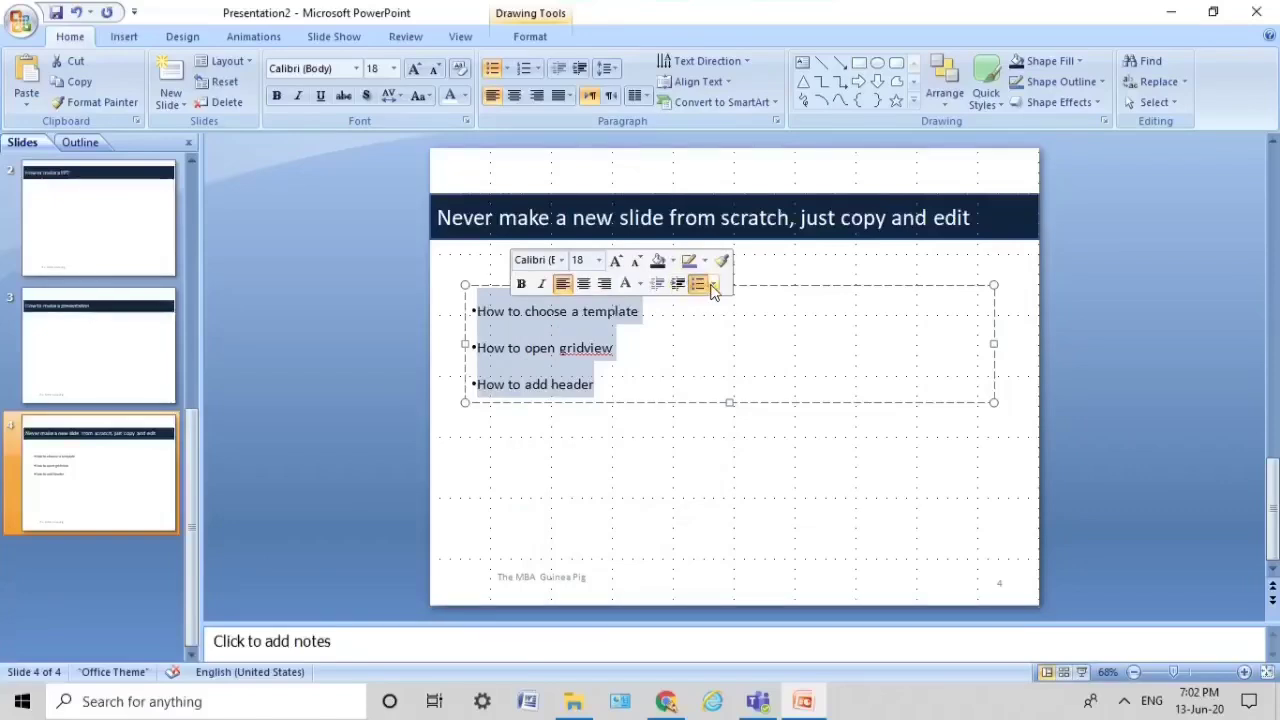
pyautogui.click(713, 285)
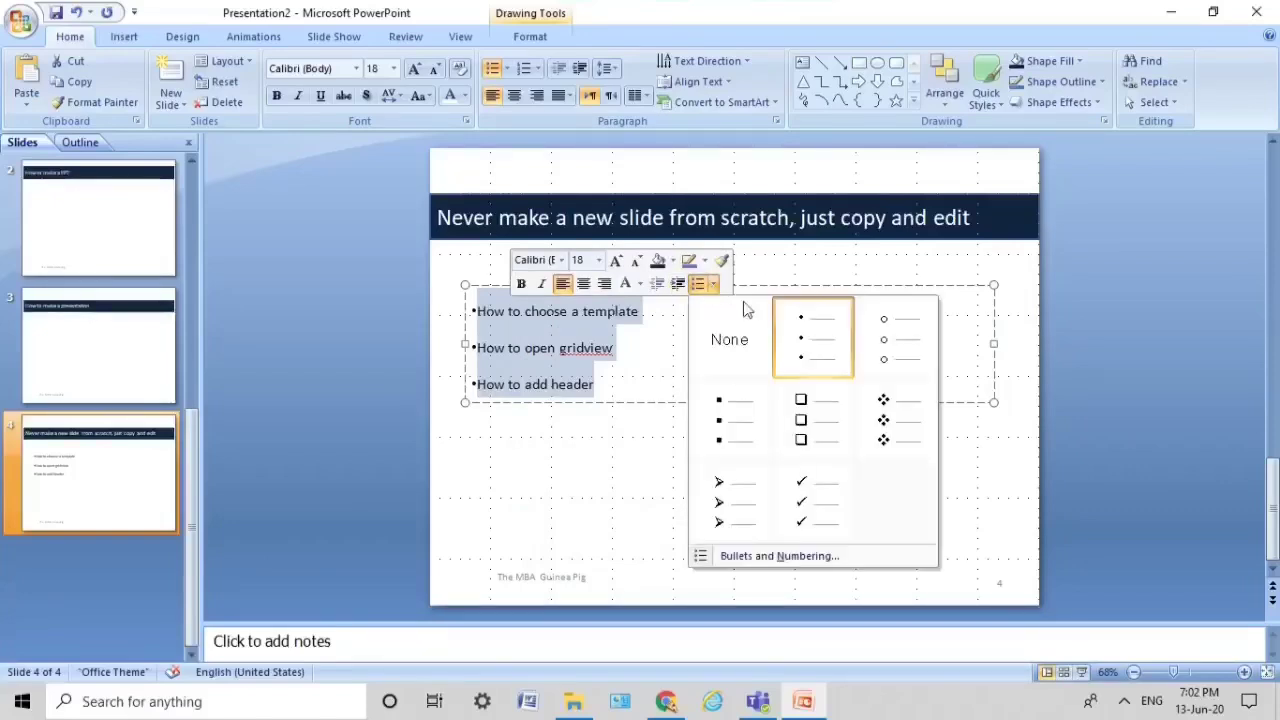
pyautogui.click(836, 428)
pyautogui.click(743, 517)
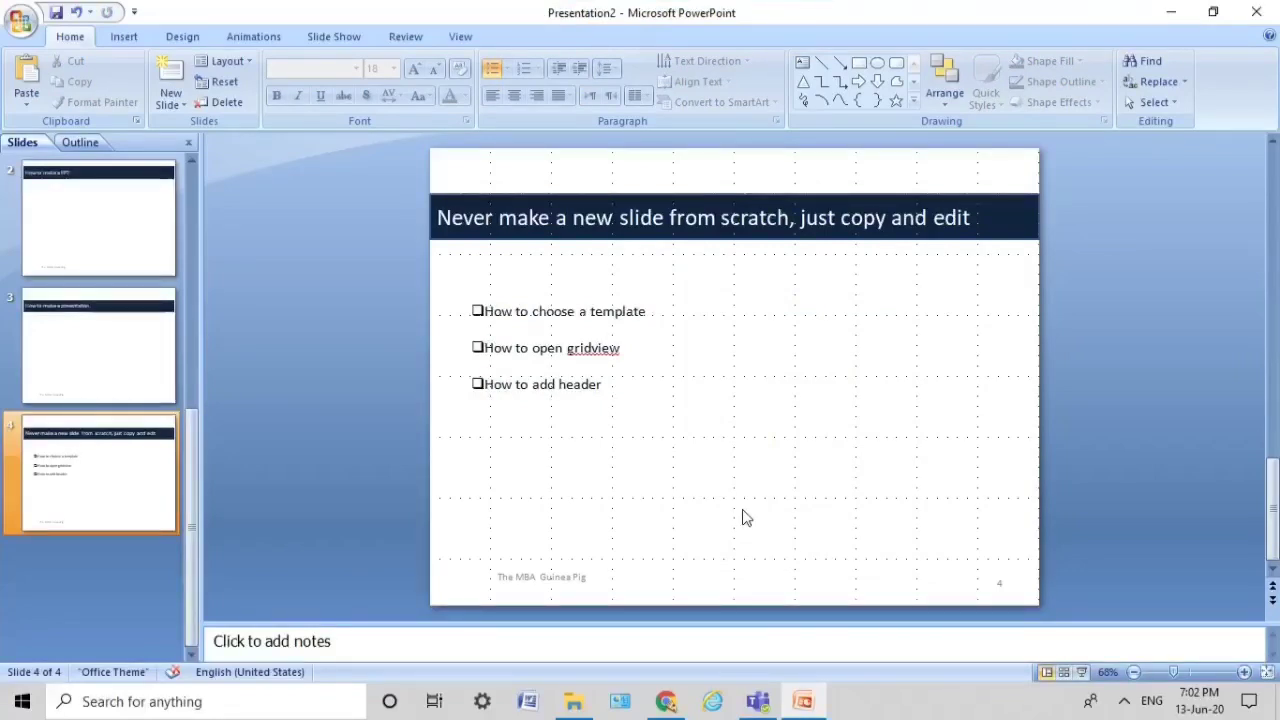
pyautogui.click(156, 554)
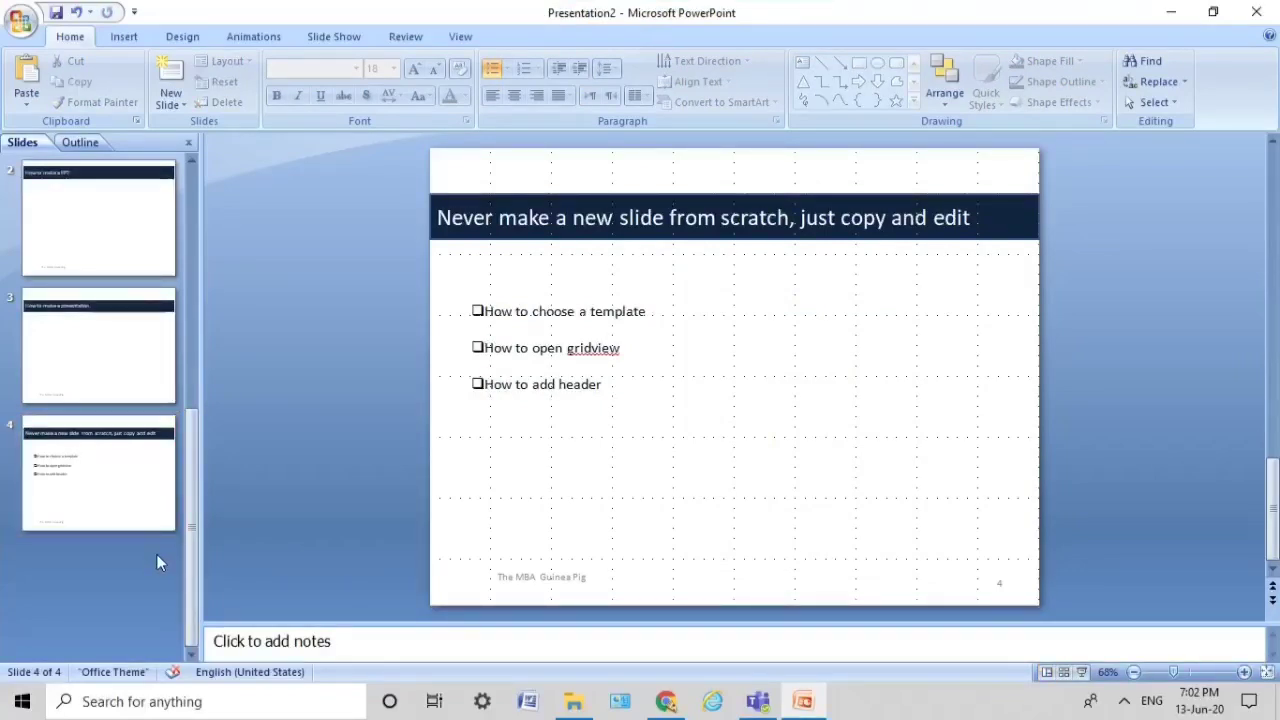
pyautogui.hotkey('ctrl', 'v')
# - Delete slide 5's copied bullet text and insert a Process > Chevron List SmartArt graphic
pyautogui.moveTo(611, 393); pyautogui.dragTo(480, 311)
pyautogui.press('Delete')
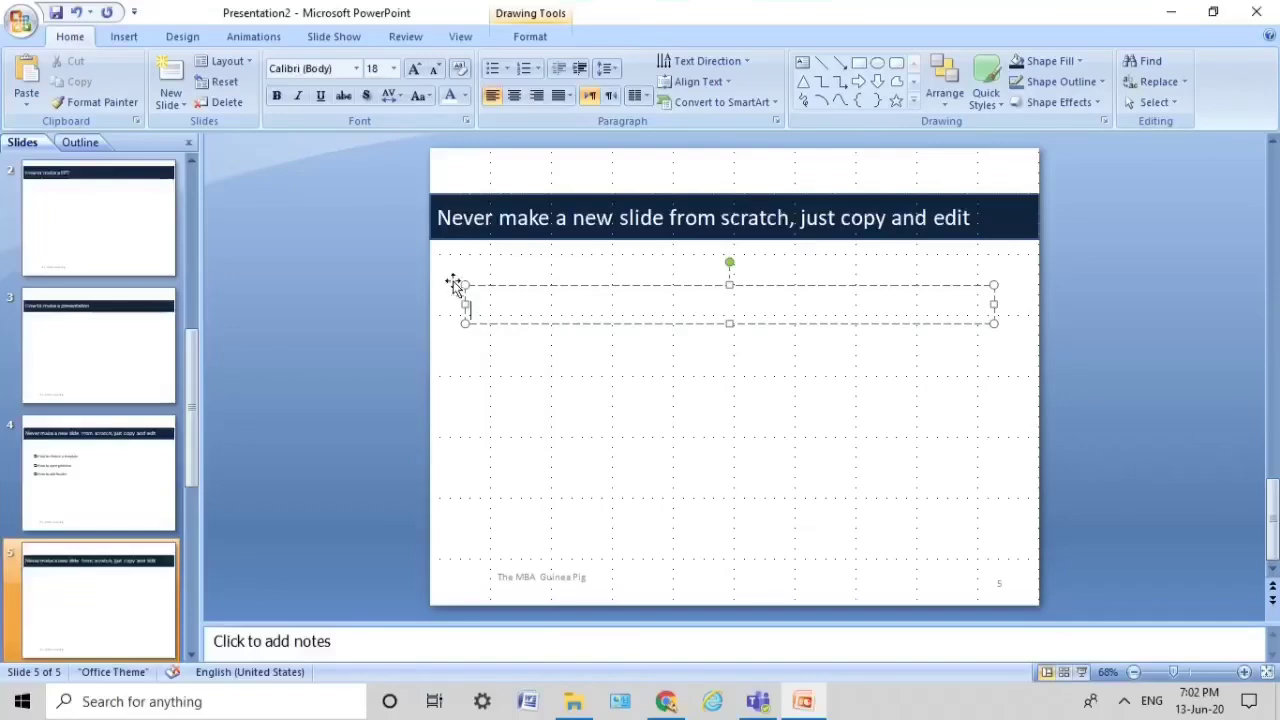
pyautogui.click(124, 37)
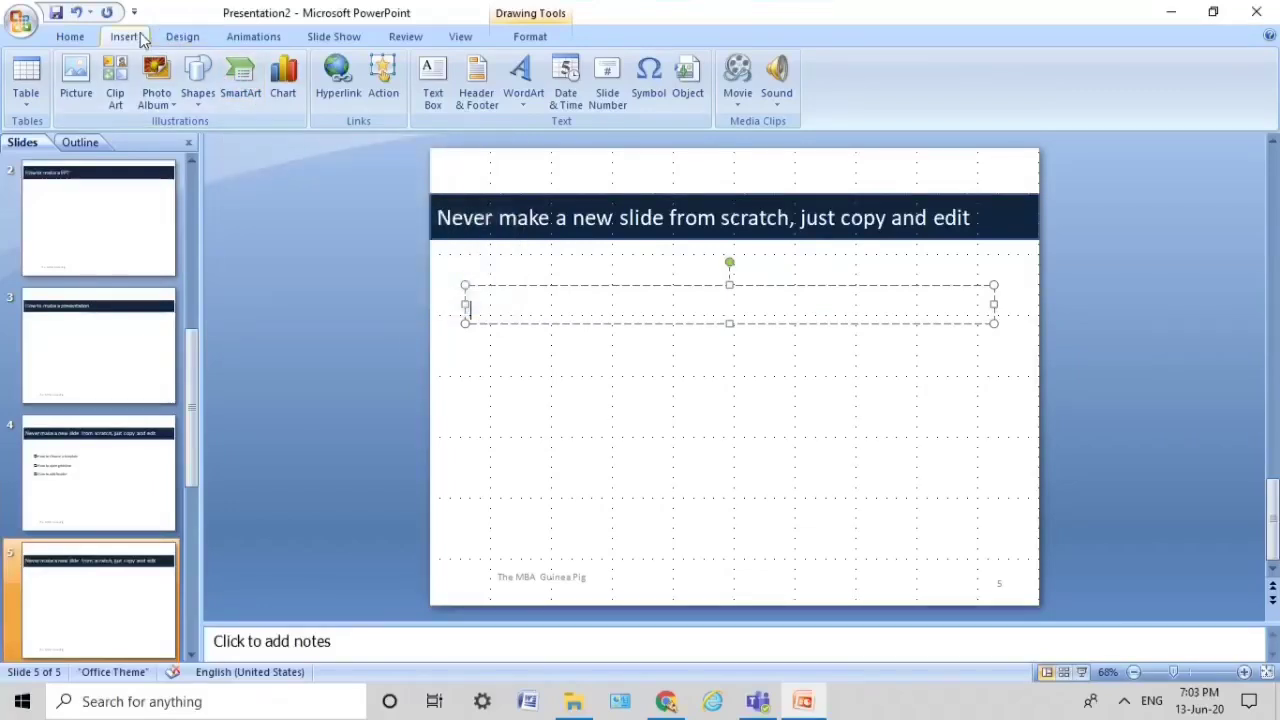
pyautogui.click(240, 75)
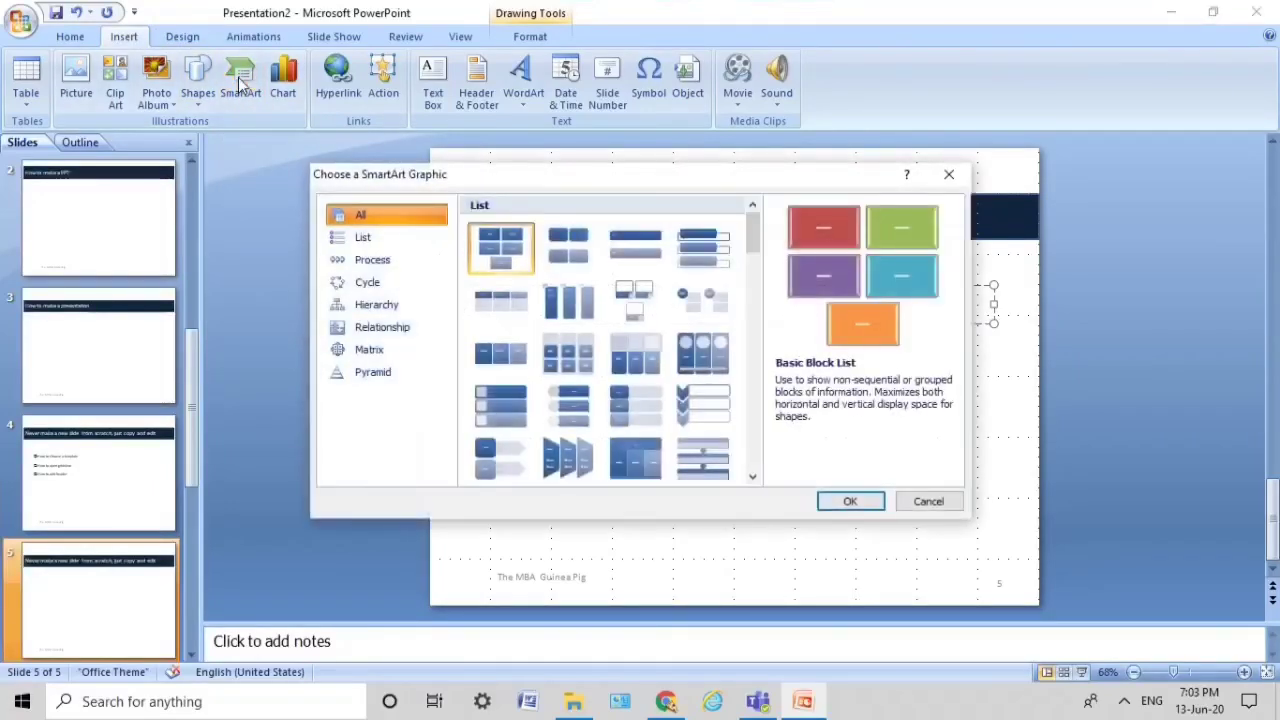
pyautogui.click(426, 263)
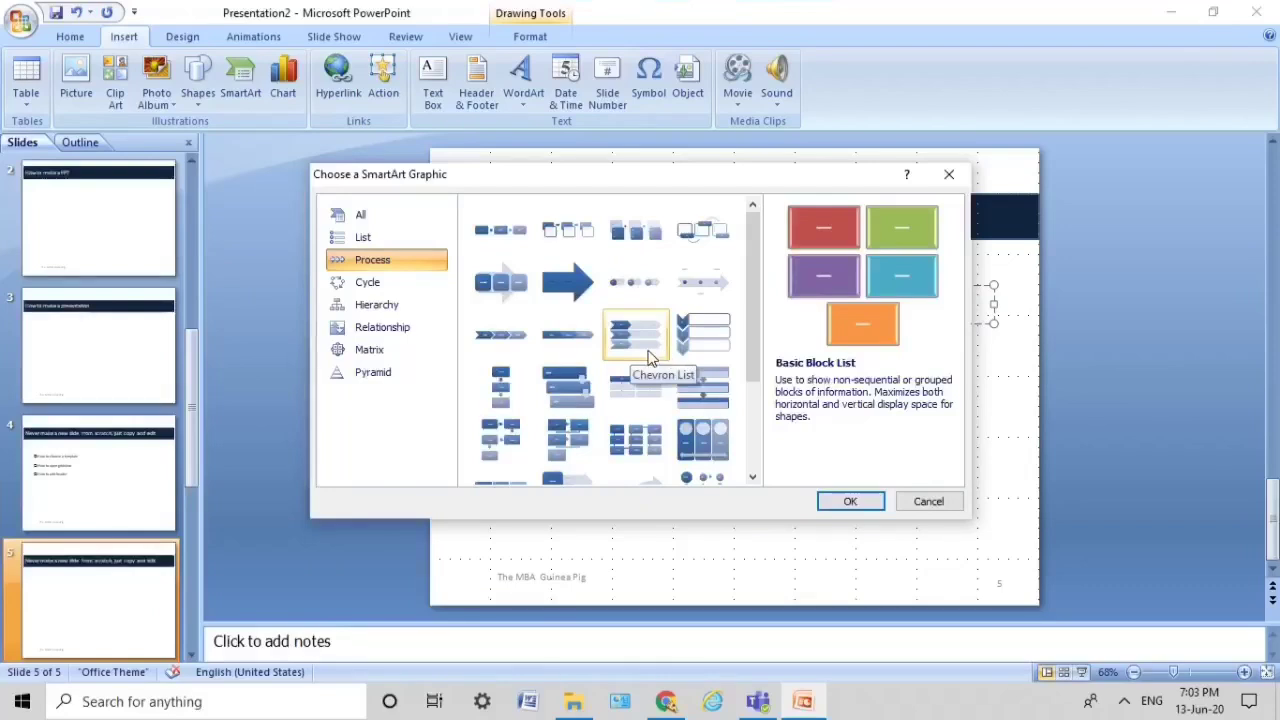
pyautogui.click(648, 358)
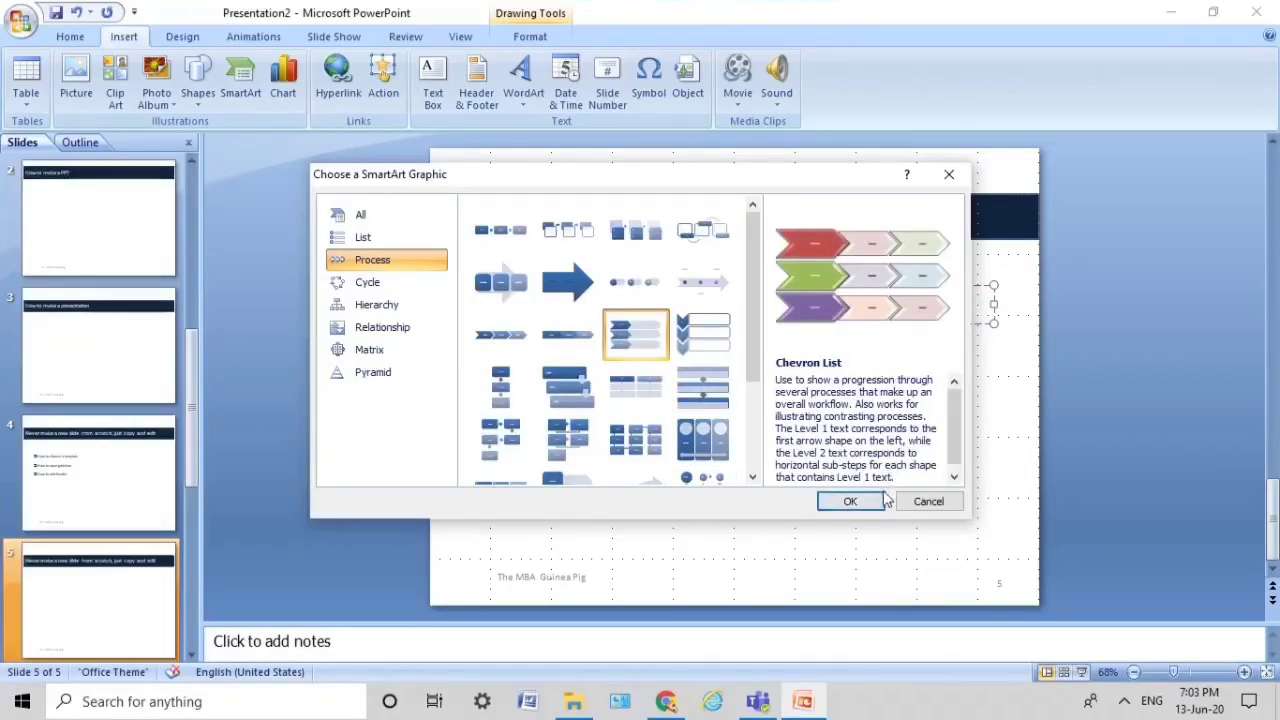
pyautogui.click(850, 501)
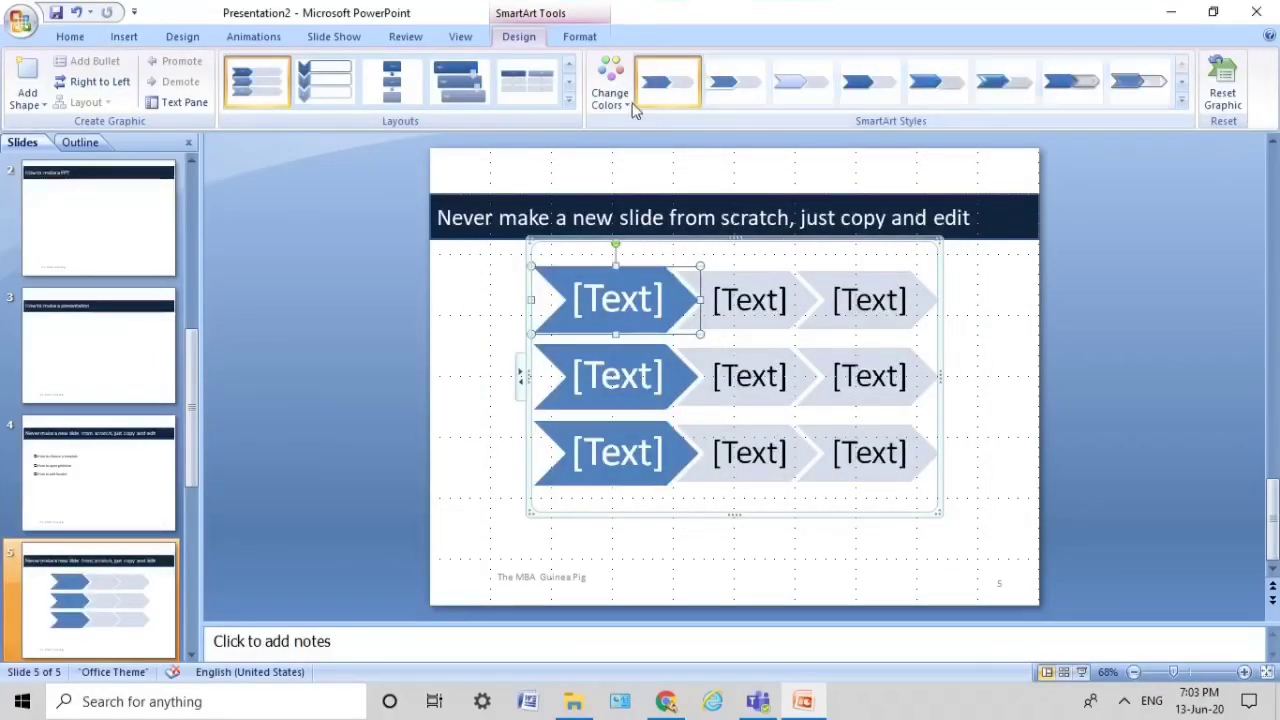
# - Apply the third Primary Theme Colors scheme to the chevrons and nudge the graphic lower
pyautogui.click(610, 88)
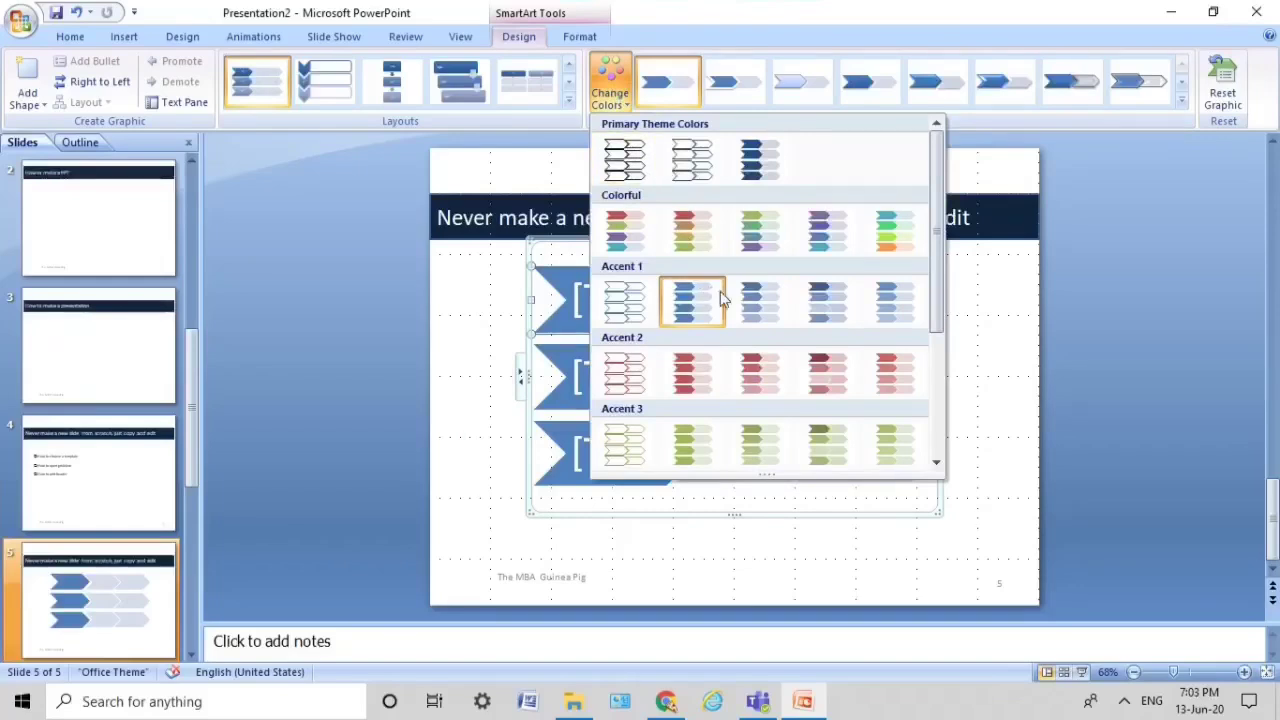
pyautogui.click(745, 182)
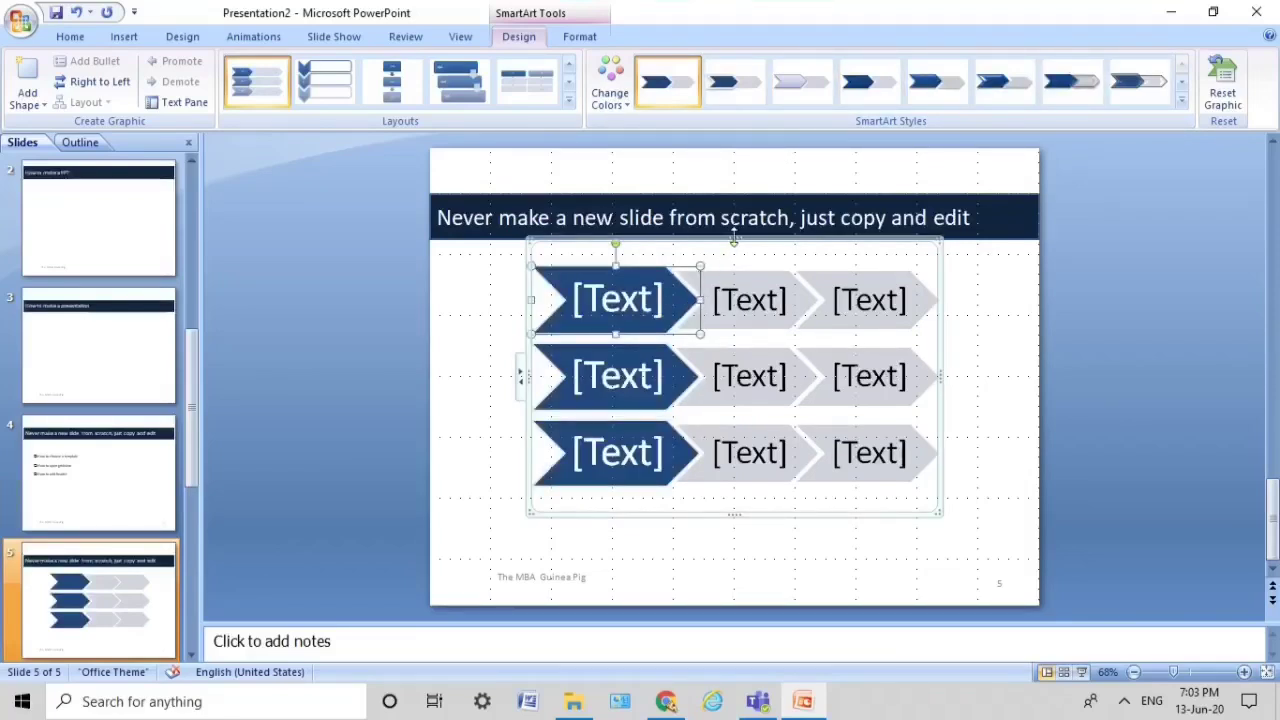
pyautogui.moveTo(734, 238); pyautogui.dragTo(701, 283)
pyautogui.click(811, 569)
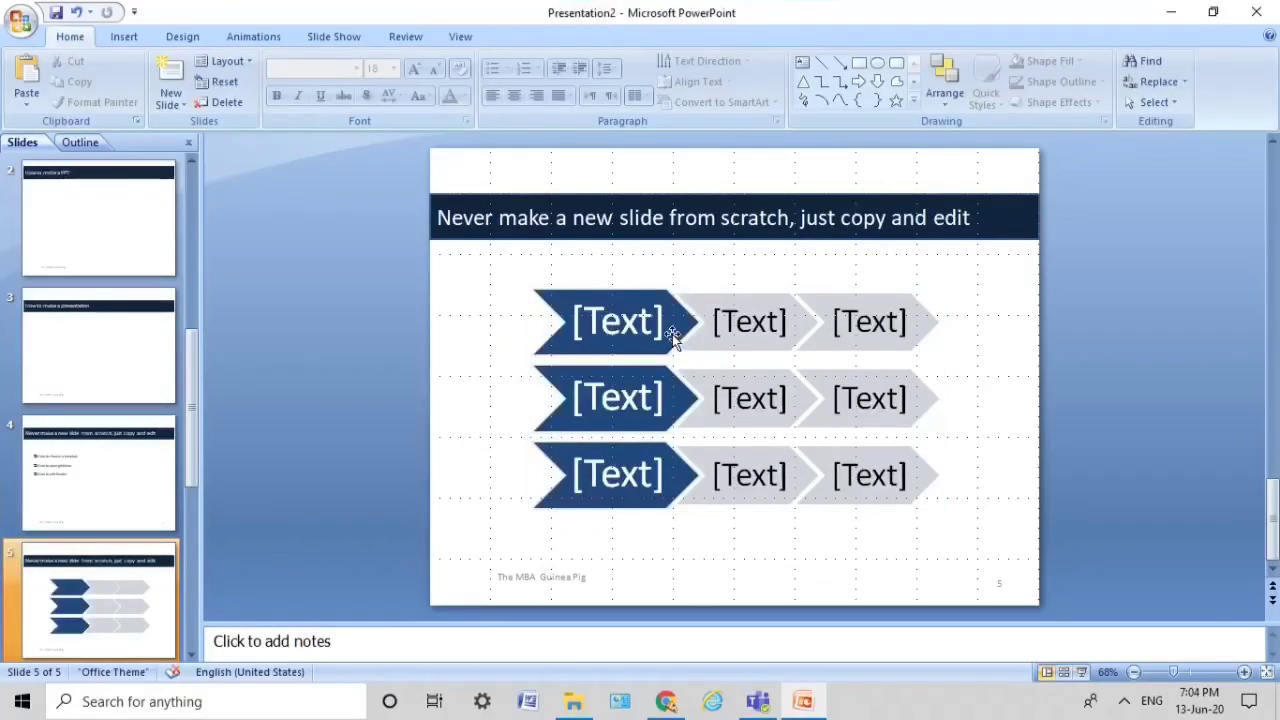
# - Label the three lead chevrons Beautification, Table and Graph
pyautogui.click(658, 328)
pyautogui.write('Steps')
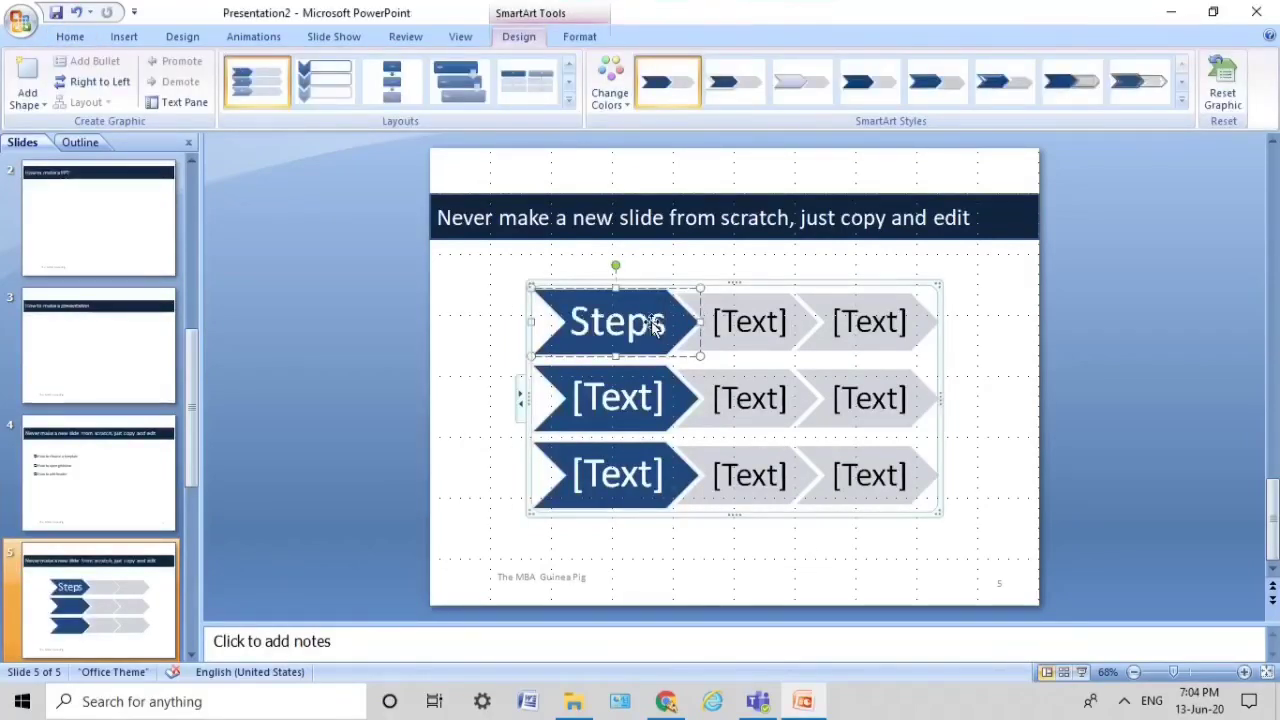
pyautogui.press('BackSpace')
pyautogui.press('BackSpace')
pyautogui.press('BackSpace')
pyautogui.press('BackSpace')
pyautogui.press('BackSpace')
pyautogui.write('Beautification')
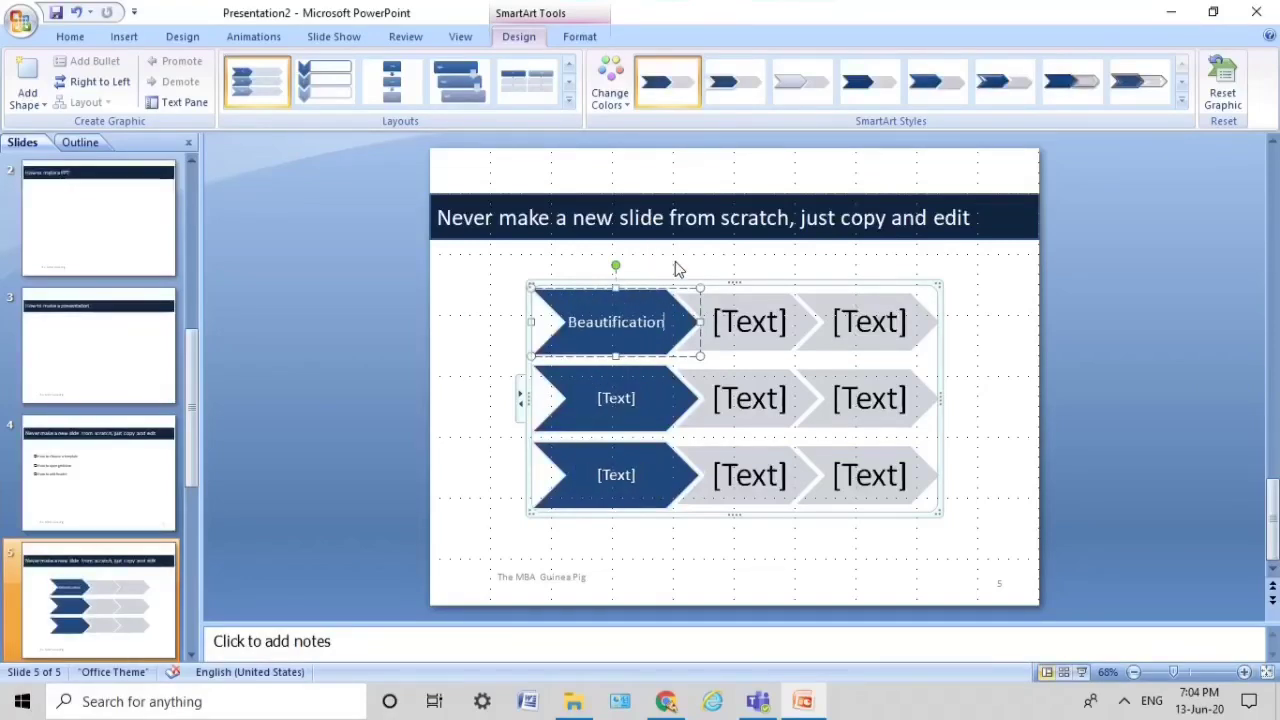
pyautogui.click(631, 403)
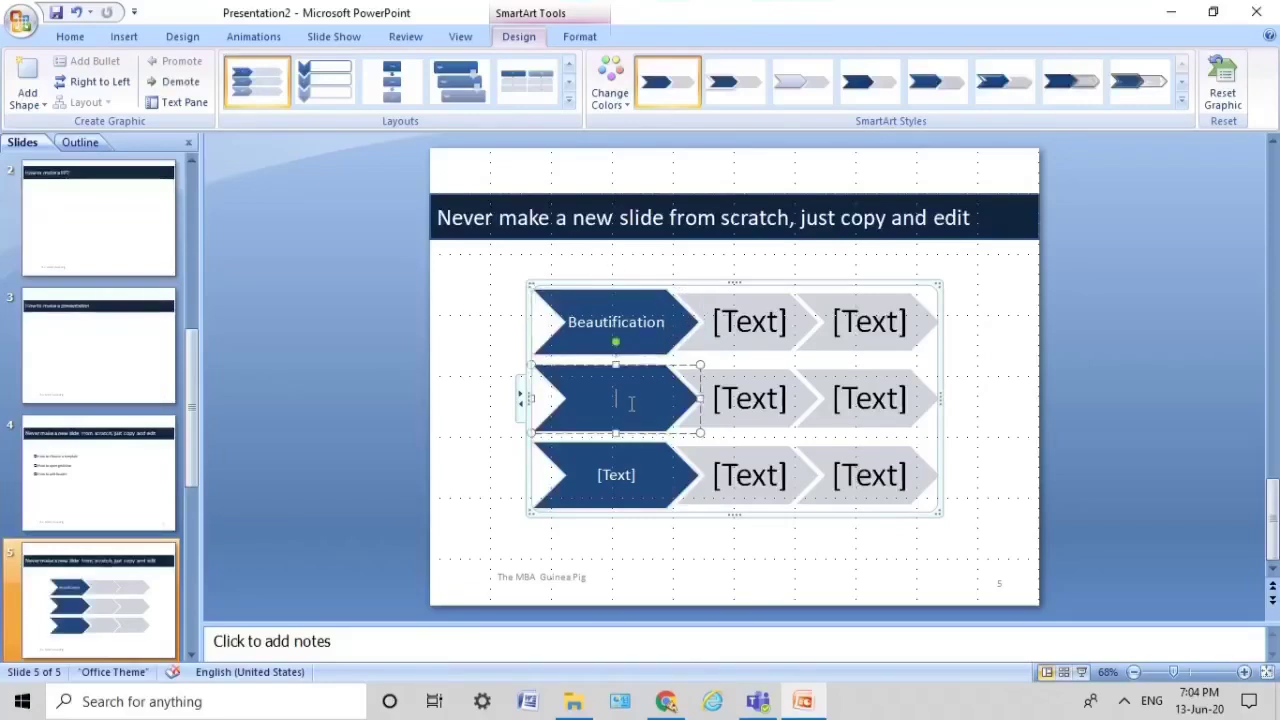
pyautogui.write('Te')
pyautogui.click(631, 472)
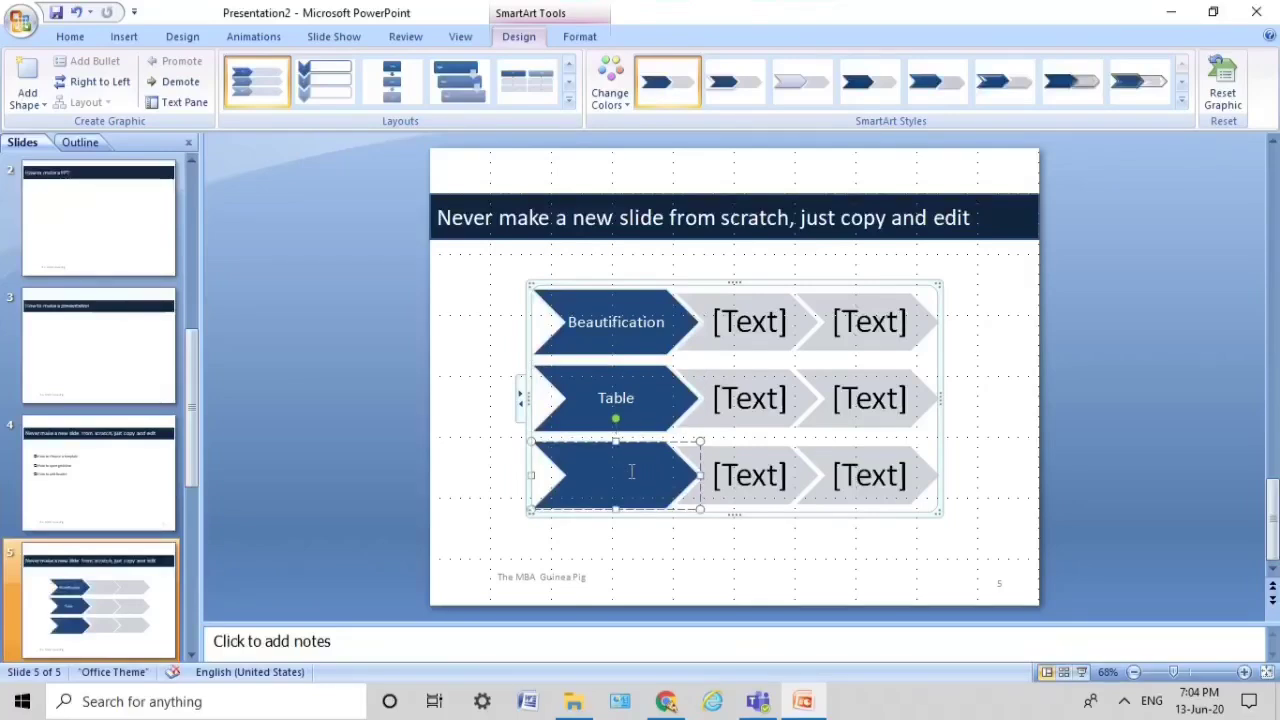
pyautogui.write('Graph')
# - Type 'Icons' in the first row's middle chevron, then select the Beautification chevron
pyautogui.click(729, 321)
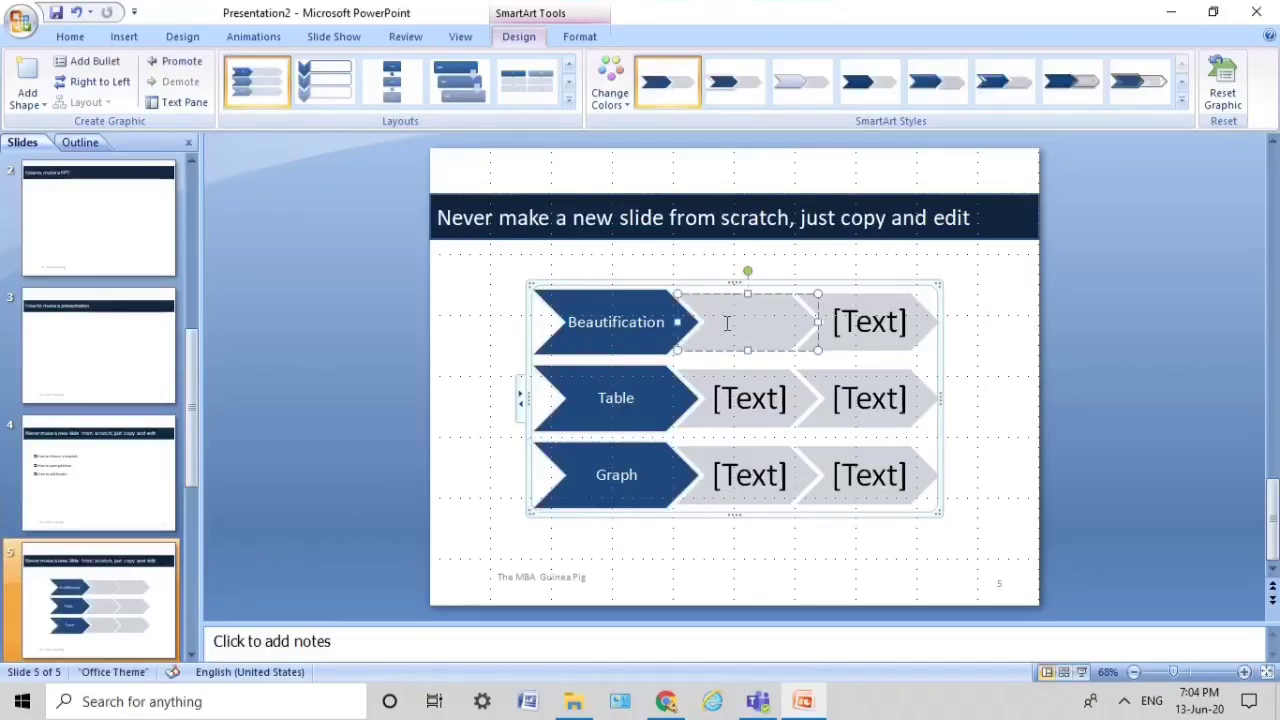
pyautogui.write('Icons')
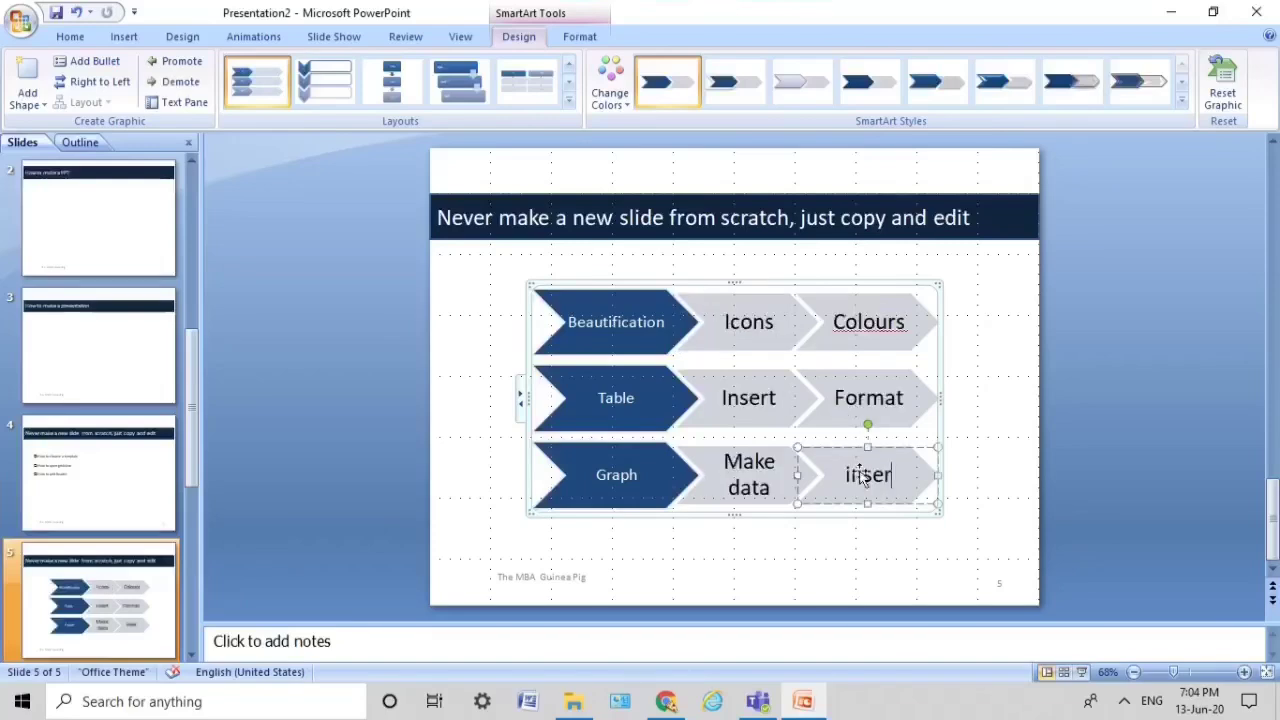
pyautogui.write('t')
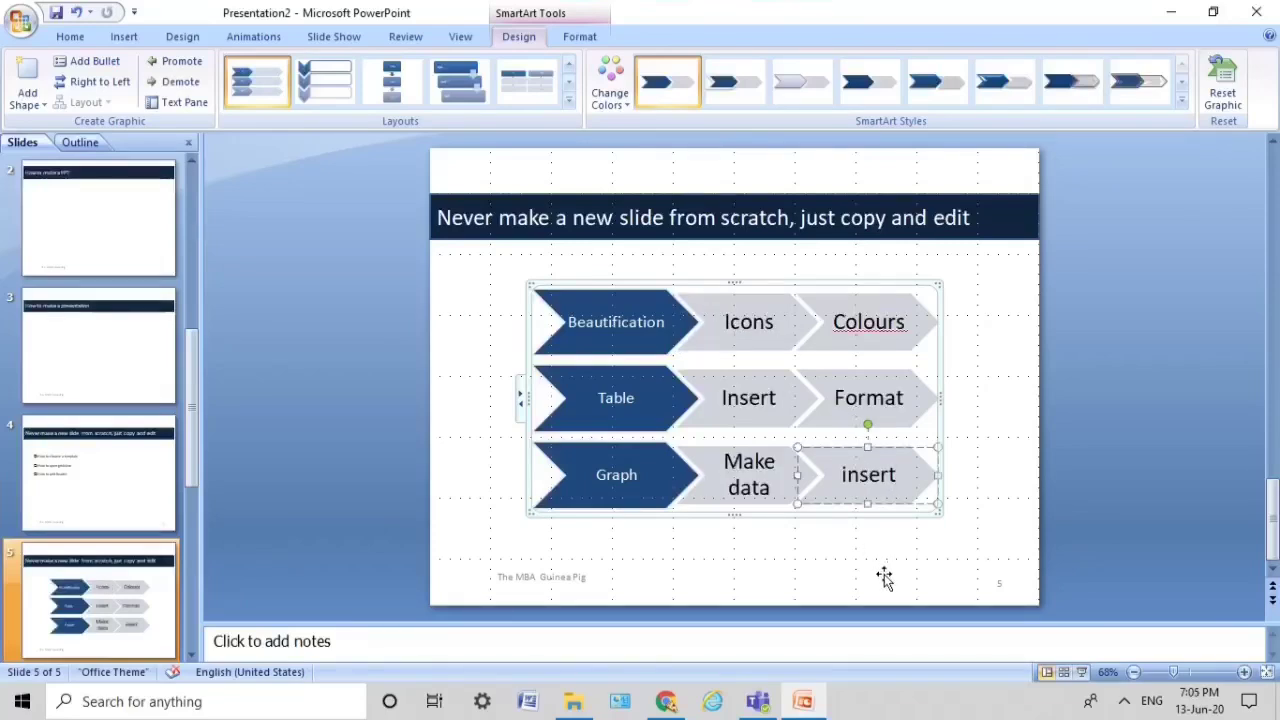
pyautogui.click(884, 577)
pyautogui.click(1006, 484)
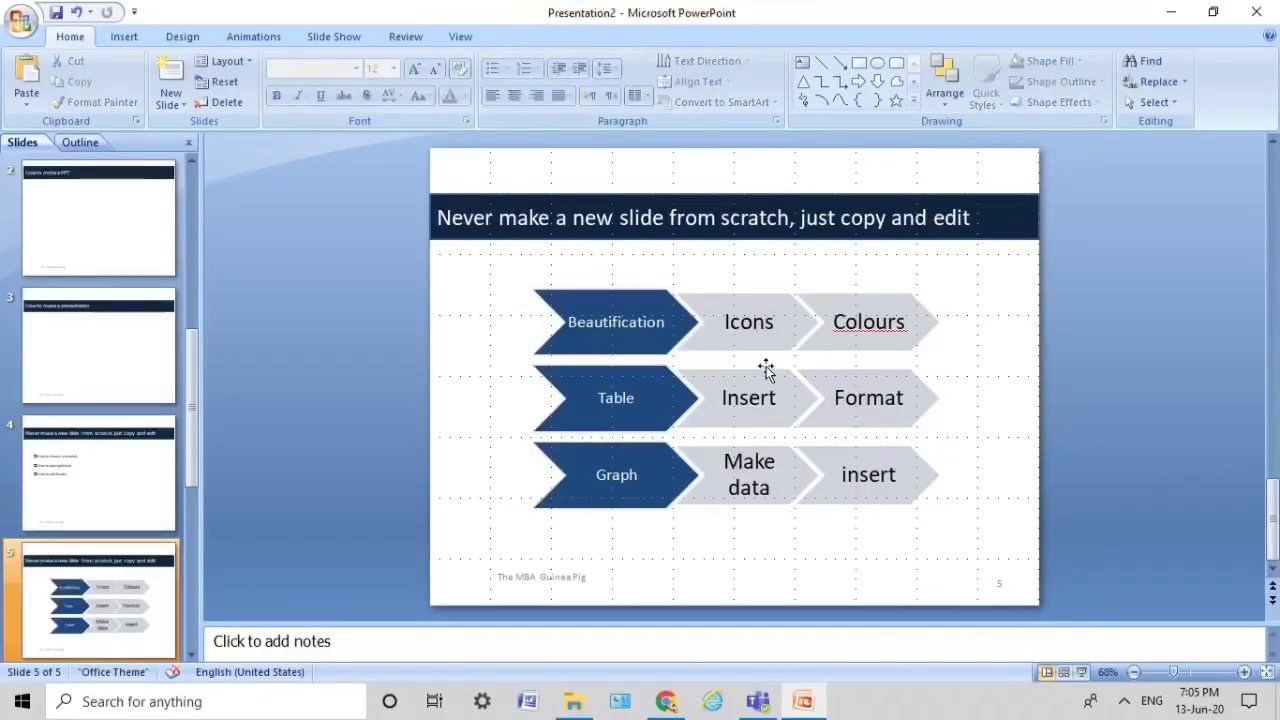
pyautogui.click(678, 318)
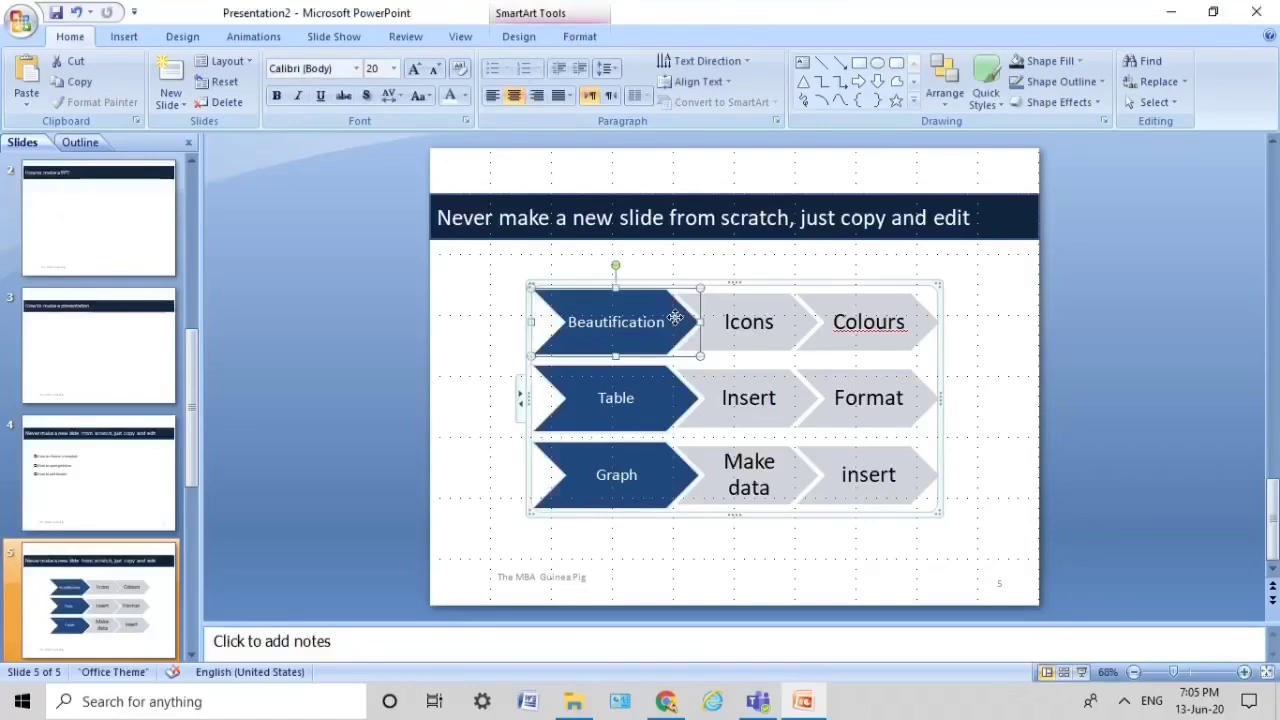
# - Fill the lead chevrons dark navy and paste a copy of slide 5 as slide 6
pyautogui.click(1018, 60)
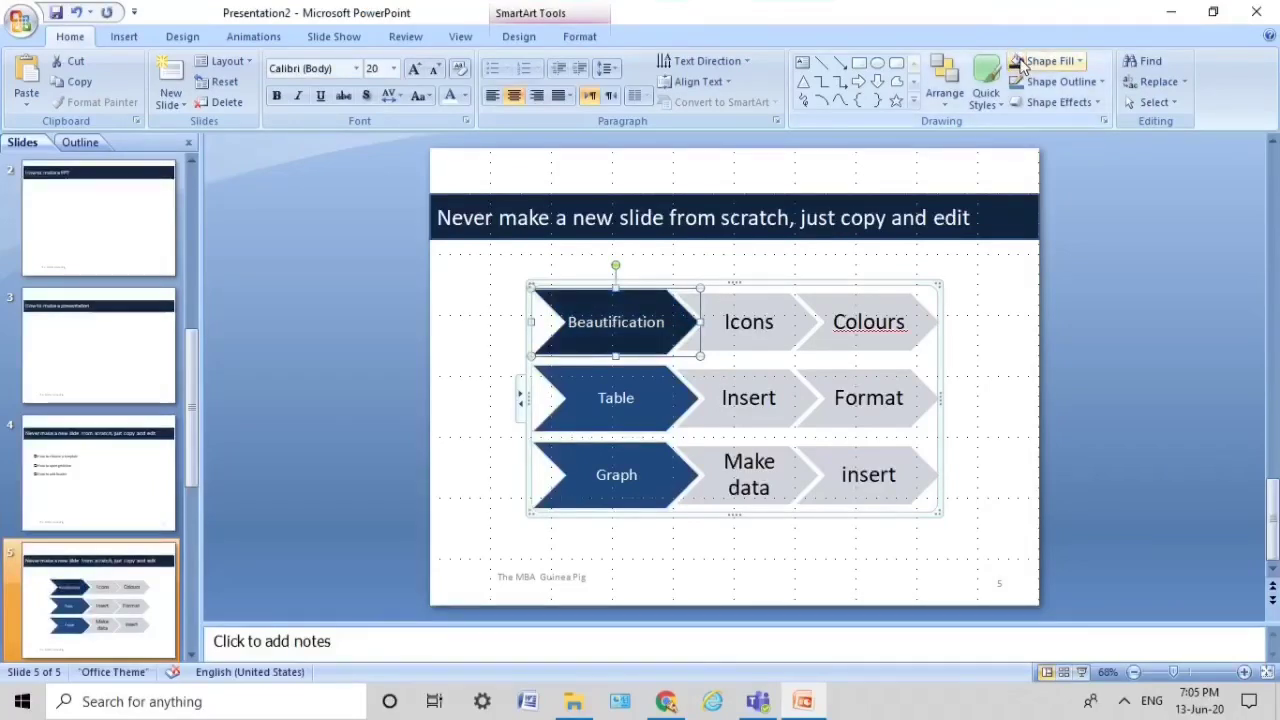
pyautogui.click(670, 388)
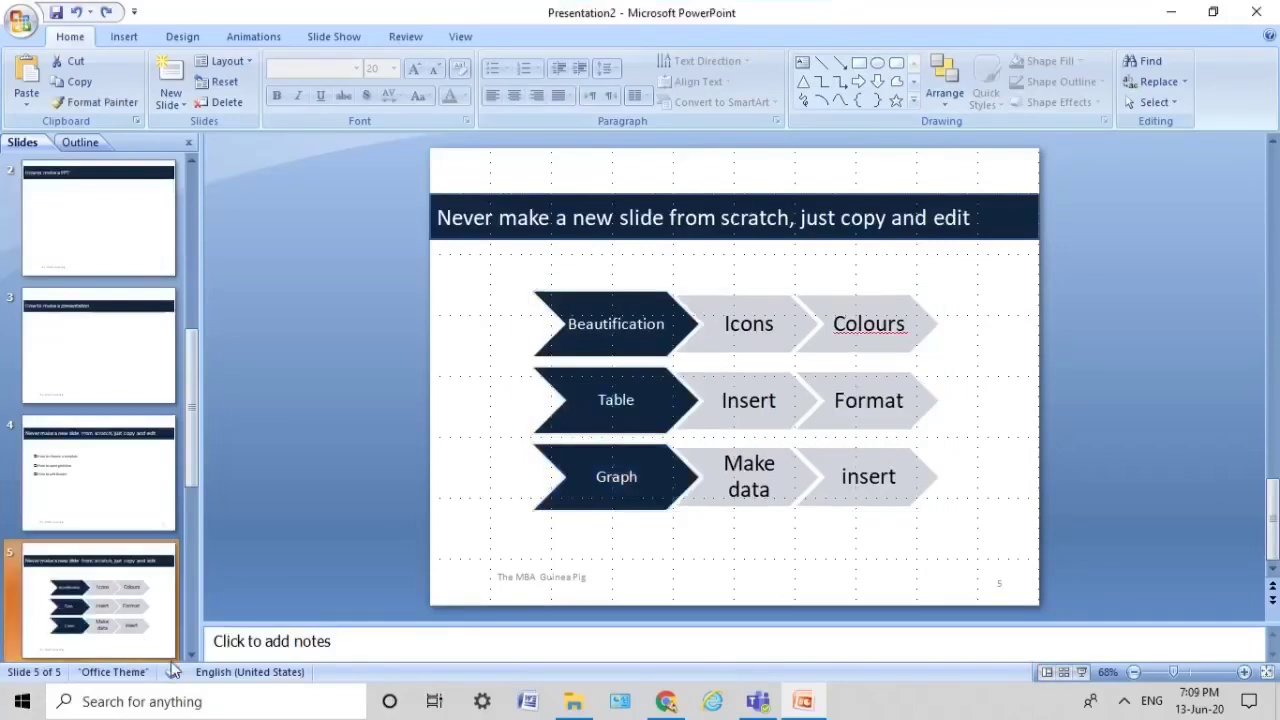
pyautogui.scroll(-3, 79, 555)
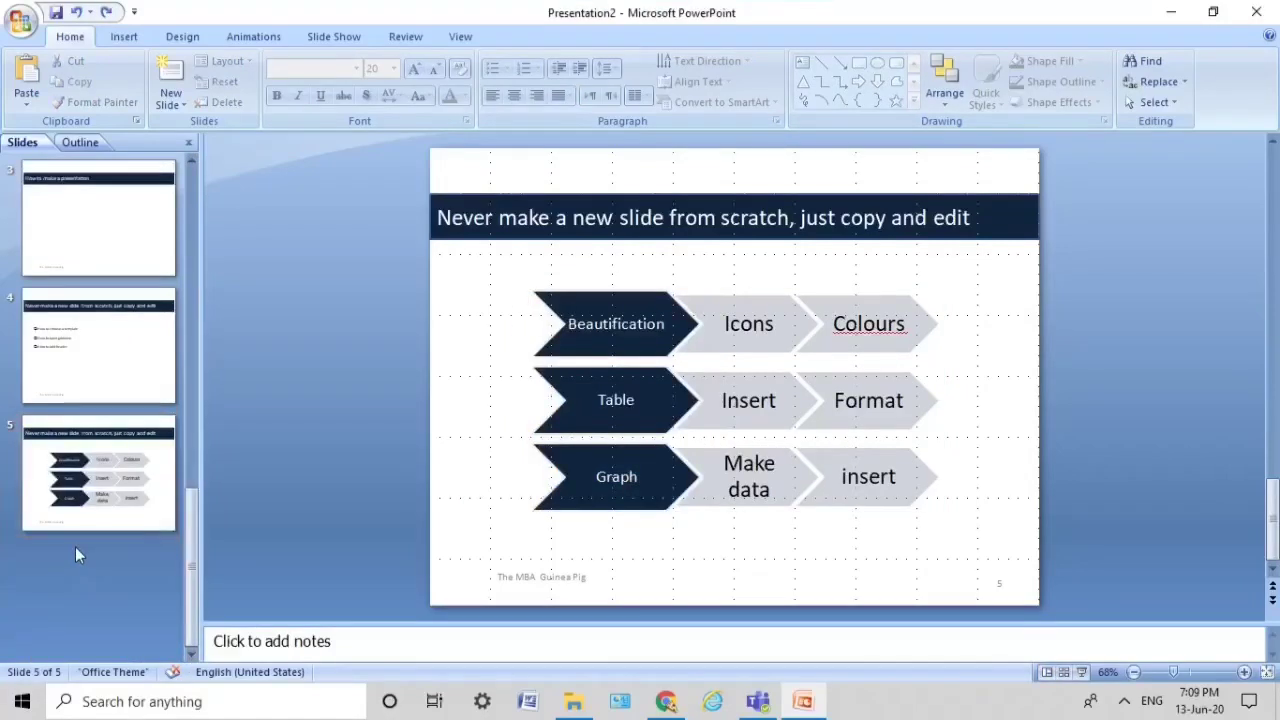
pyautogui.hotkey('ctrl', 'v')
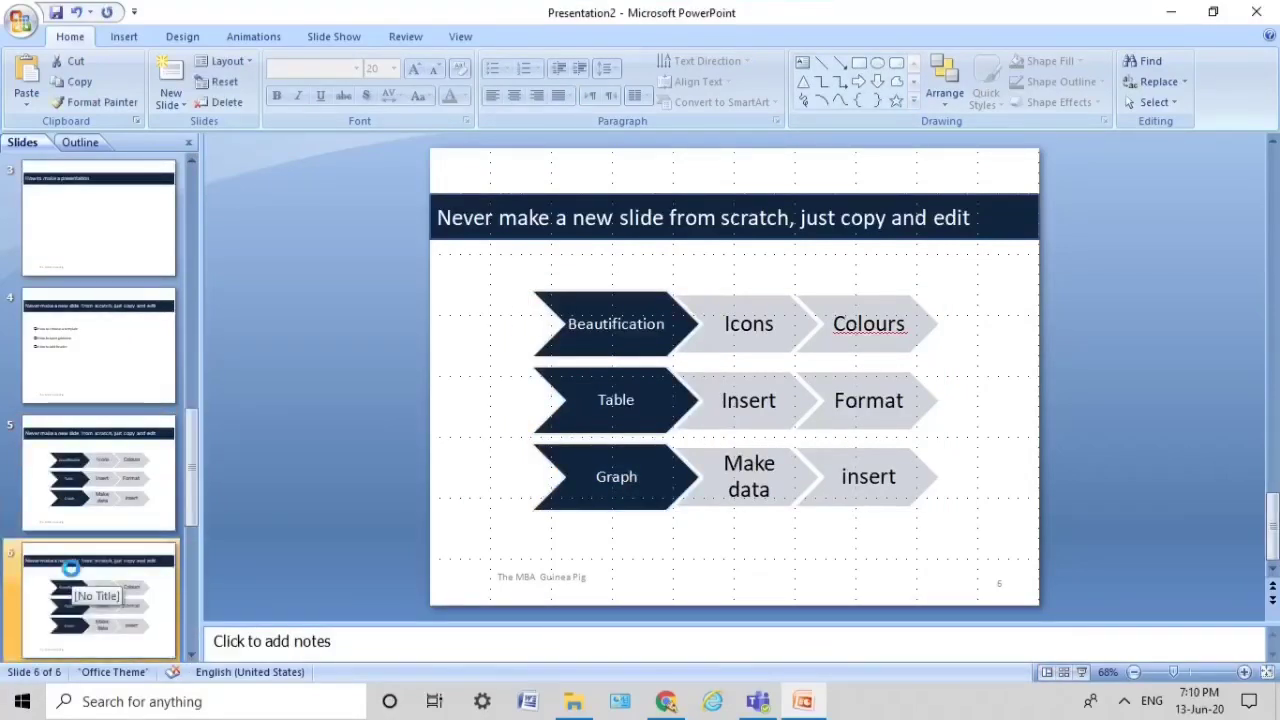
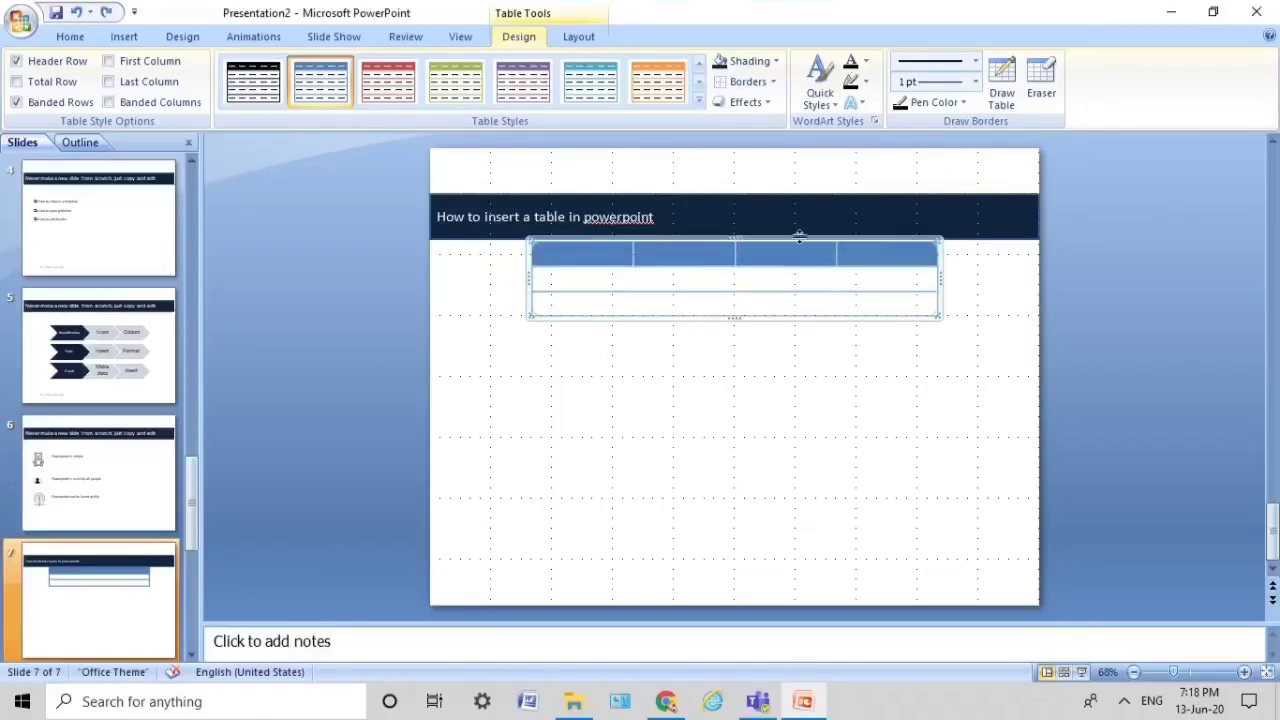
# - Move the table lower, enlarge it, and begin typing the 'Particulars' header
pyautogui.moveTo(755, 238); pyautogui.dragTo(730, 317)
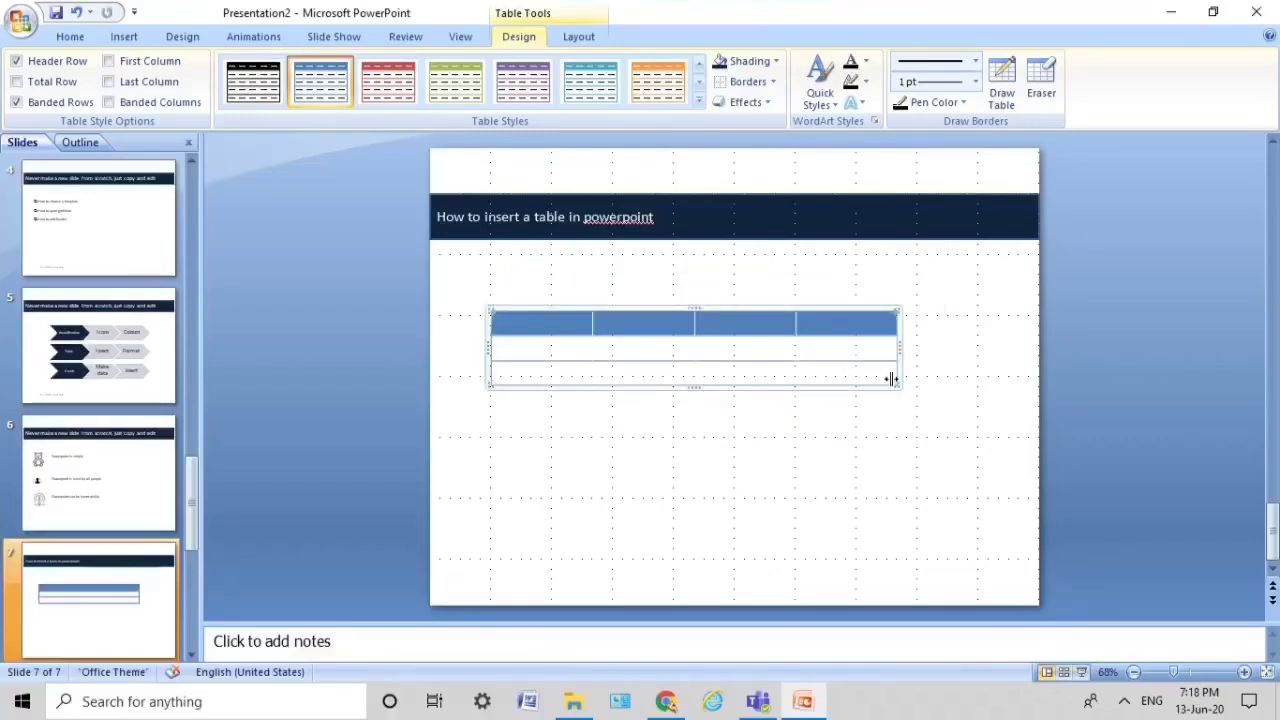
pyautogui.moveTo(900, 386); pyautogui.dragTo(980, 460)
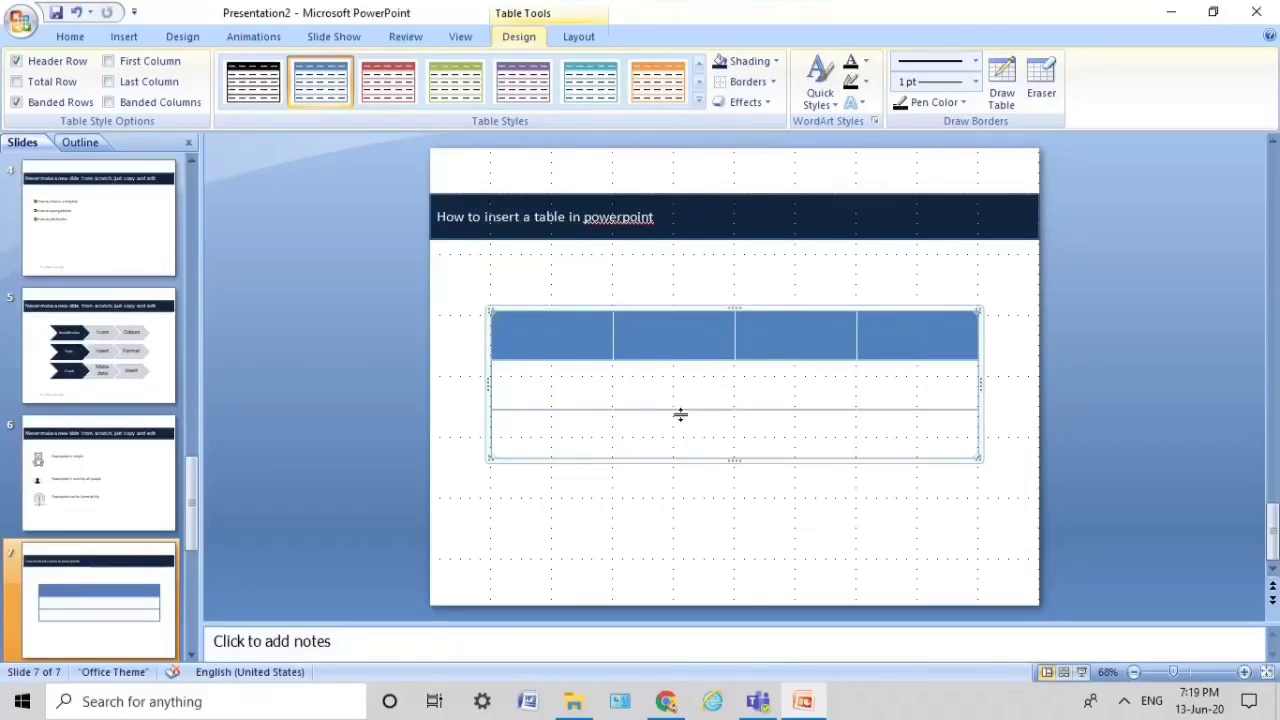
pyautogui.write('Particulars')
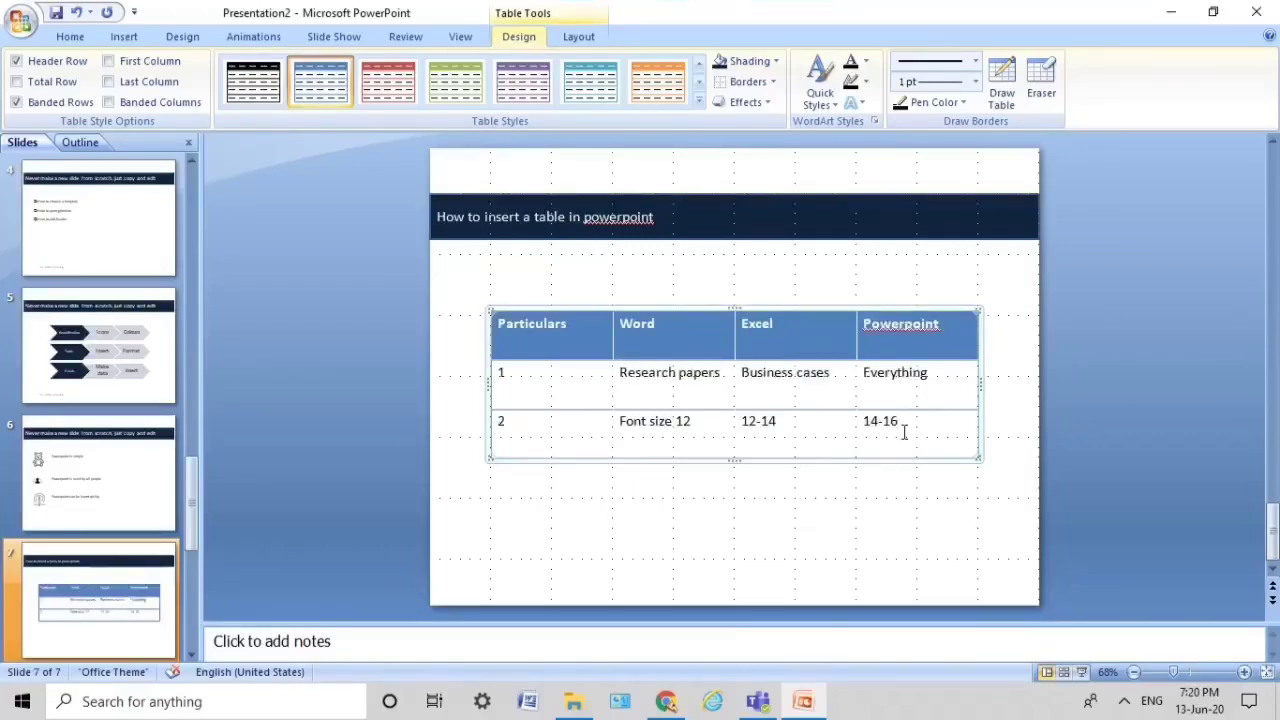
# - Centre the text in every table cell
pyautogui.click(846, 504)
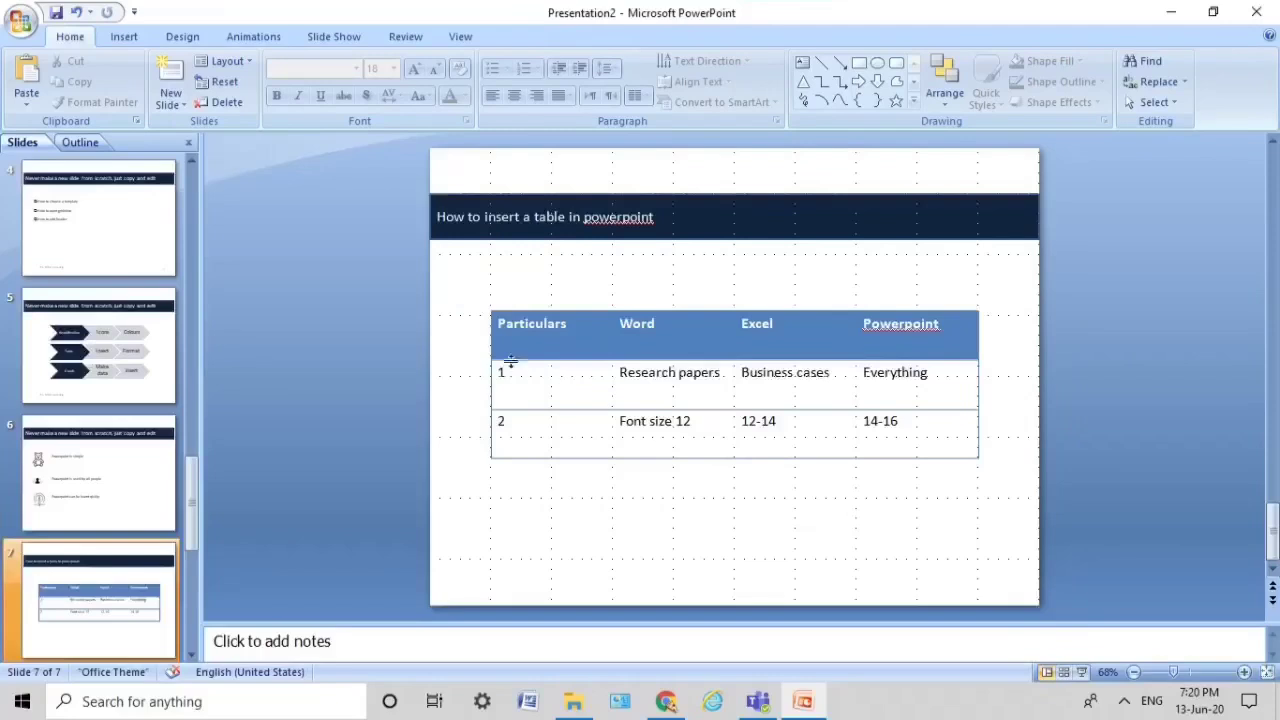
pyautogui.moveTo(503, 323); pyautogui.dragTo(940, 440)
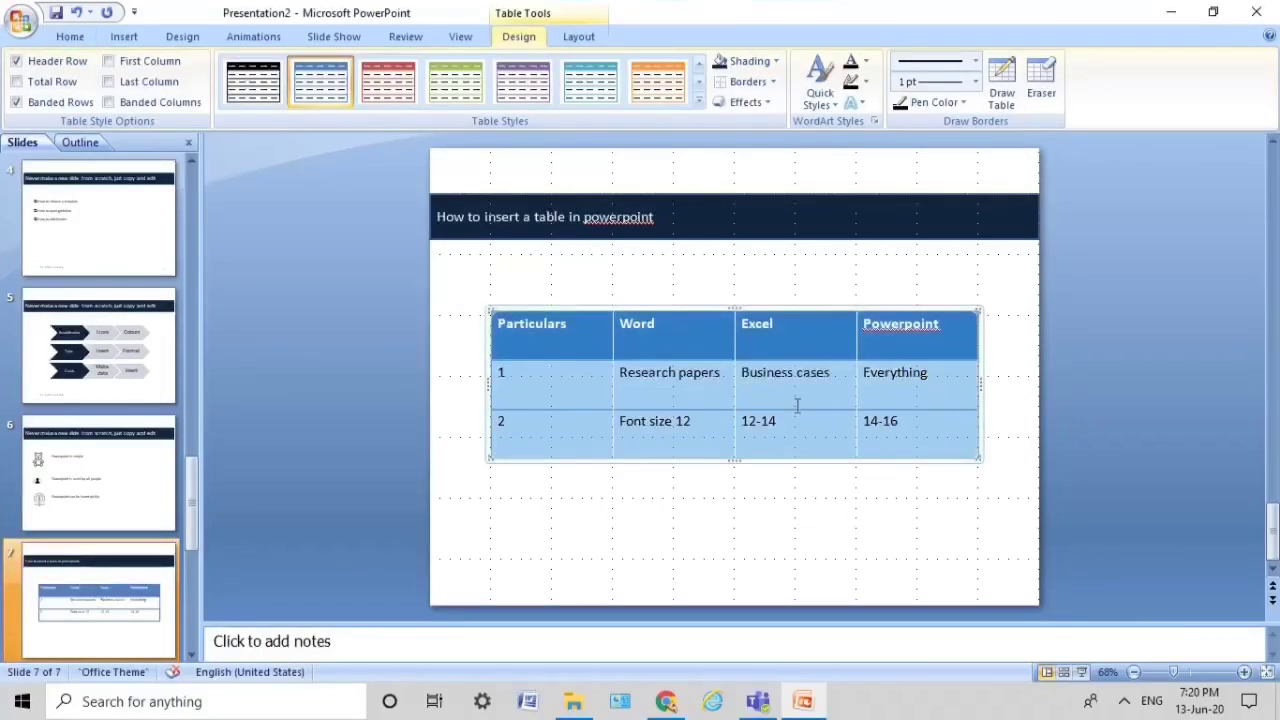
pyautogui.click(70, 36)
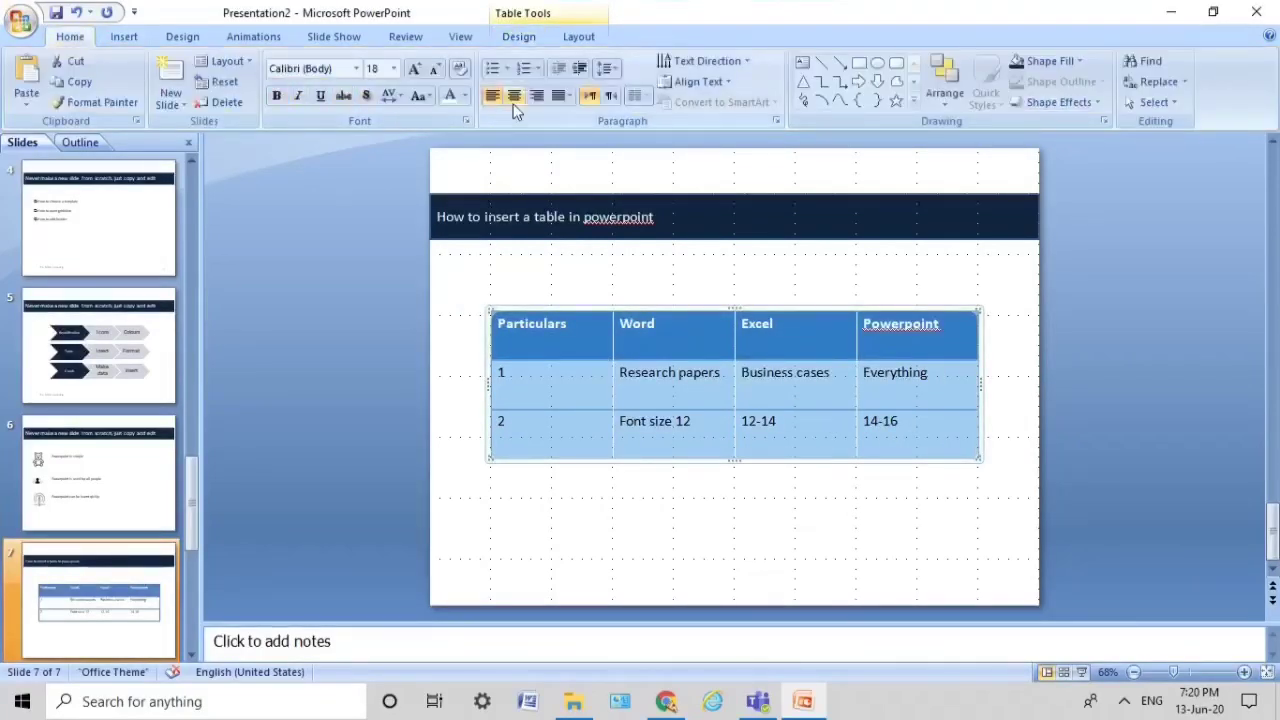
pyautogui.click(514, 98)
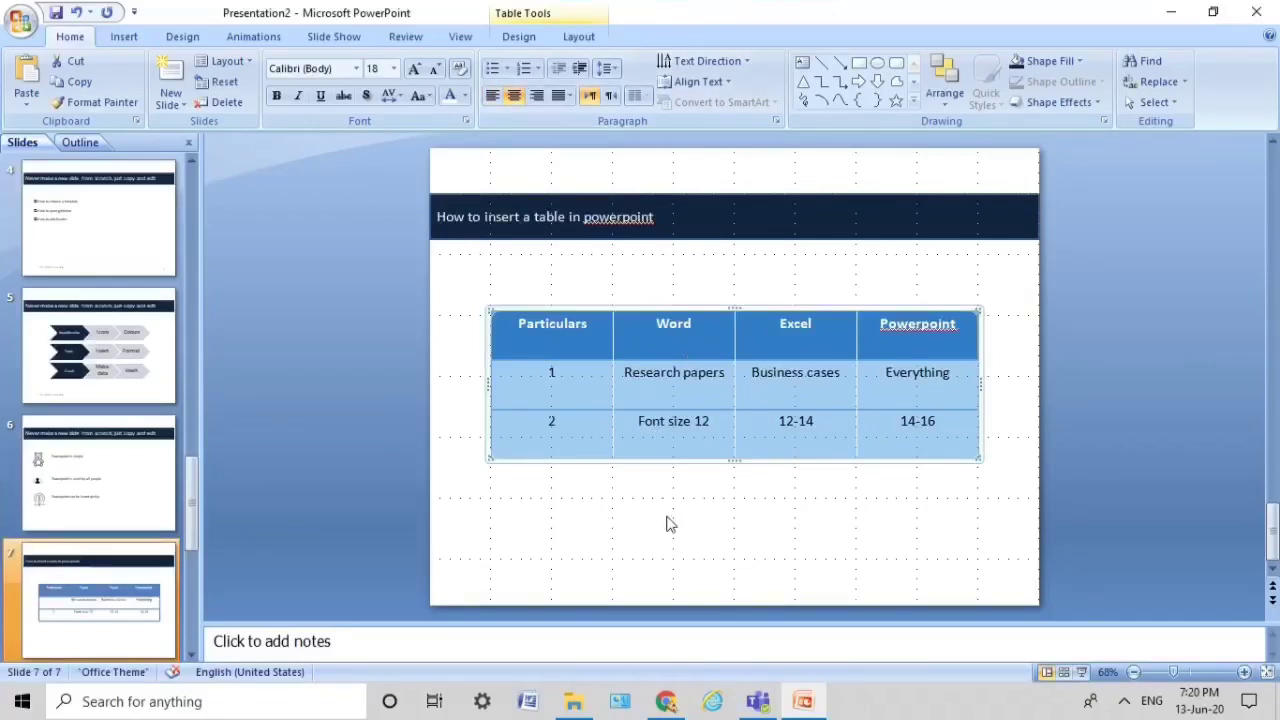
# - Fill the header row cells, including Powerpoint, with dark navy
pyautogui.click(625, 340)
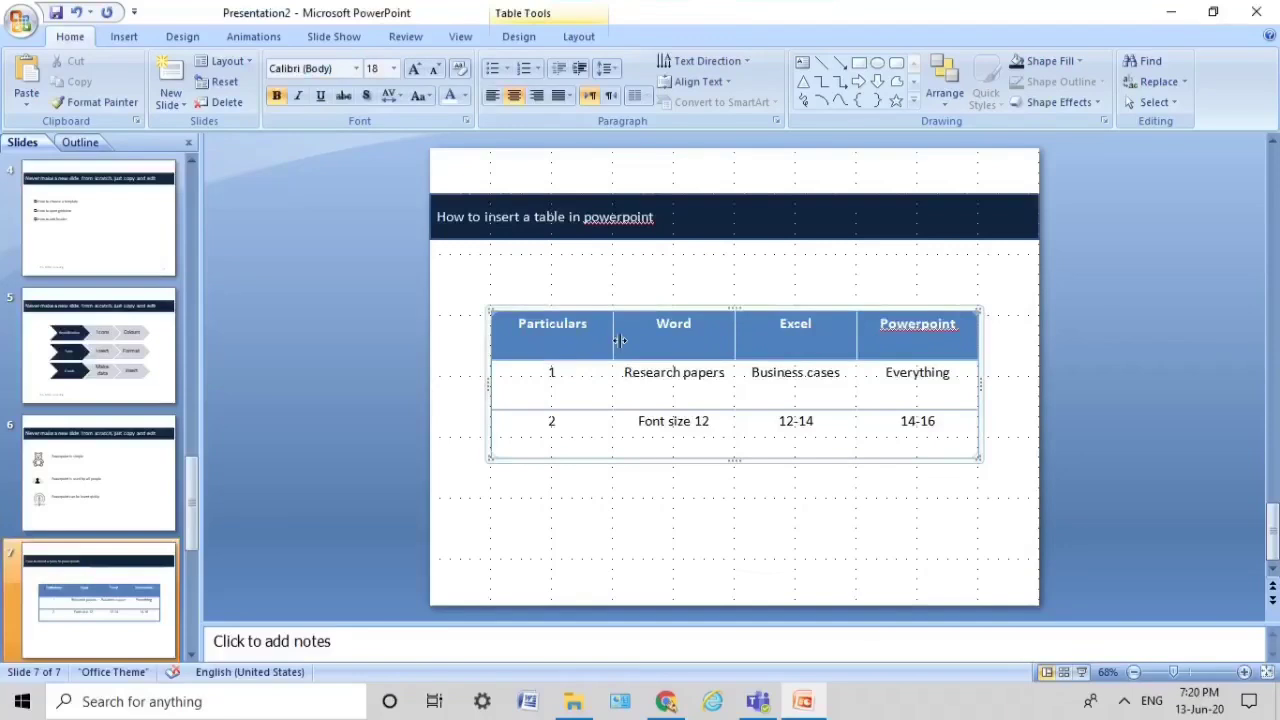
pyautogui.click(1016, 60)
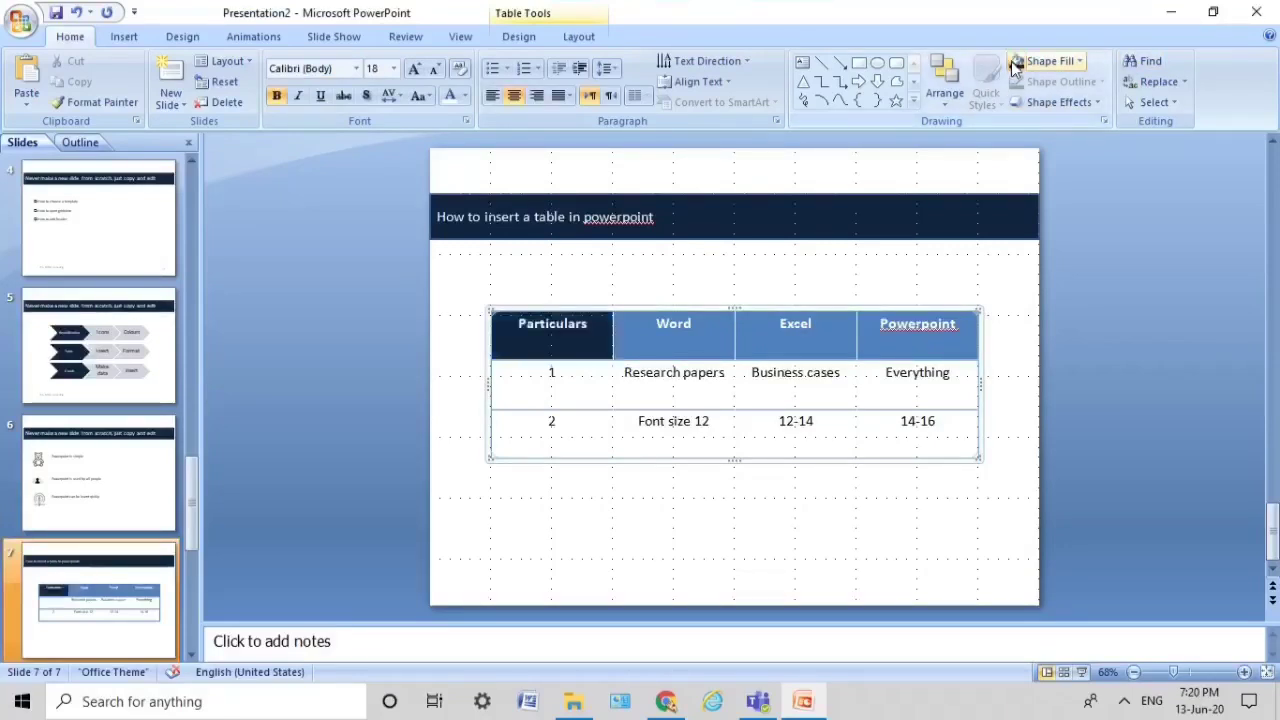
pyautogui.click(1016, 60)
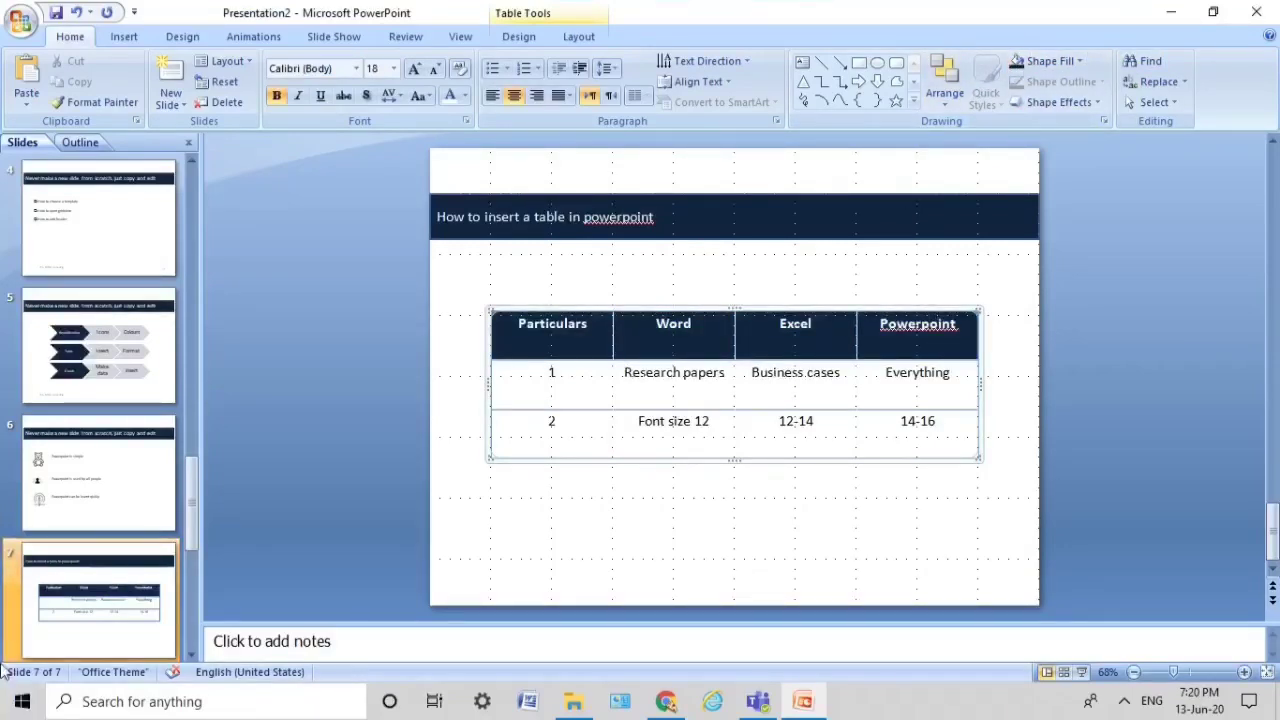
# - Add slide 8 after the table slide and correct its title to 'PowerPoint'
pyautogui.click(110, 470)
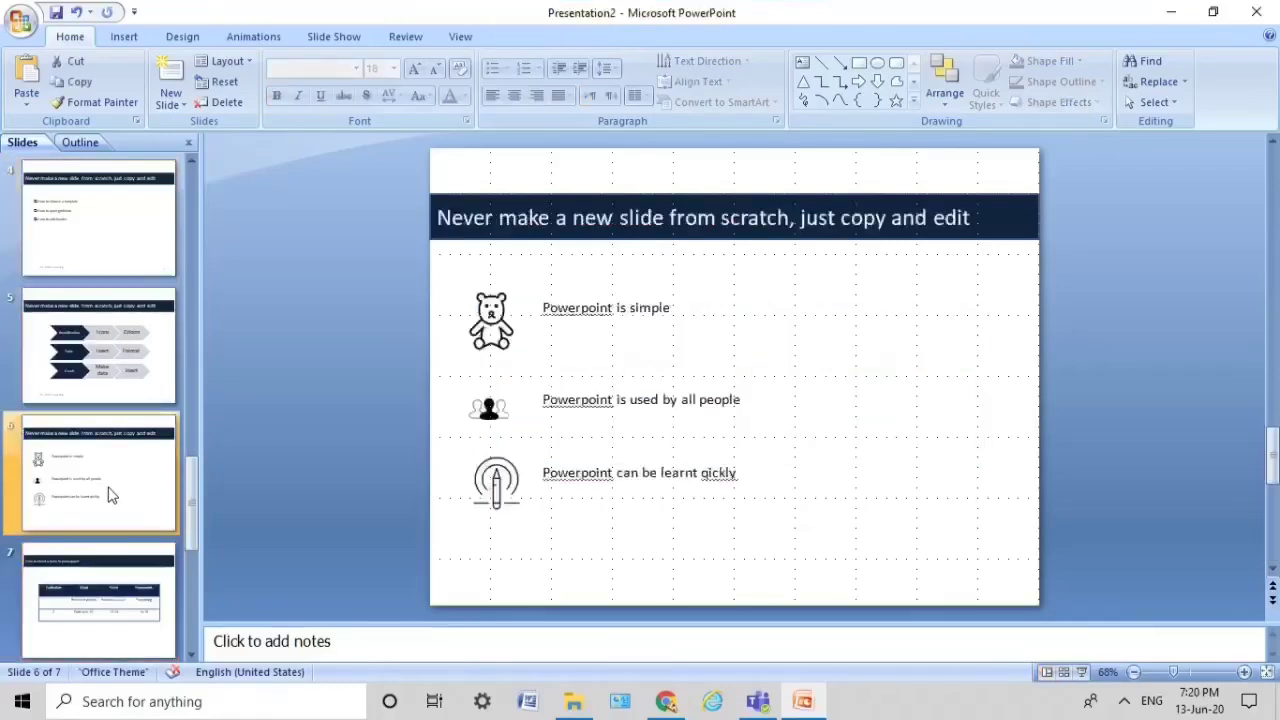
pyautogui.click(133, 604)
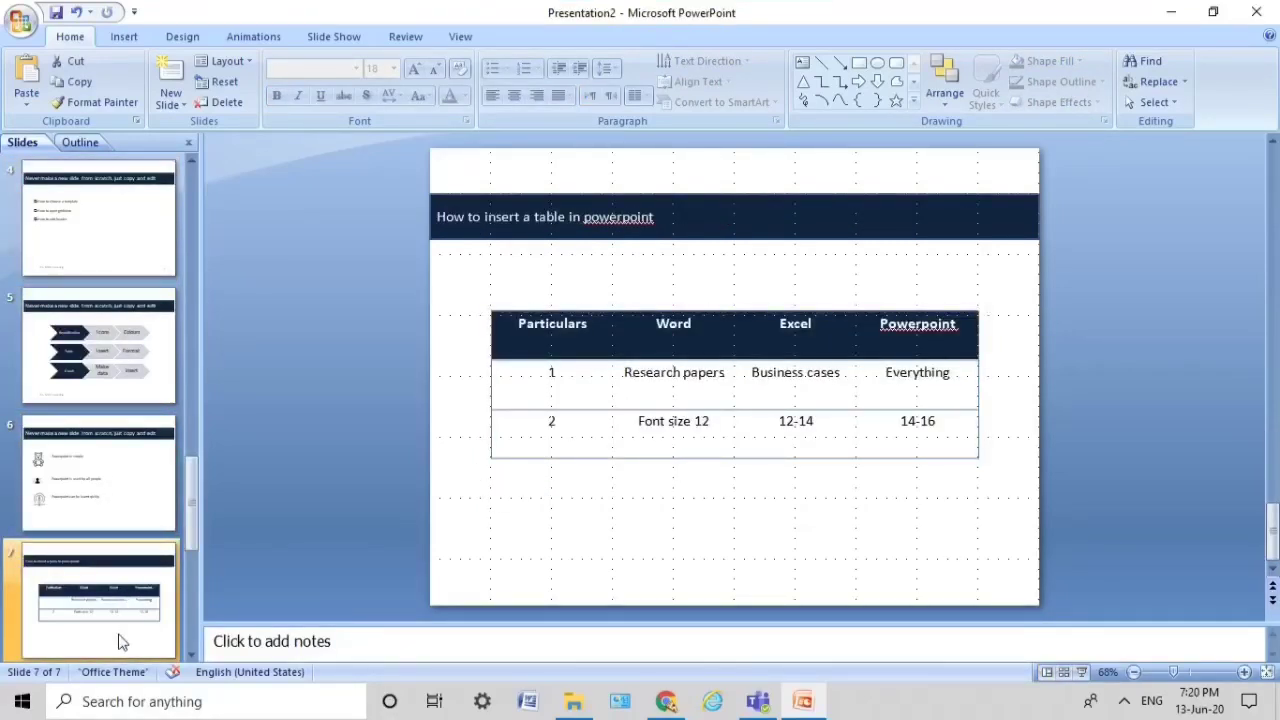
pyautogui.hotkey('ctrl', 'm')
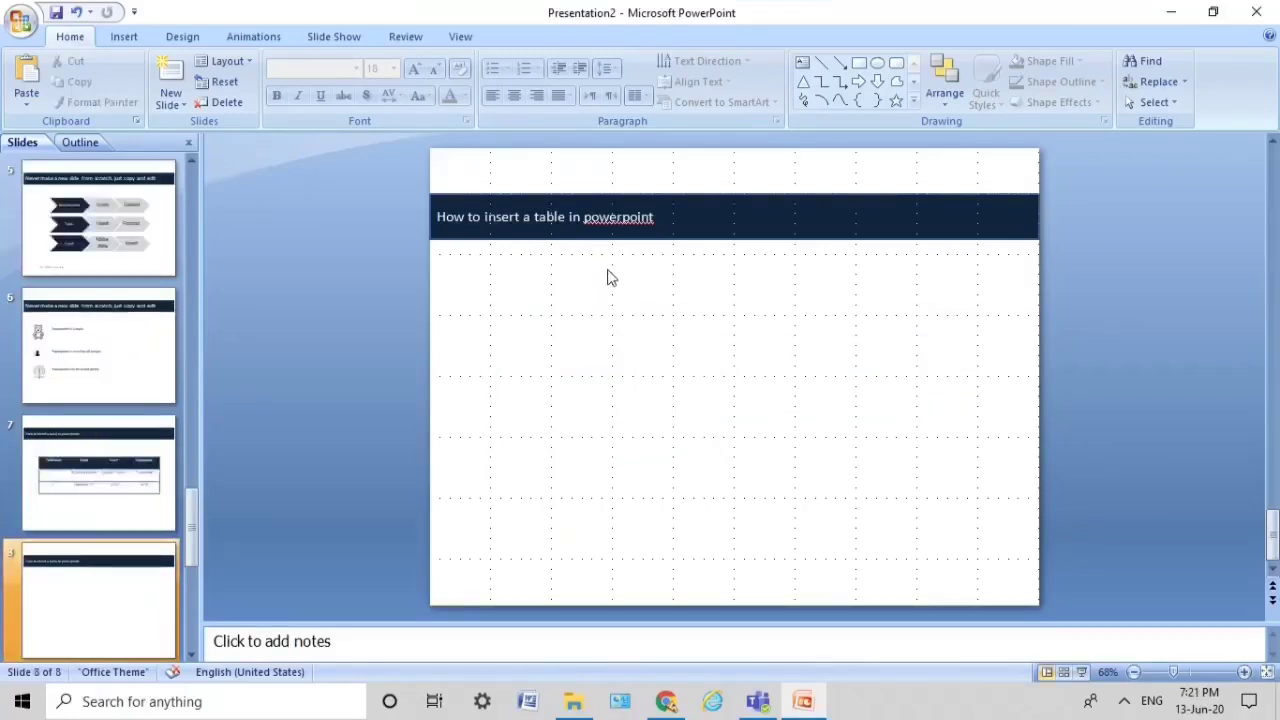
pyautogui.rightClick(614, 225)
pyautogui.click(640, 238)
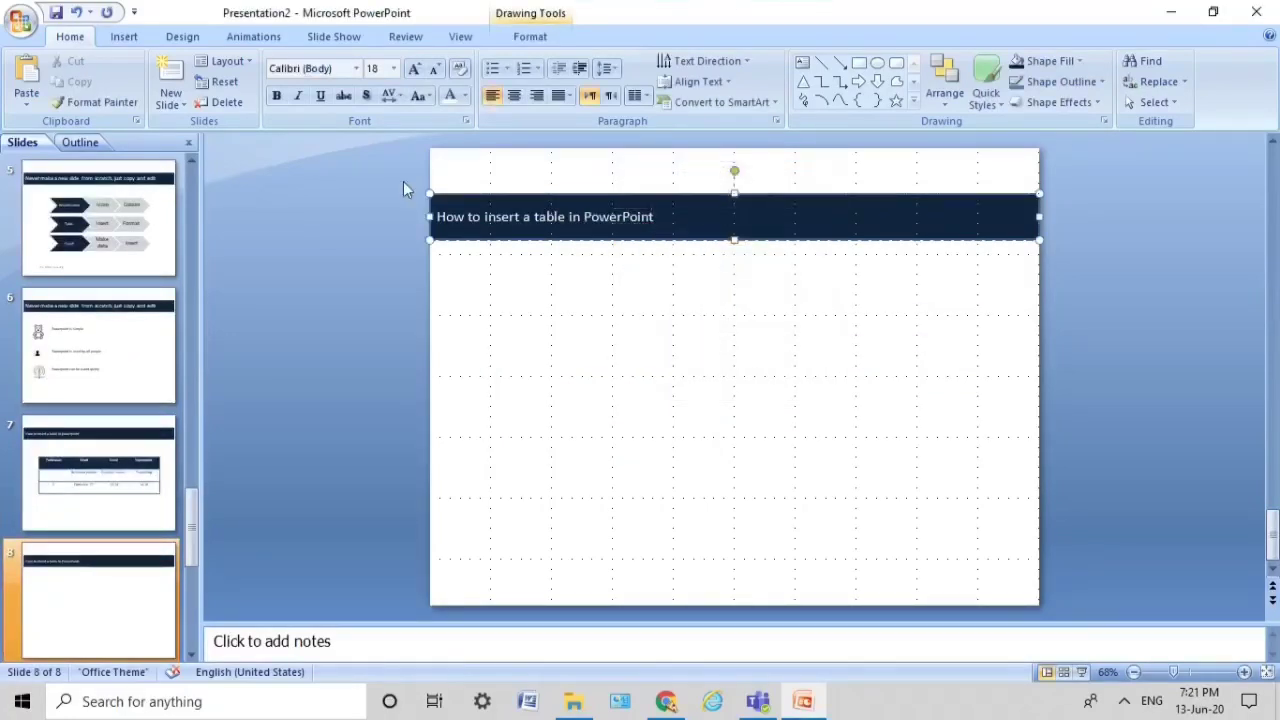
# - Start inserting a chart and choose the plain Pie type
pyautogui.click(122, 37)
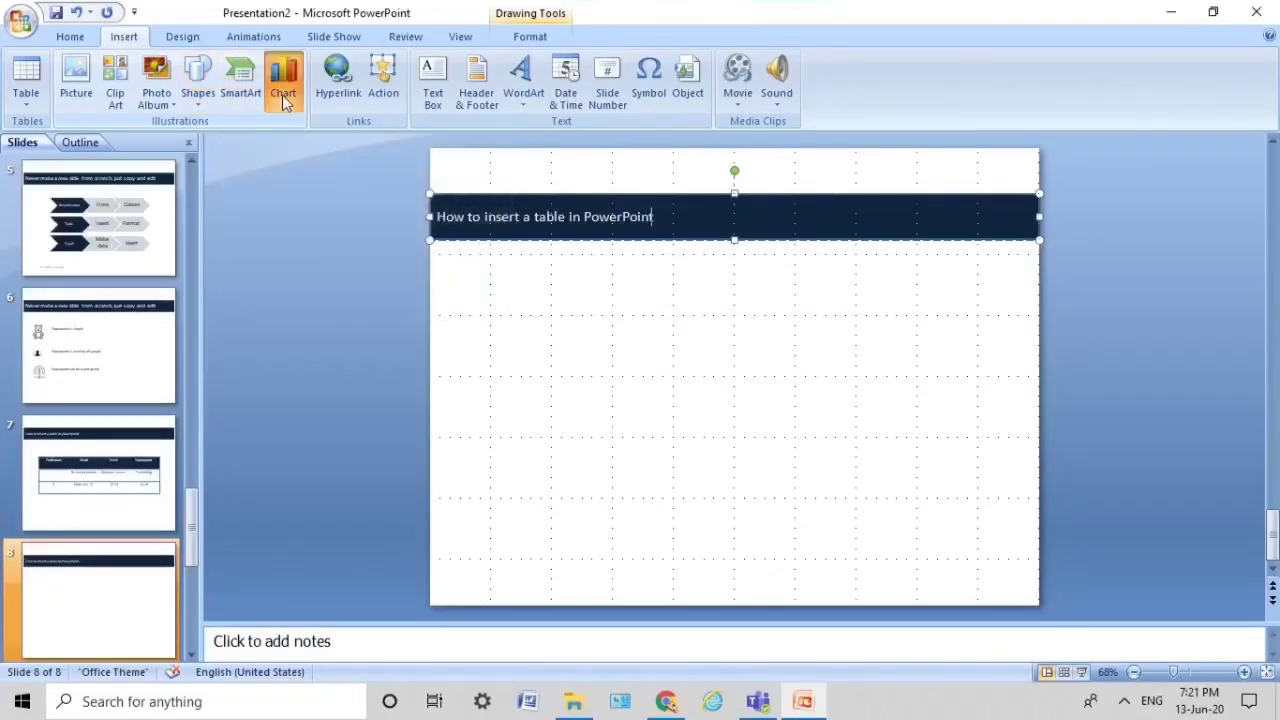
pyautogui.click(283, 92)
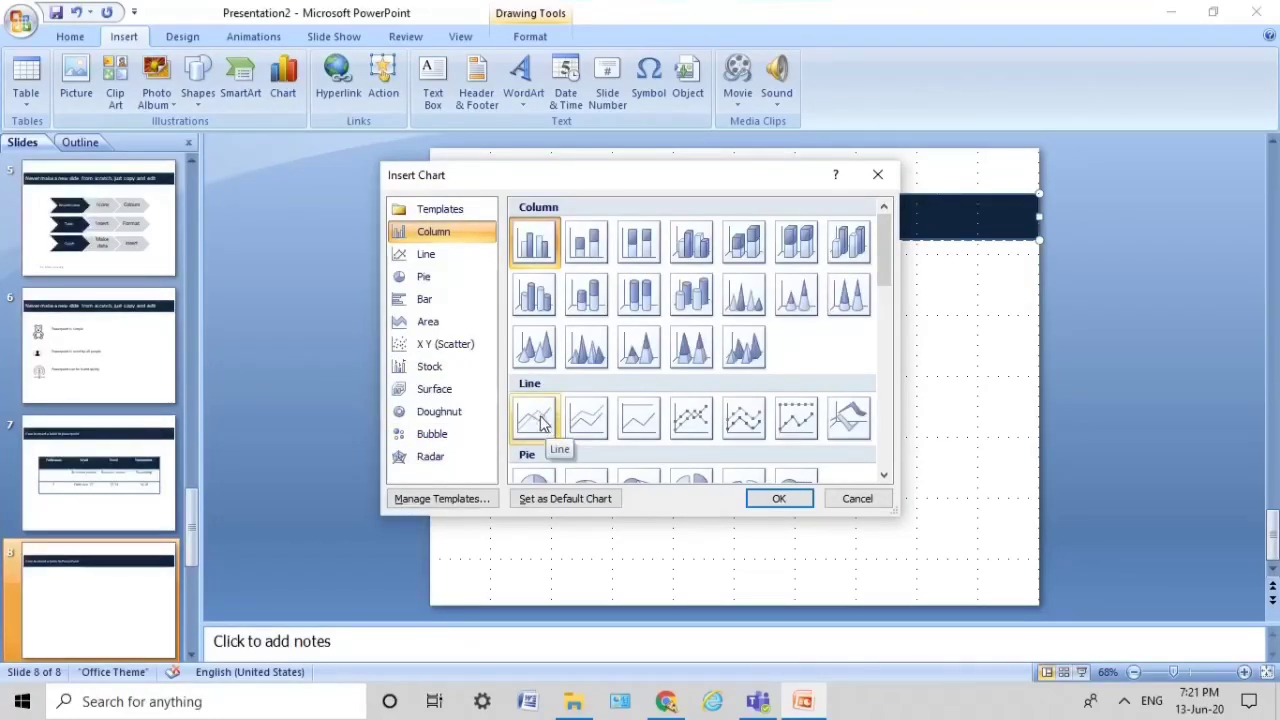
pyautogui.click(535, 478)
# - Insert the pie chart, label its series 'Time' with categories Content, Layout, Order, and delete 4th Qtr
pyautogui.click(778, 498)
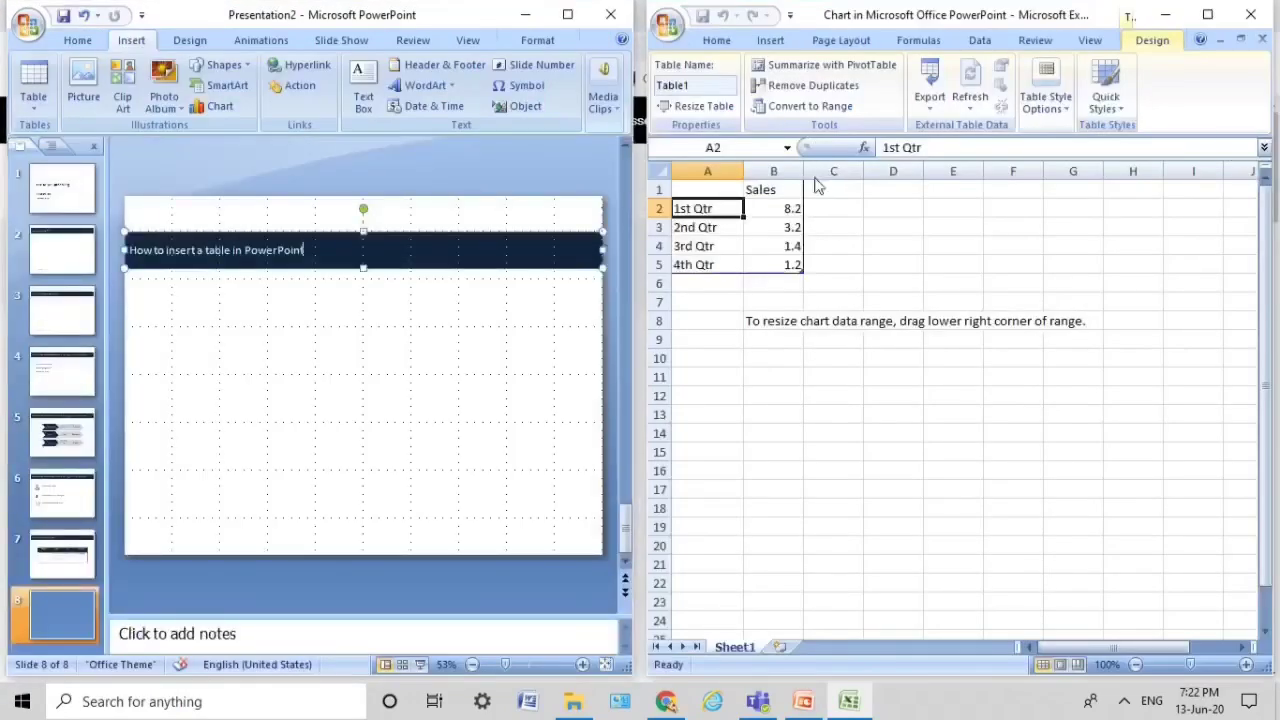
pyautogui.click(774, 191)
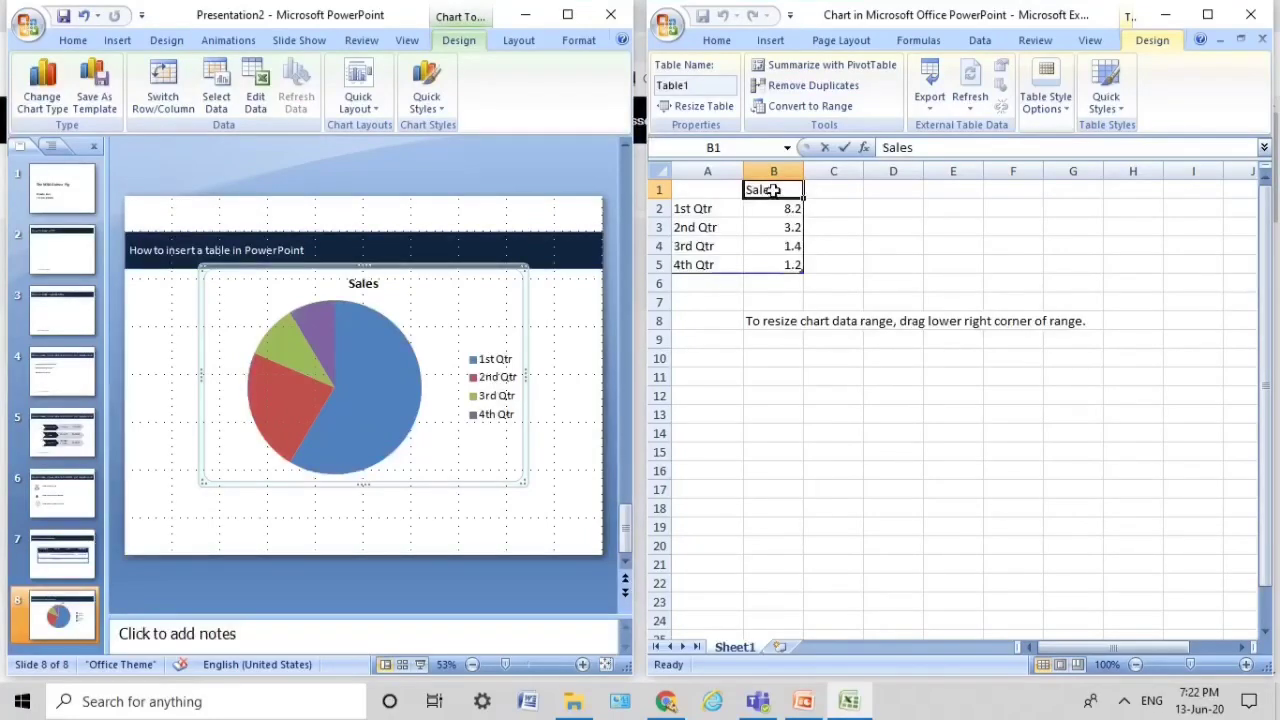
pyautogui.write('Time')
pyautogui.press('Return')
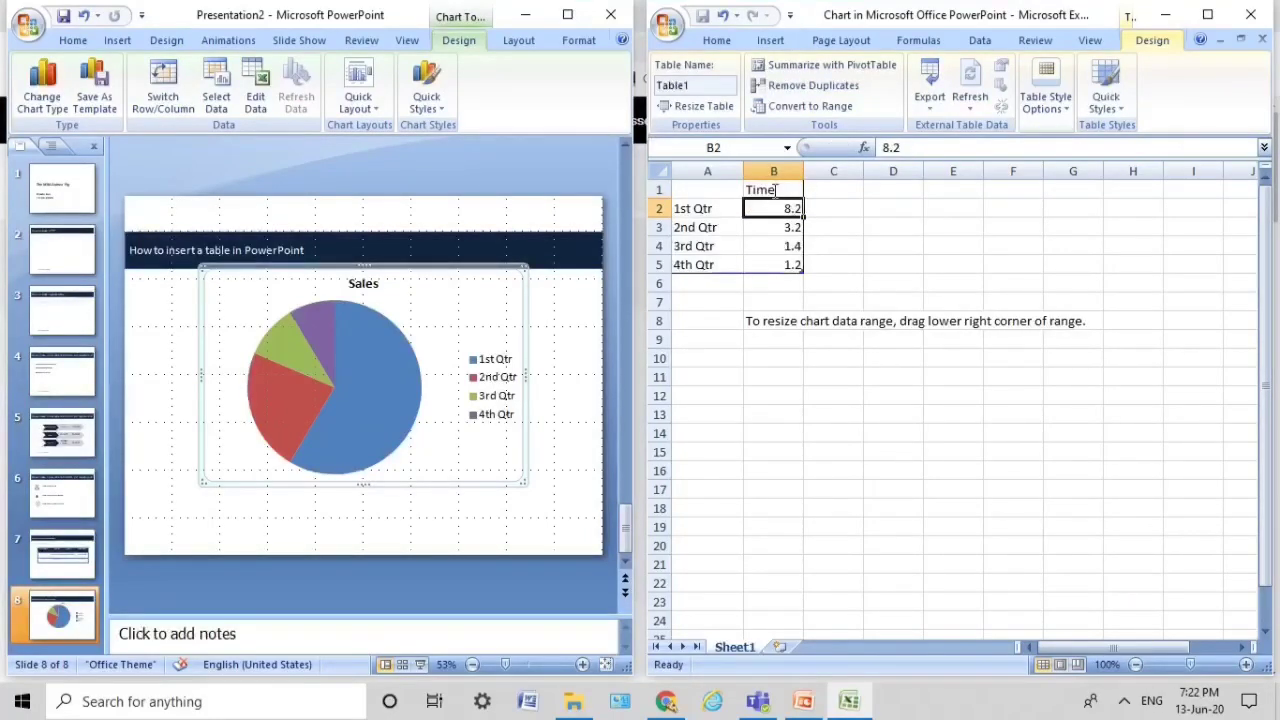
pyautogui.press('Left')
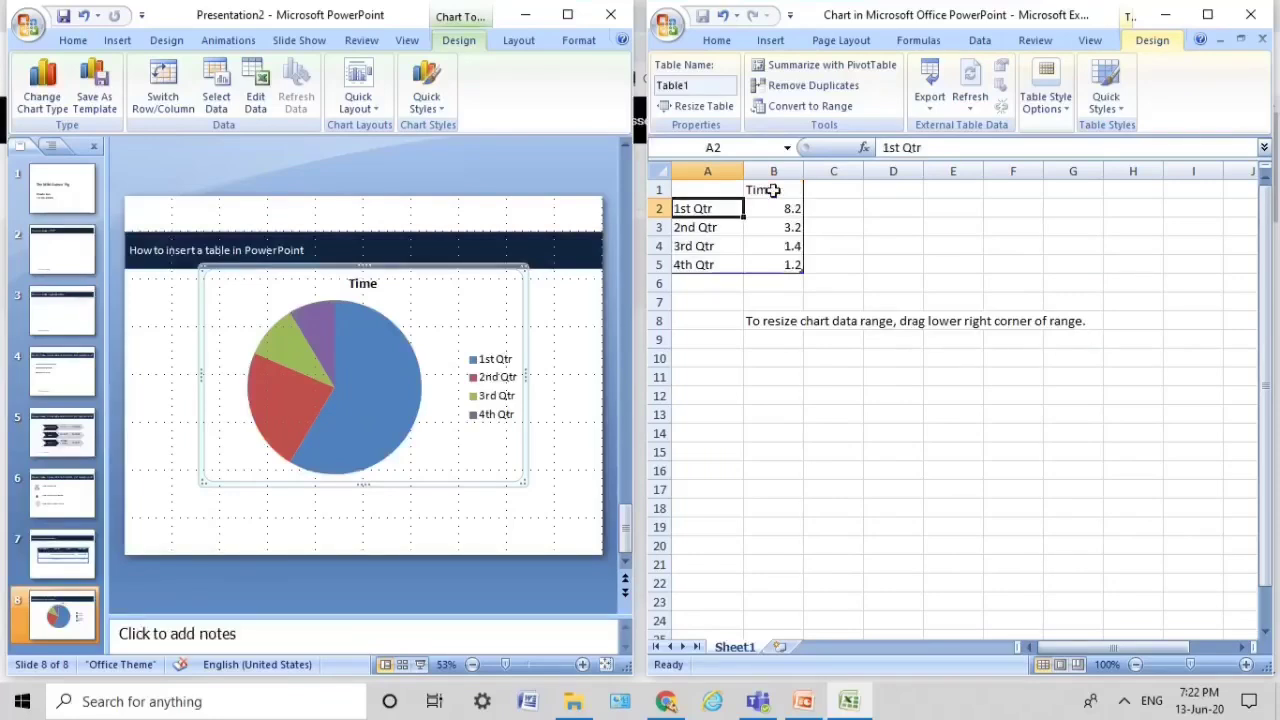
pyautogui.write('Content')
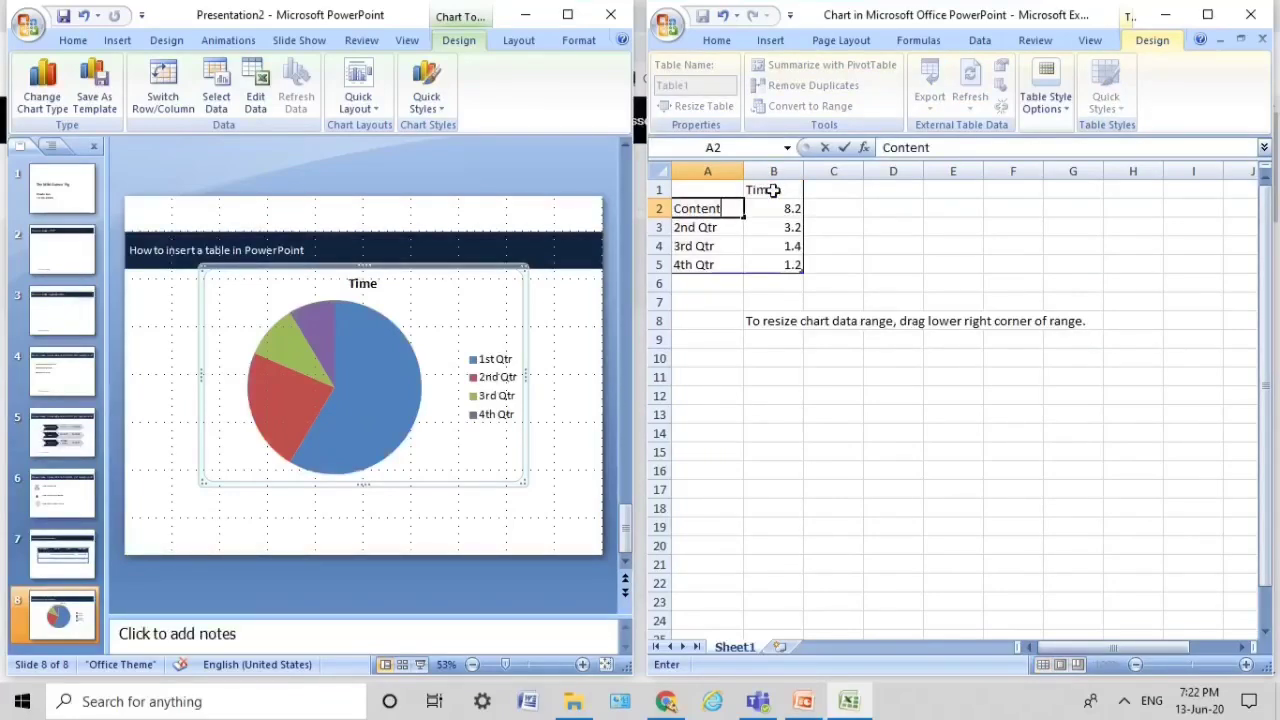
pyautogui.press('Return')
pyautogui.write('Lay')
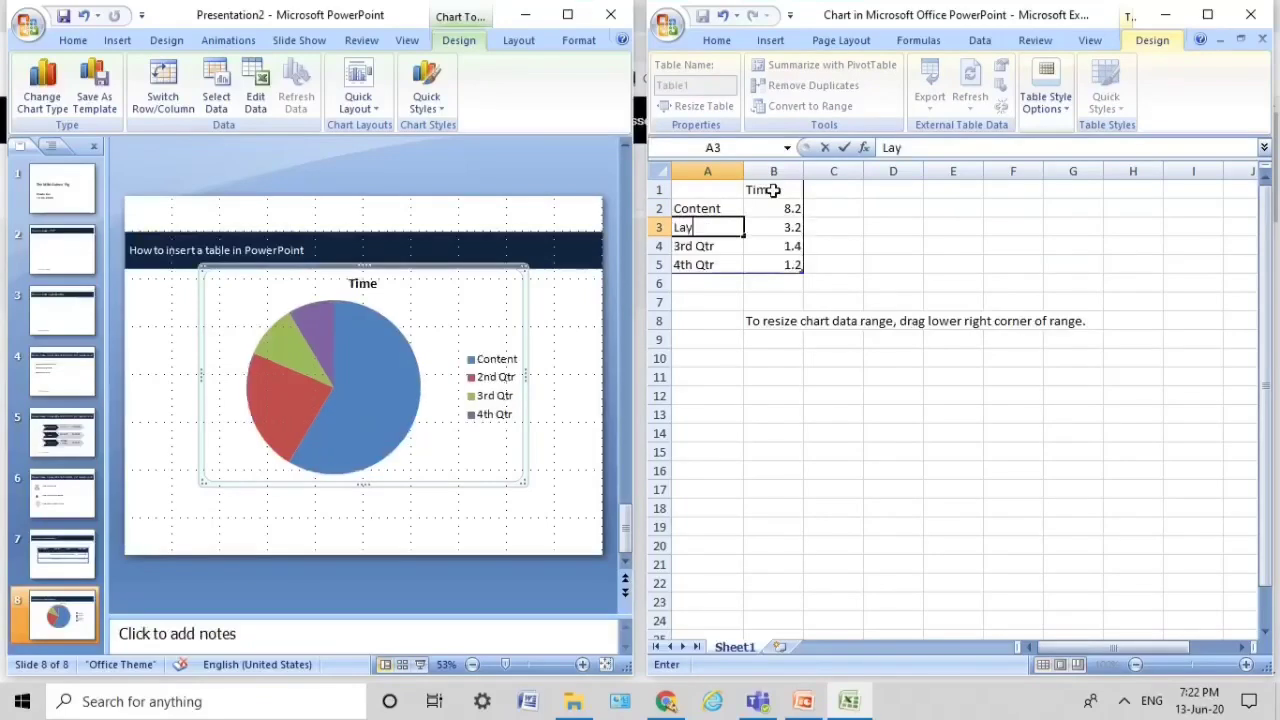
pyautogui.write('out')
pyautogui.press('Return')
pyautogui.write('Order')
pyautogui.press('Return')
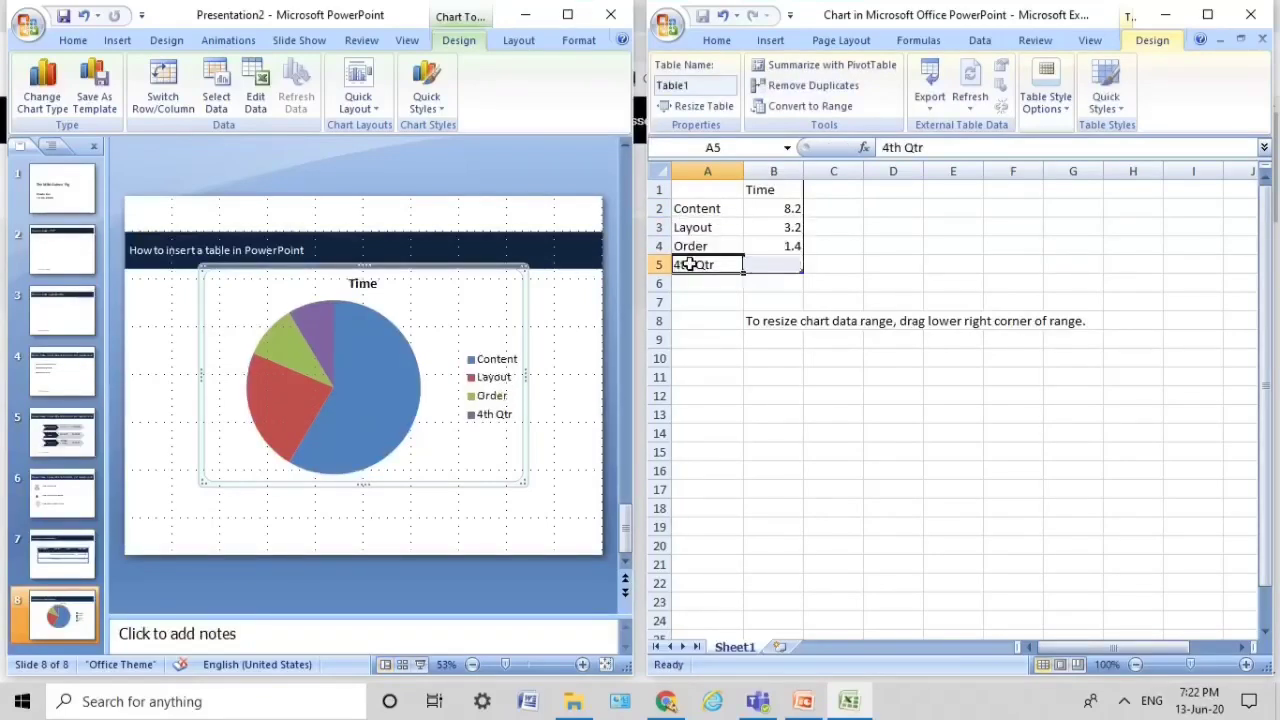
pyautogui.hotkey('shift', 'Right')
pyautogui.press('Delete')
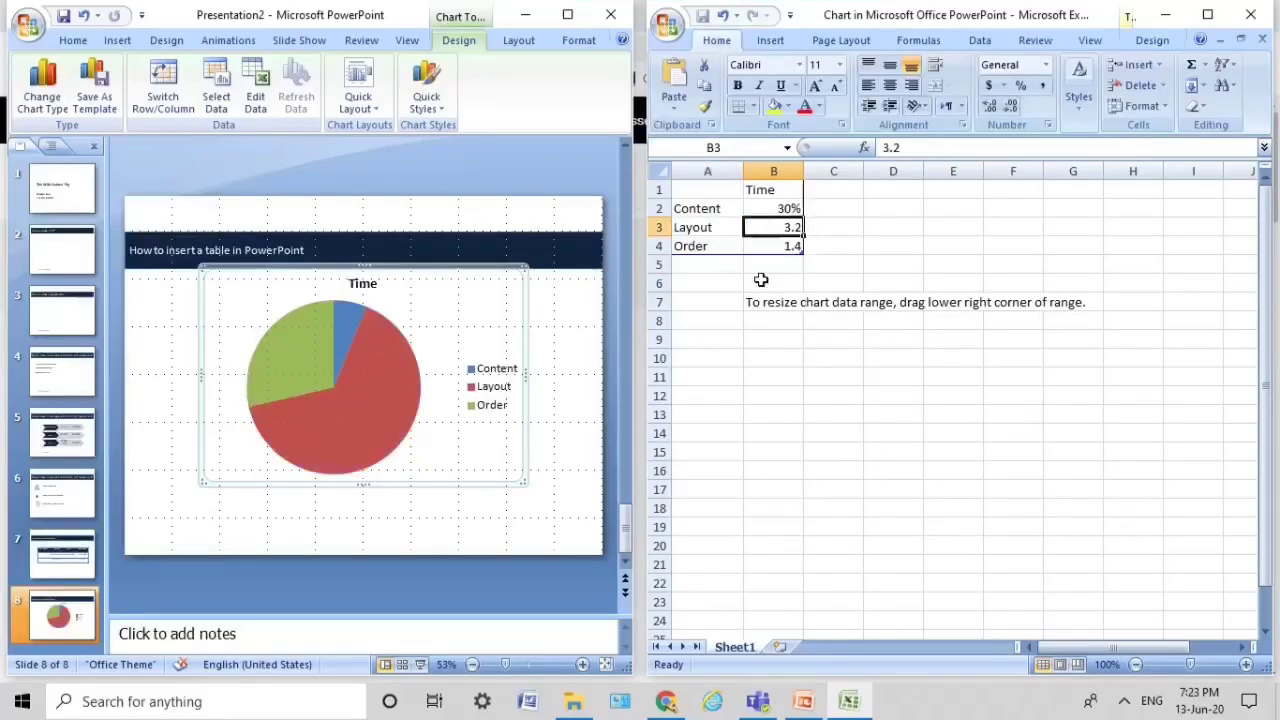
# - Enter 30% for Layout and 40% for Order, then minimize the data sheet
pyautogui.write('30')
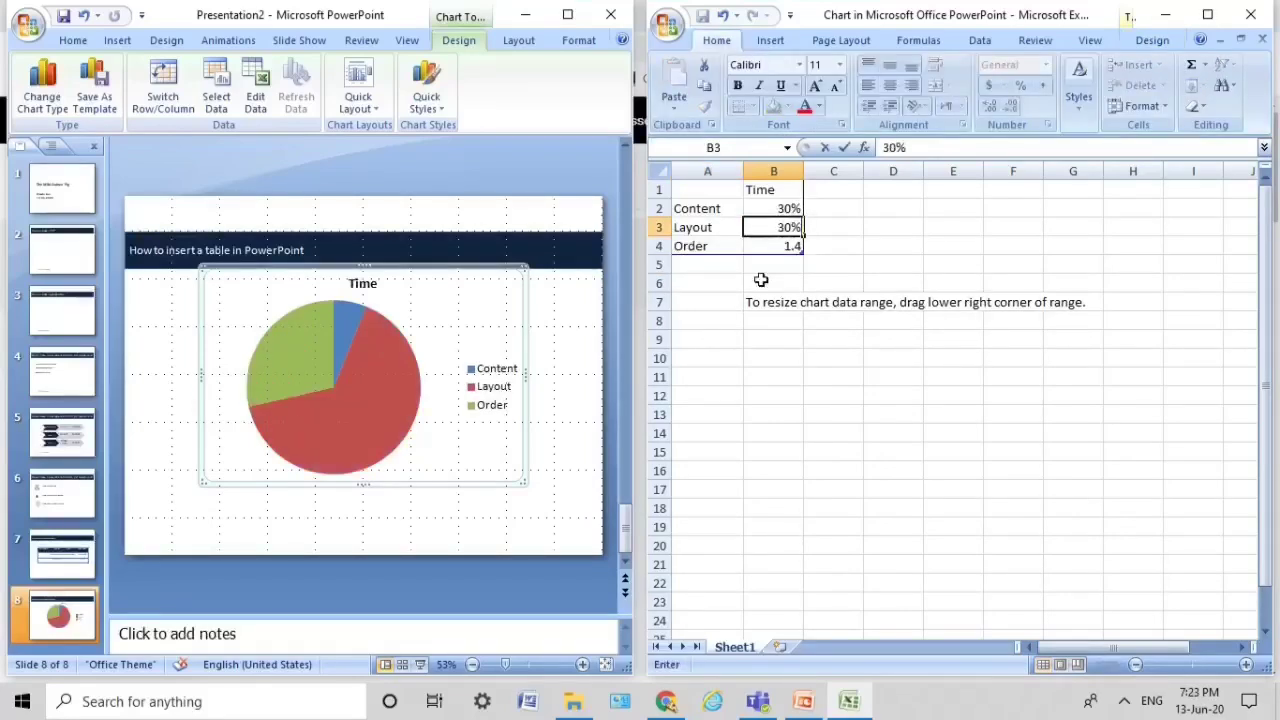
pyautogui.press('Return')
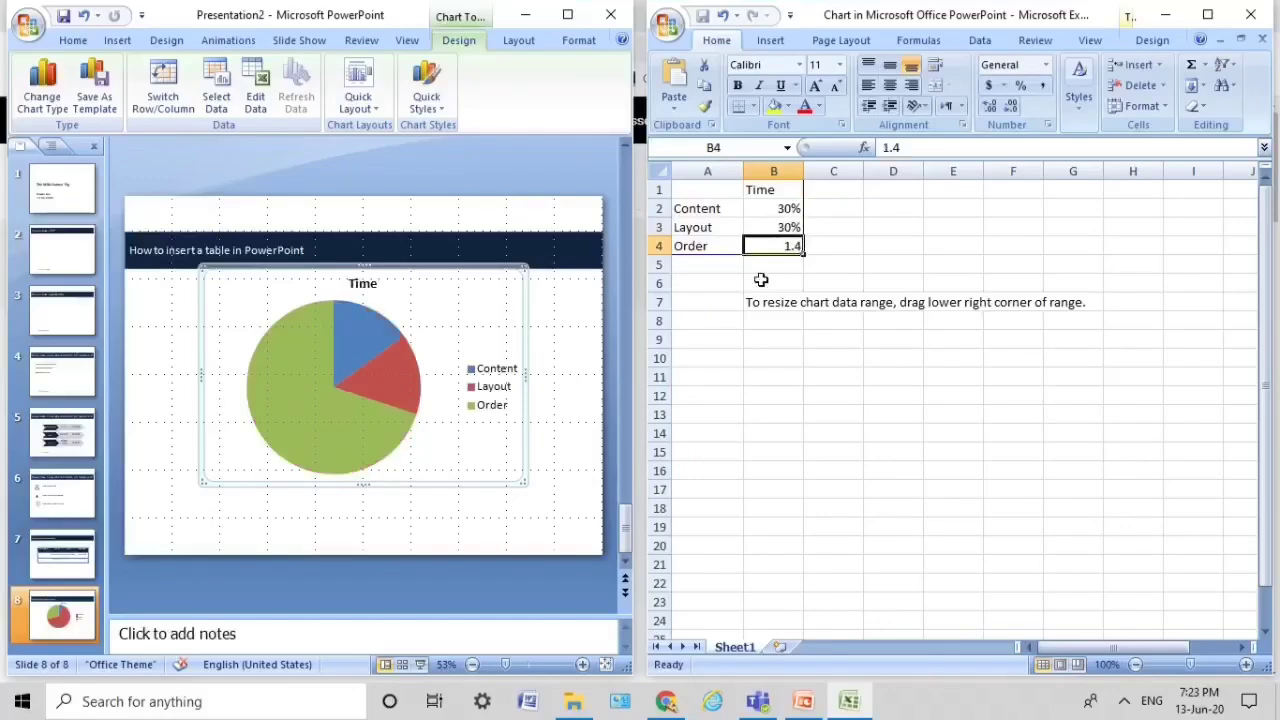
pyautogui.write('40')
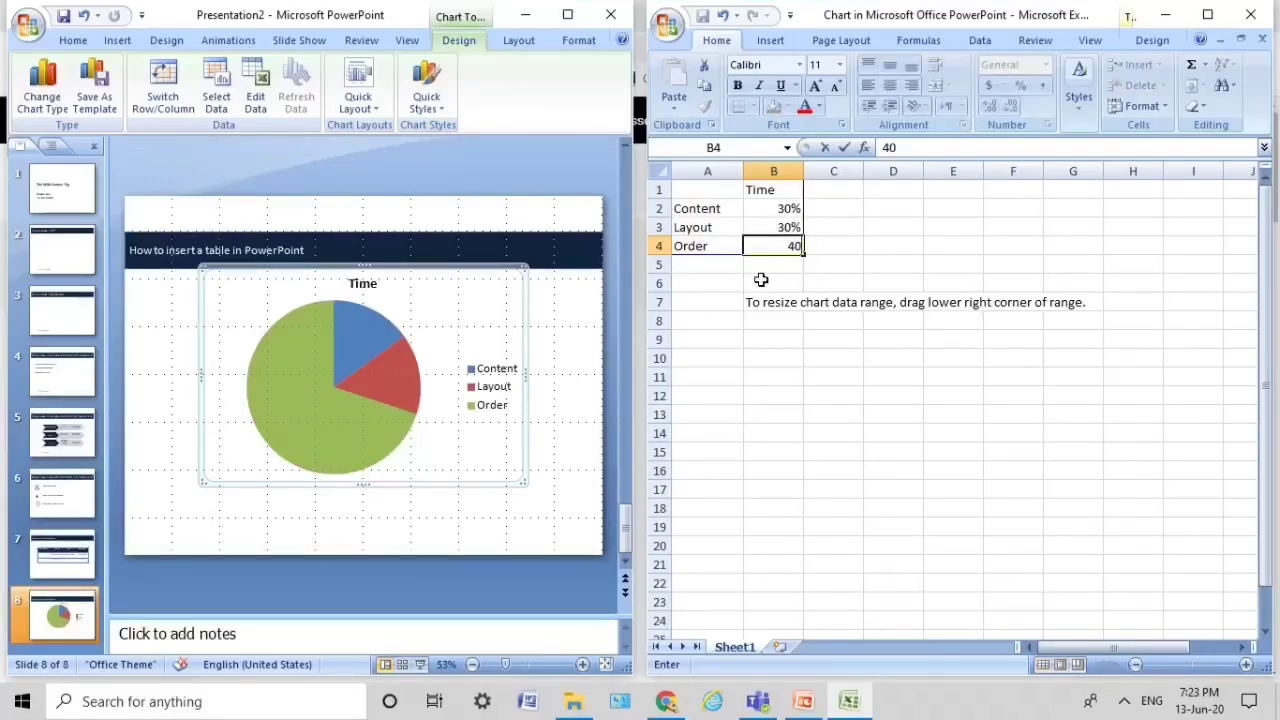
pyautogui.write('%')
pyautogui.press('Return')
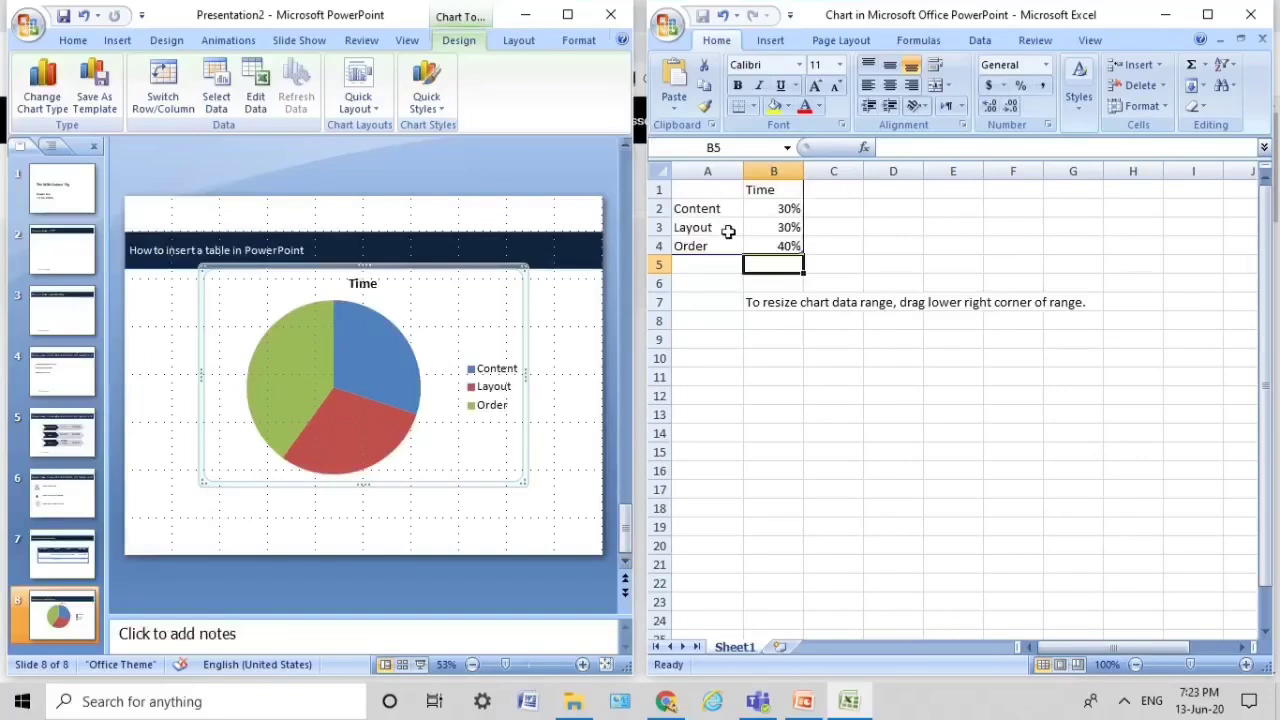
pyautogui.click(789, 303)
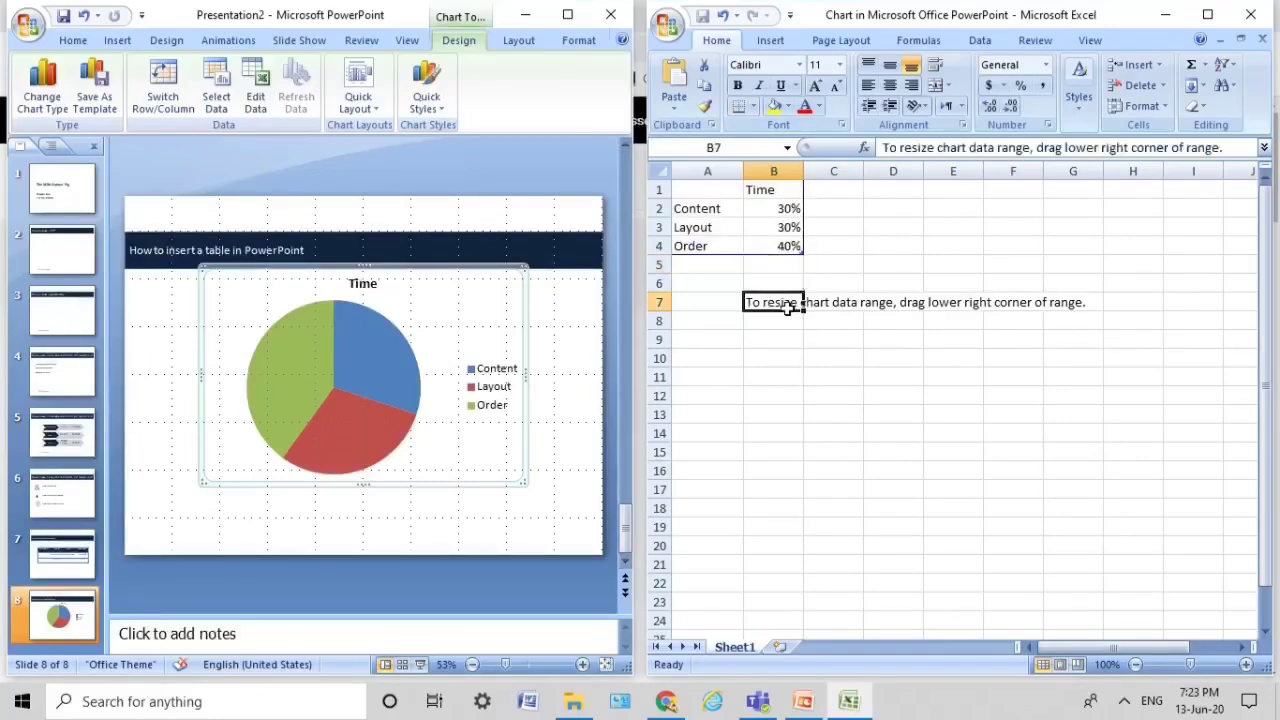
pyautogui.click(615, 377)
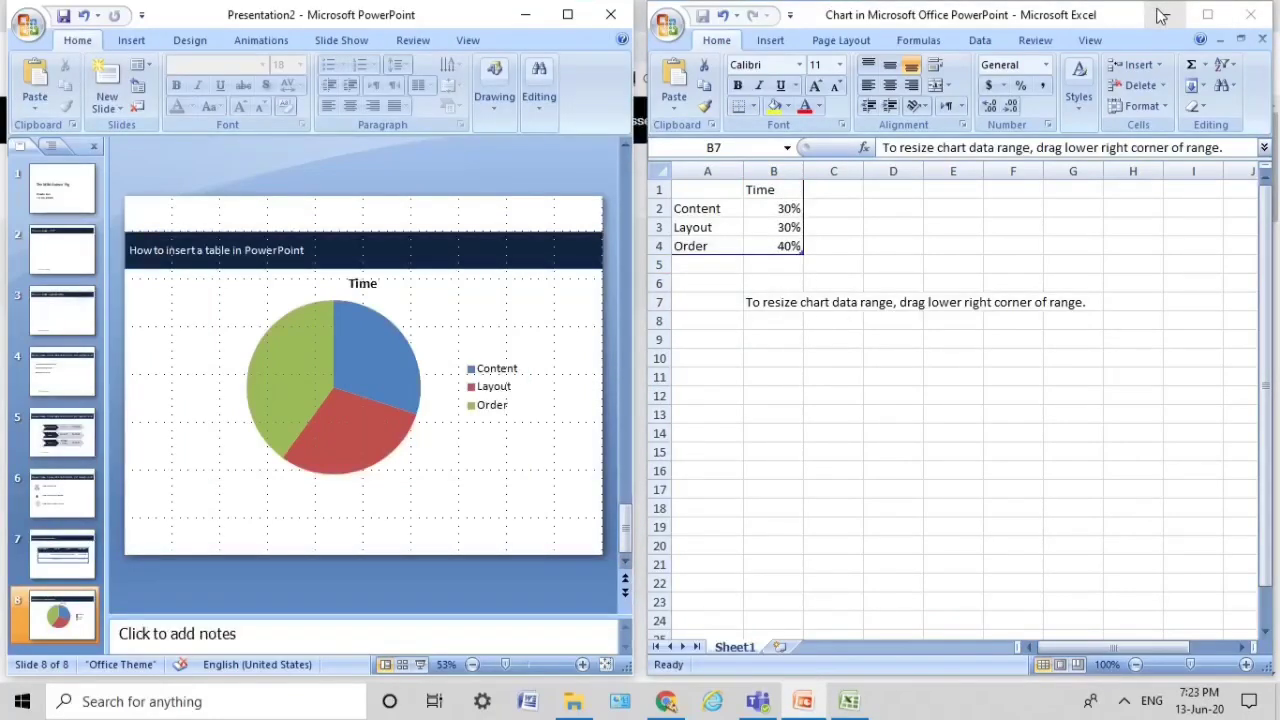
pyautogui.click(1161, 15)
# - Maximize PowerPoint and shrink the Time pie chart on slide 8 by its corner
pyautogui.click(567, 14)
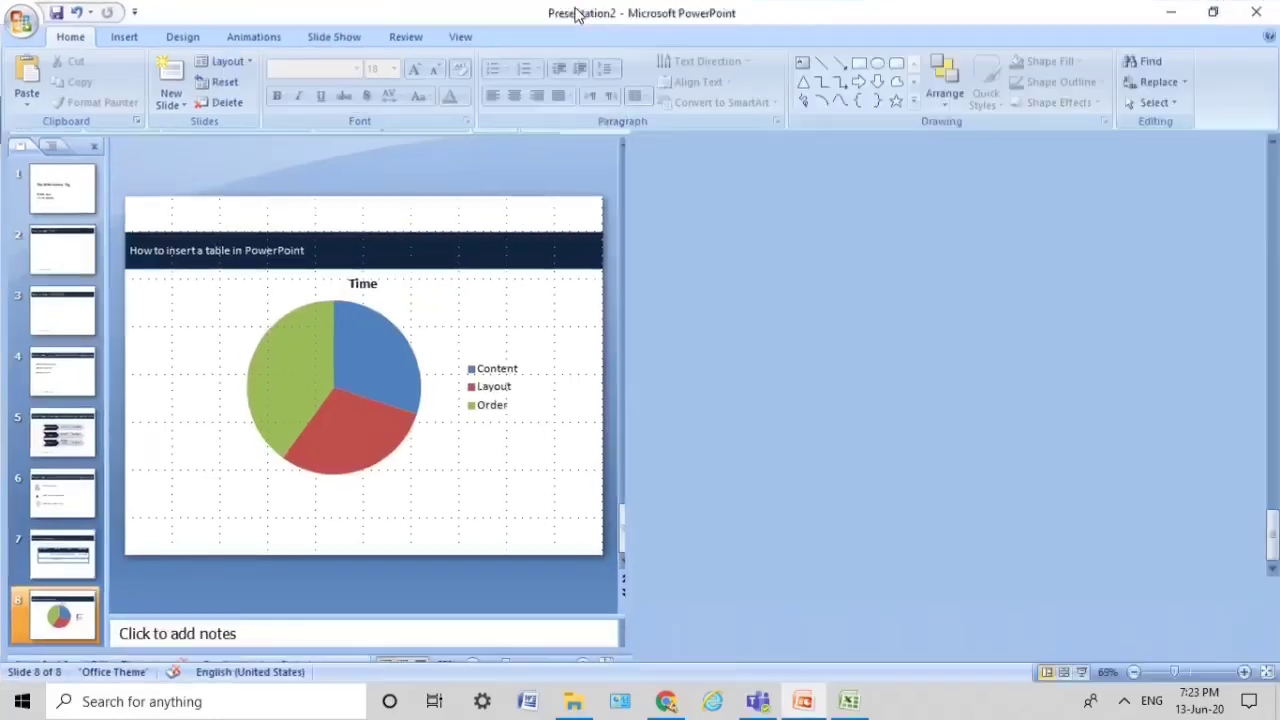
pyautogui.click(714, 386)
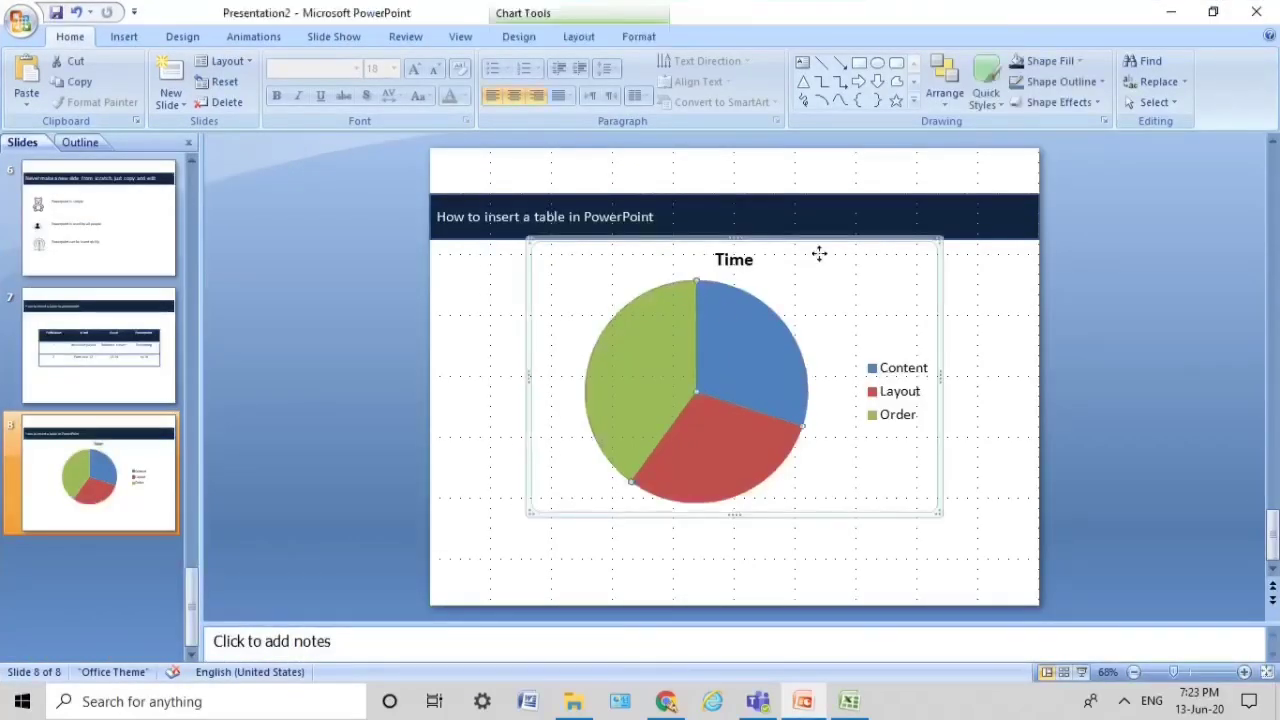
pyautogui.moveTo(935, 240); pyautogui.dragTo(905, 303)
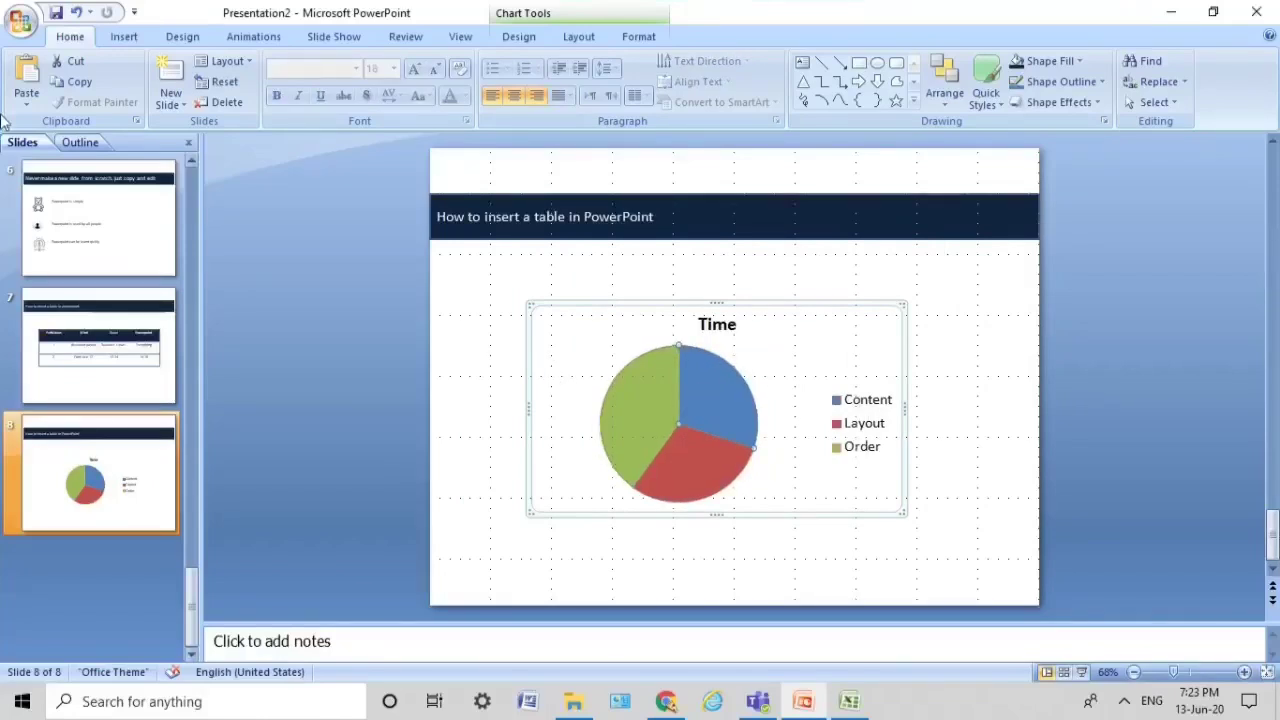
pyautogui.click(174, 38)
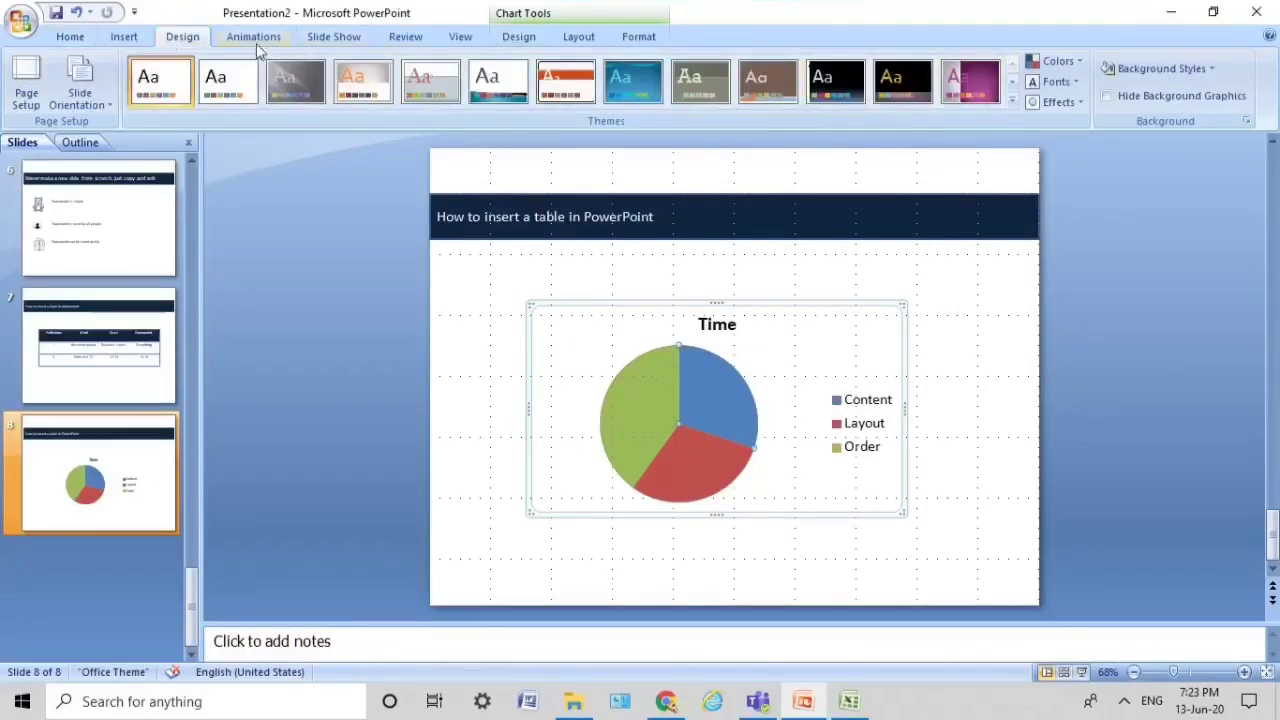
pyautogui.click(530, 40)
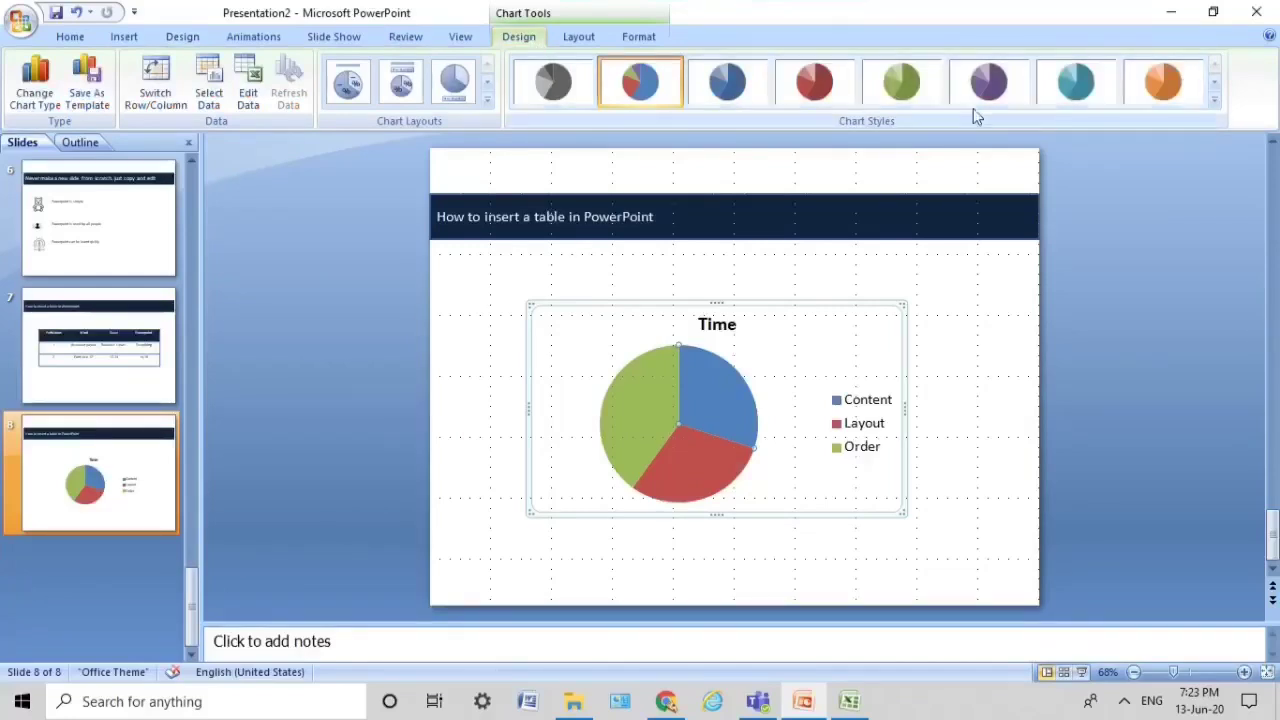
# - Apply the blue chart style and add percentage data labels to the pie
pyautogui.click(728, 86)
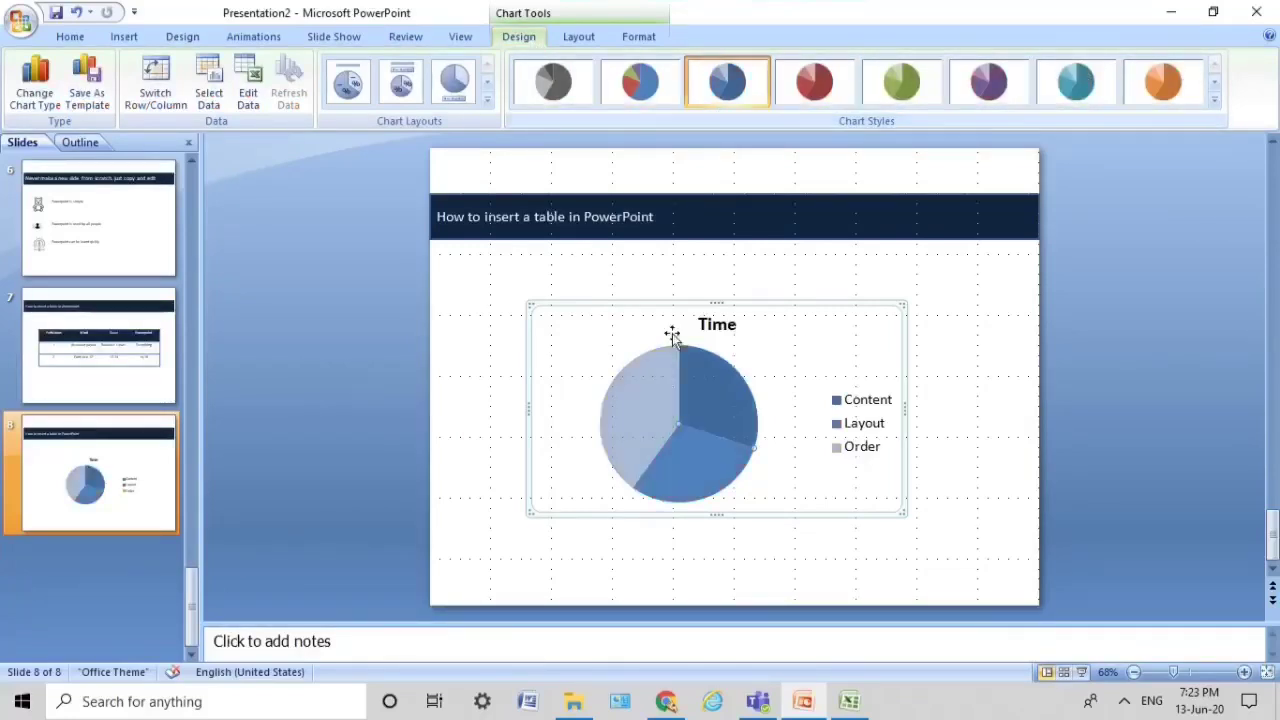
pyautogui.click(955, 470)
pyautogui.click(690, 404)
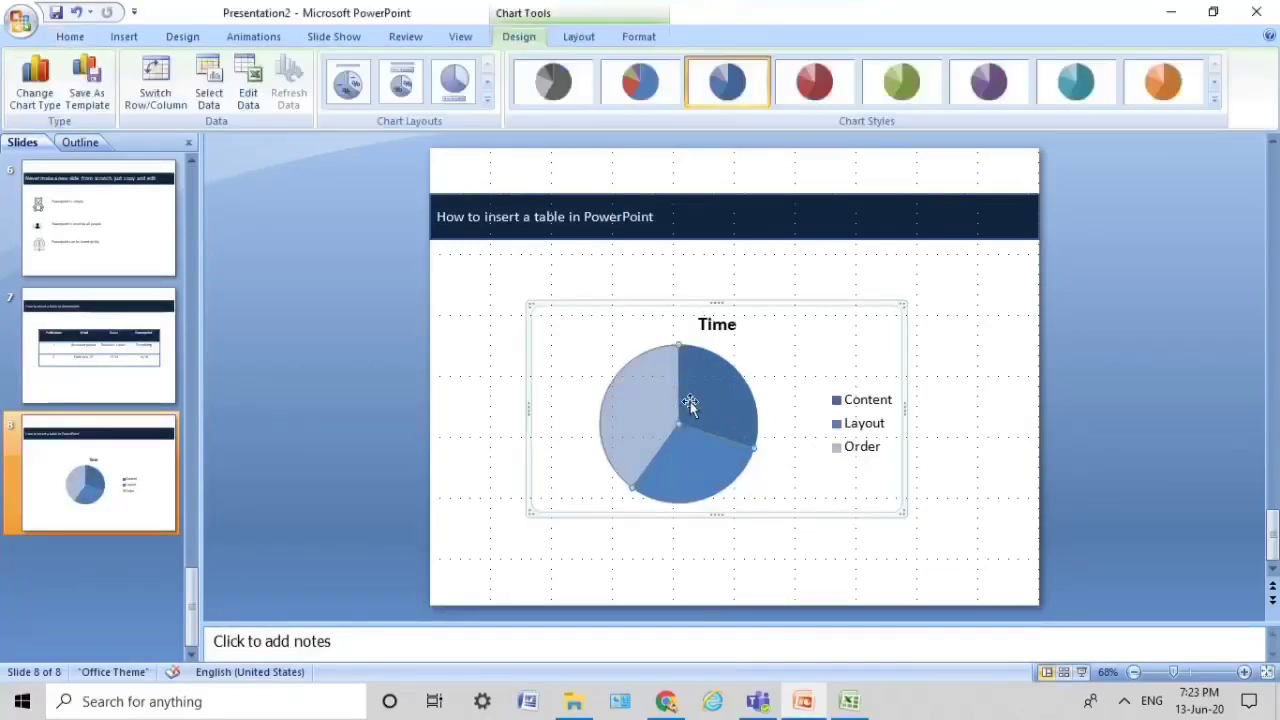
pyautogui.rightClick(697, 398)
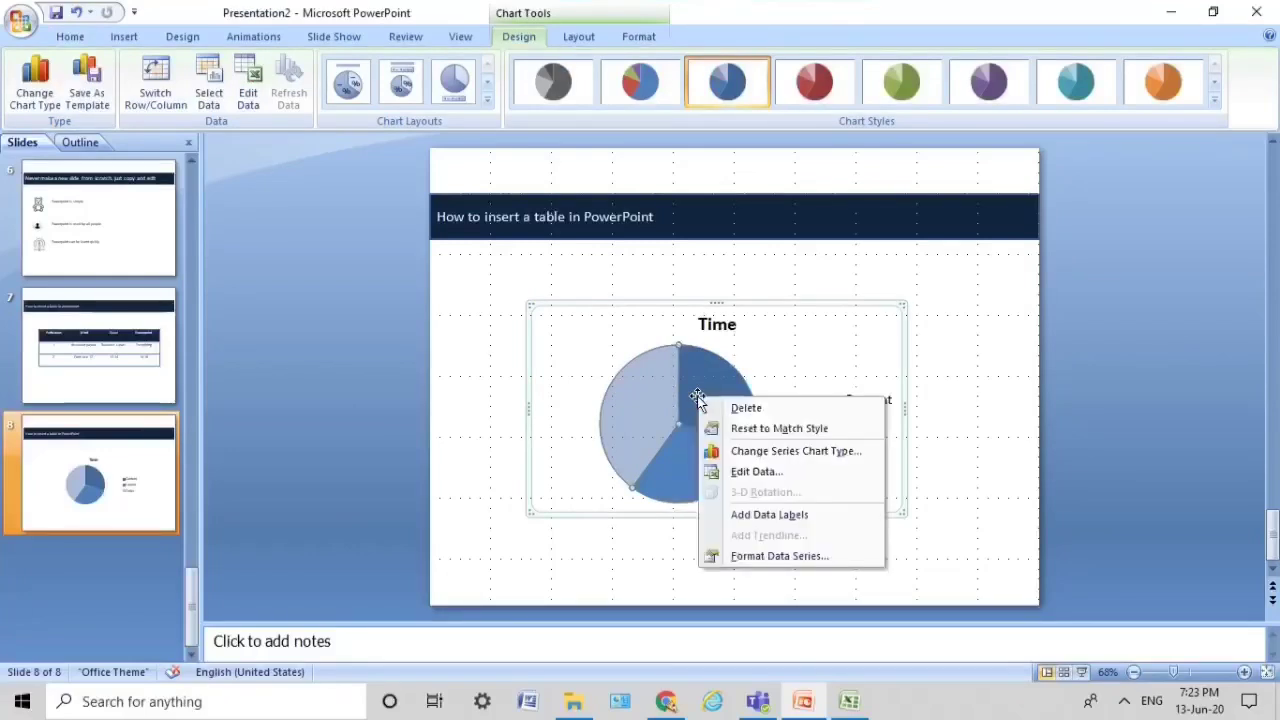
pyautogui.click(790, 512)
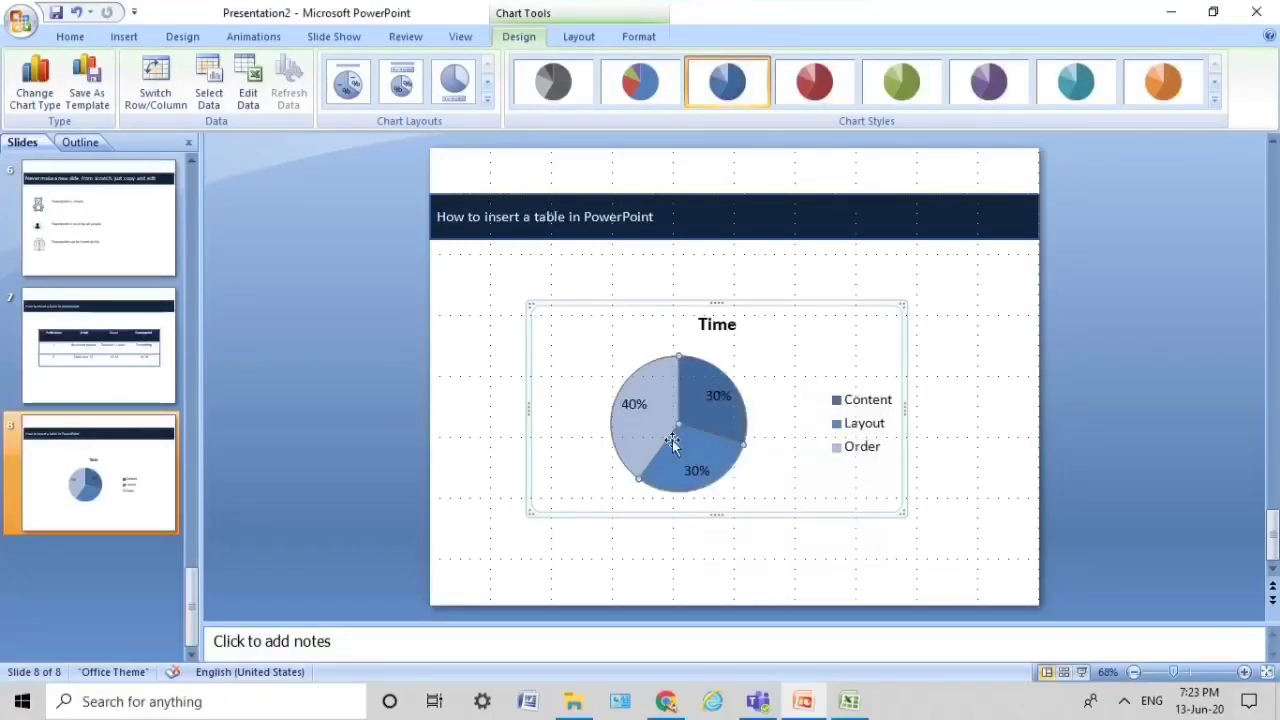
# - Move the two 30% labels and the 40% label outside the pie
pyautogui.click(692, 472)
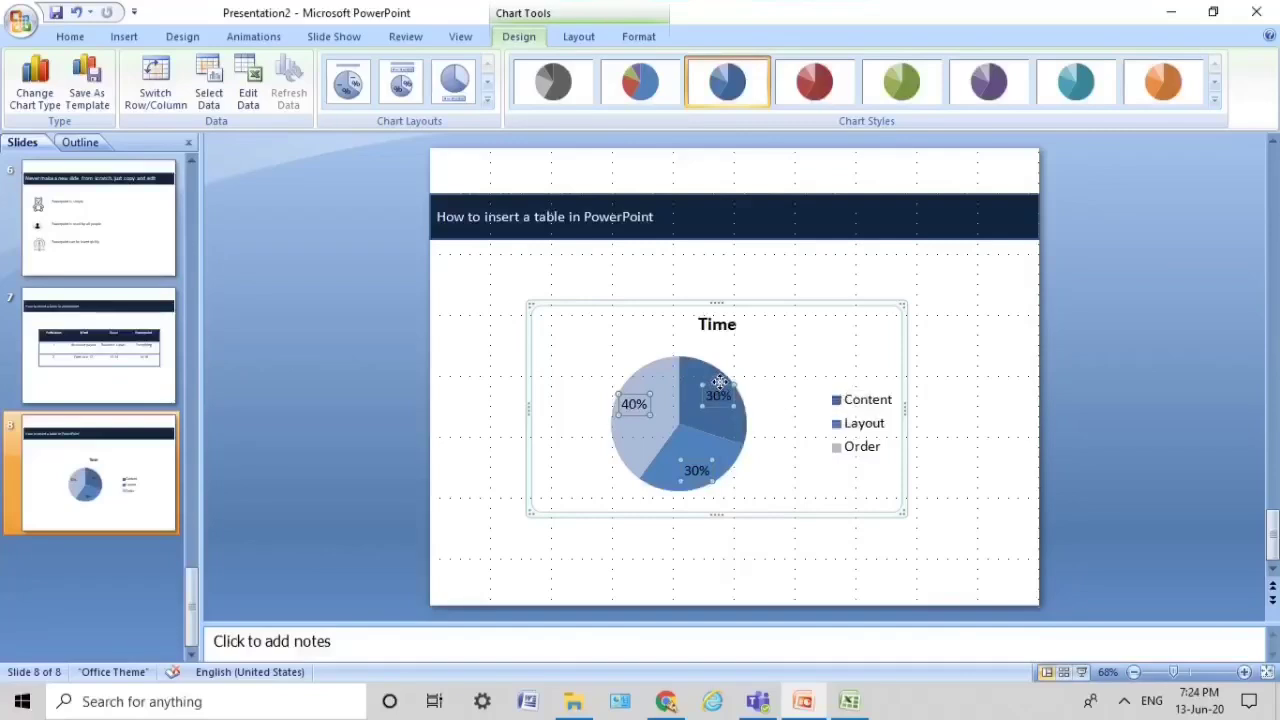
pyautogui.moveTo(718, 384); pyautogui.dragTo(754, 356)
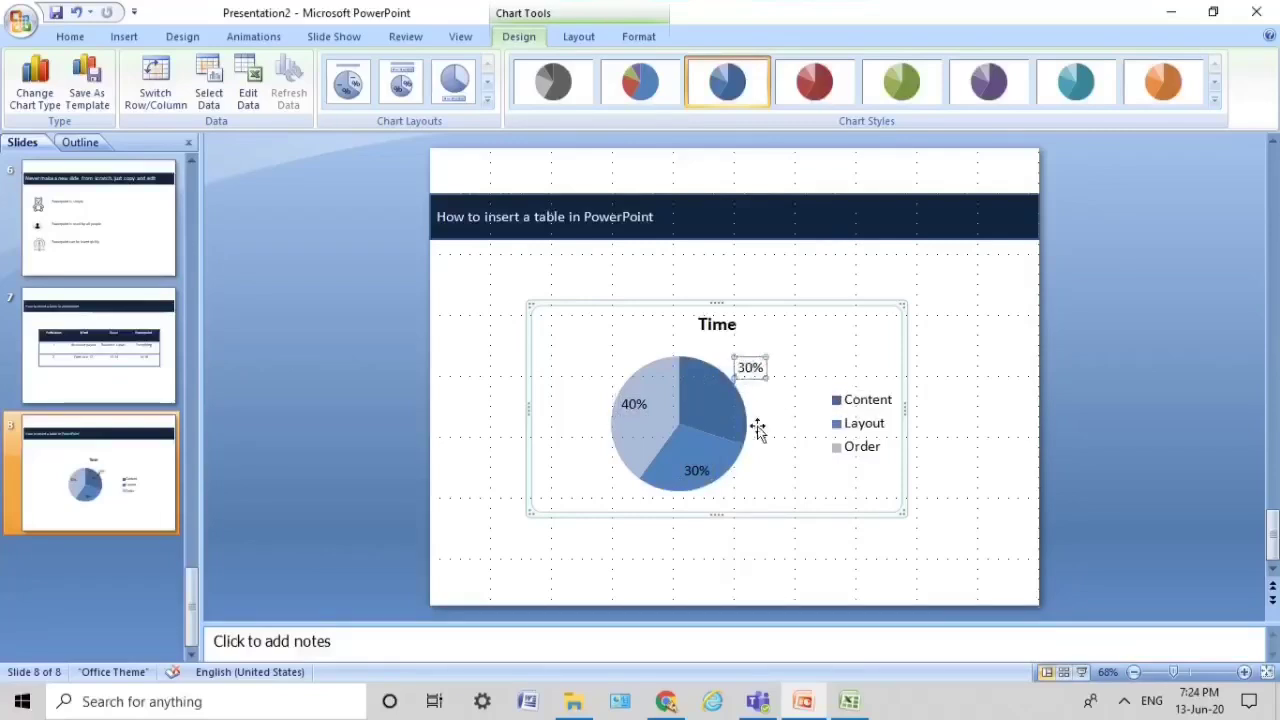
pyautogui.click(700, 469)
pyautogui.moveTo(705, 460); pyautogui.dragTo(753, 478)
pyautogui.click(648, 410)
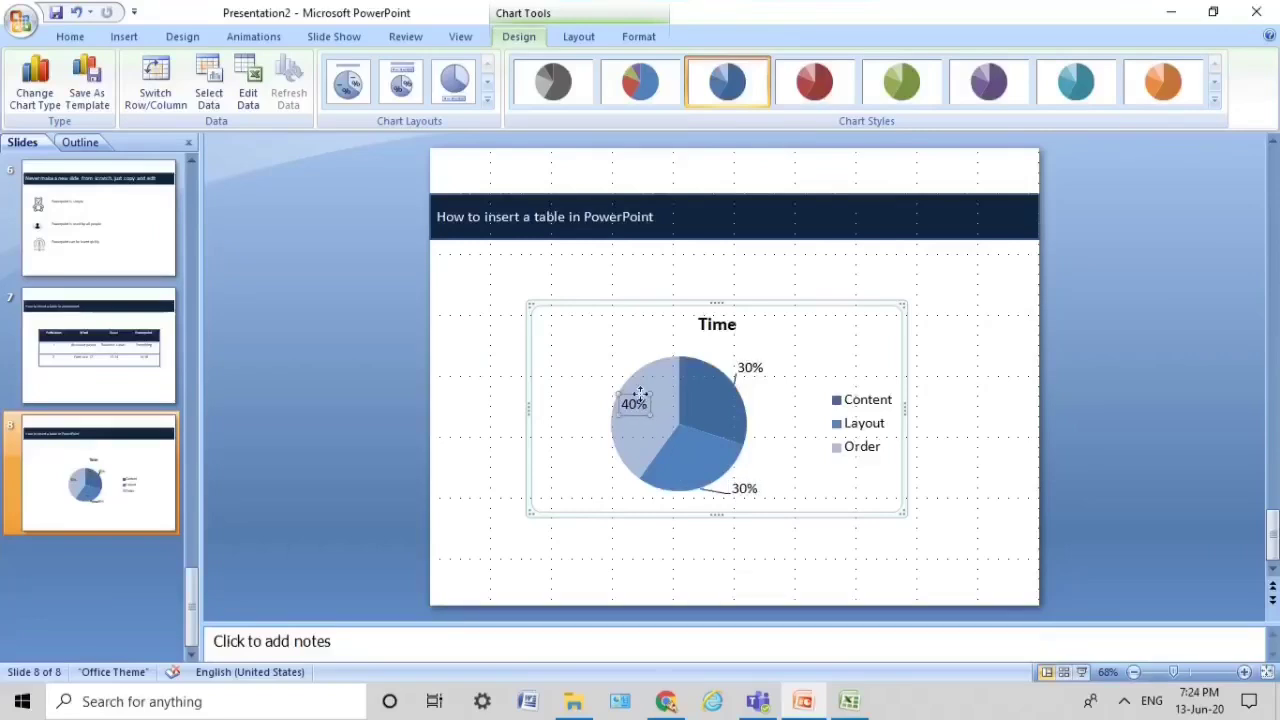
pyautogui.moveTo(640, 393); pyautogui.dragTo(607, 366)
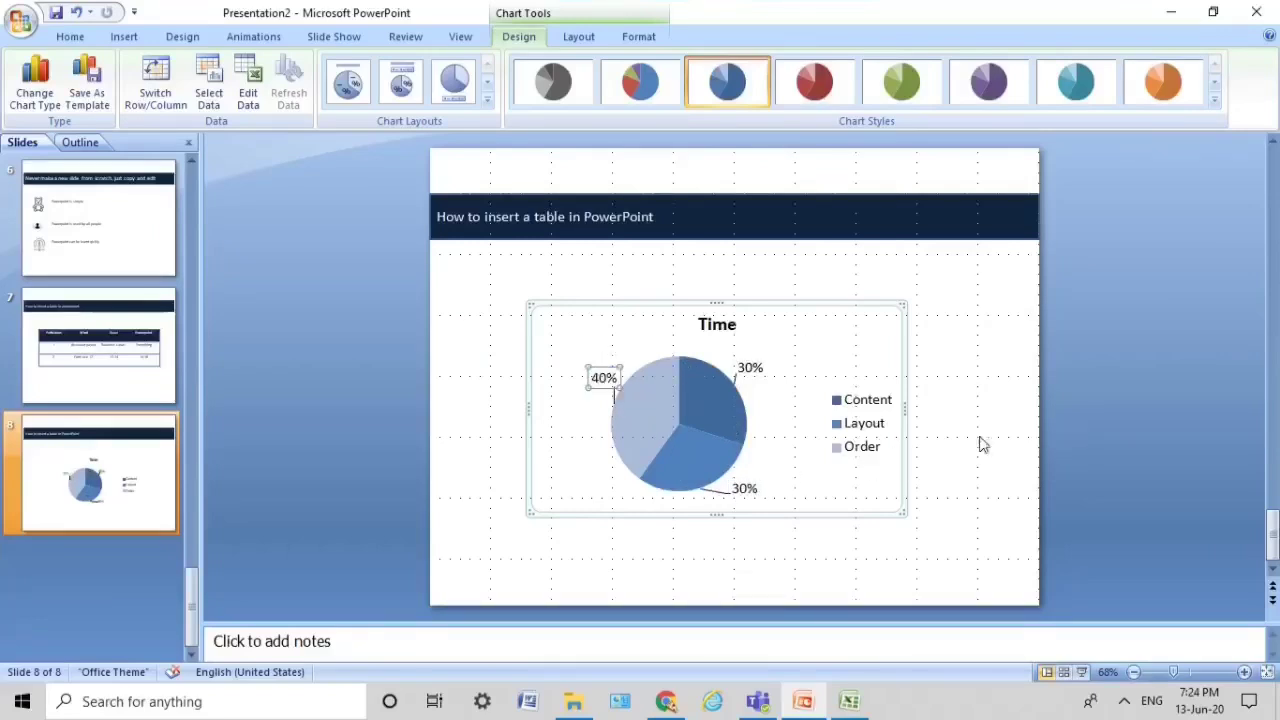
# - Move the chart up-left and enlarge it toward the bottom right
pyautogui.click(981, 444)
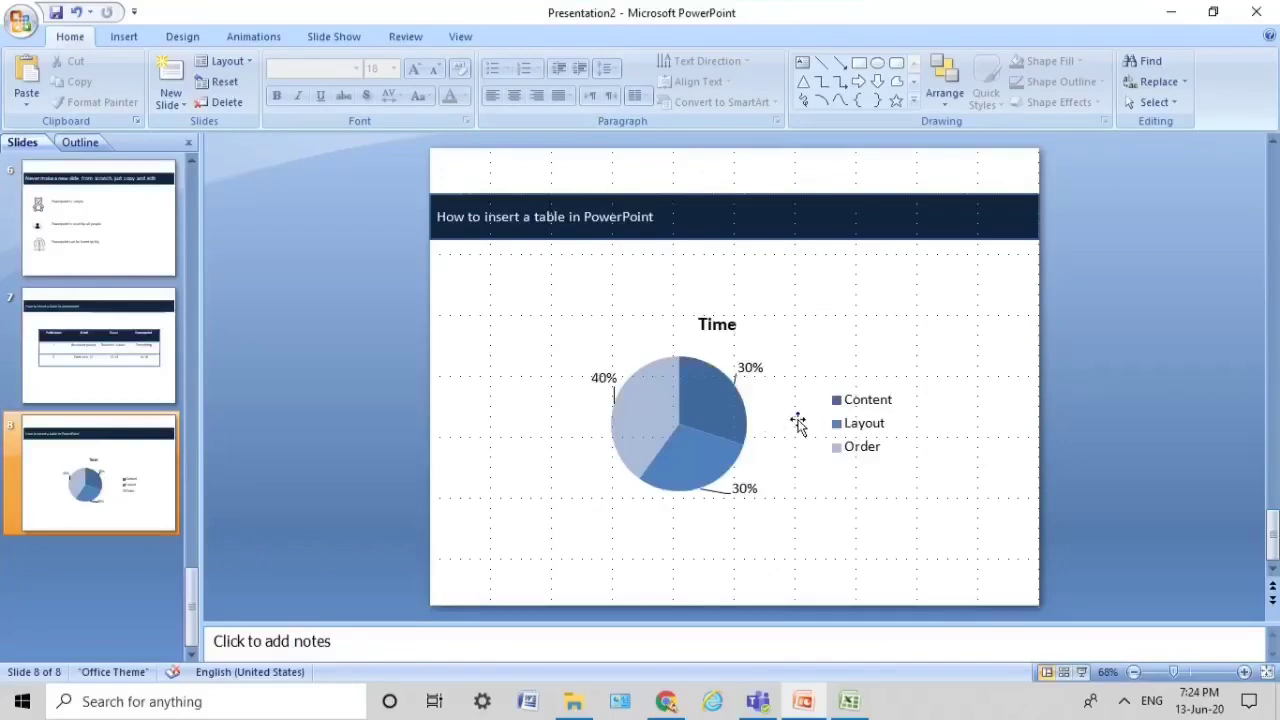
pyautogui.click(797, 423)
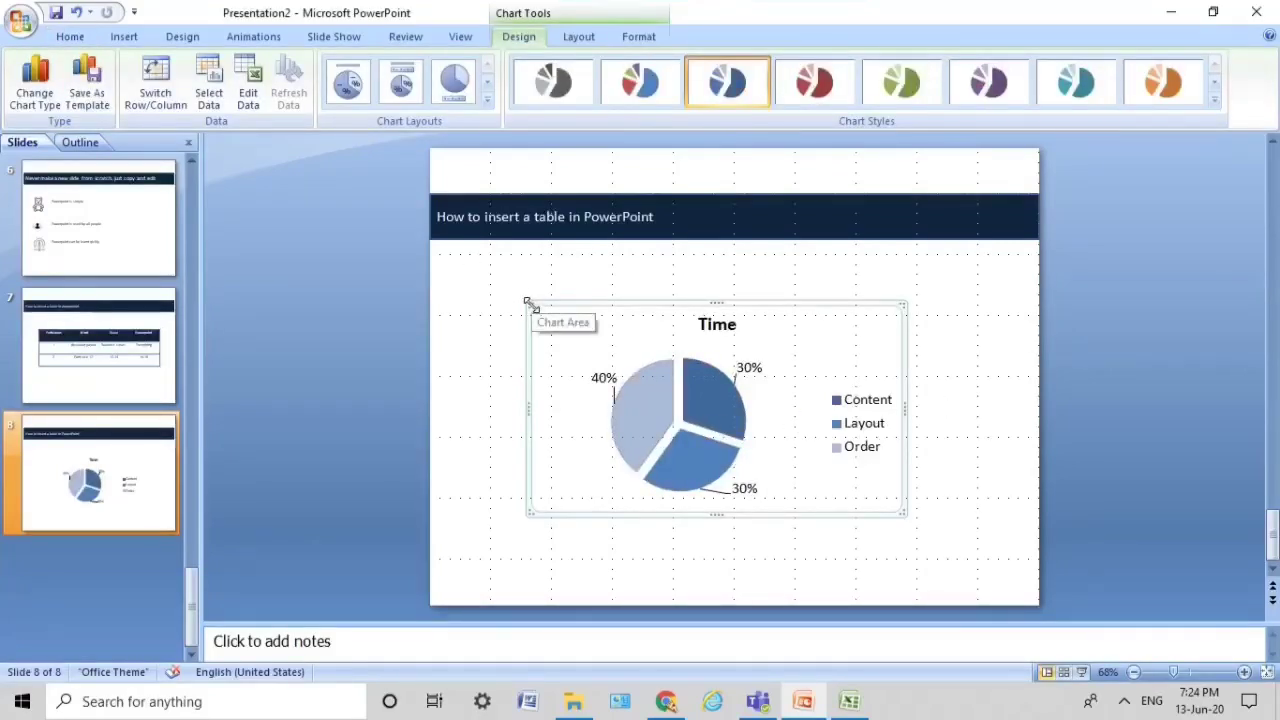
pyautogui.moveTo(528, 306); pyautogui.dragTo(468, 281)
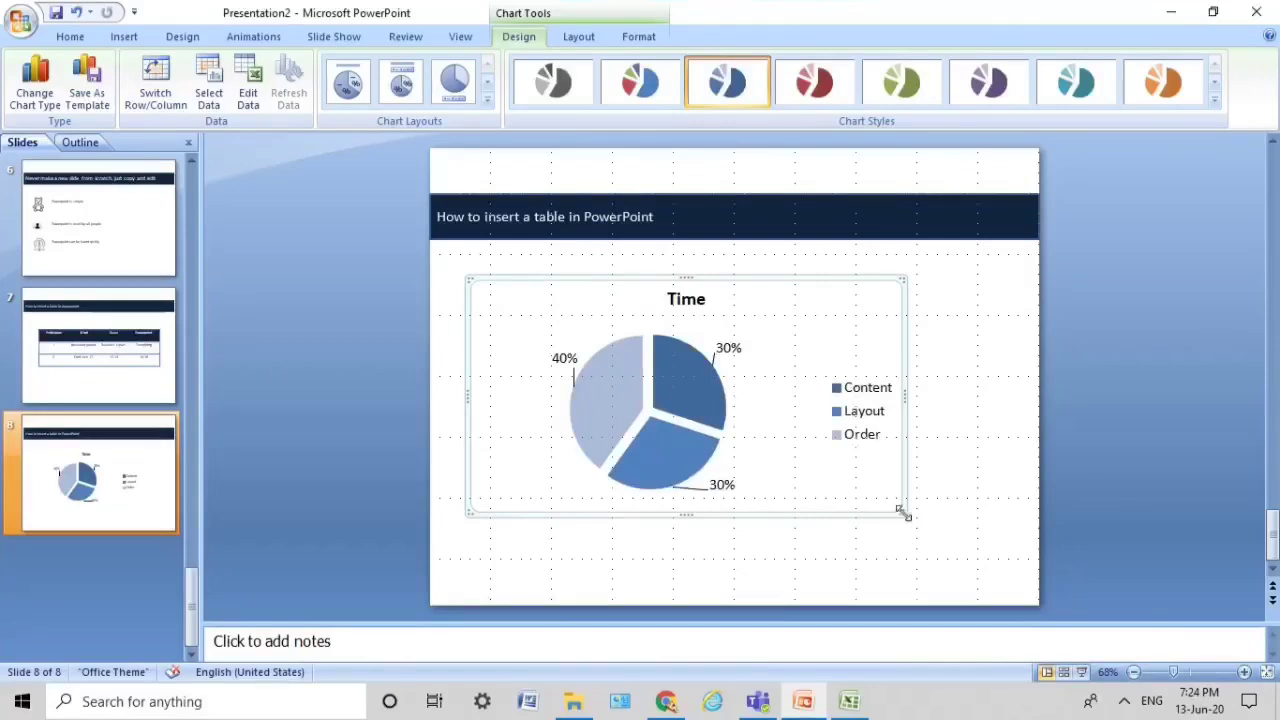
pyautogui.moveTo(903, 512); pyautogui.dragTo(982, 538)
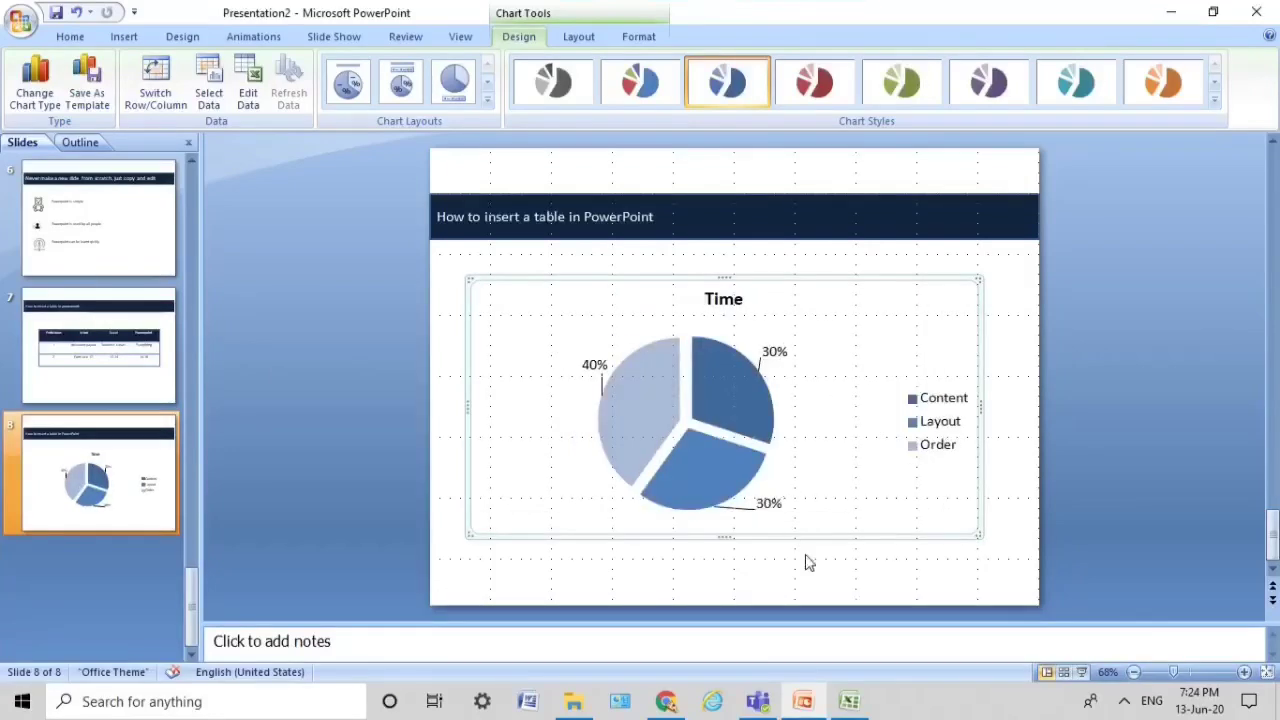
pyautogui.click(808, 563)
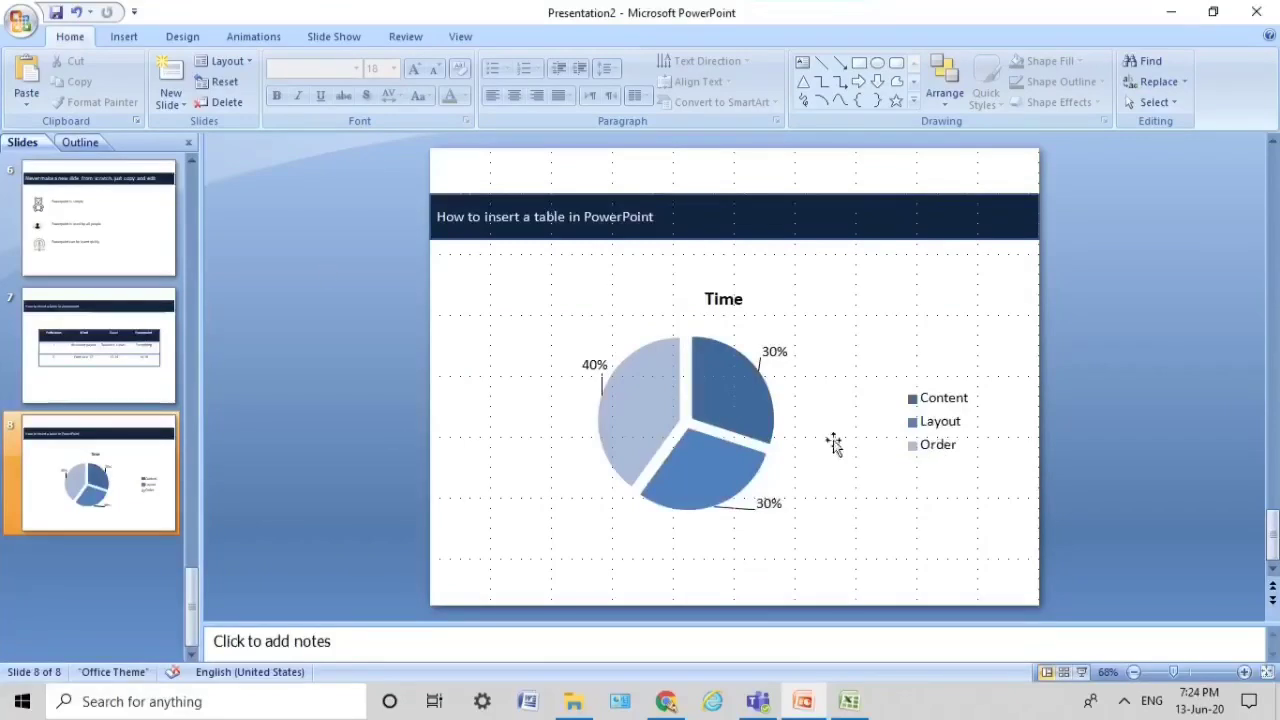
# - Duplicate the chart slide as slide 9 and retitle it 'How to insert a picture in powerpoint'
pyautogui.hotkey('ctrl', 'd')
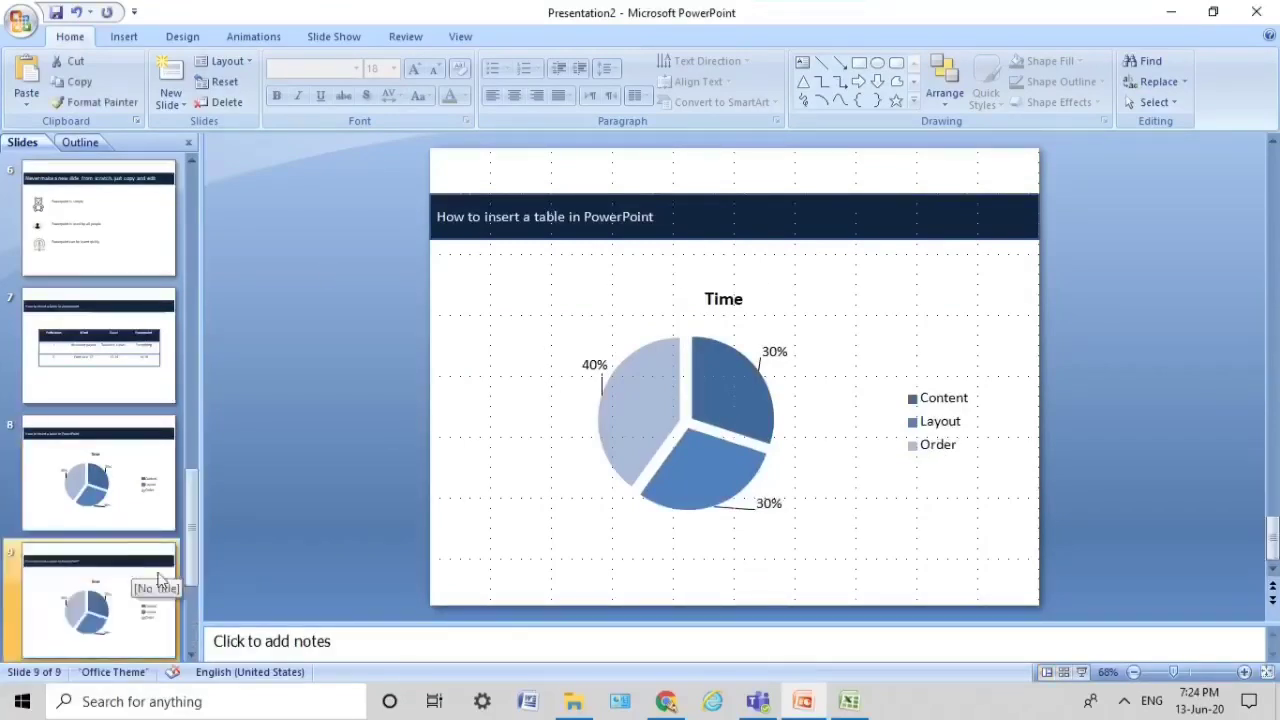
pyautogui.click(654, 217)
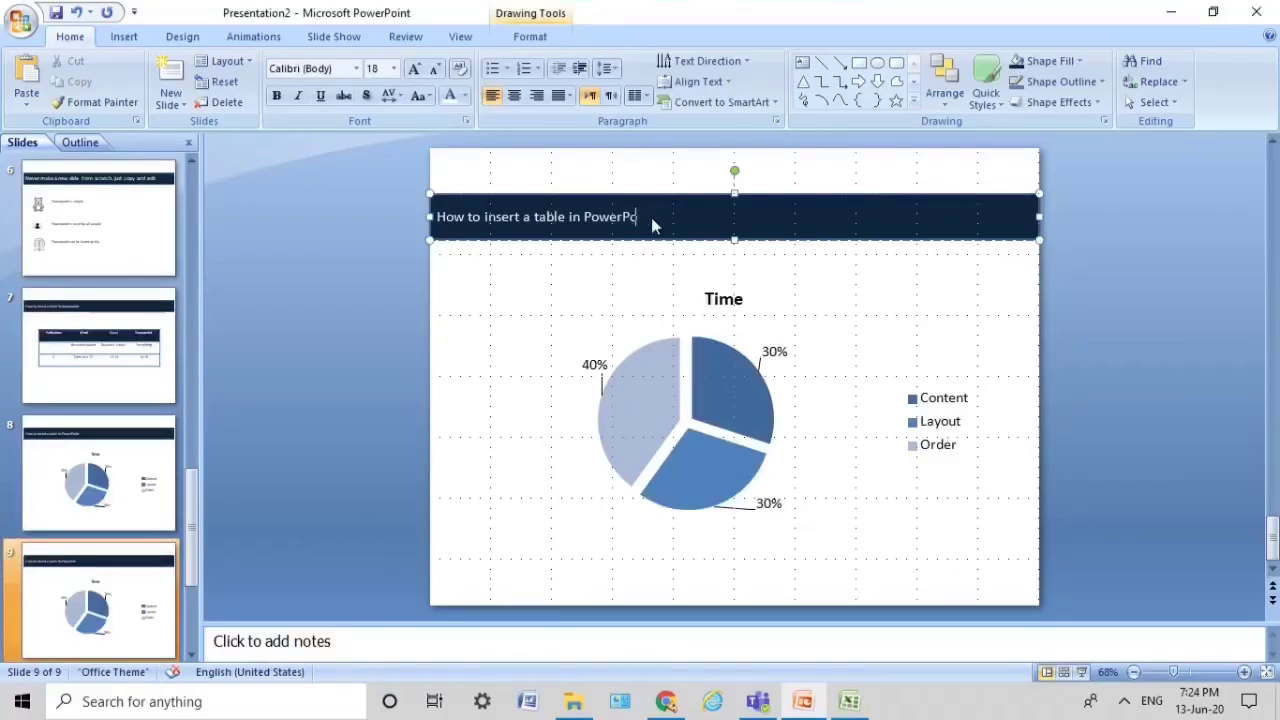
pyautogui.press('BackSpace')
pyautogui.press('BackSpace')
pyautogui.press('BackSpace')
pyautogui.press('BackSpace')
pyautogui.press('BackSpace')
pyautogui.press('BackSpace')
pyautogui.press('BackSpace')
pyautogui.press('BackSpace')
pyautogui.press('BackSpace')
pyautogui.press('BackSpace')
pyautogui.press('BackSpace')
pyautogui.press('BackSpace')
pyautogui.press('BackSpace')
pyautogui.press('BackSpace')
pyautogui.press('BackSpace')
pyautogui.press('BackSpace')
pyautogui.write('p')
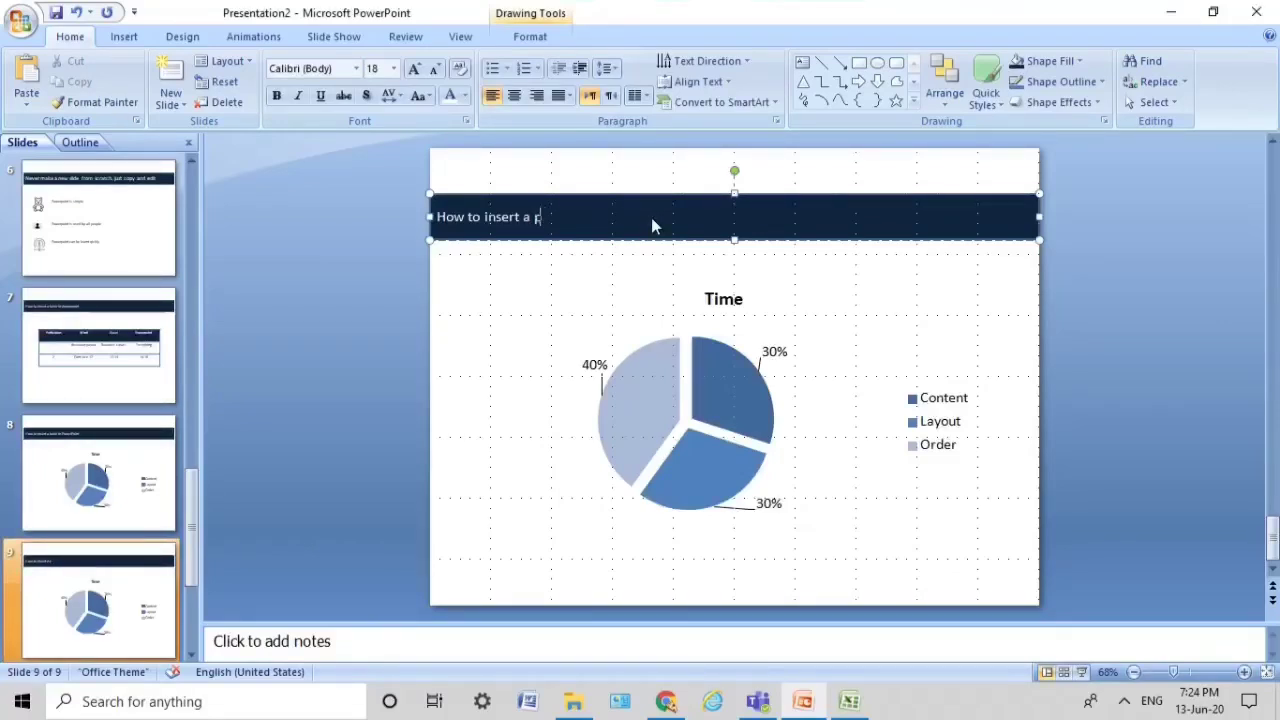
pyautogui.write('icture in powerpoint')
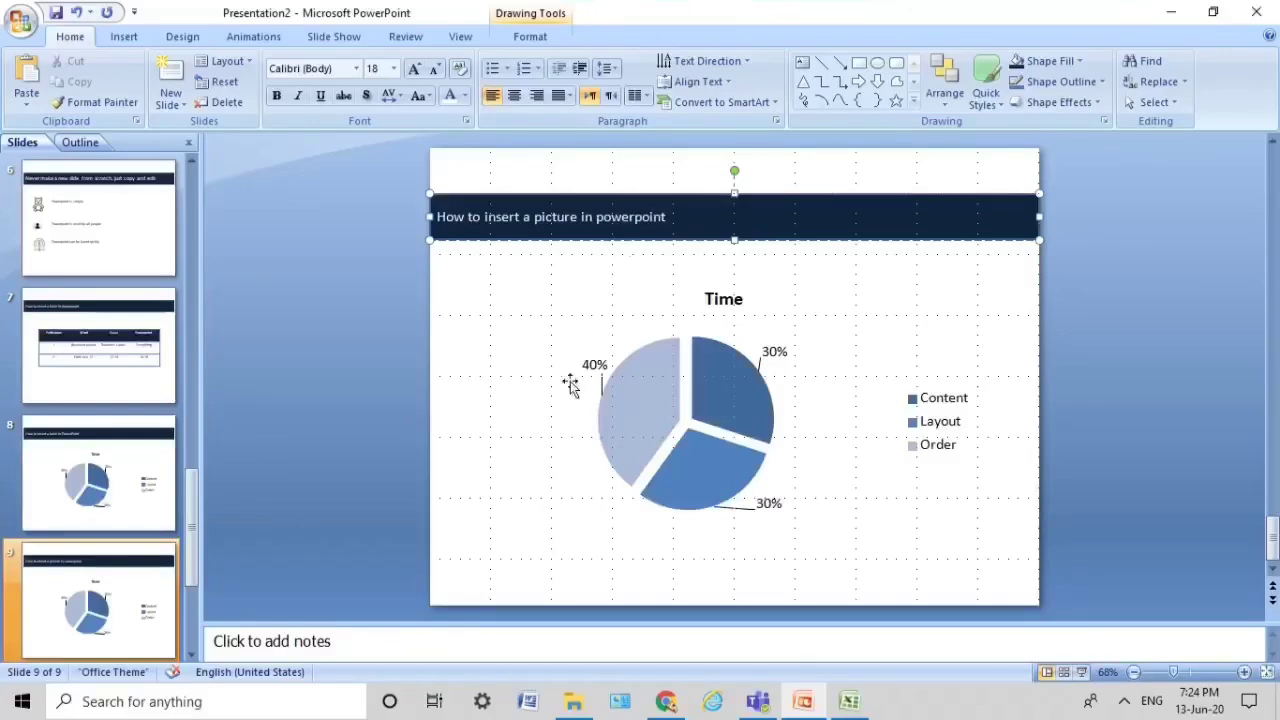
pyautogui.click(514, 302)
pyautogui.hotkey('alt', 'Tab')
pyautogui.click(450, 47)
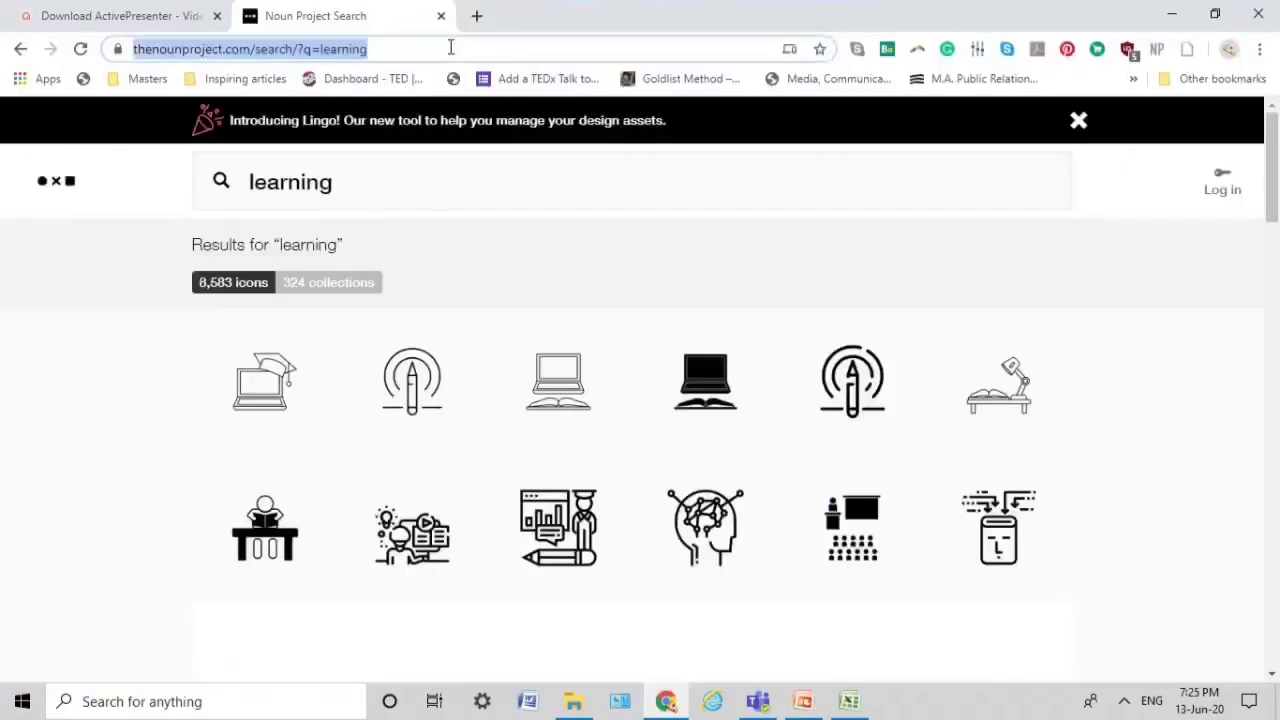
# - Search Google Images for 'guineapig cartoon' and save a guinea pig image
pyautogui.press('BackSpace')
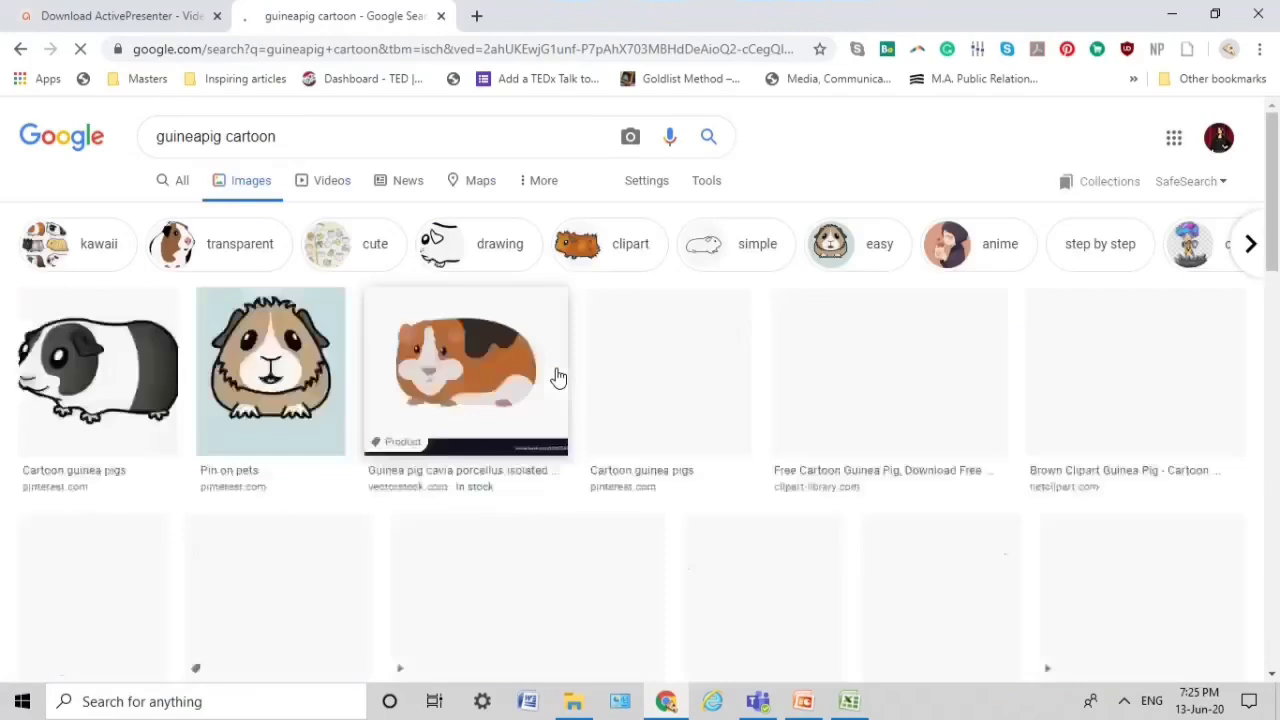
pyautogui.rightClick(405, 300)
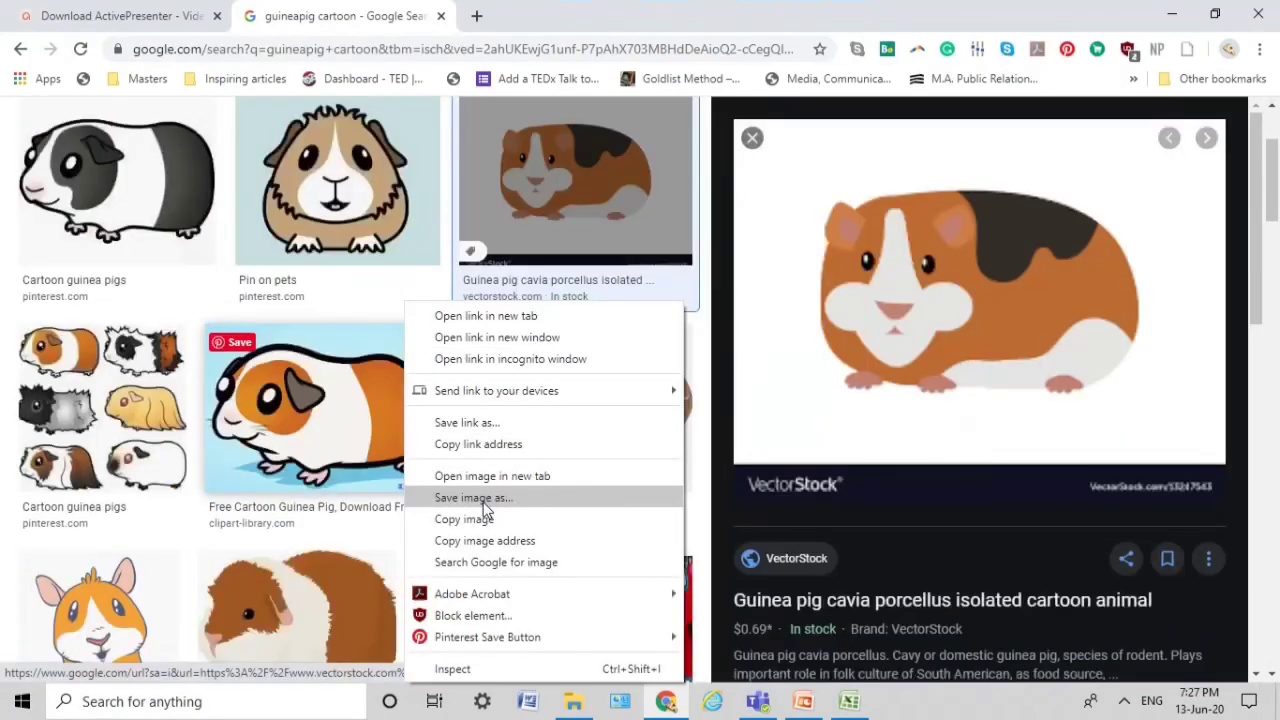
pyautogui.click(481, 499)
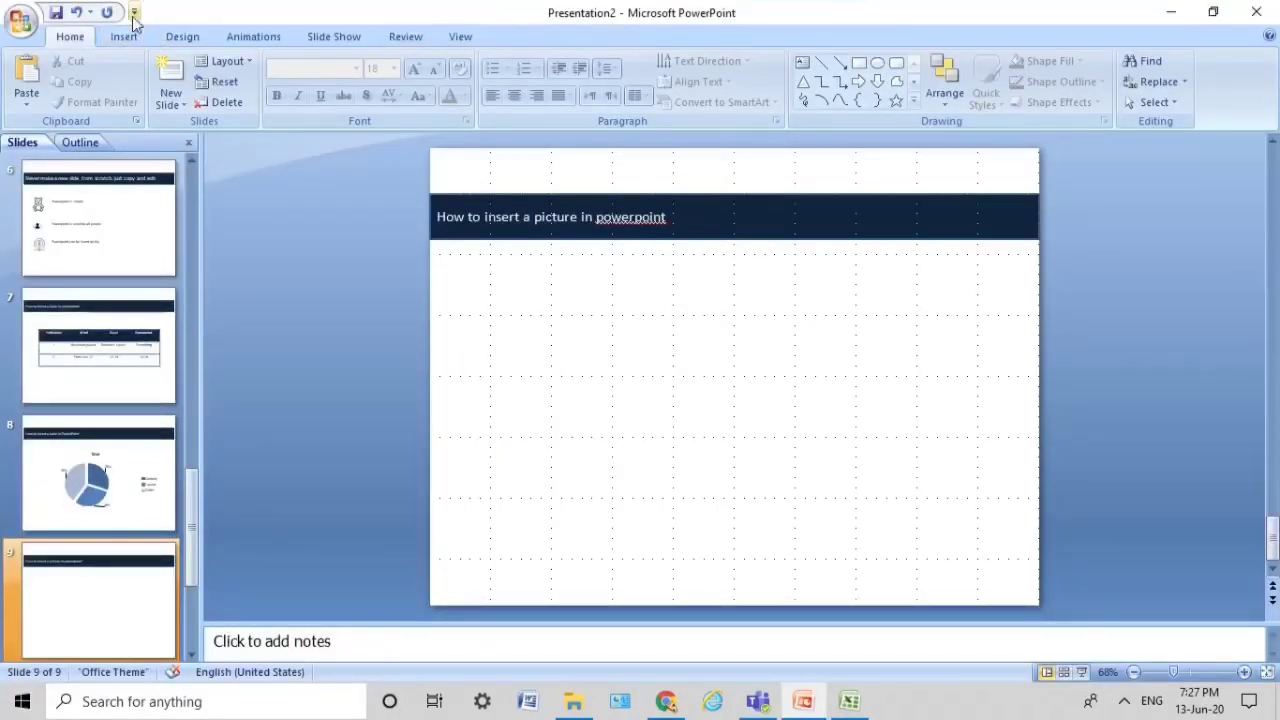
# - Insert the 'download' guinea pig picture from the Desktop onto slide 9
pyautogui.click(130, 40)
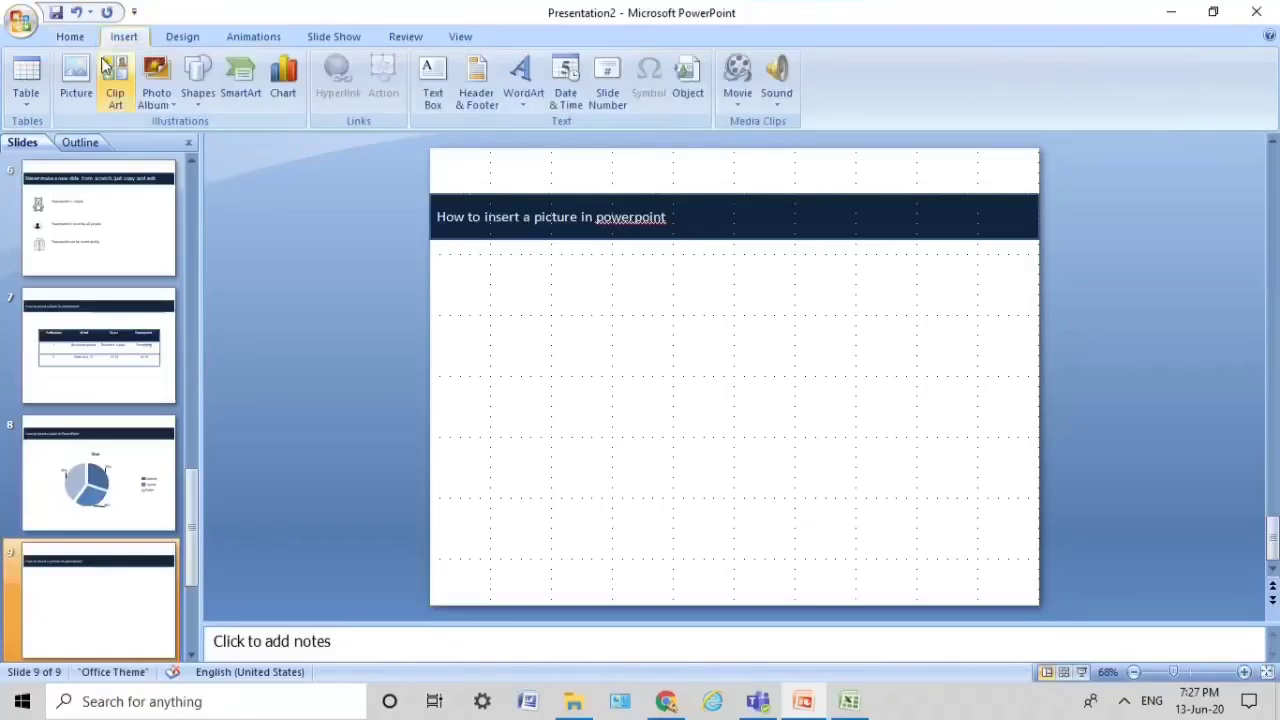
pyautogui.click(84, 78)
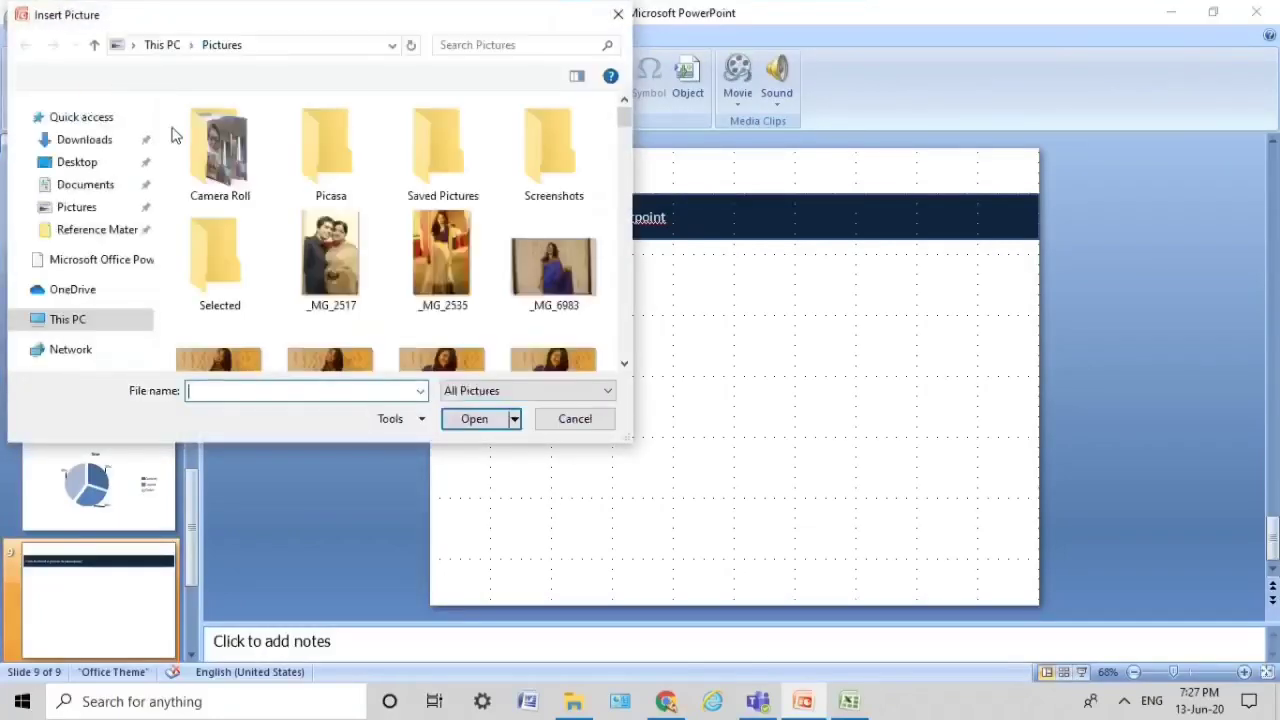
pyautogui.click(78, 156)
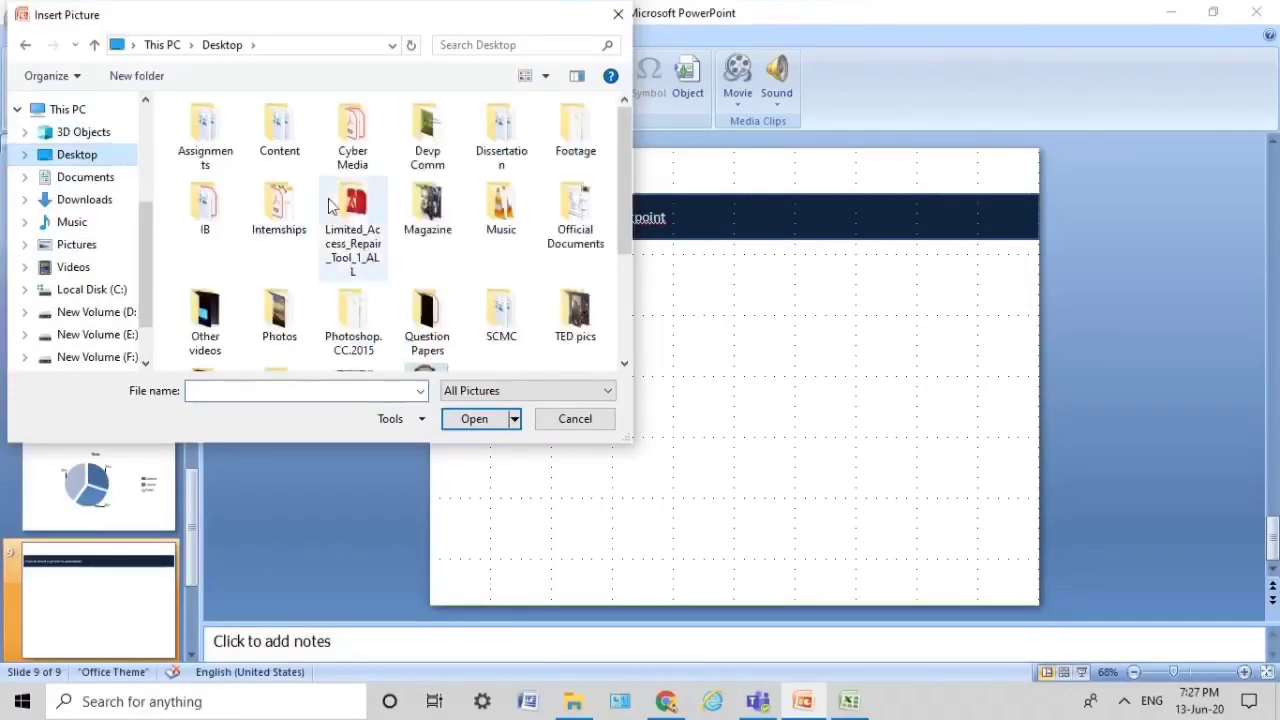
pyautogui.moveTo(626, 211); pyautogui.dragTo(620, 350)
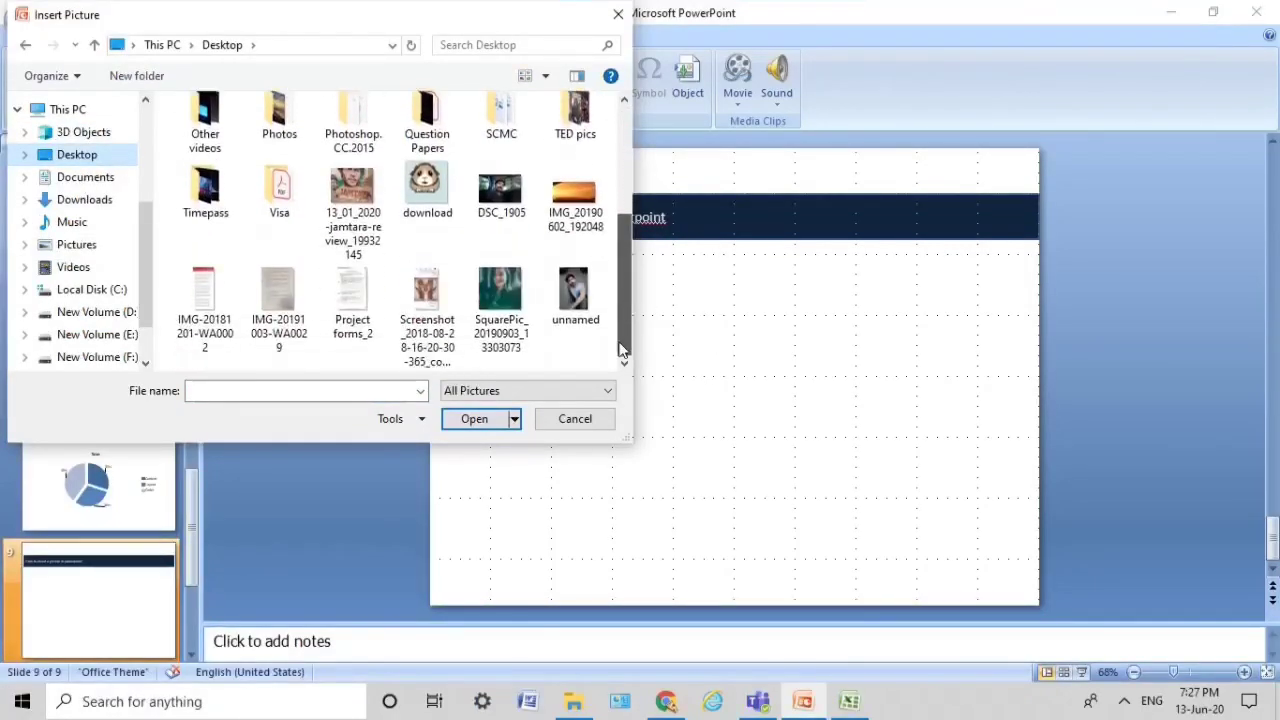
pyautogui.click(427, 190)
pyautogui.click(476, 420)
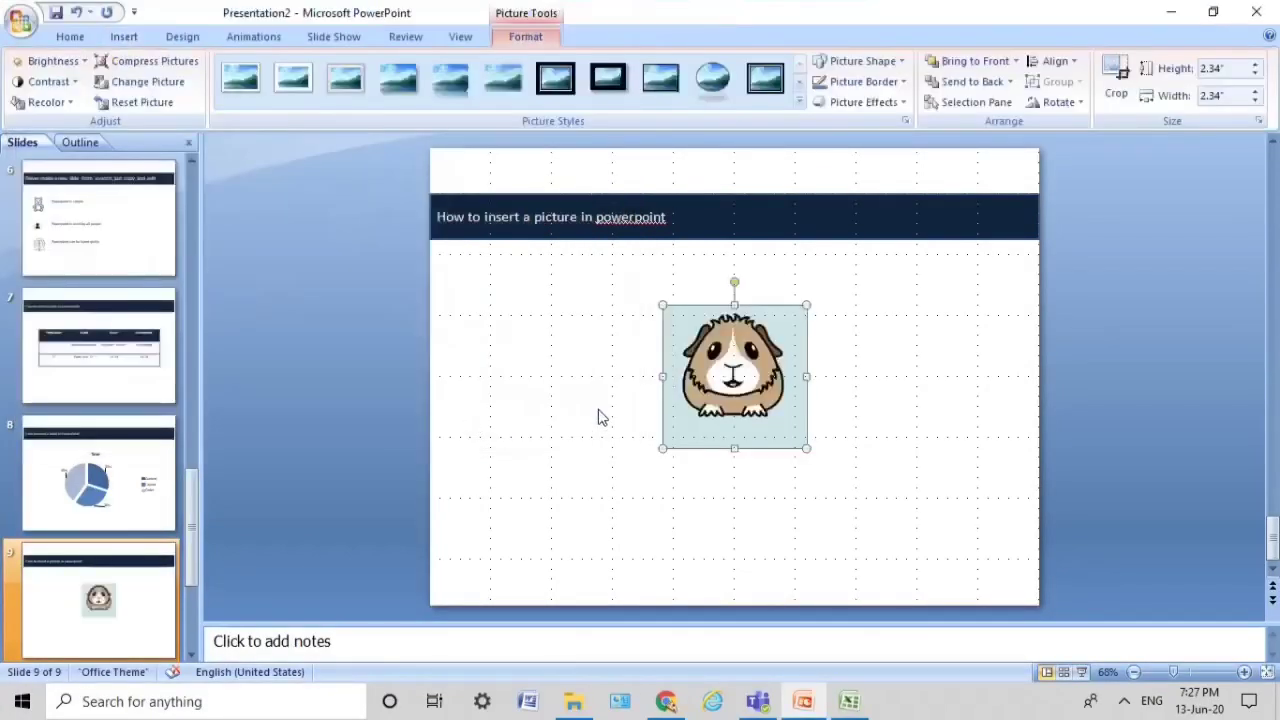
# - Reposition and resize the guinea pig picture to about 8.17 x 4.83 inches
pyautogui.moveTo(801, 447); pyautogui.dragTo(985, 594)
pyautogui.moveTo(886, 491); pyautogui.dragTo(666, 444)
pyautogui.moveTo(760, 402); pyautogui.dragTo(979, 400)
pyautogui.moveTo(724, 544); pyautogui.dragTo(726, 569)
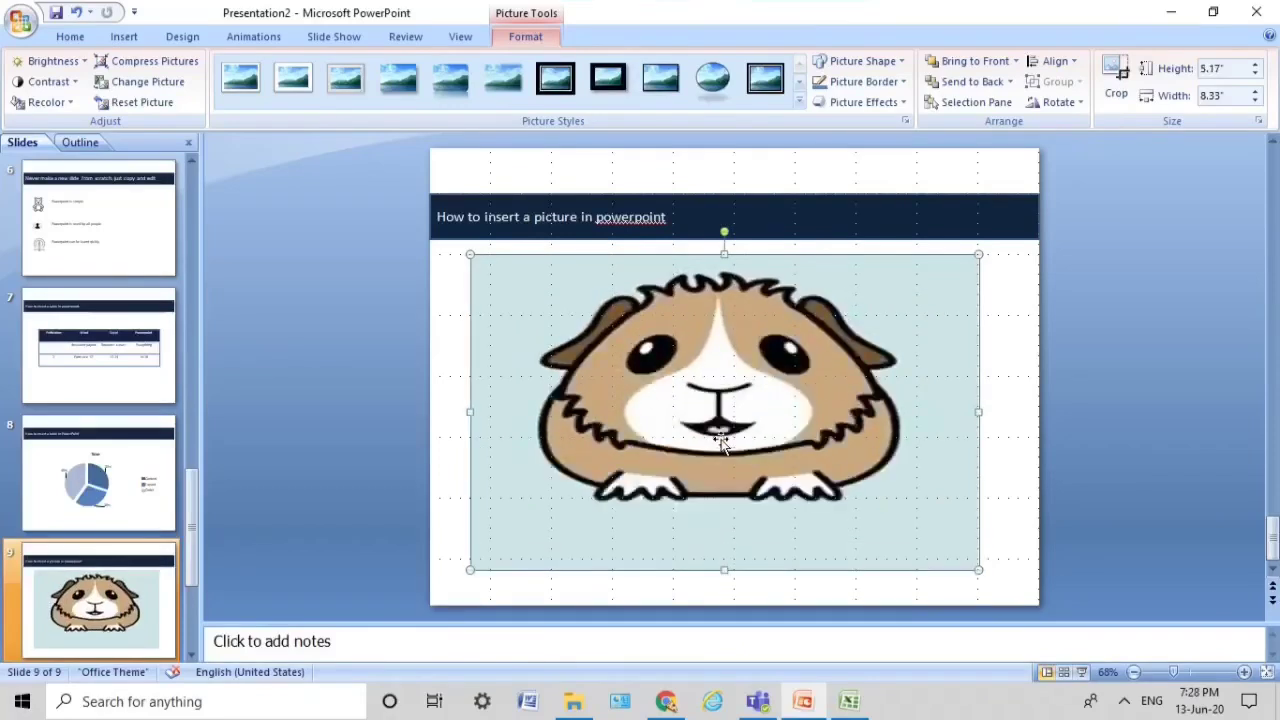
pyautogui.moveTo(723, 443); pyautogui.dragTo(748, 433)
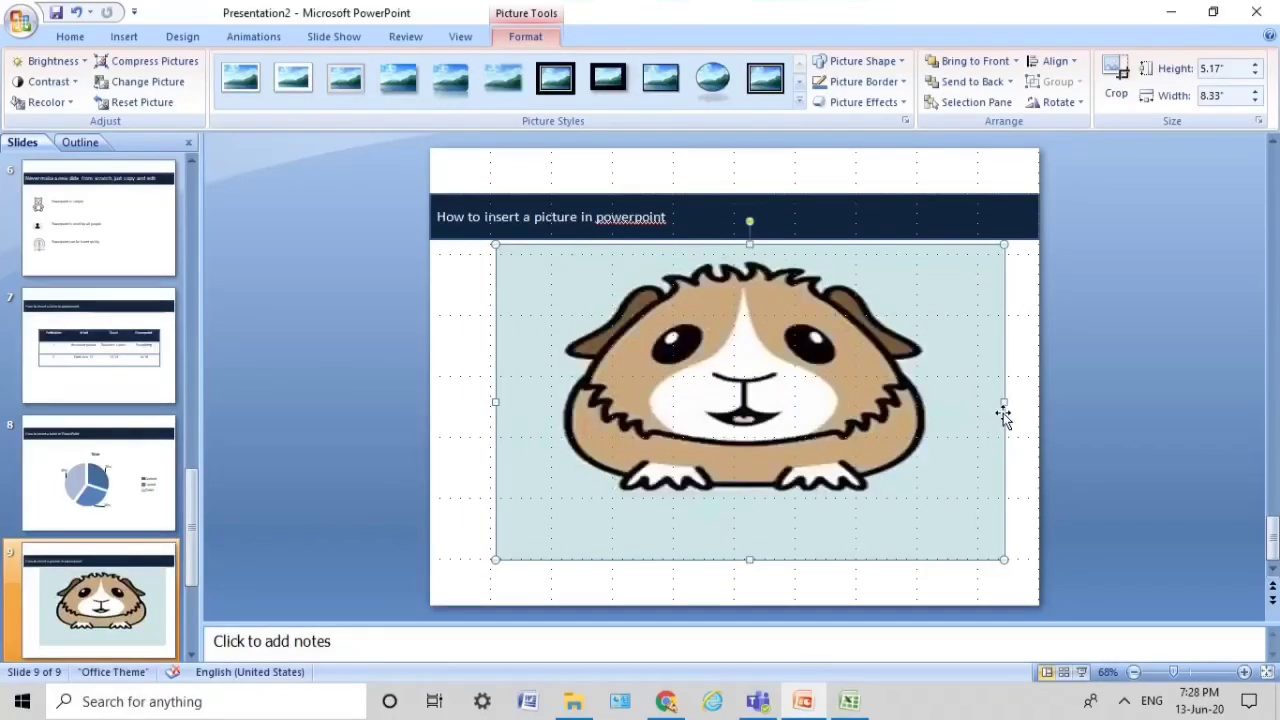
pyautogui.moveTo(1005, 405); pyautogui.dragTo(984, 403)
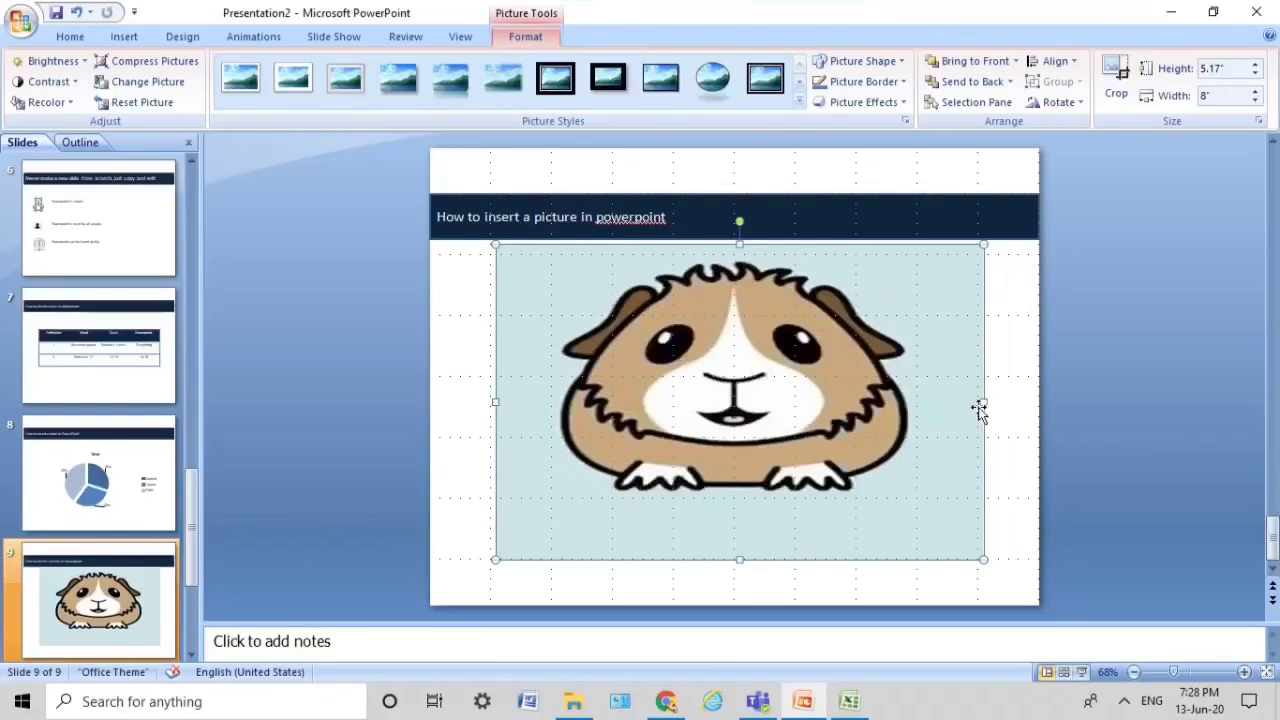
pyautogui.moveTo(497, 403); pyautogui.dragTo(485, 403)
pyautogui.moveTo(736, 248); pyautogui.dragTo(738, 264)
# - Delete slide 9's title bar and draw a text box across the guinea pig's head
pyautogui.click(757, 229)
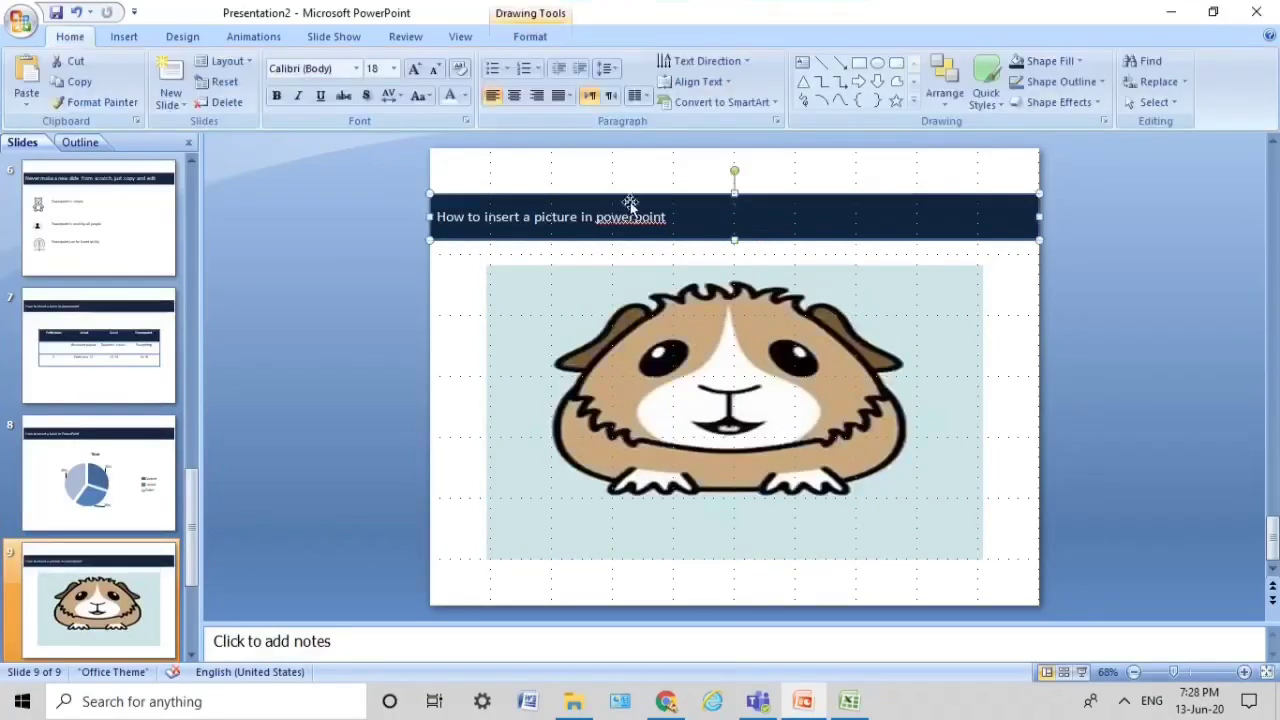
pyautogui.press('Delete')
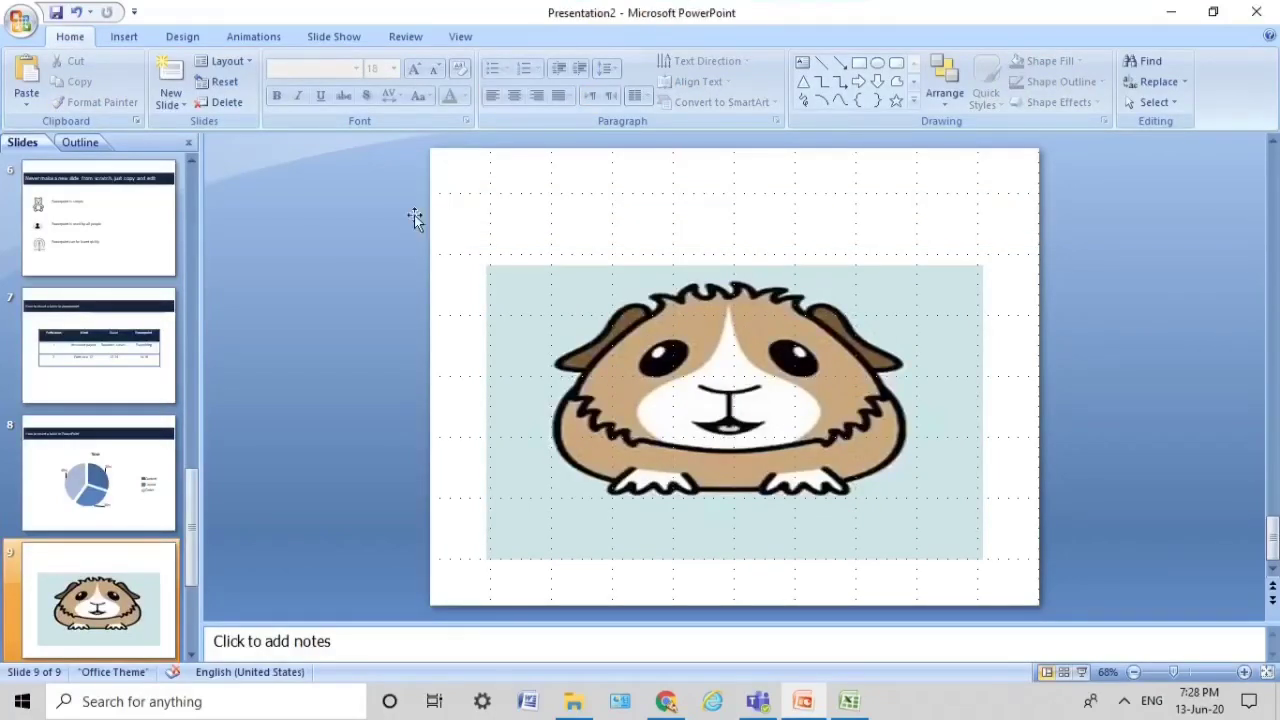
pyautogui.click(120, 38)
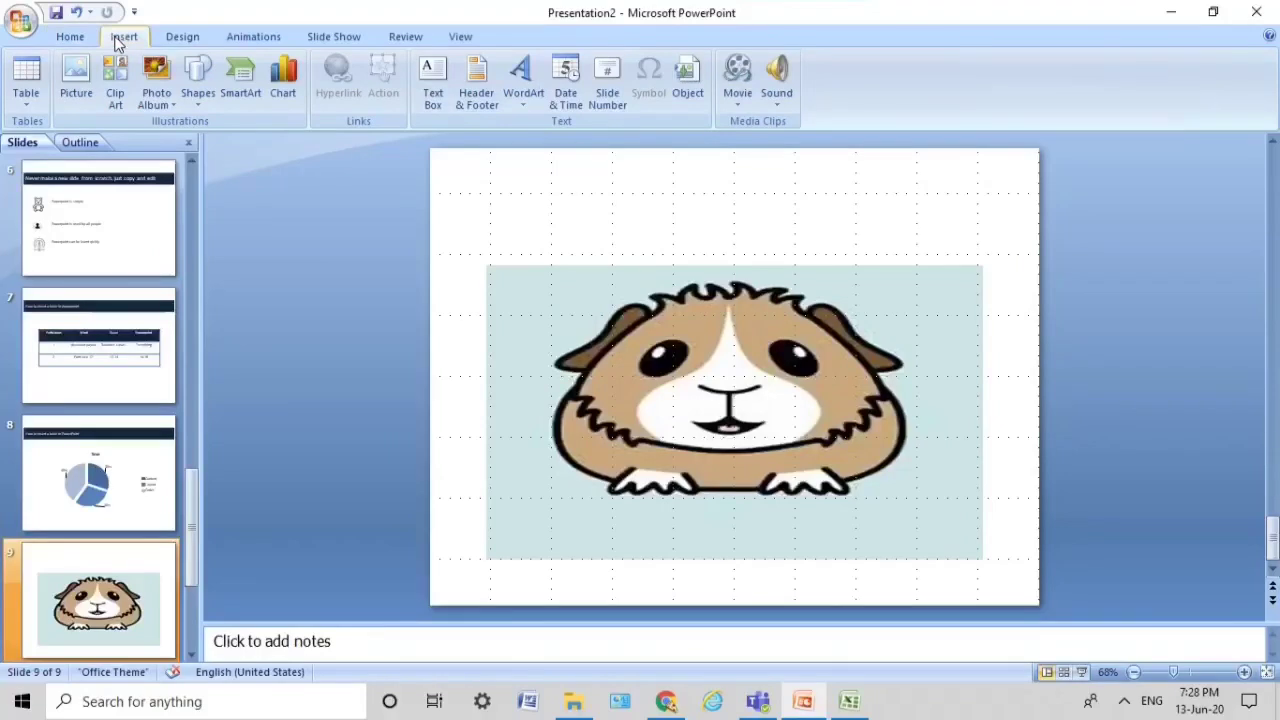
pyautogui.click(70, 36)
pyautogui.click(110, 36)
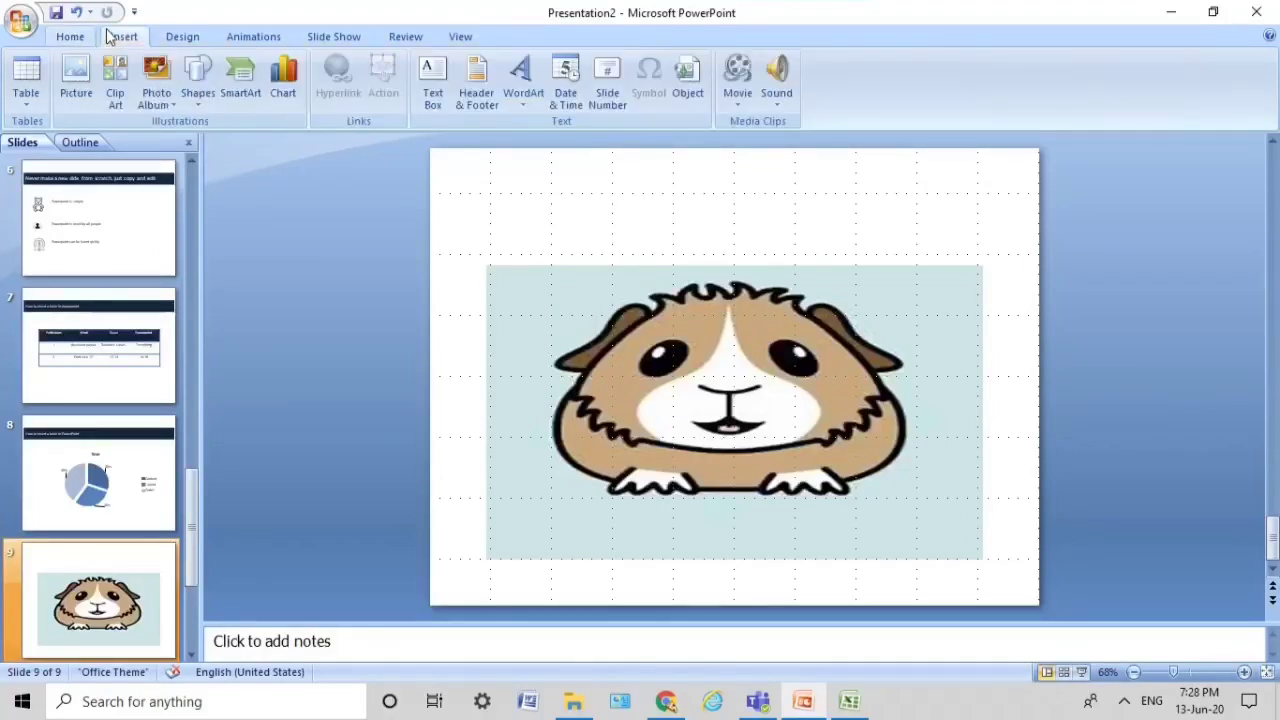
pyautogui.click(432, 82)
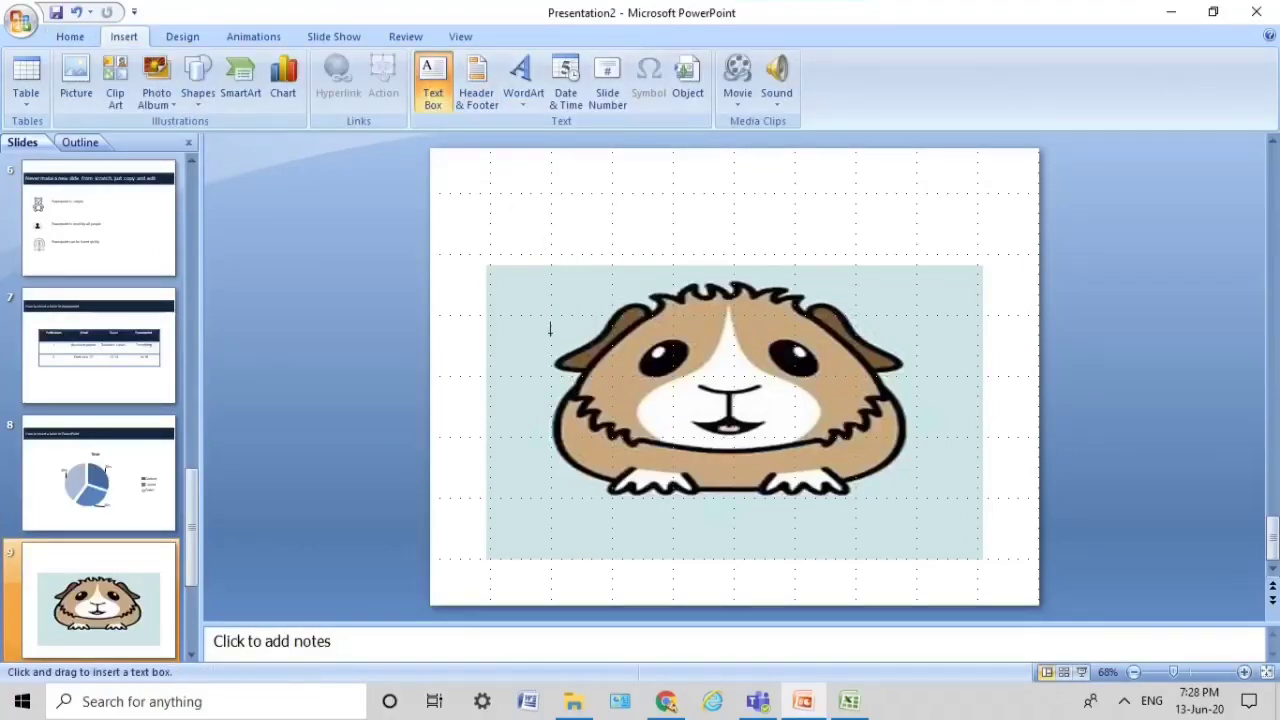
pyautogui.moveTo(550, 328); pyautogui.dragTo(915, 433)
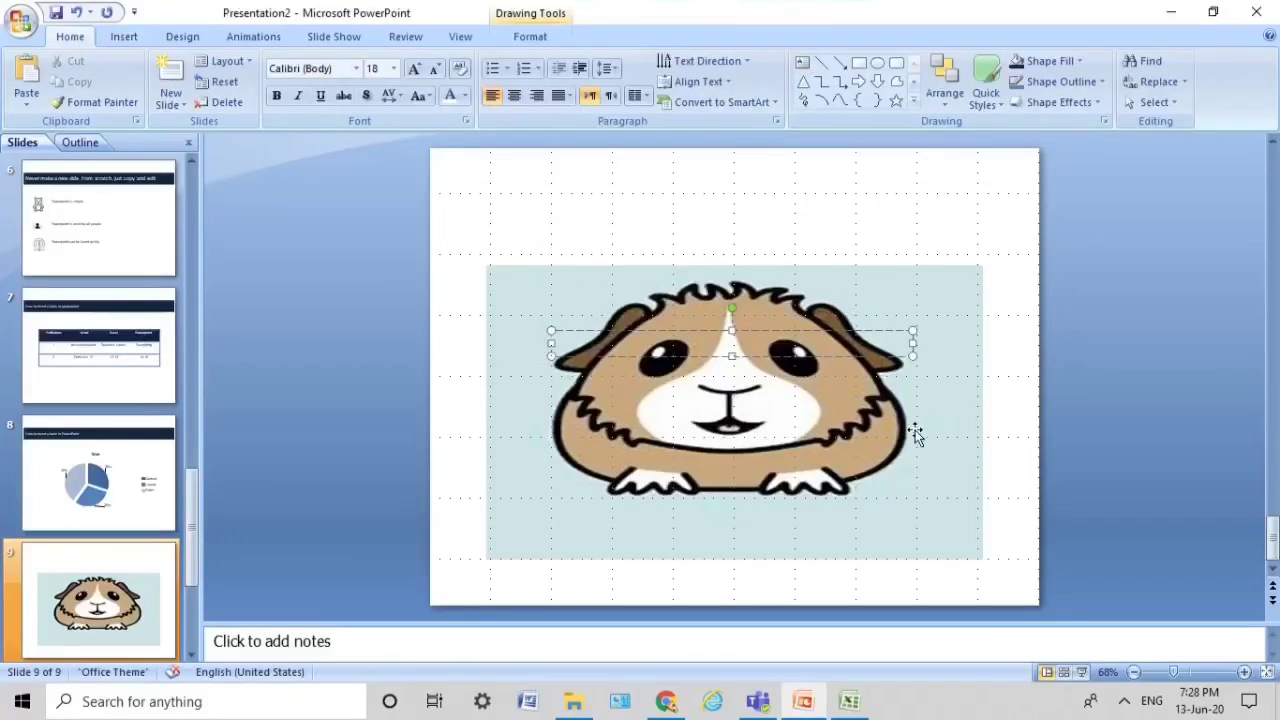
# - Type the 'Thankyou!' caption over the guinea pig picture and enlarge it to 88 pt
pyautogui.write('Thank yo')
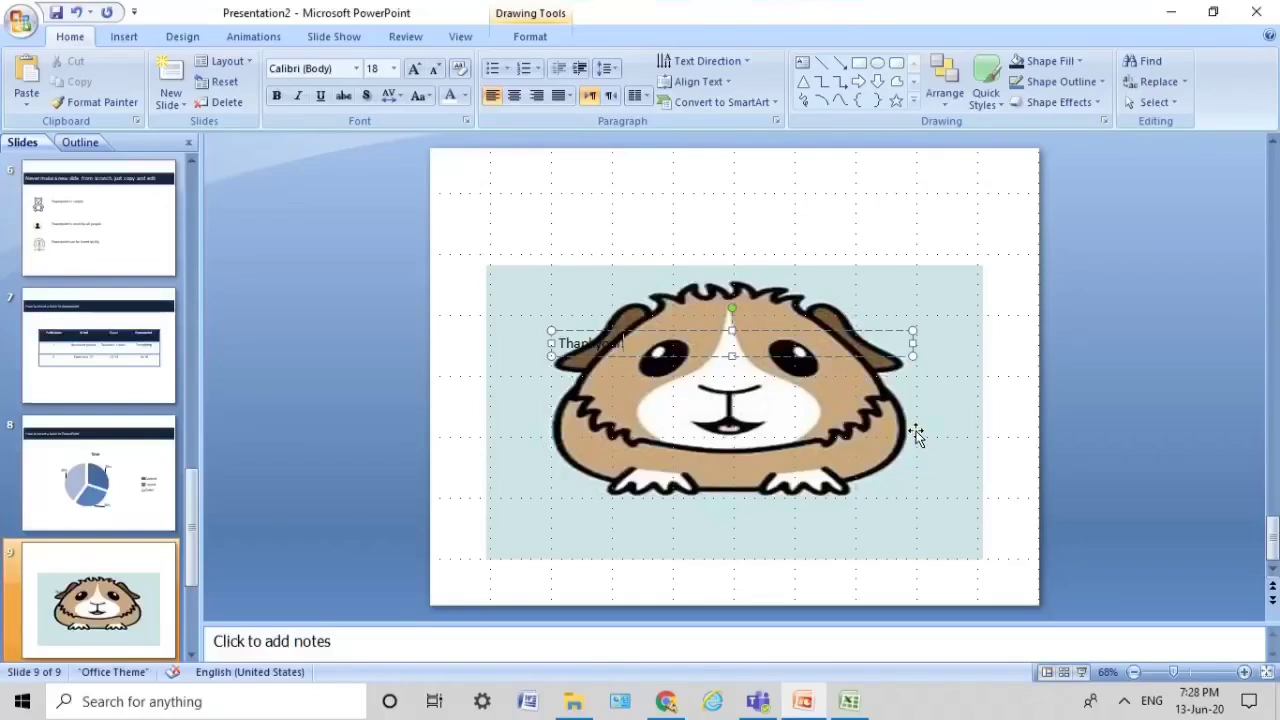
pyautogui.hotkey('ctrl', 'a')
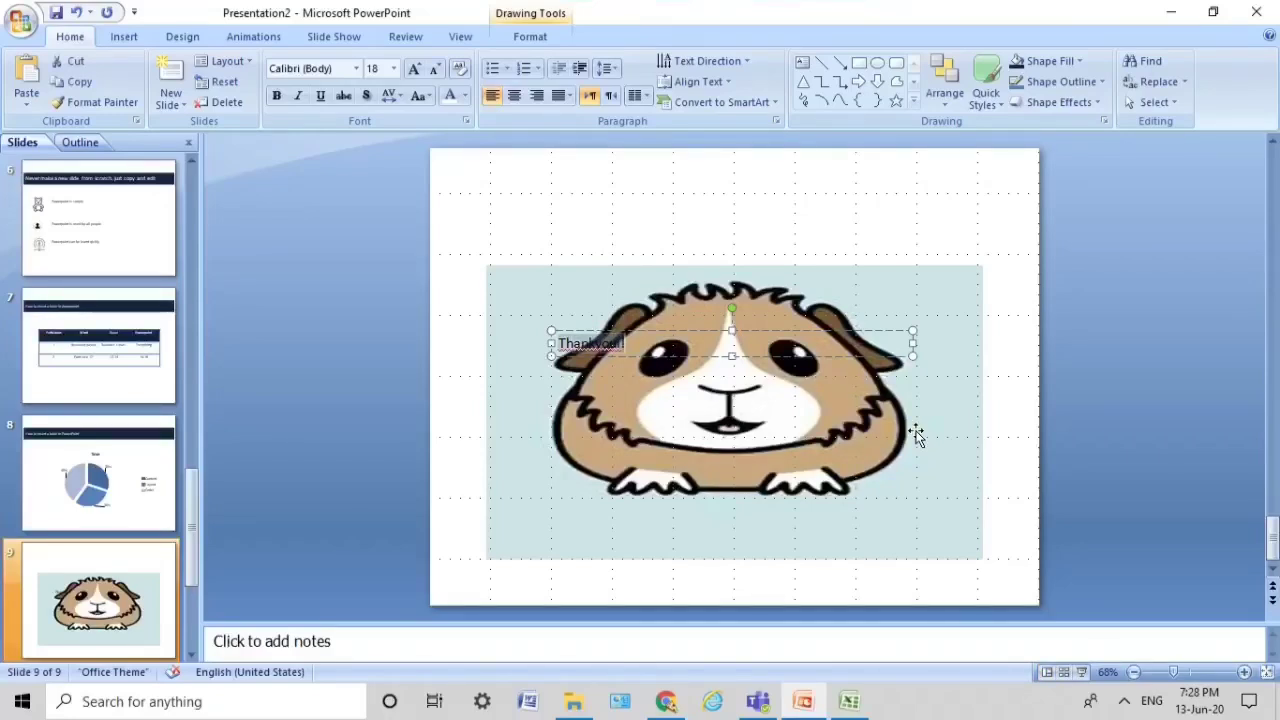
pyautogui.click(416, 70)
pyautogui.click(418, 72)
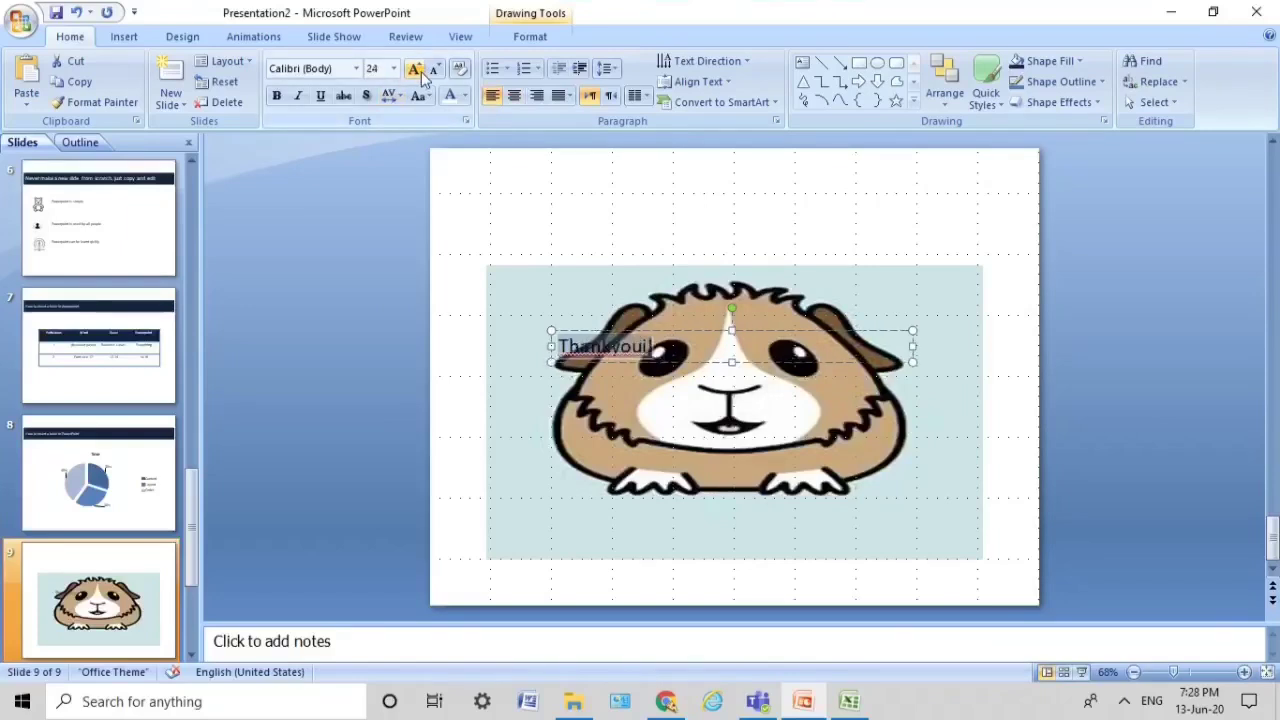
pyautogui.click(416, 70)
pyautogui.click(416, 70)
pyautogui.click(416, 70)
pyautogui.click(416, 70)
pyautogui.click(416, 70)
pyautogui.click(416, 70)
pyautogui.click(416, 70)
pyautogui.click(416, 70)
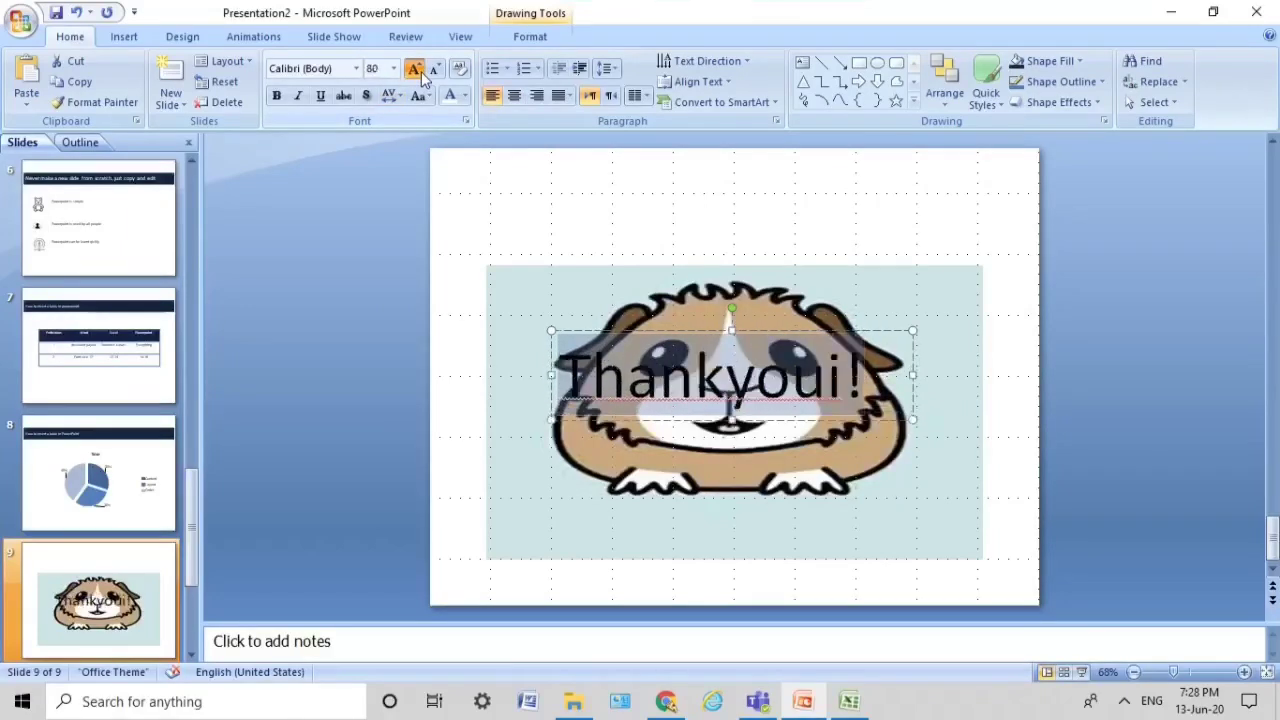
pyautogui.click(416, 70)
pyautogui.click(833, 387)
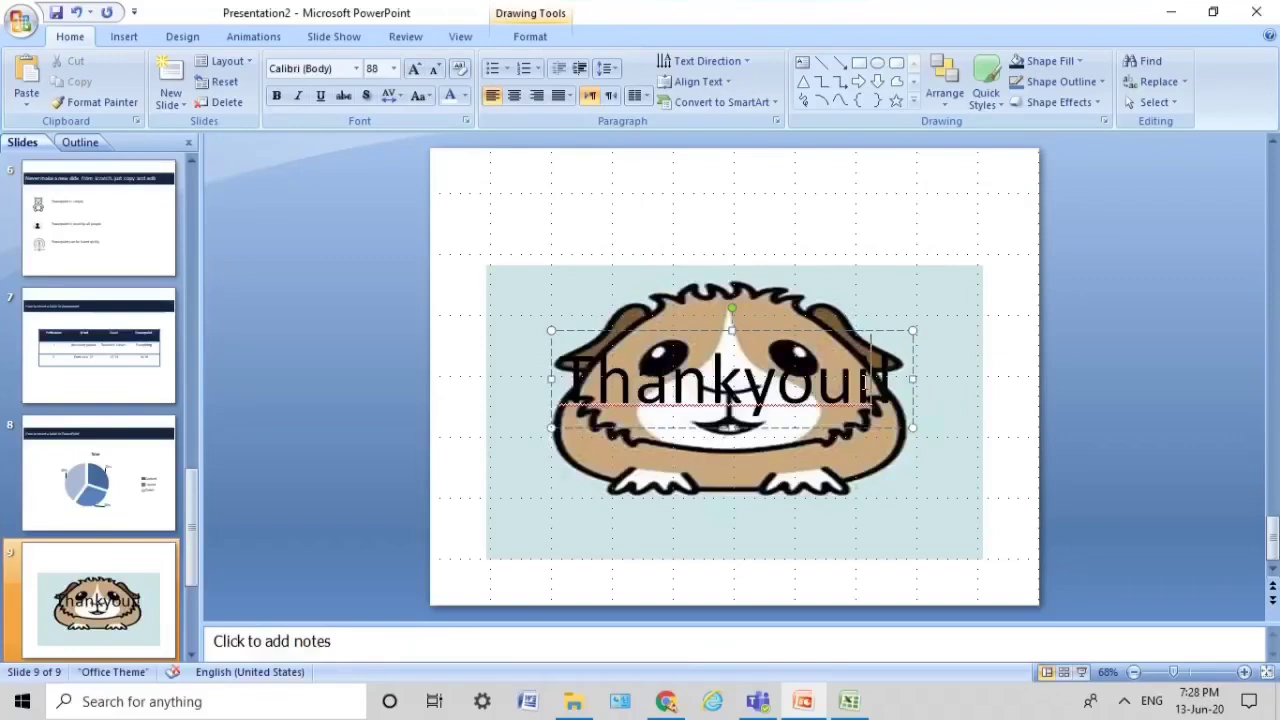
# - Delete the stray letter and move the caption to the lower part of the picture
pyautogui.press('BackSpace')
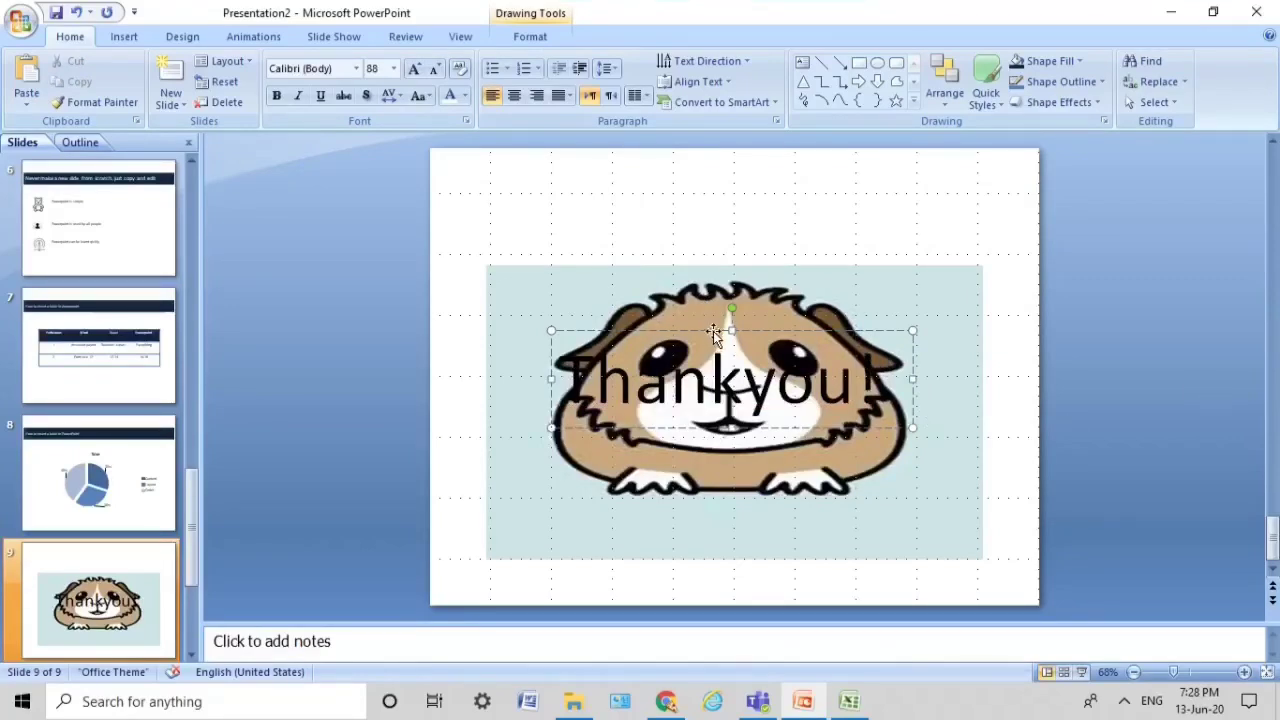
pyautogui.moveTo(713, 331); pyautogui.dragTo(790, 456)
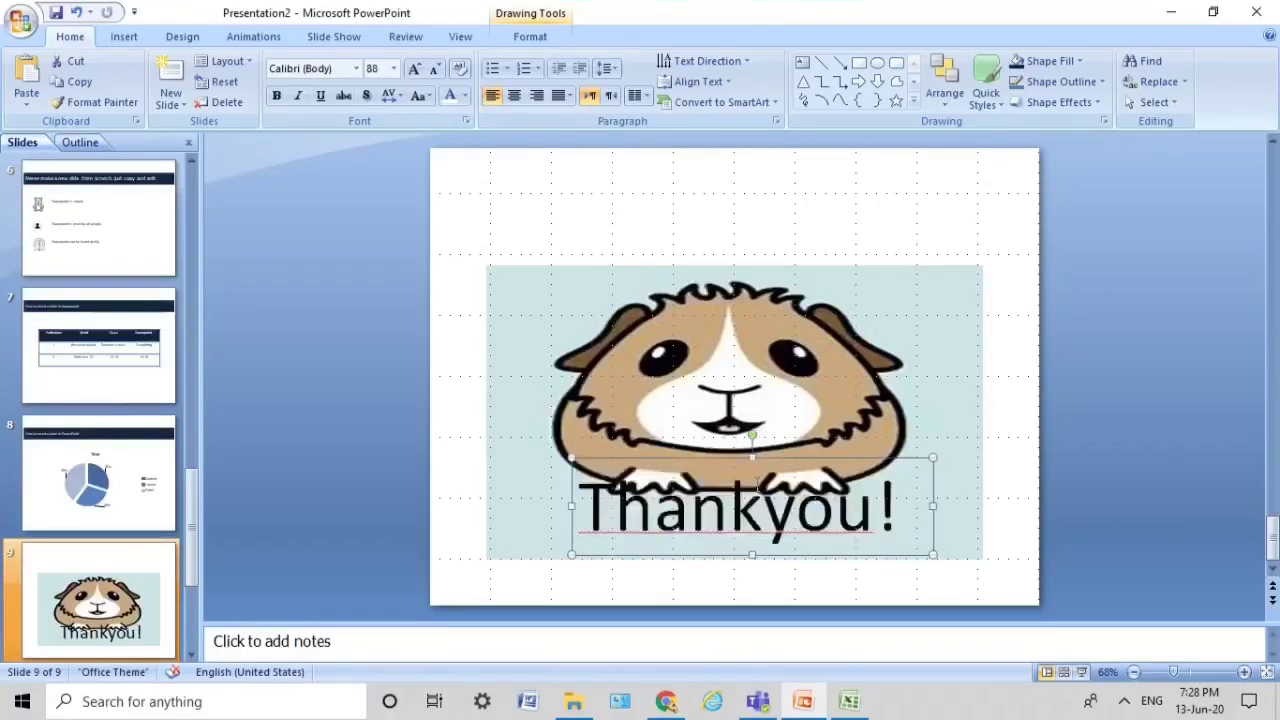
pyautogui.click(463, 95)
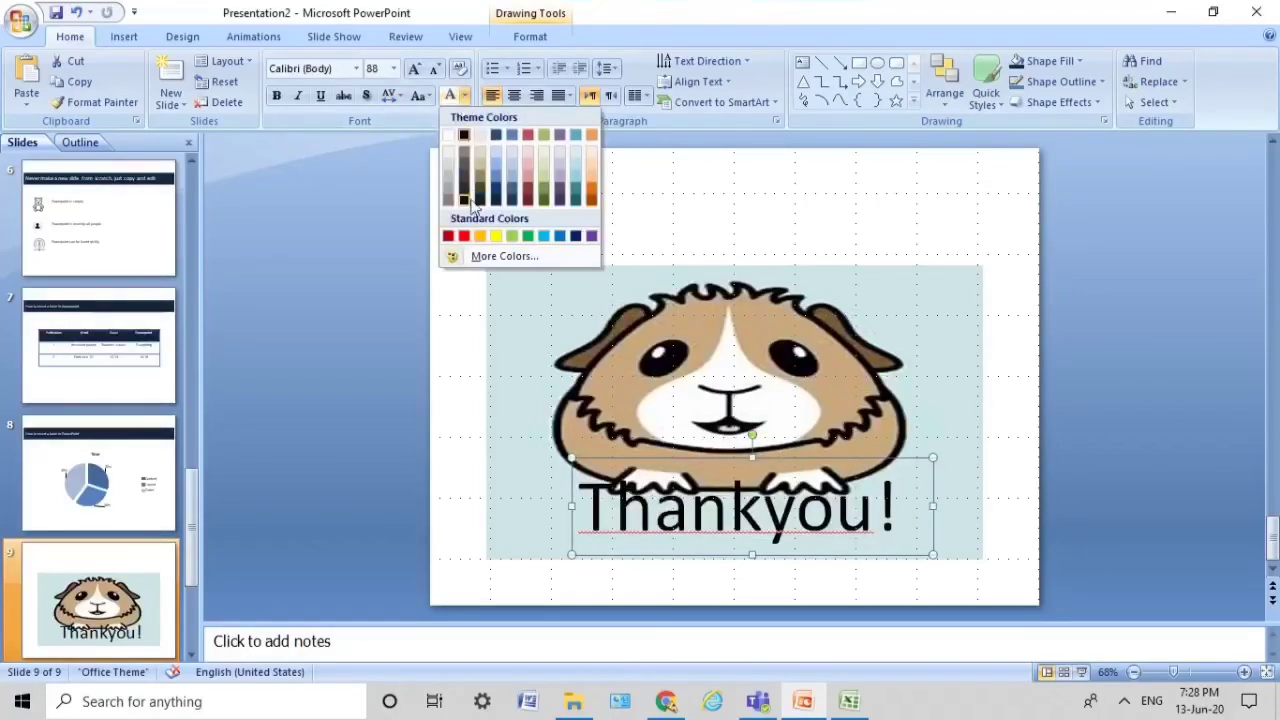
# - Colour the caption Orange, Accent 6, Darker 50% and bring the guinea pig picture to front
pyautogui.click(595, 201)
pyautogui.click(875, 392)
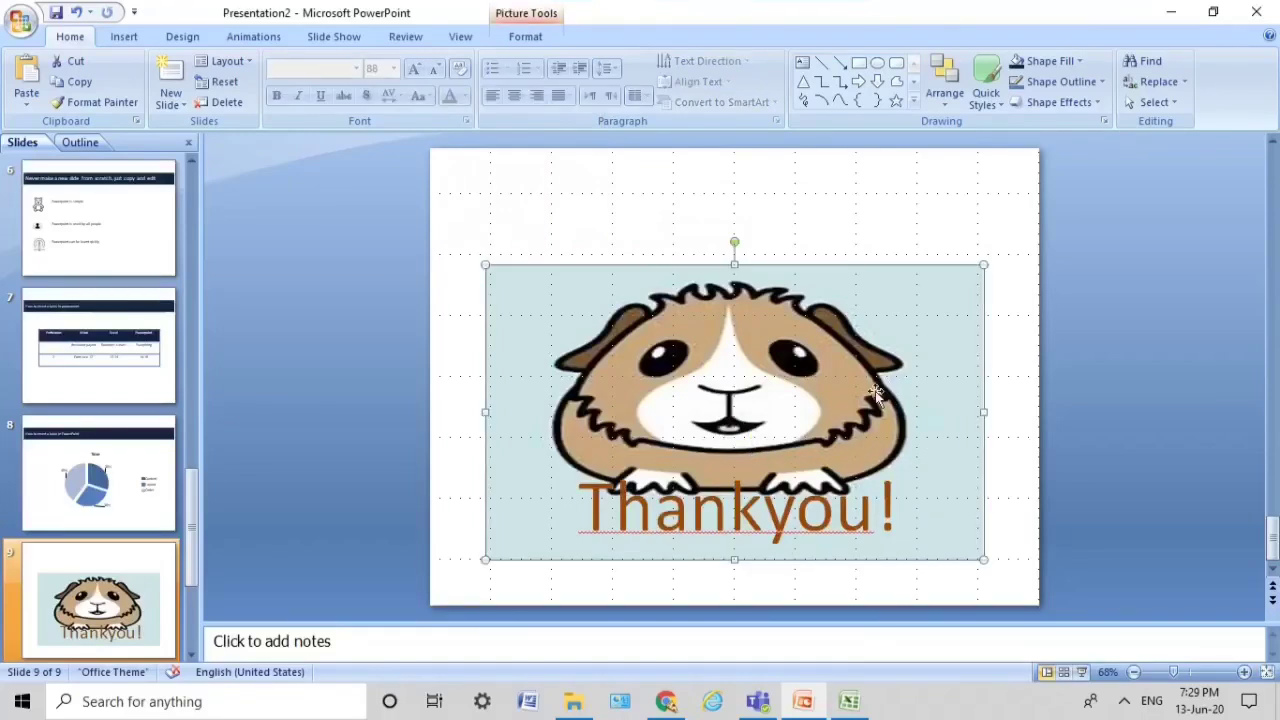
pyautogui.rightClick(740, 418)
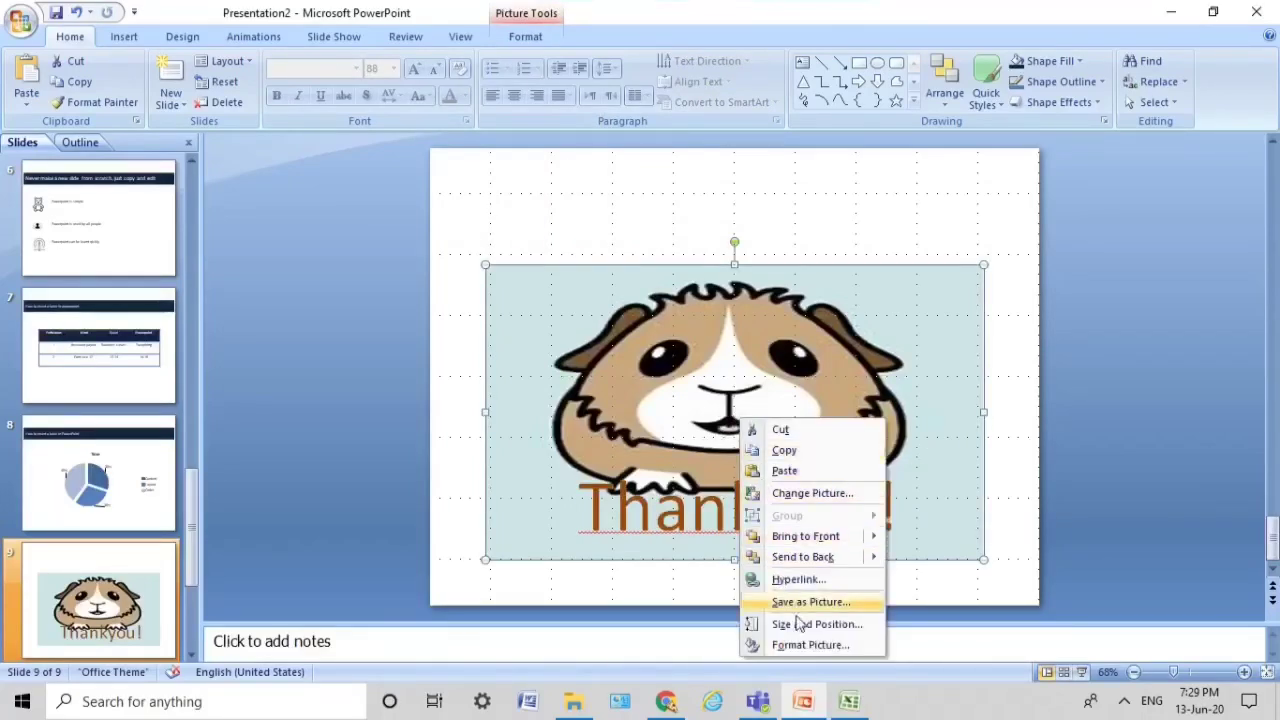
pyautogui.rightClick(785, 512)
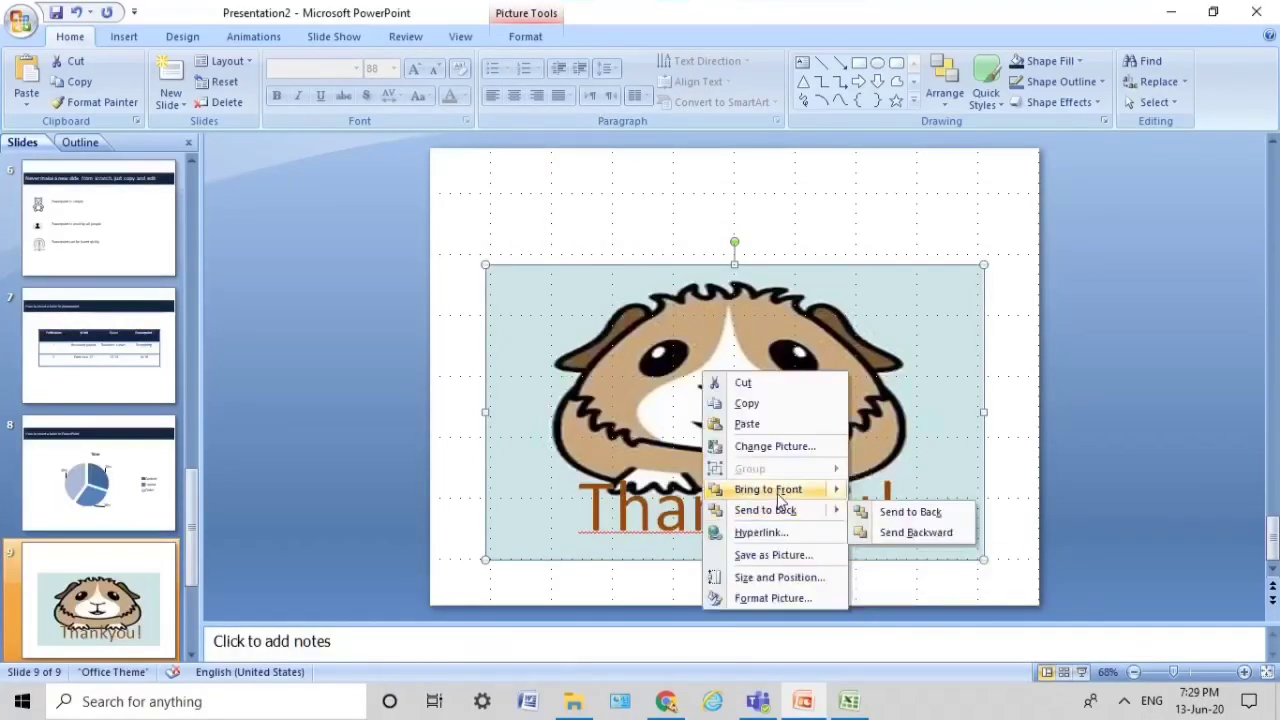
pyautogui.click(778, 491)
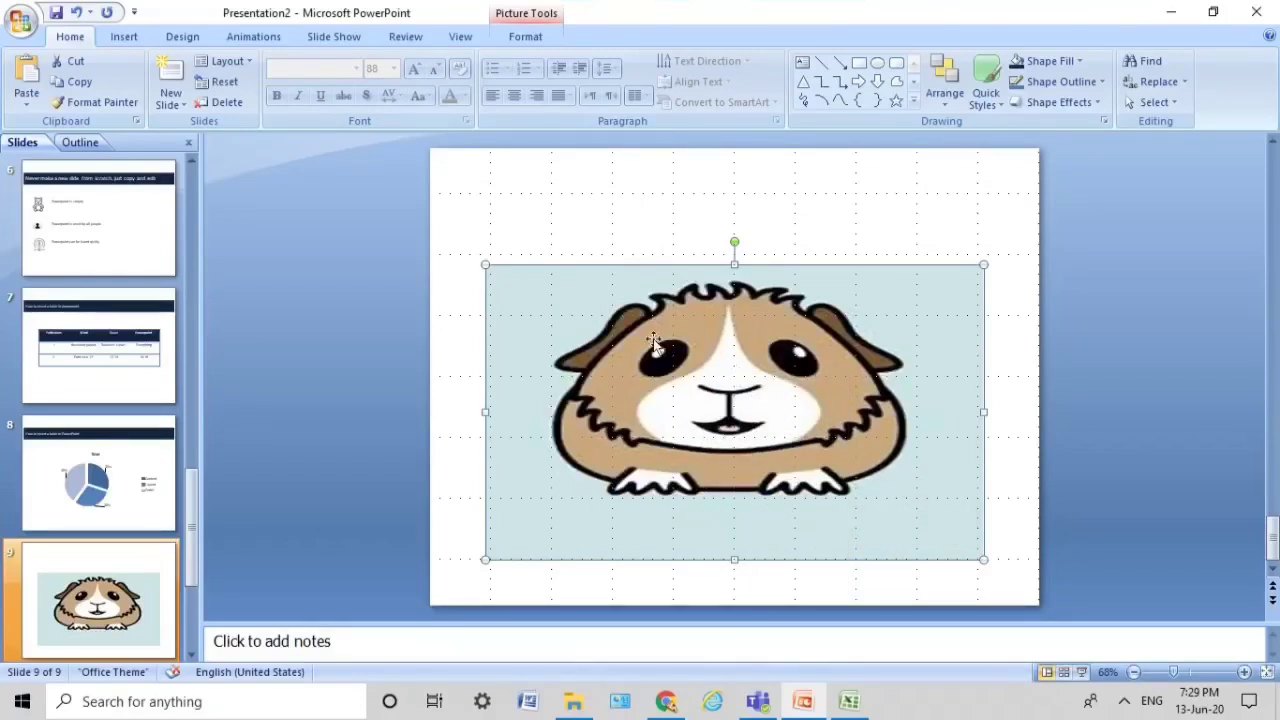
# - Send the picture behind the caption and move 'Thankyou!' up over the guinea pig's paws
pyautogui.rightClick(744, 357)
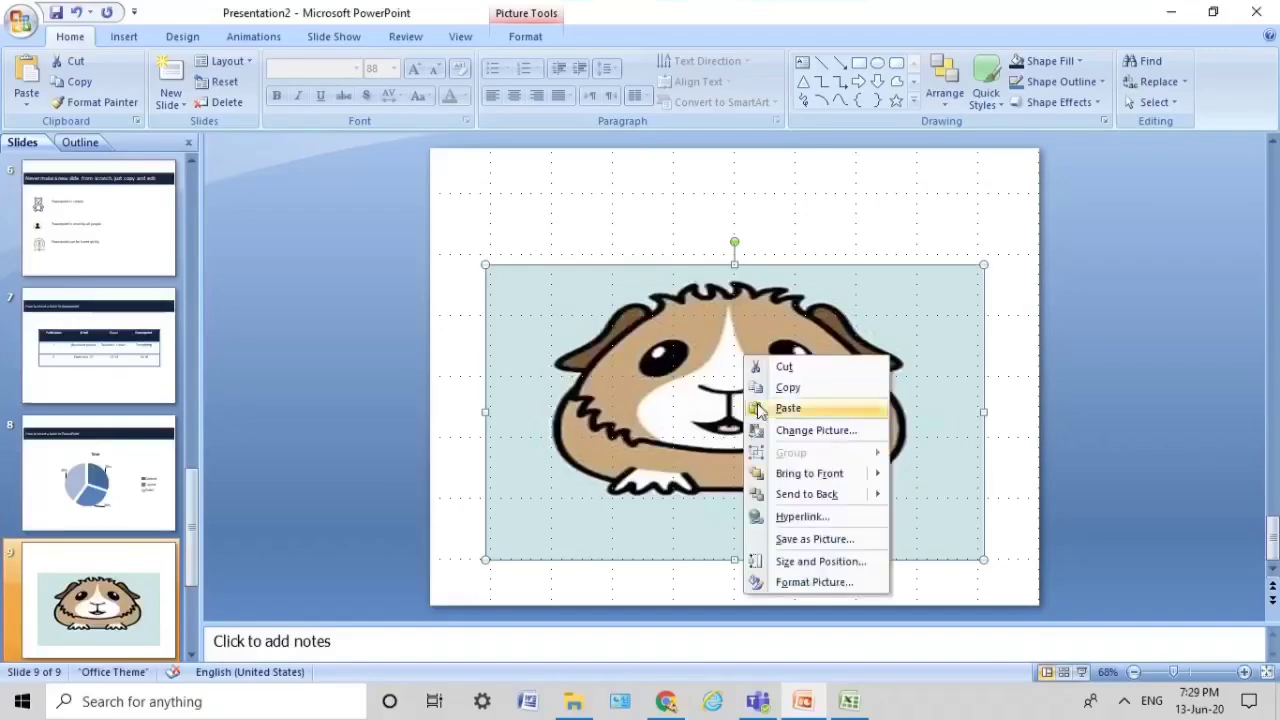
pyautogui.click(838, 497)
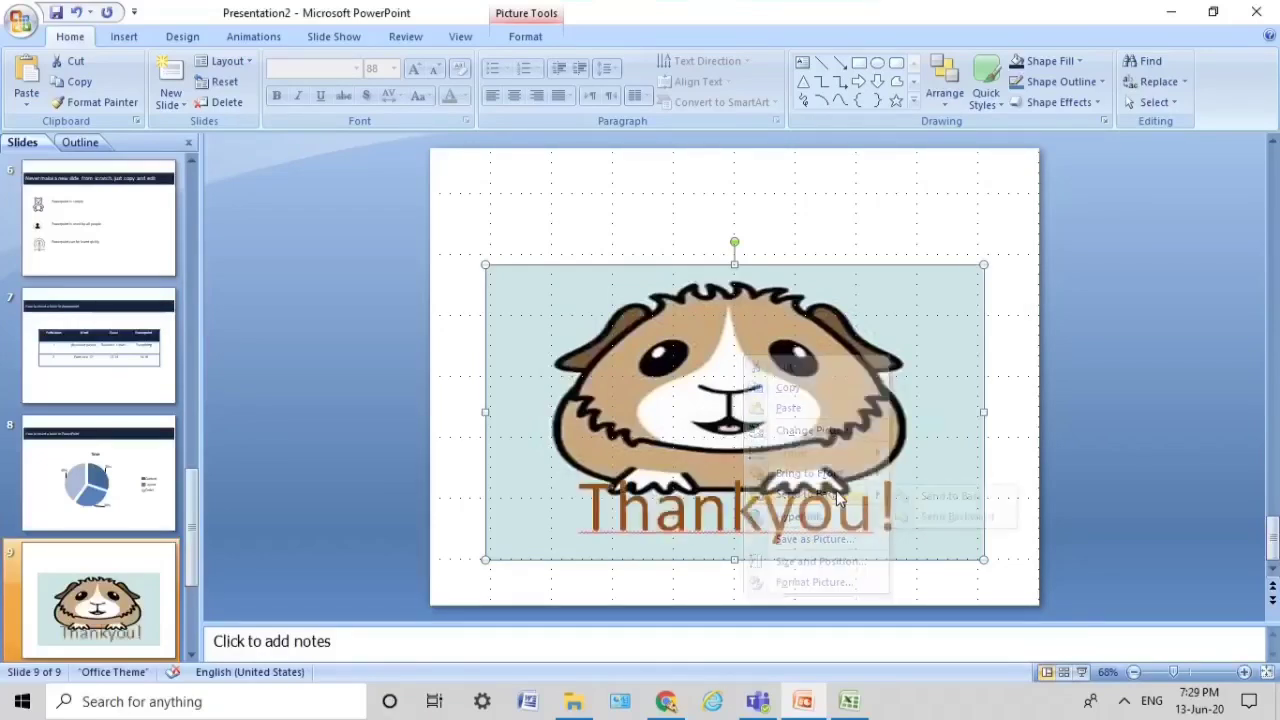
pyautogui.click(793, 459)
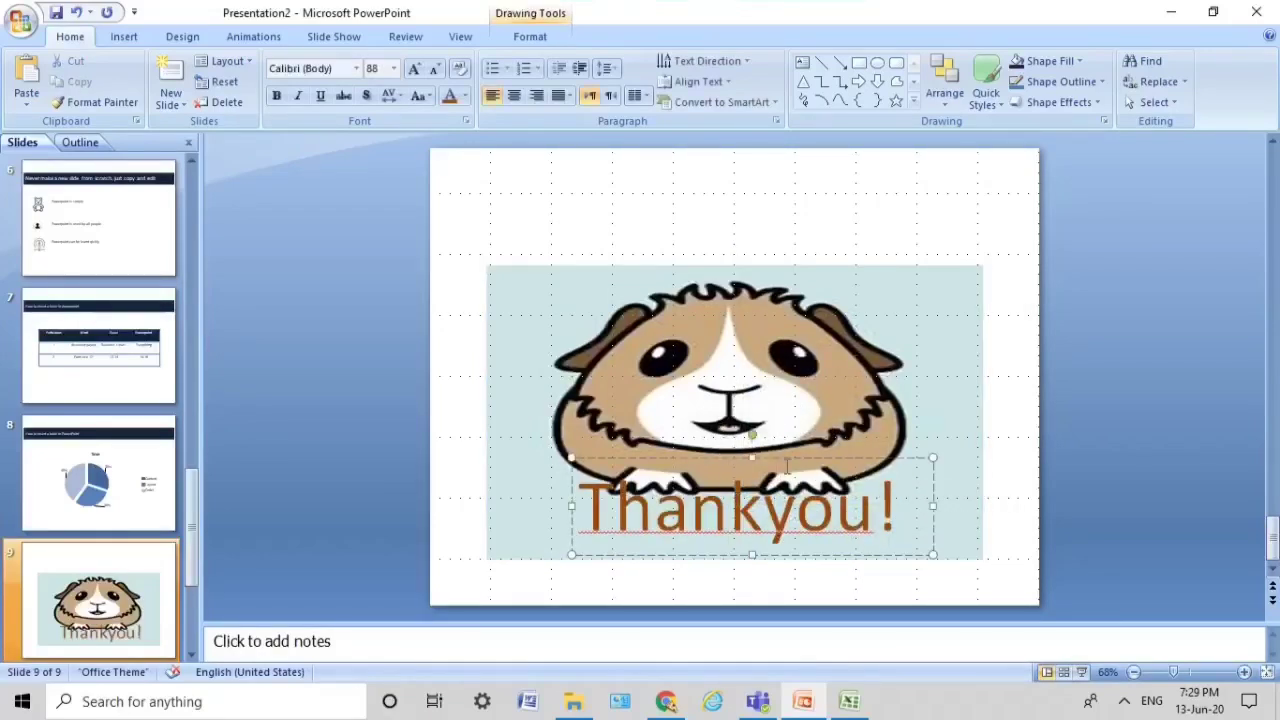
pyautogui.moveTo(793, 459)
pyautogui.mouseDown()
pyautogui.moveTo(797, 200)
pyautogui.moveTo(794, 423)
pyautogui.moveTo(780, 434)
pyautogui.mouseUp()
pyautogui.click(797, 308)
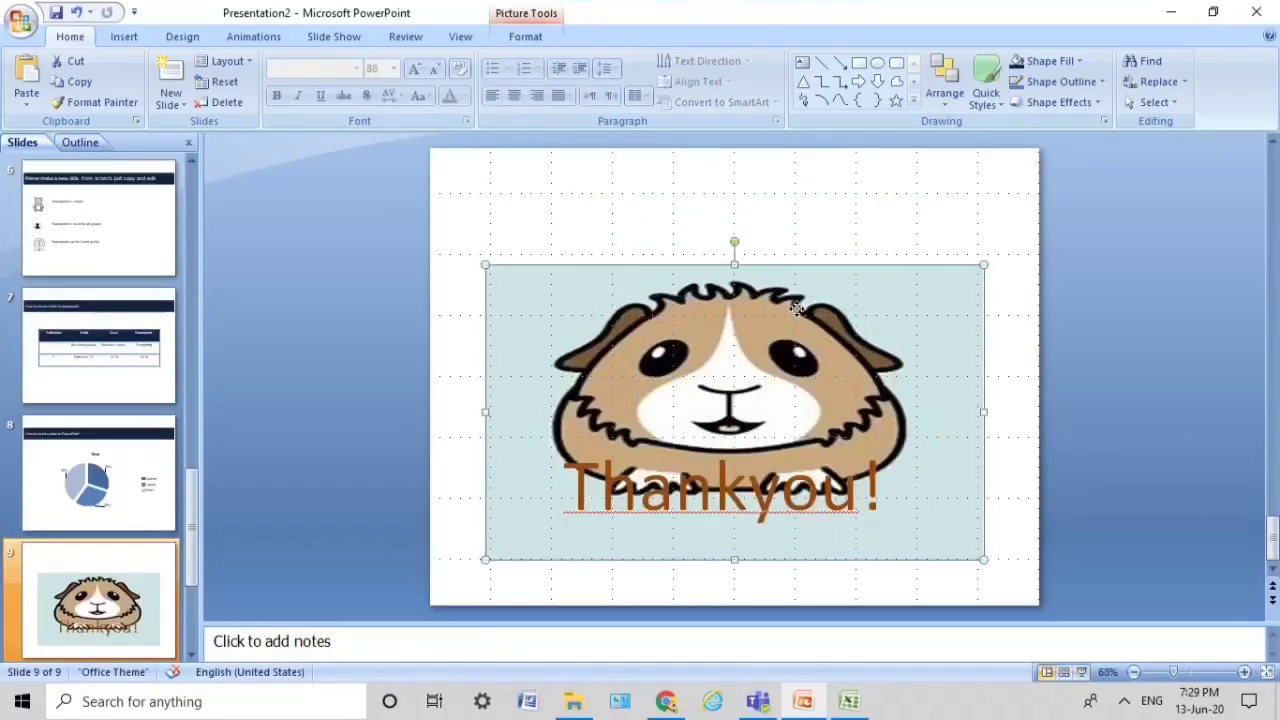
# - Apply +40% contrast to the guinea pig picture so its background turns white
pyautogui.click(526, 37)
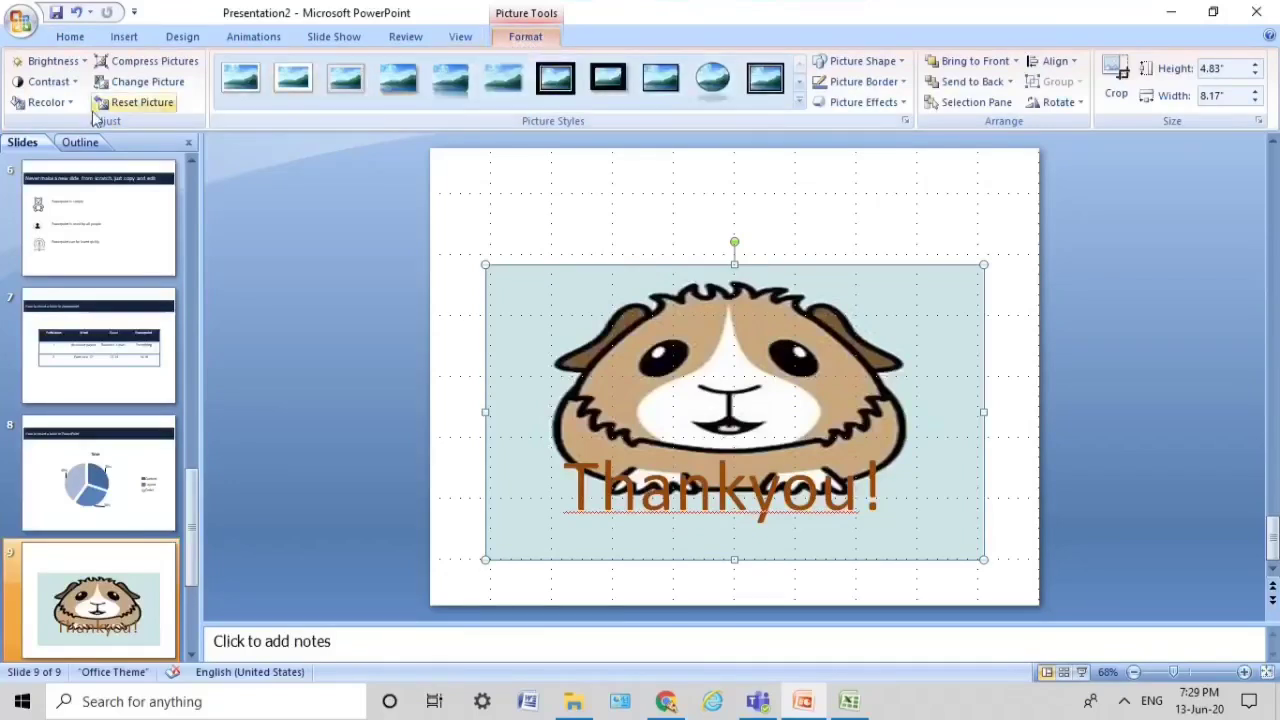
pyautogui.click(50, 103)
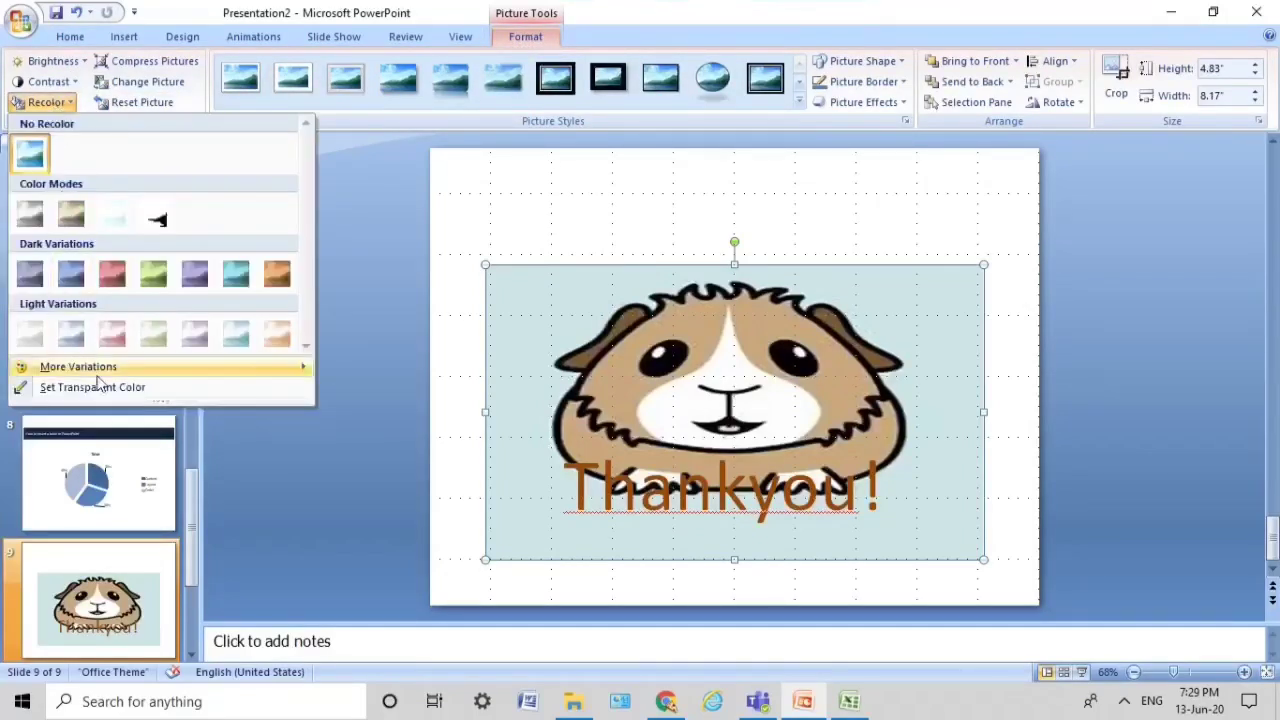
pyautogui.click(68, 84)
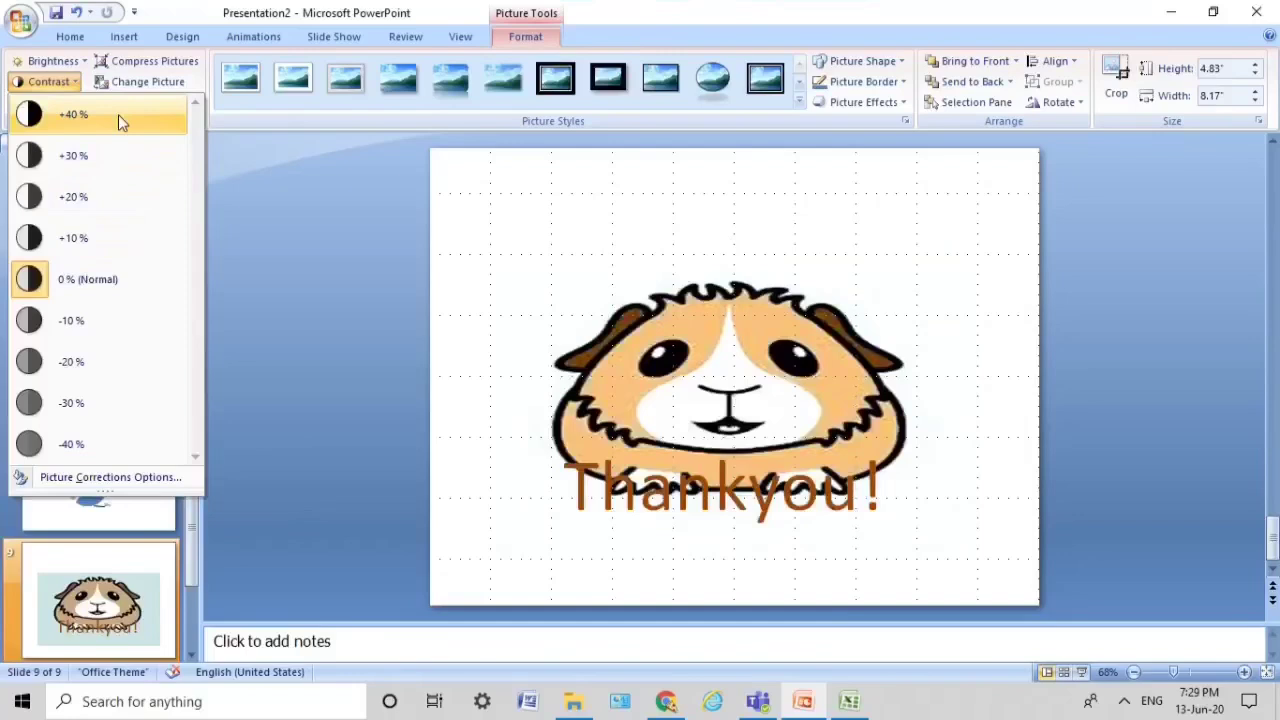
pyautogui.click(118, 114)
# - Move the guinea pig picture higher on the slide
pyautogui.click(877, 223)
pyautogui.click(826, 390)
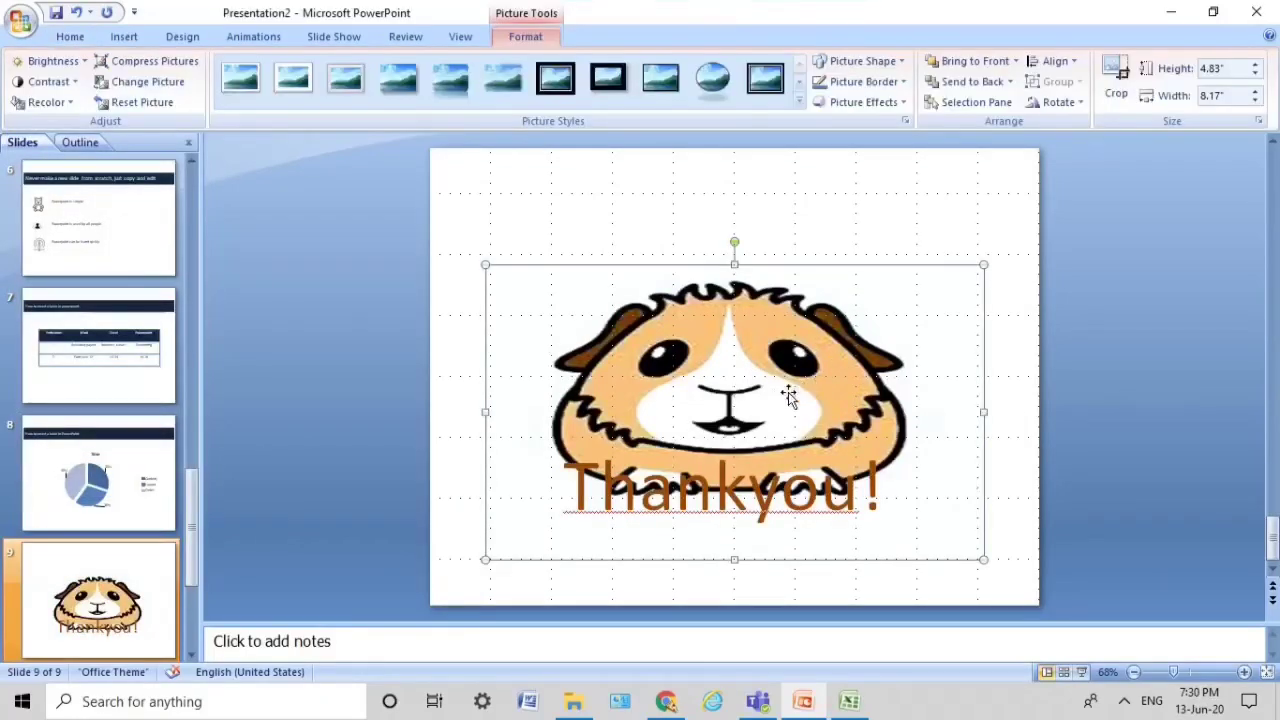
pyautogui.moveTo(791, 397); pyautogui.dragTo(768, 342)
# - Centre the 'Thankyou!' text and nudge its box into place beneath the guinea pig
pyautogui.click(772, 440)
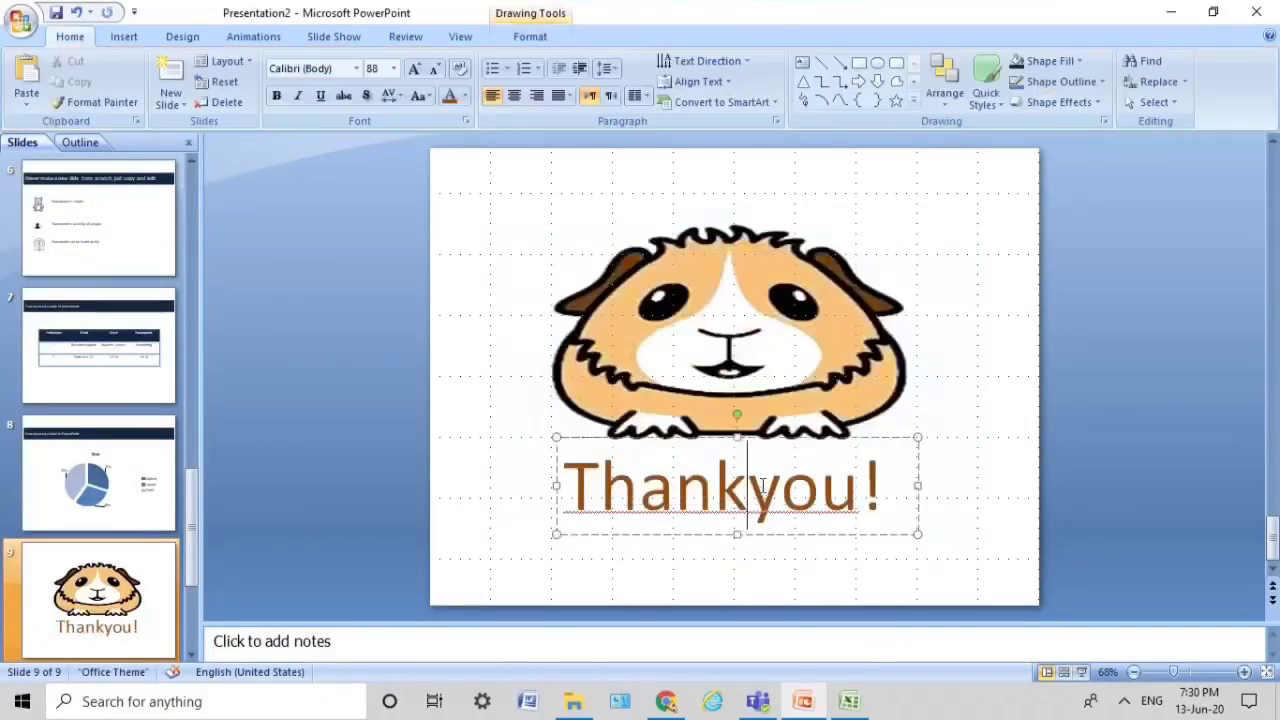
pyautogui.moveTo(849, 434); pyautogui.dragTo(846, 451)
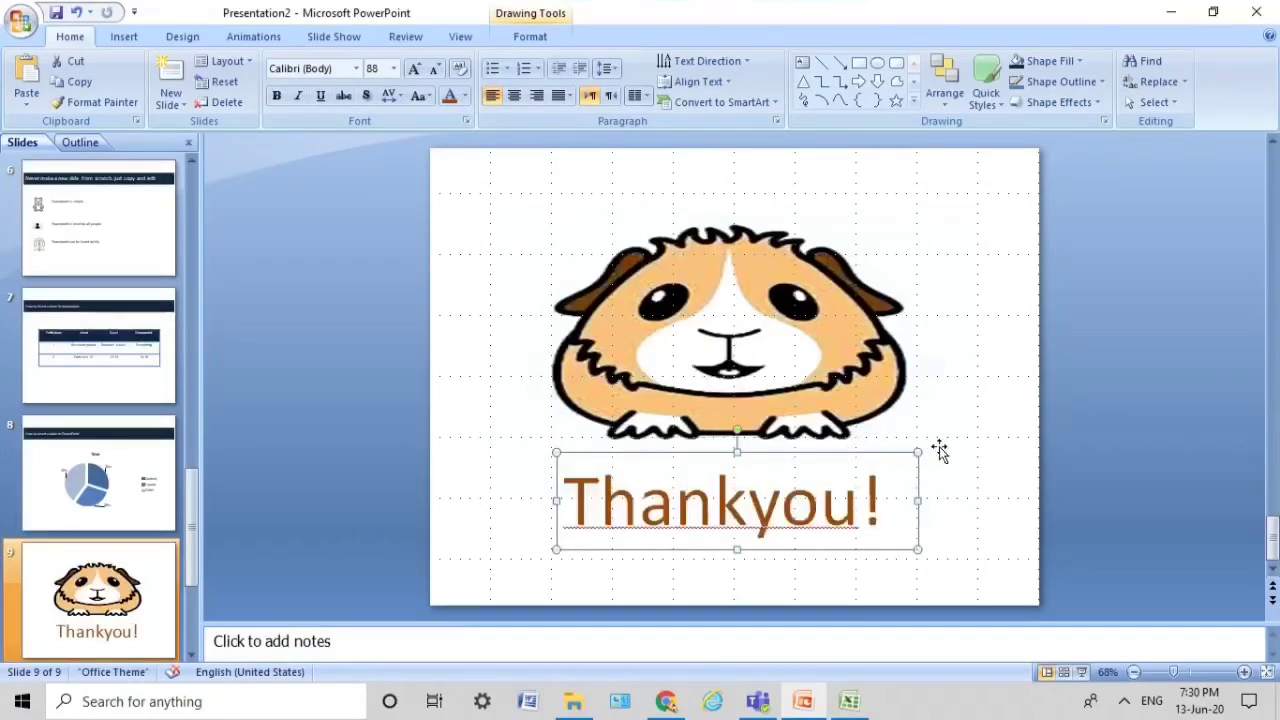
pyautogui.hotkey('ctrl', 'a')
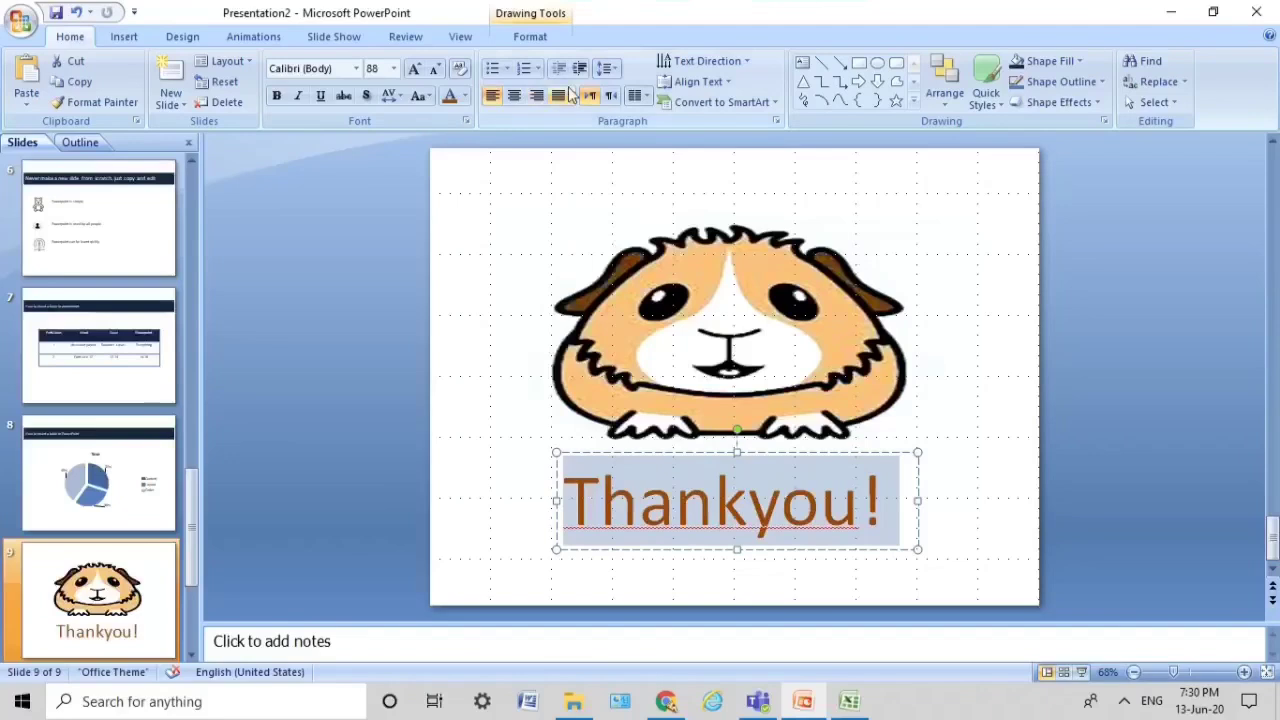
pyautogui.click(513, 95)
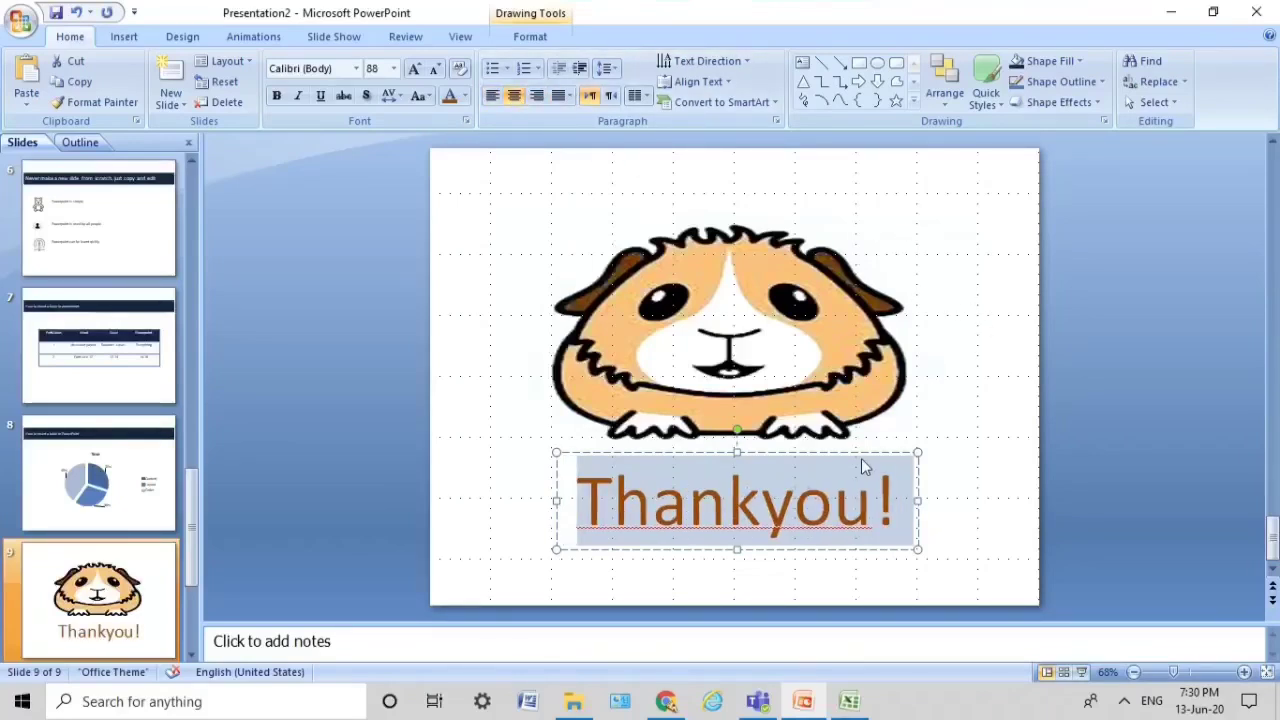
pyautogui.moveTo(859, 456); pyautogui.dragTo(845, 449)
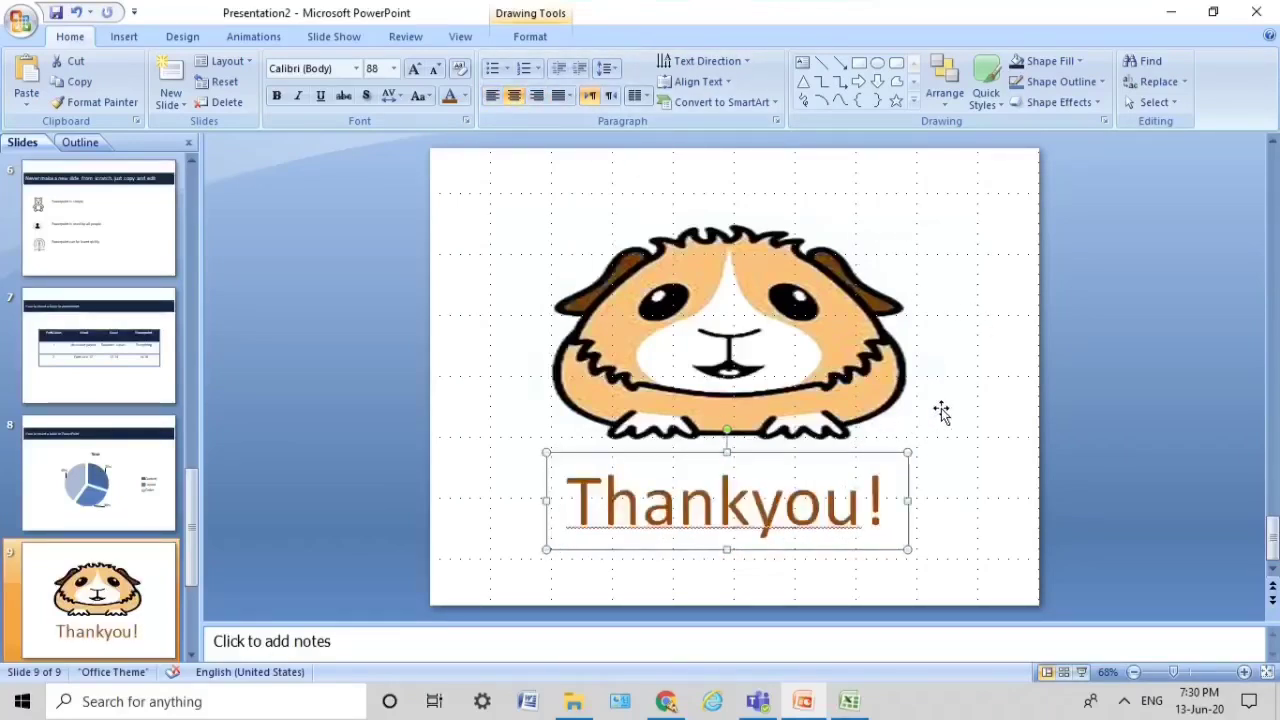
pyautogui.click(947, 411)
pyautogui.click(1021, 518)
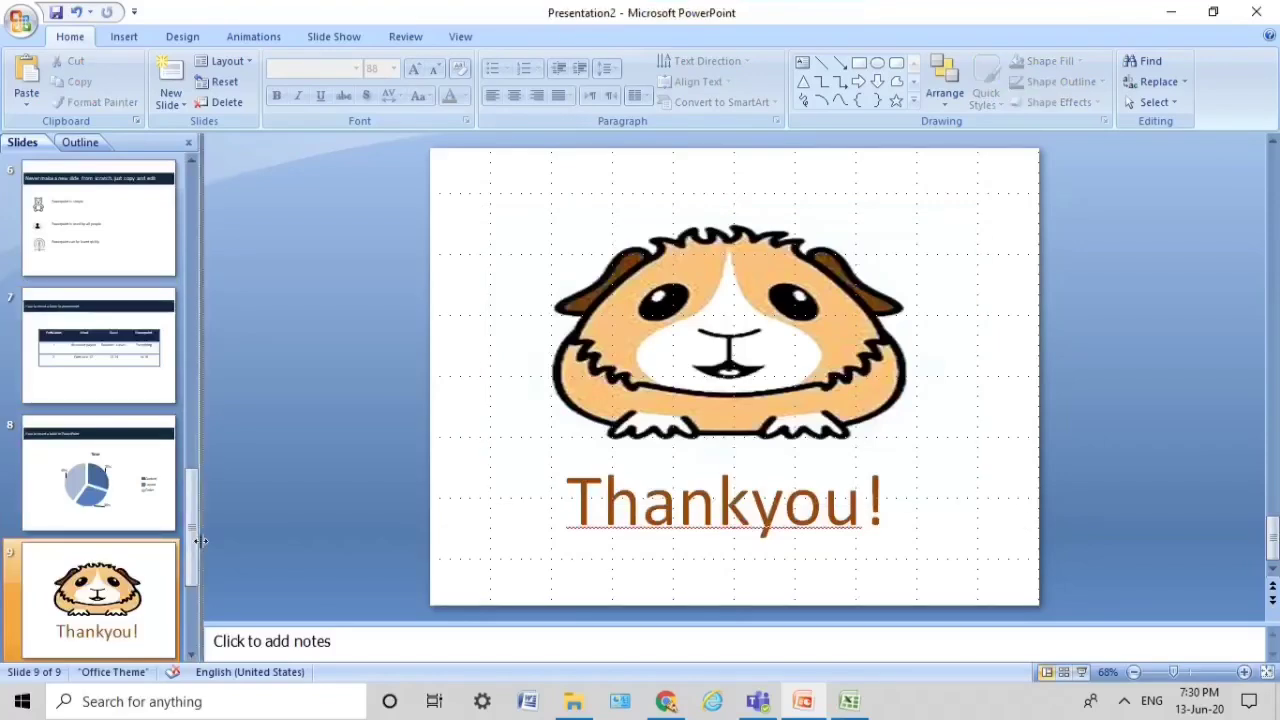
# - Narrow the thumbnail pane and go back to slide 1, The MBA Guinea Pig
pyautogui.moveTo(200, 318); pyautogui.dragTo(197, 287)
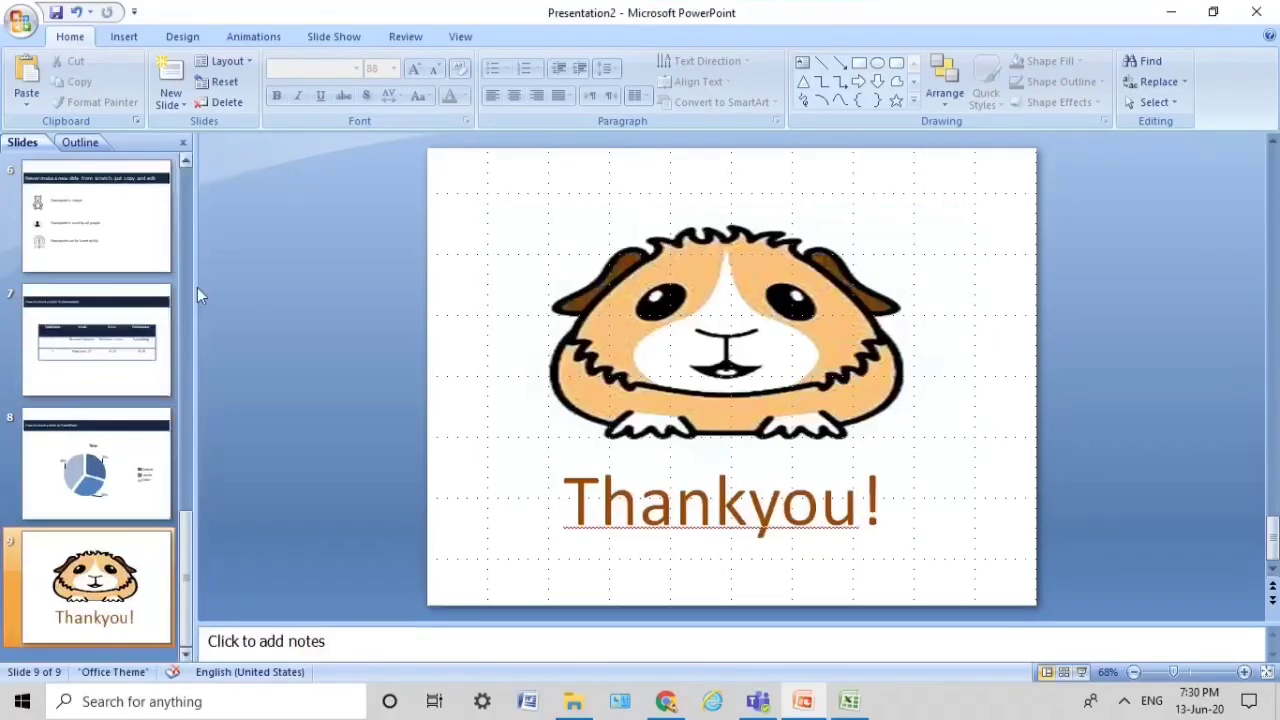
pyautogui.moveTo(188, 560); pyautogui.dragTo(183, 227)
pyautogui.click(137, 237)
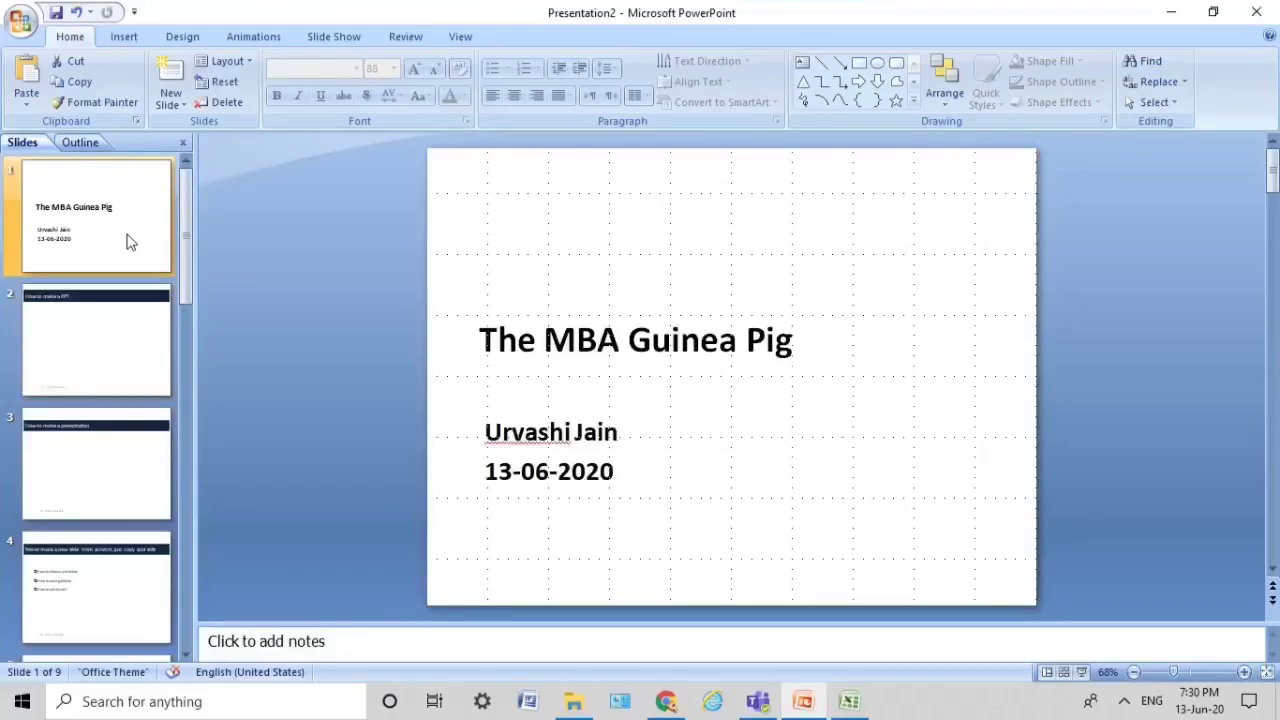
# - Run the slideshow from the title slide, advancing through slides 2 to 5
pyautogui.click(1081, 672)
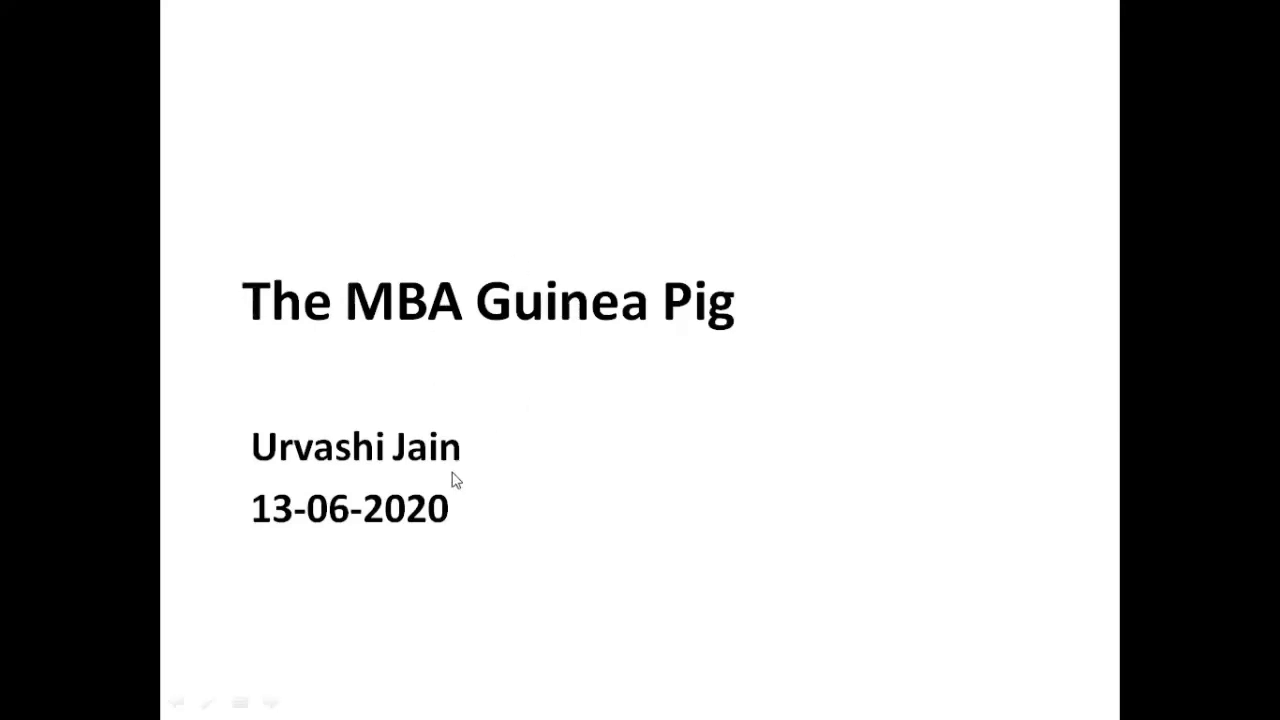
pyautogui.click(456, 524)
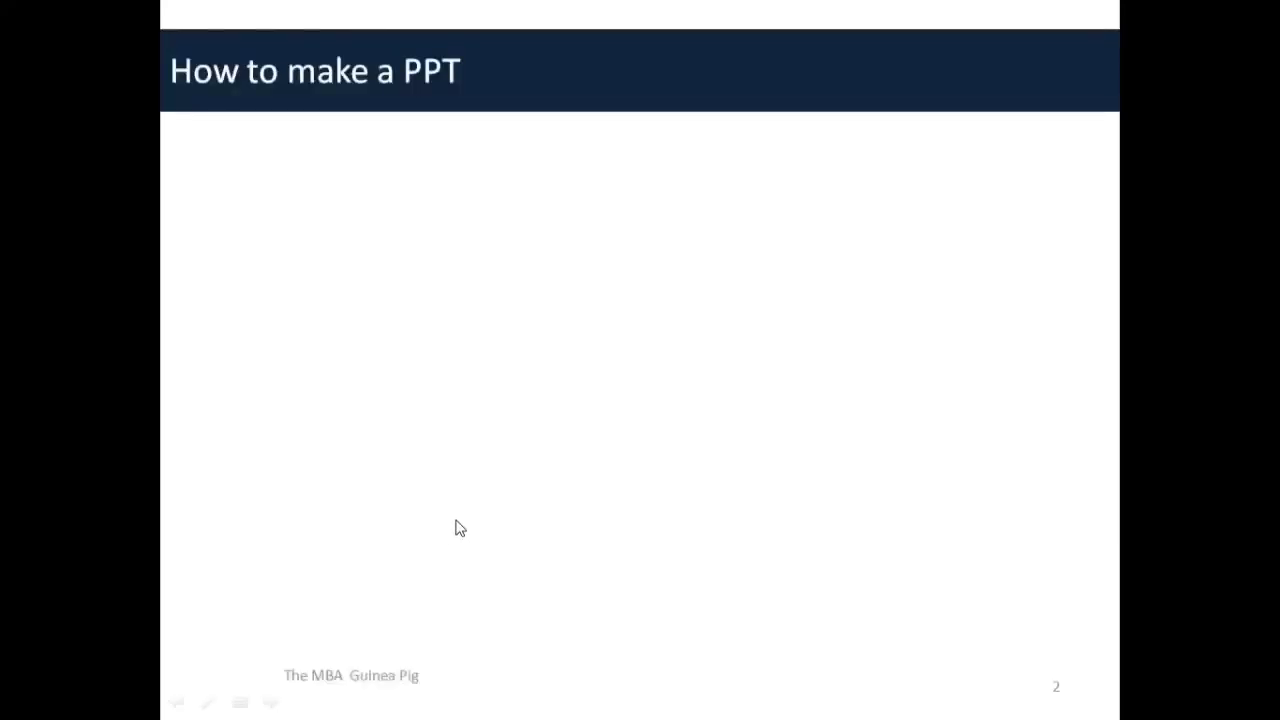
pyautogui.click(1062, 717)
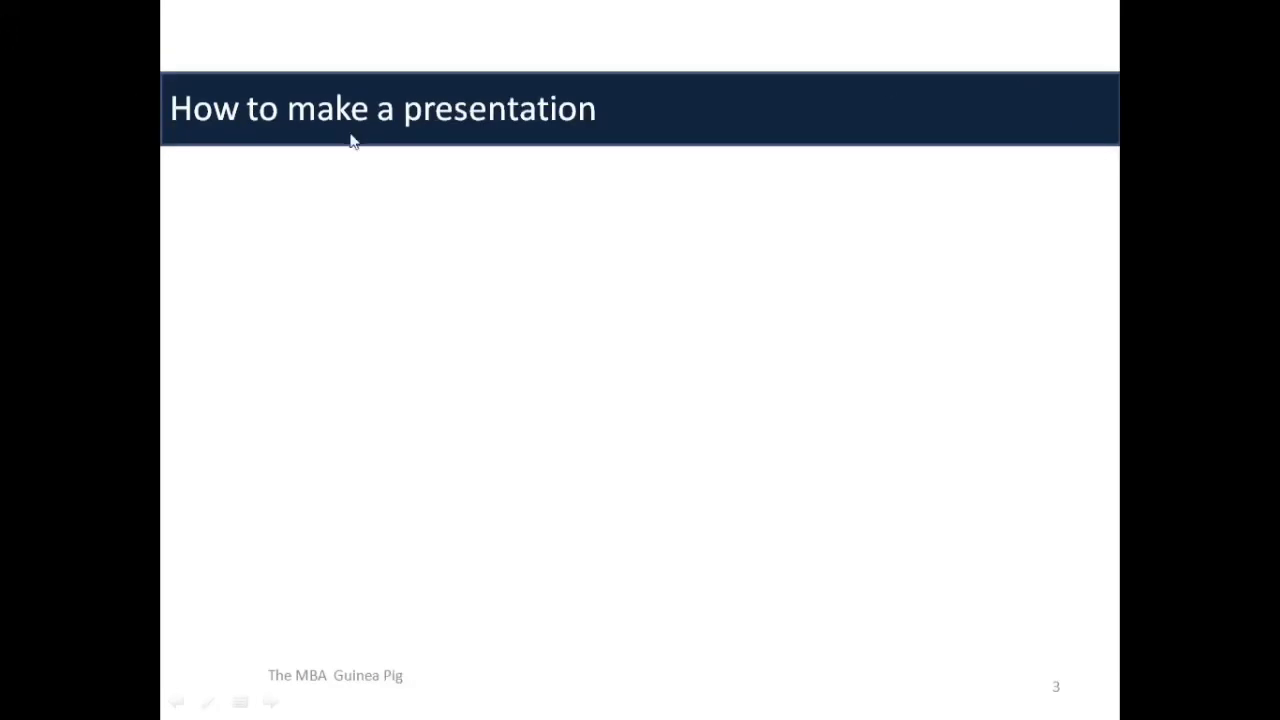
pyautogui.click(540, 148)
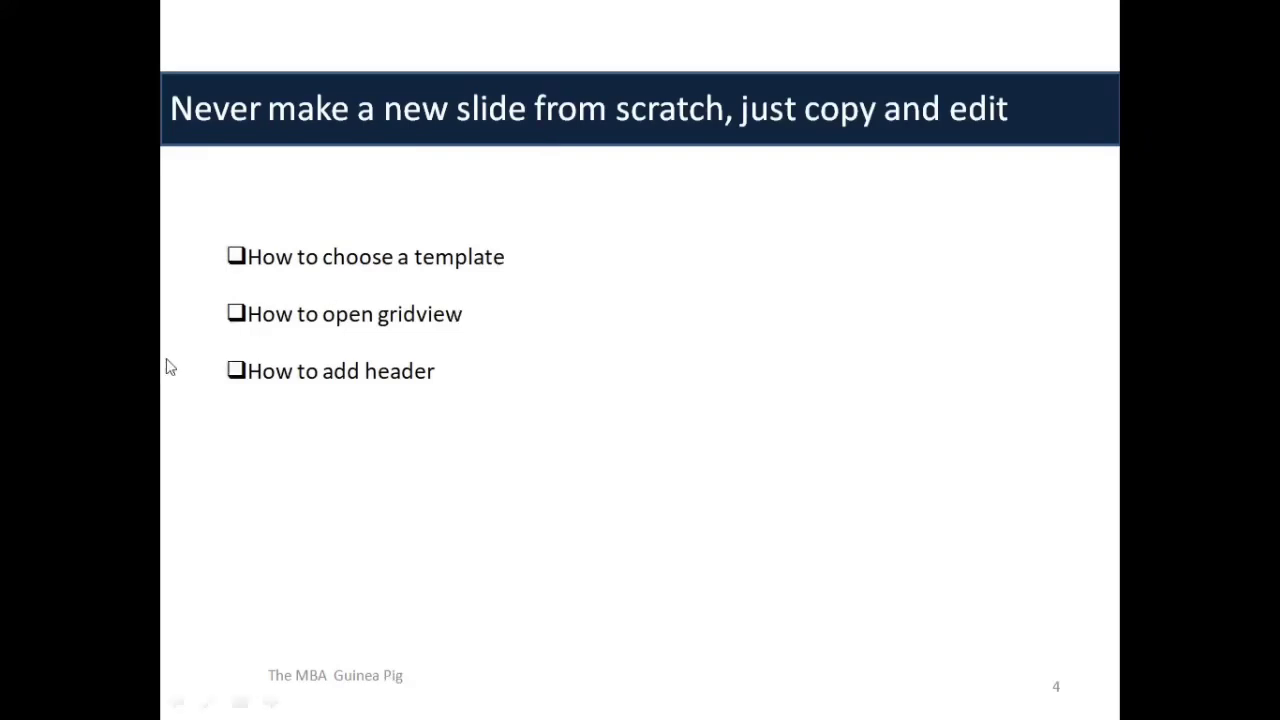
pyautogui.click(253, 424)
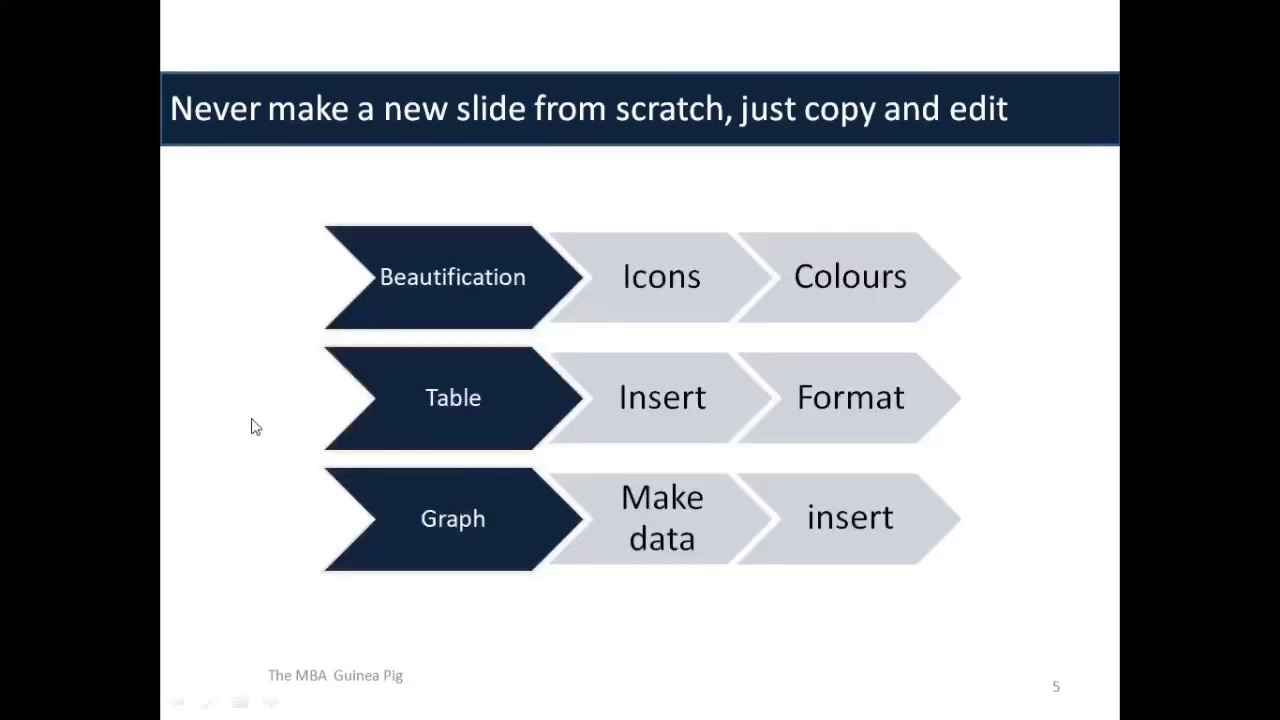